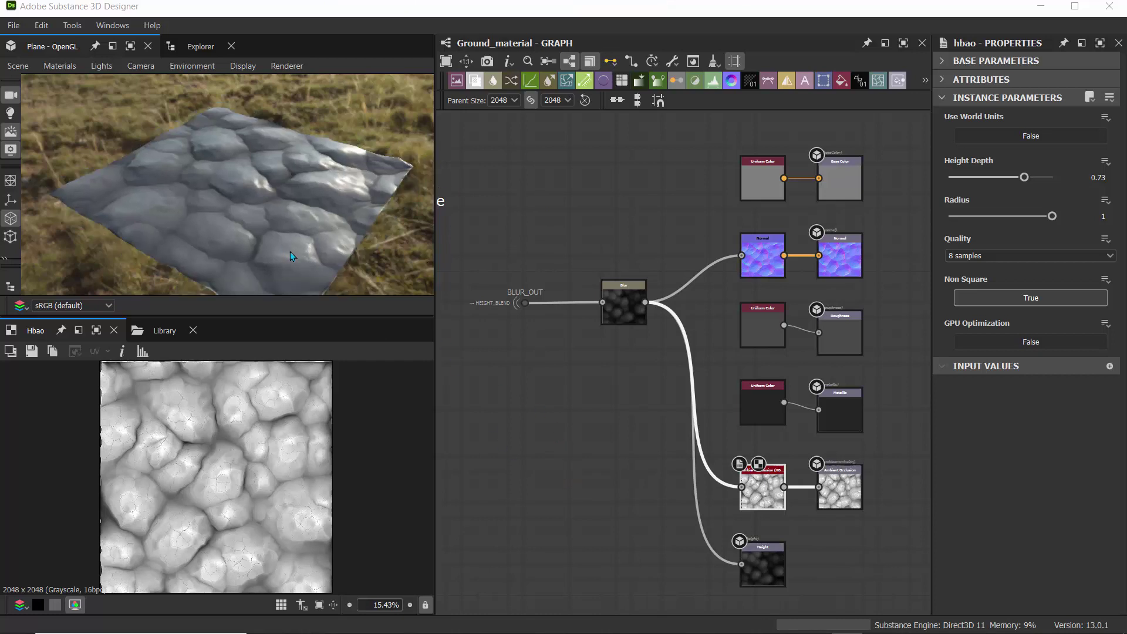
Step: Frame the stone-covered plane in the 3D view as a close, low-angle shot with the grass environment behind it
scroll(290, 251, "up", 5)
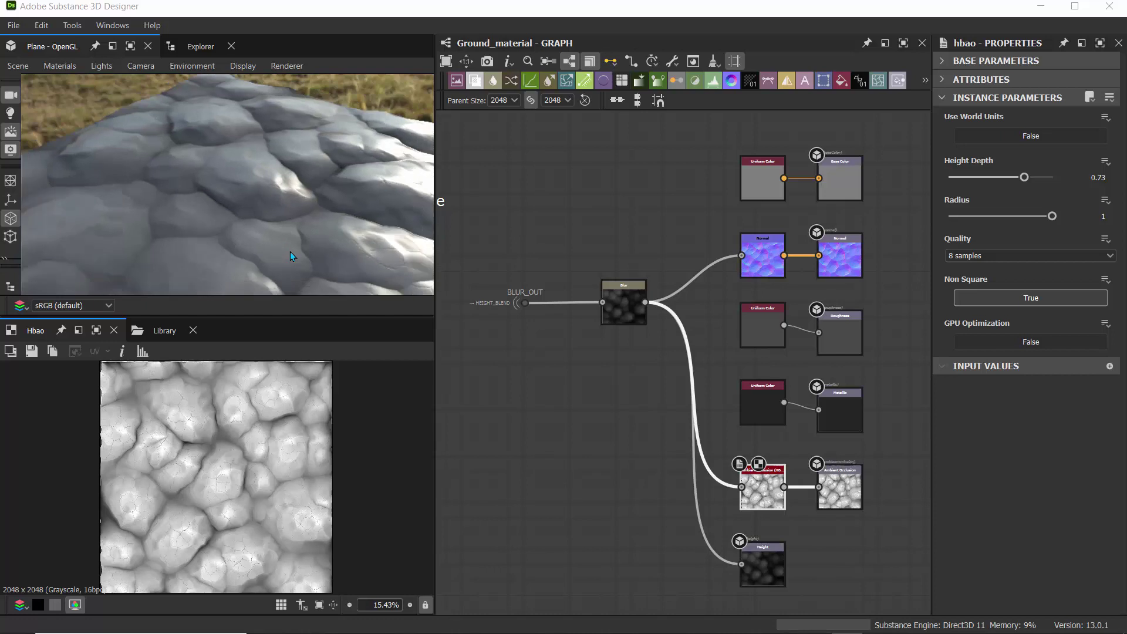
left_click_drag(270, 245, 354, 245)
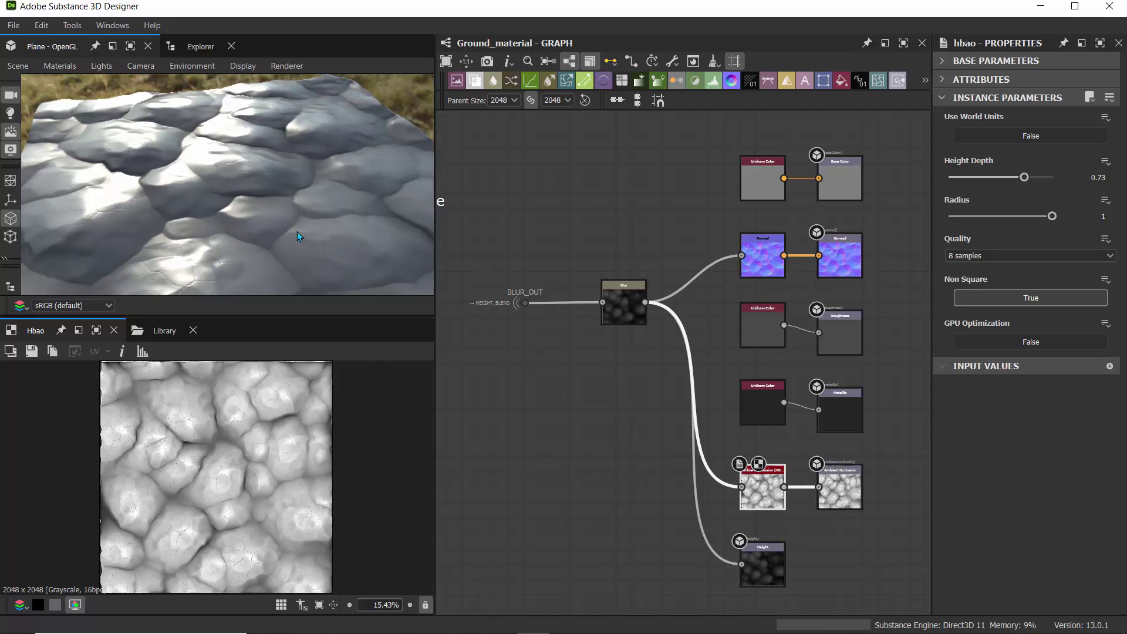
mouse_move(297, 232)
left_mouse_down()
mouse_move(269, 222)
mouse_move(281, 226)
left_mouse_up()
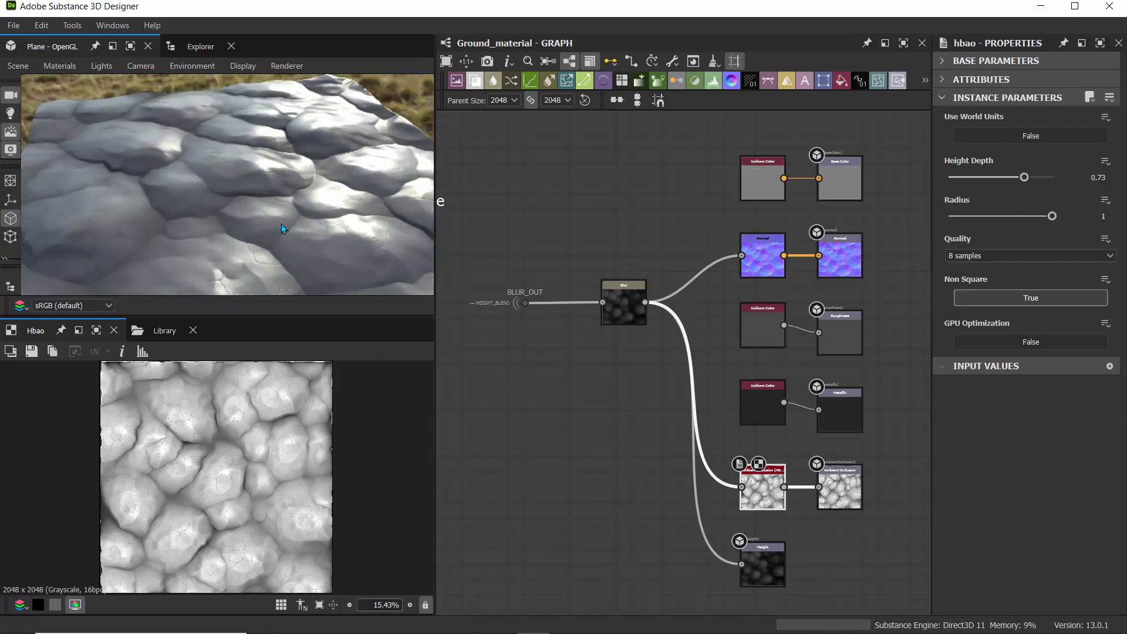
scroll(281, 228, "down", 3)
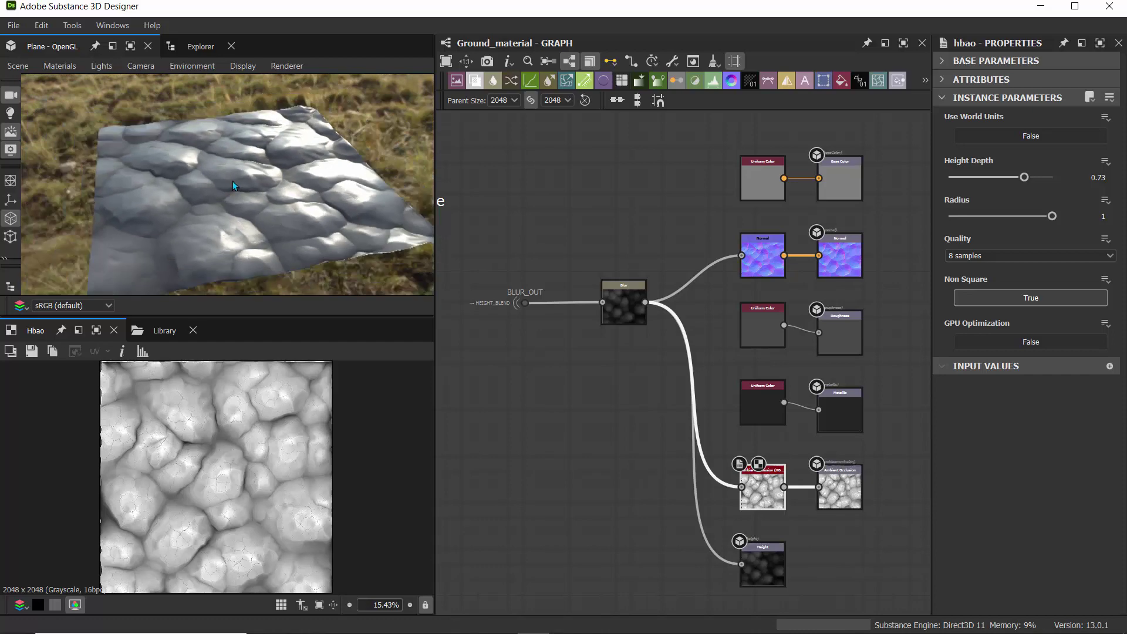
mouse_move(232, 181)
left_mouse_down()
mouse_move(323, 171)
mouse_move(333, 150)
mouse_move(304, 118)
mouse_move(251, 187)
mouse_move(245, 215)
mouse_move(229, 174)
left_mouse_up()
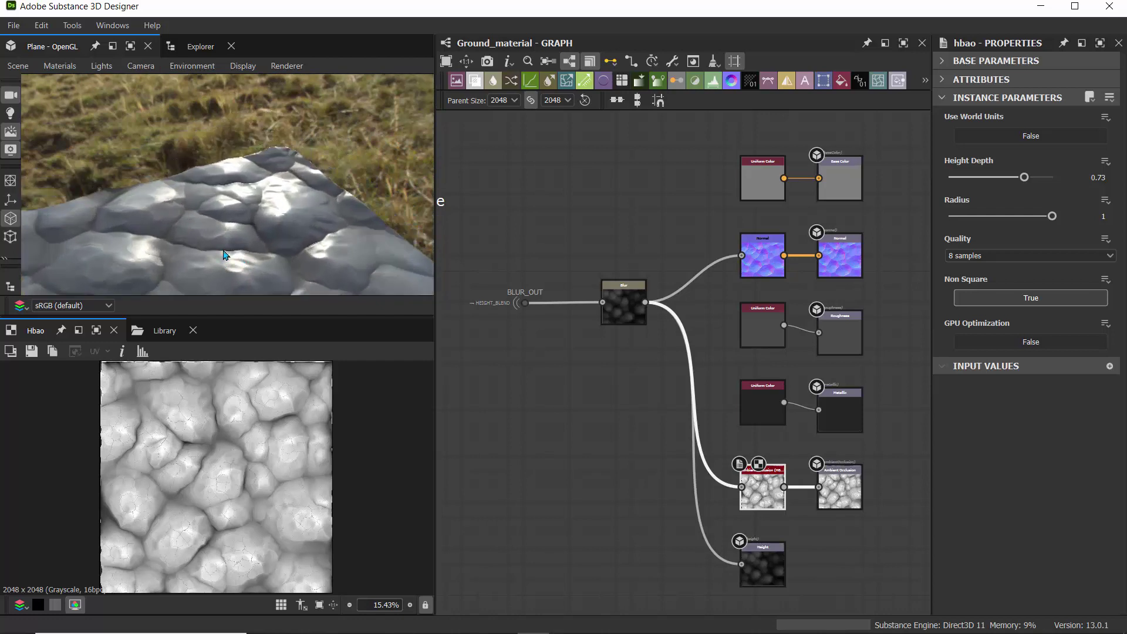
left_click_drag(223, 254, 248, 206)
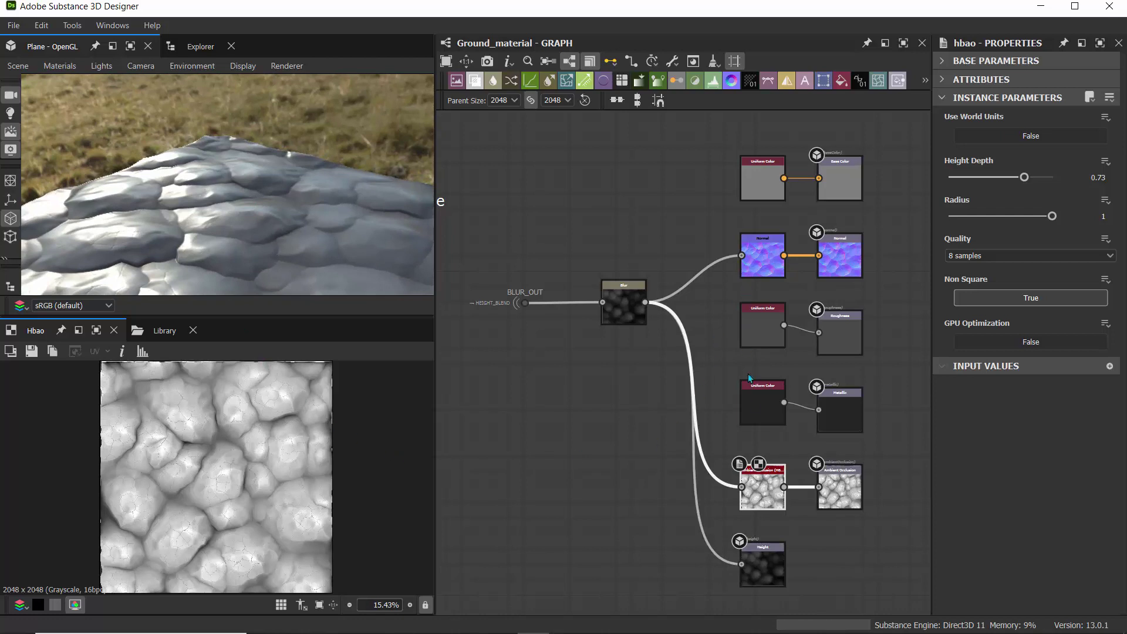
Step: Select the Normal node feeding the normal output and show its map enlarged in the 2D view
left_click(834, 495)
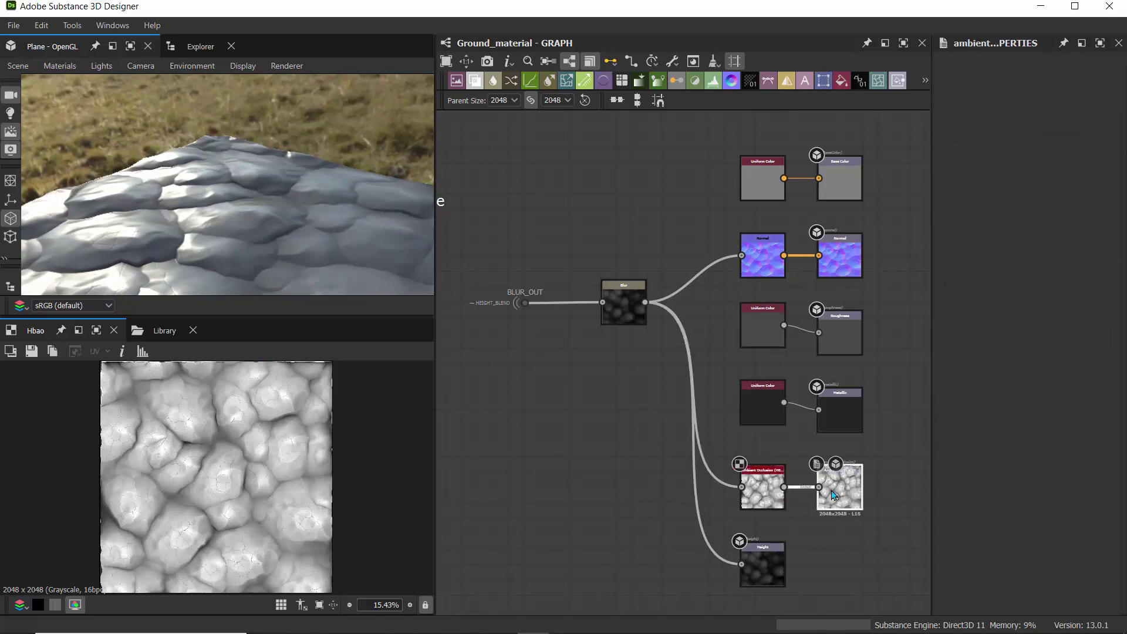
left_click(749, 477)
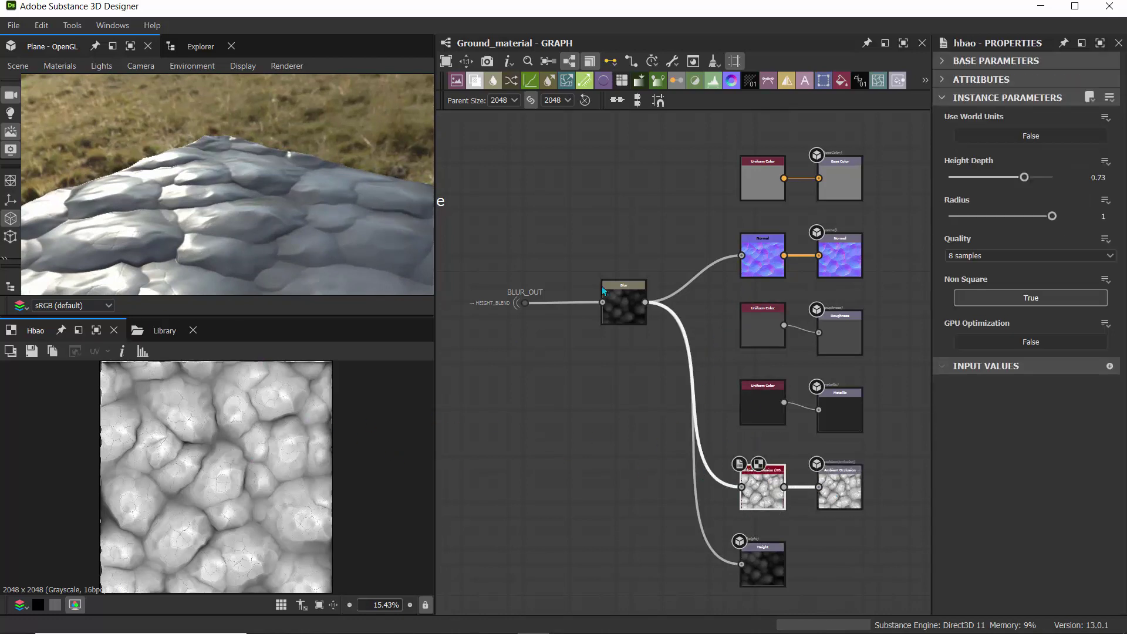
left_click(766, 255)
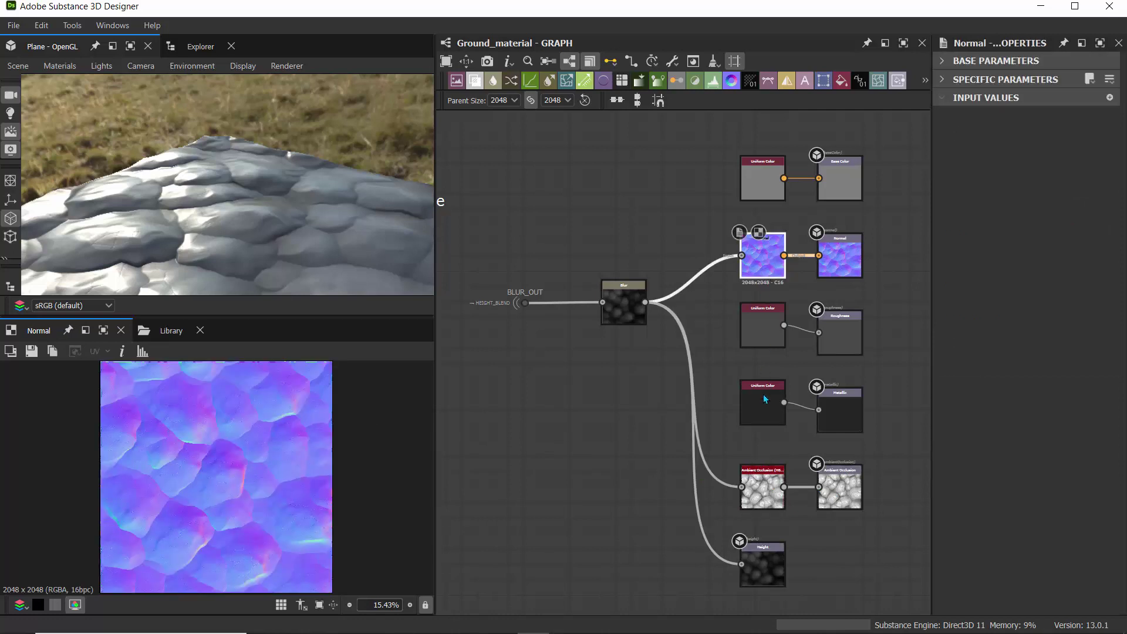
scroll(272, 475, "up", 4)
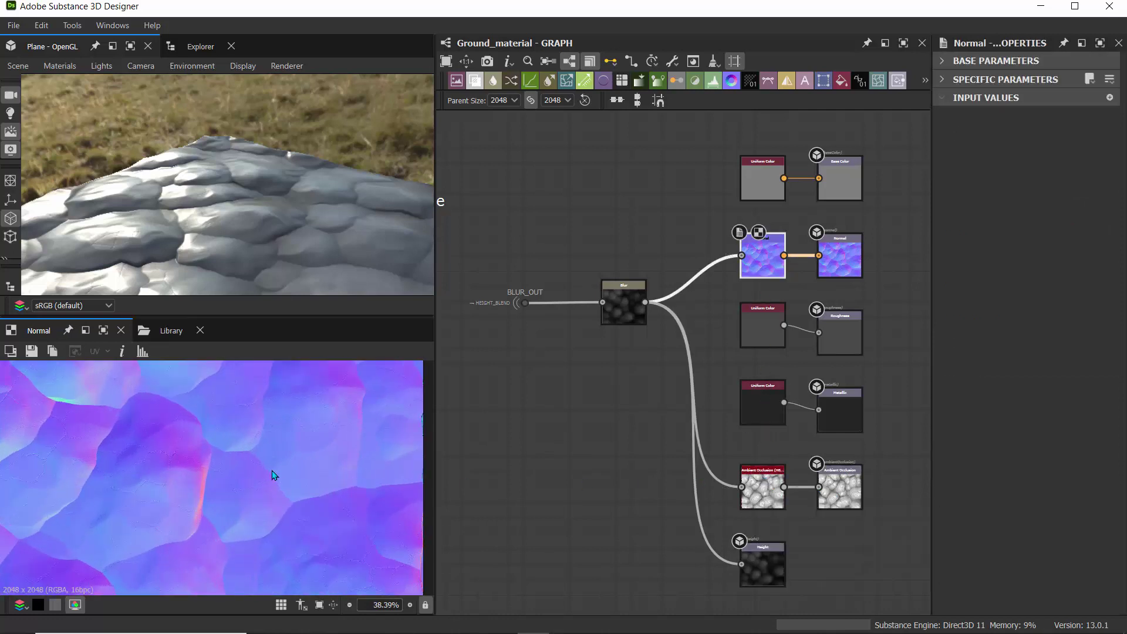
scroll(272, 475, "down", 2)
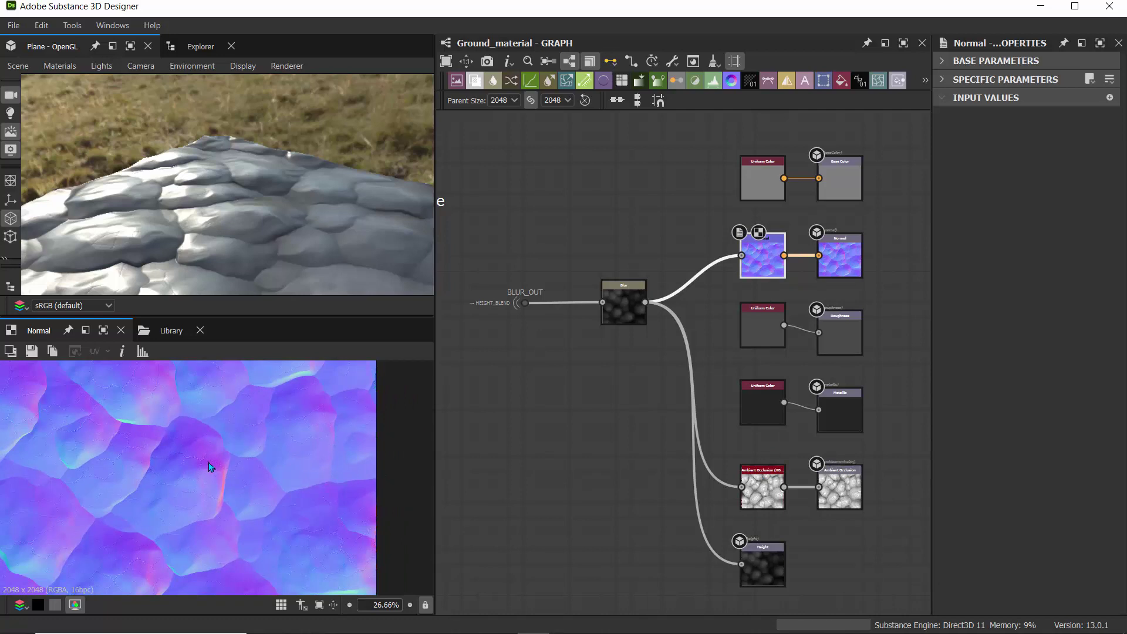
scroll(209, 464, "down", 2)
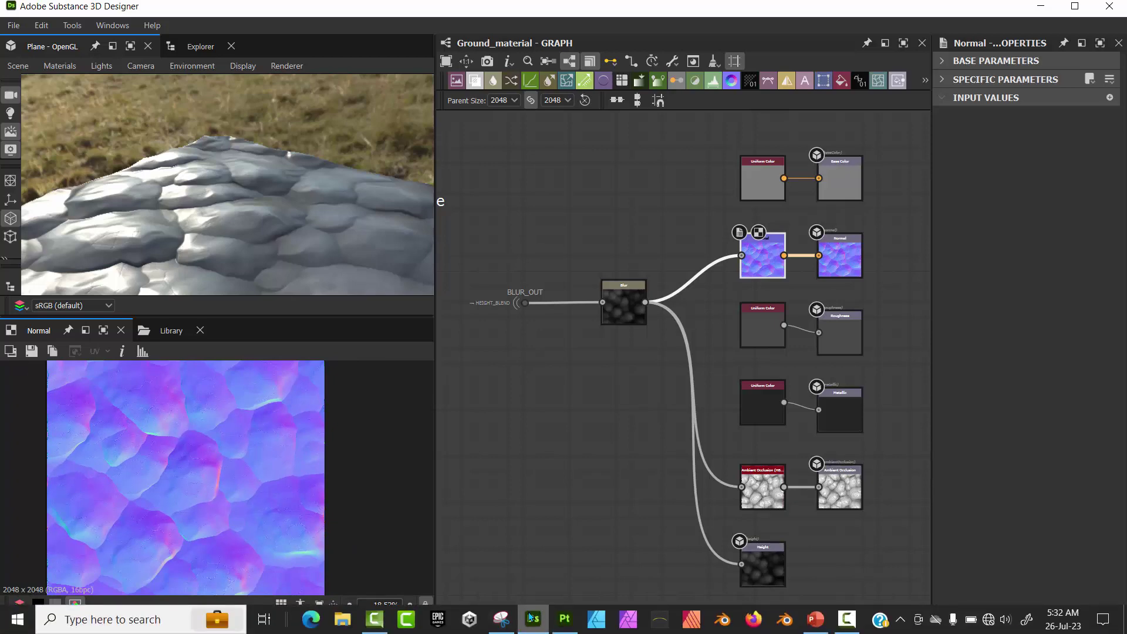
left_click(501, 622)
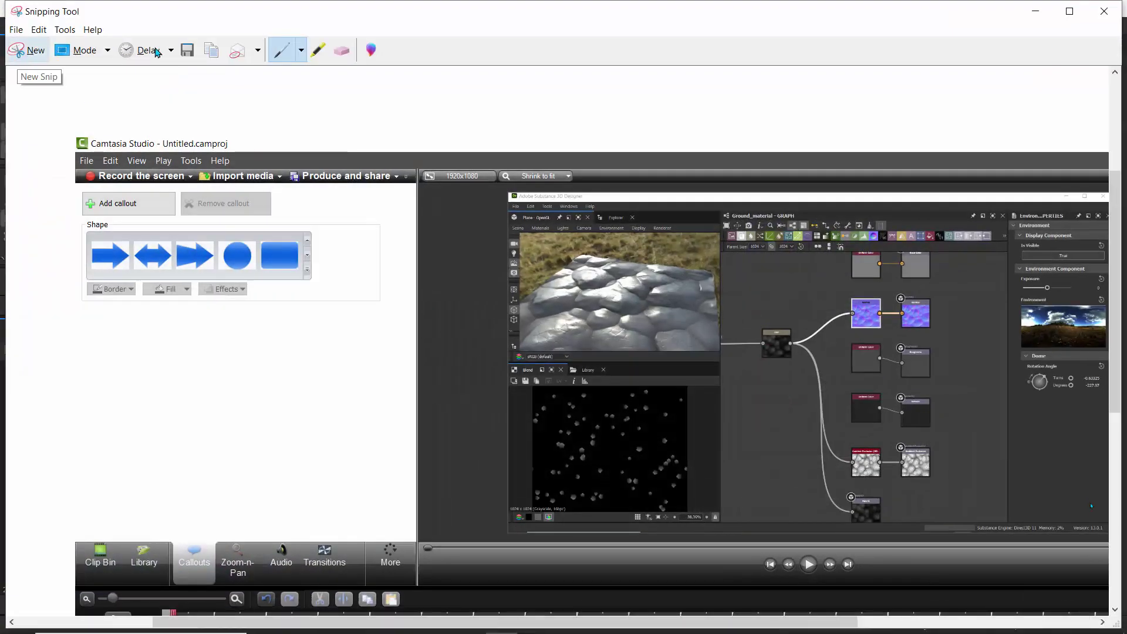
left_click(21, 54)
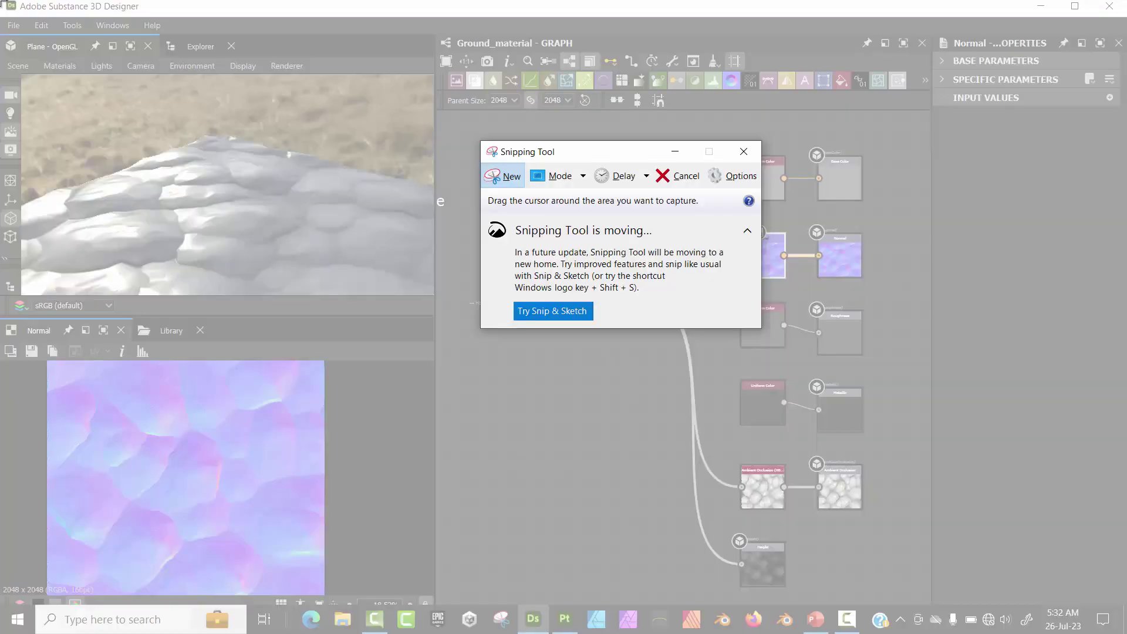
left_click_drag(1, 1, 1124, 631)
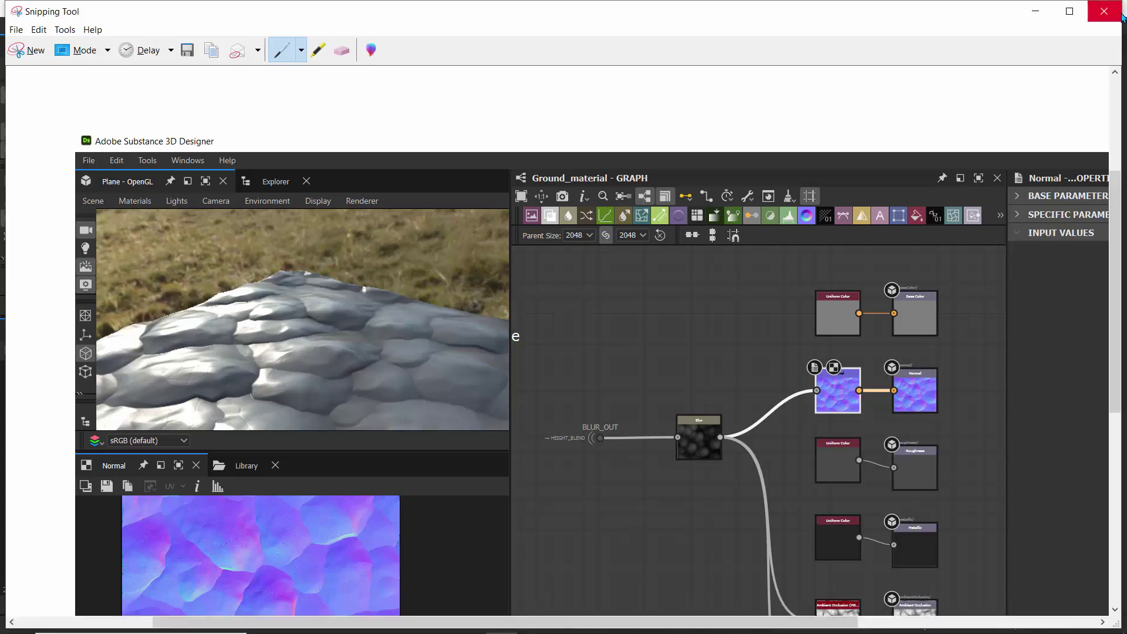
left_click(1104, 11)
left_click(621, 332)
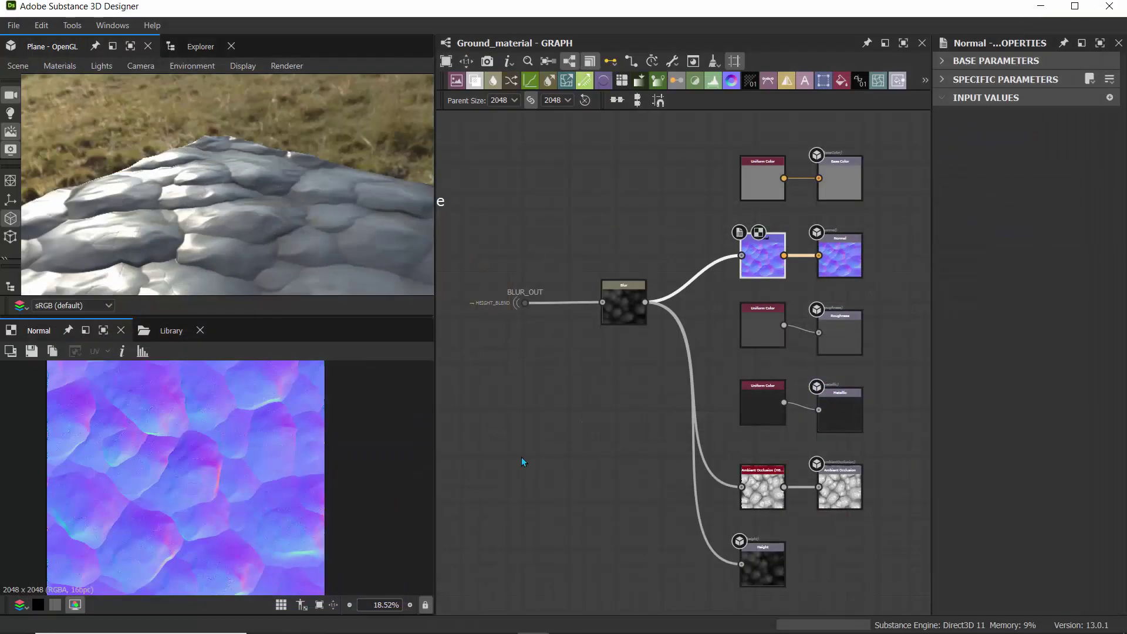
Step: Fit the whole normal map in the 2D view and capture the full screen with the Snipping Tool
scroll(143, 445, "down", 2)
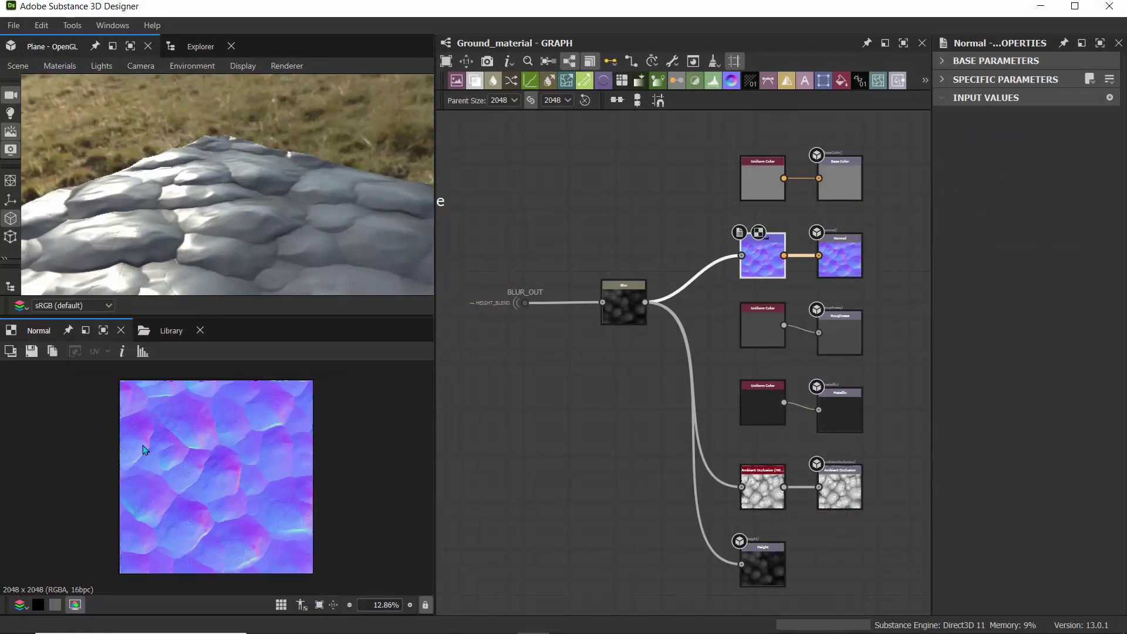
scroll(144, 450, "up", 1)
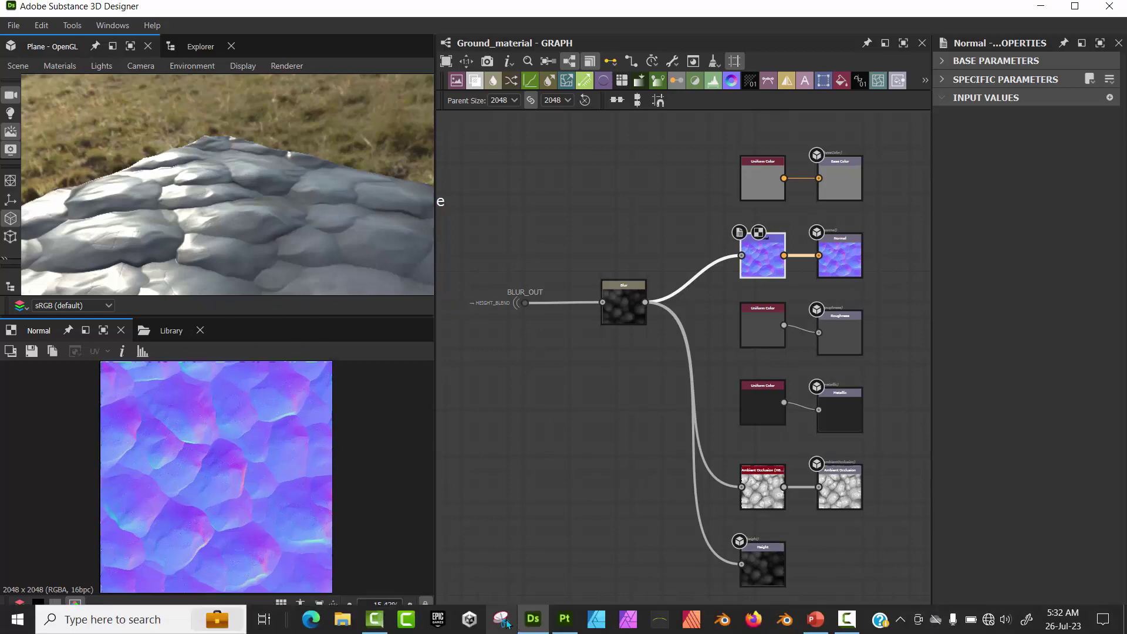
left_click(503, 622)
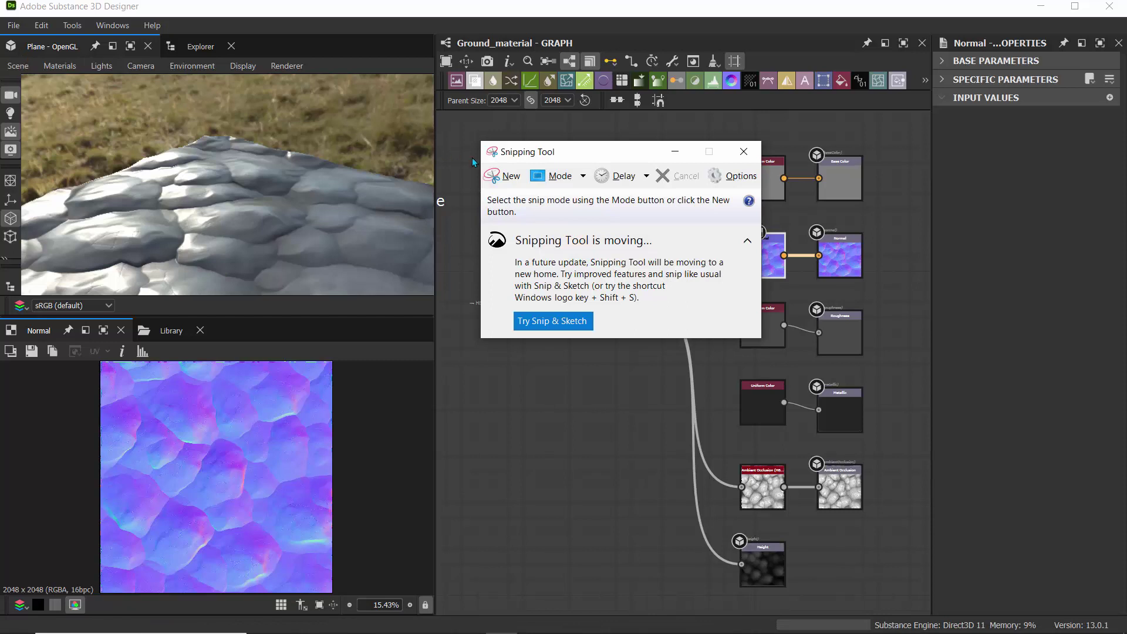
left_click(499, 178)
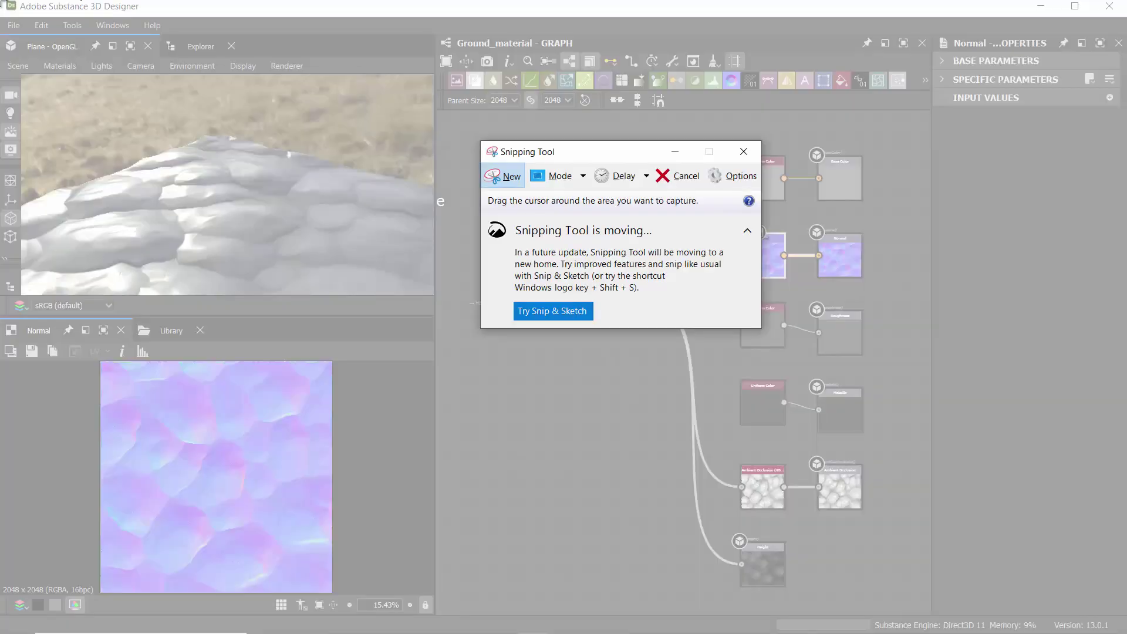
left_click_drag(1, 1, 1126, 633)
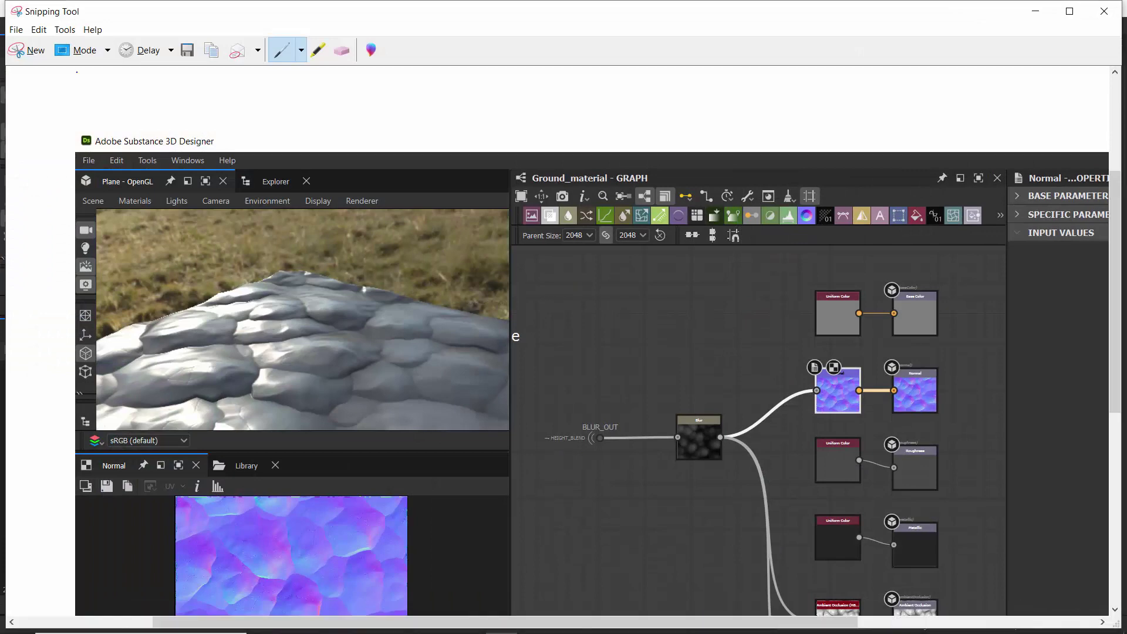
Step: Save the snip as a PNG named snip_final in the What is Substance Designer folder
left_click(16, 30)
left_click(25, 64)
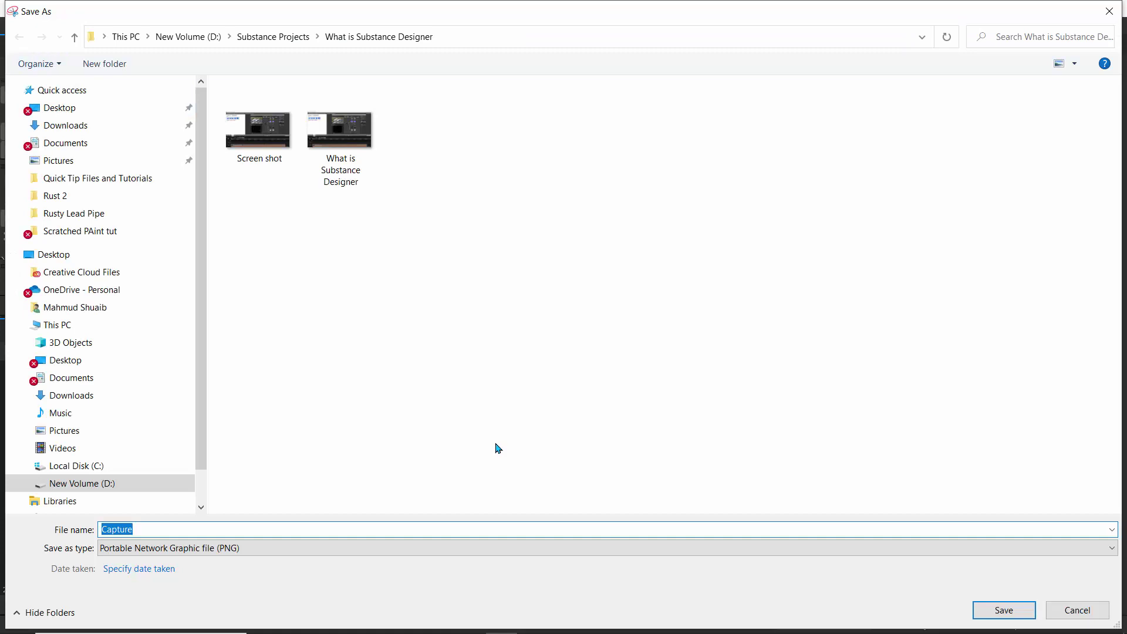
key("BackSpace")
type("snip_final")
key("Return")
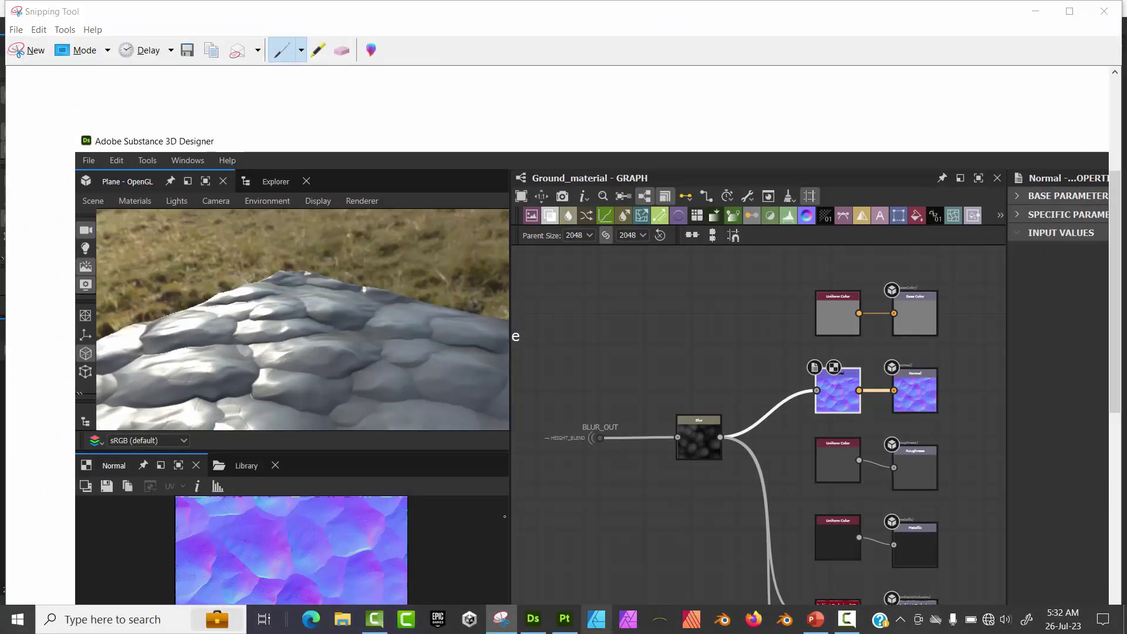
Step: Switch to Affinity Designer and create a landscape document from the 1080p preset, 1920 × 1080 px at 300 DPI
left_click(627, 619)
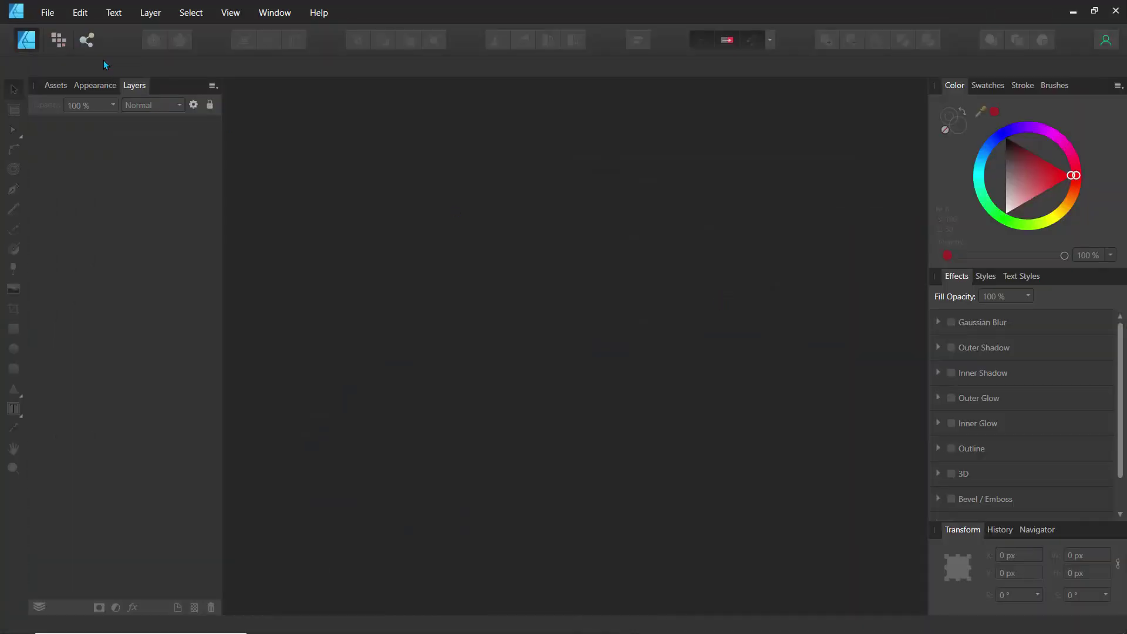
left_click(48, 12)
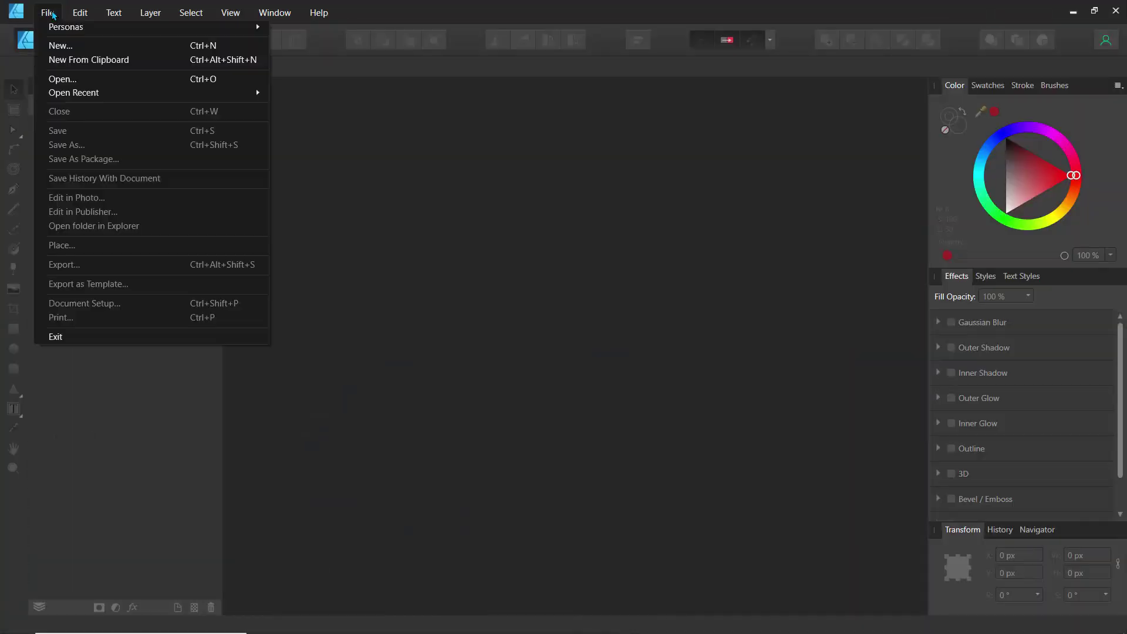
left_click(65, 46)
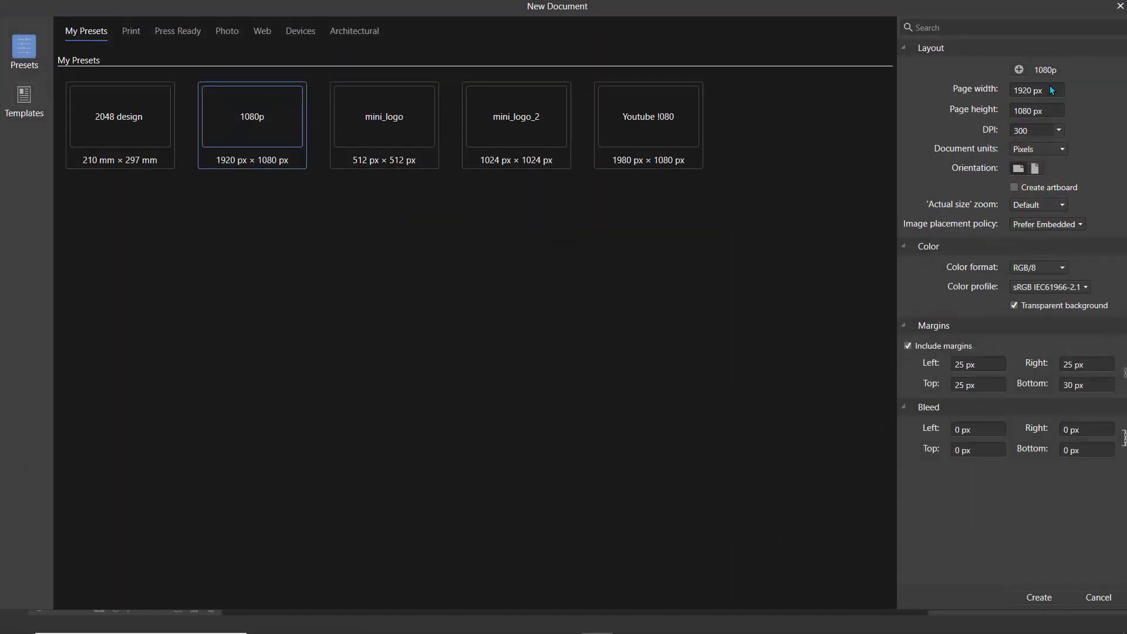
left_click(1021, 91)
key("Tab")
left_click(1038, 92)
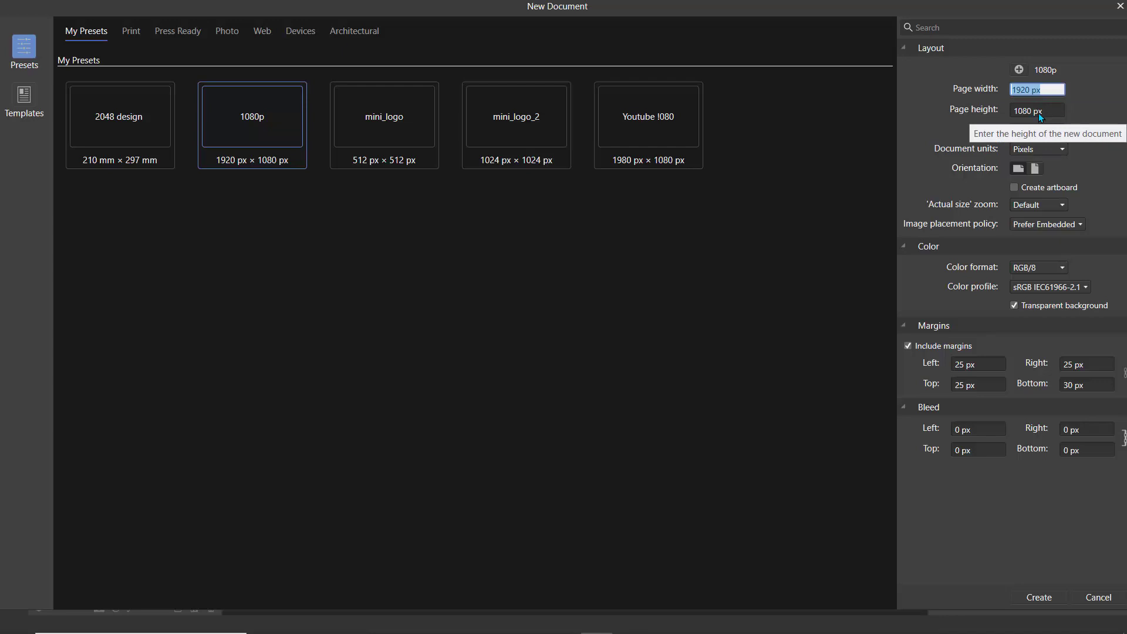
left_click(925, 95)
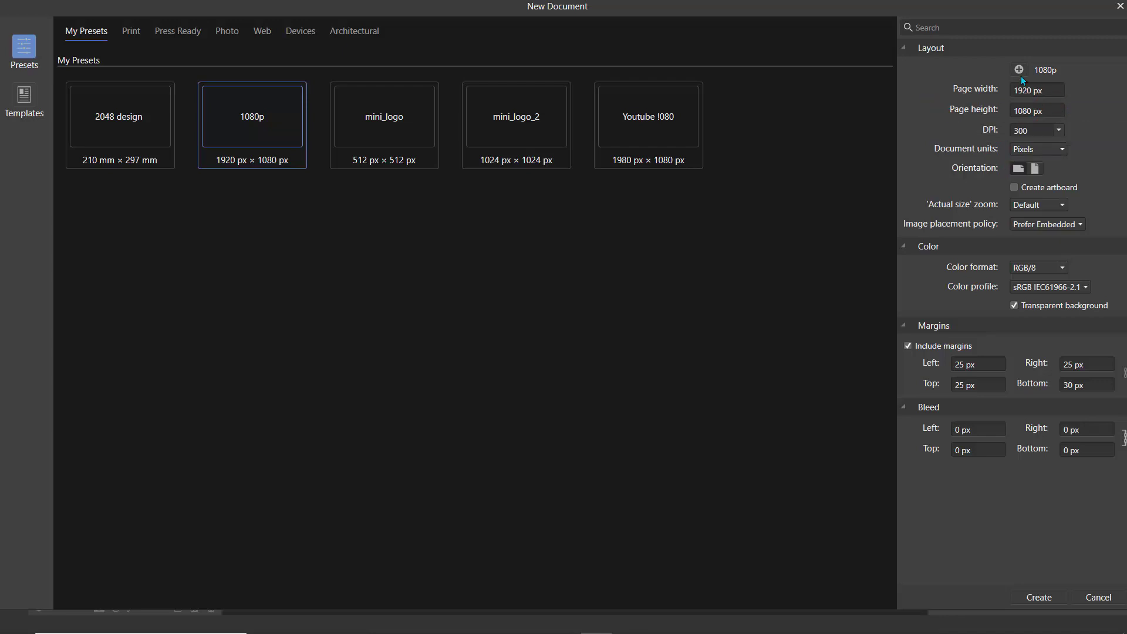
left_click(1019, 169)
left_click(1030, 596)
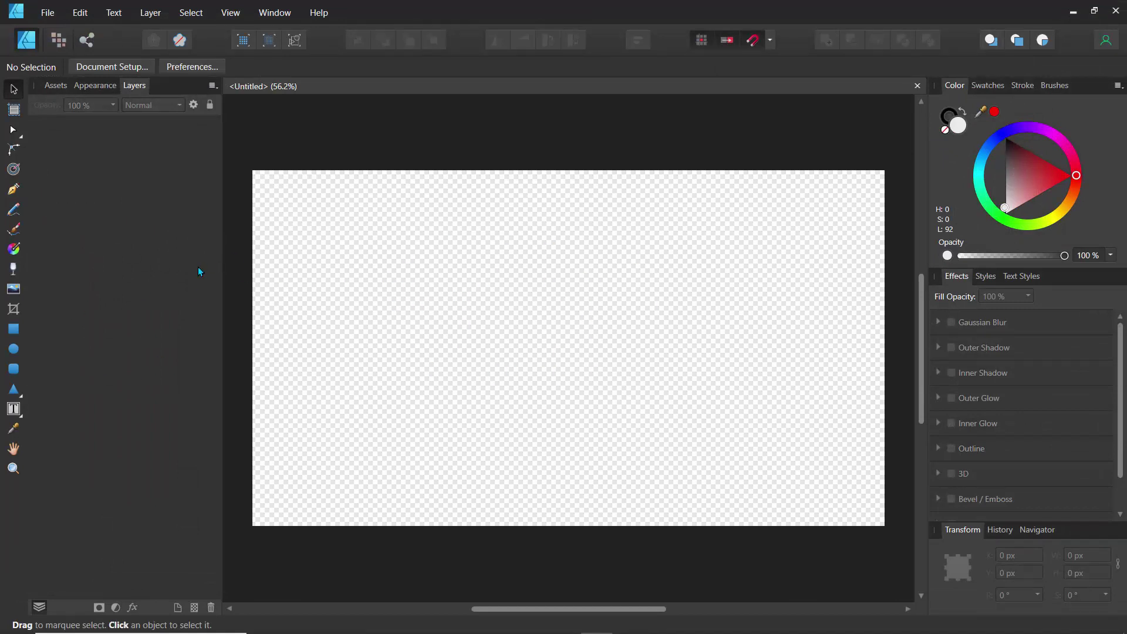
Step: Save the new document as thumbs in the What is Substance Designer folder under Substance Projects
left_click(47, 12)
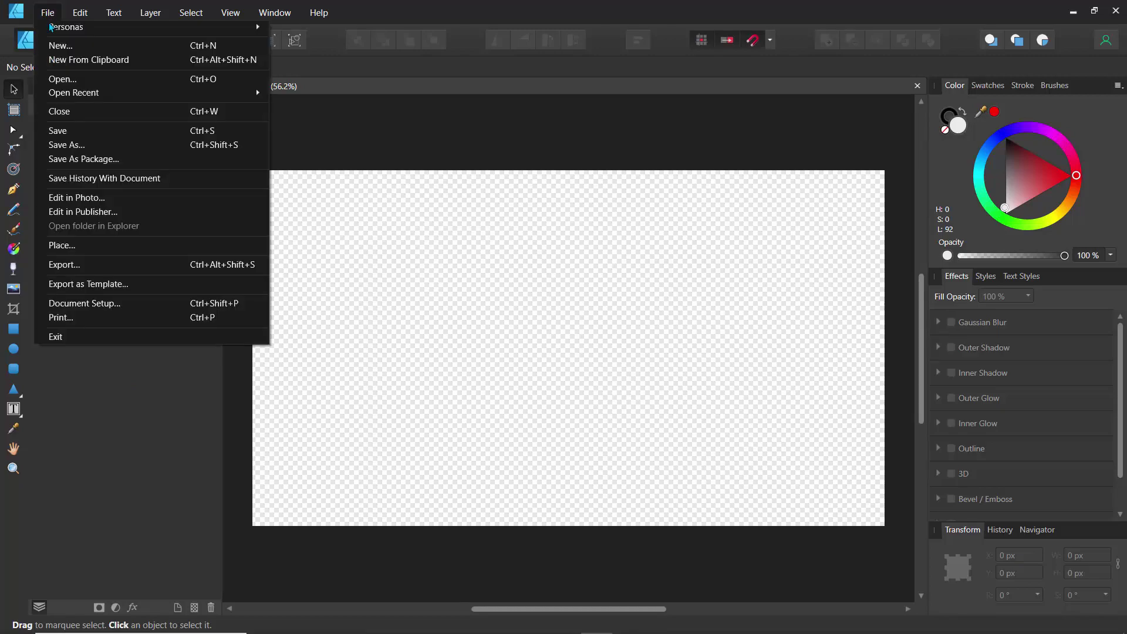
left_click(65, 131)
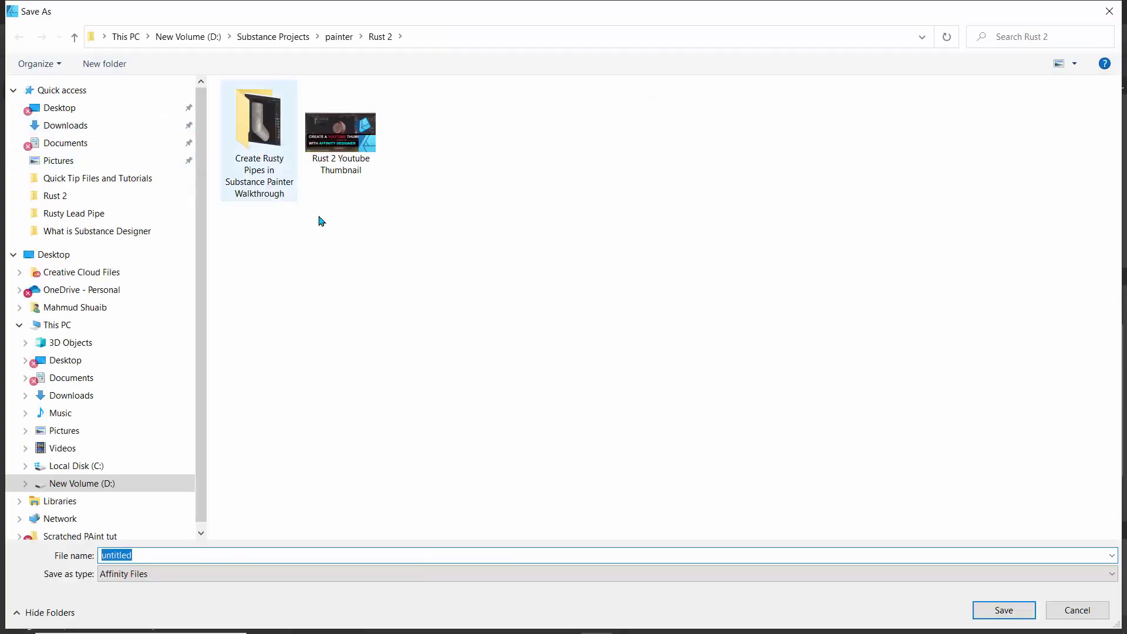
left_click(292, 36)
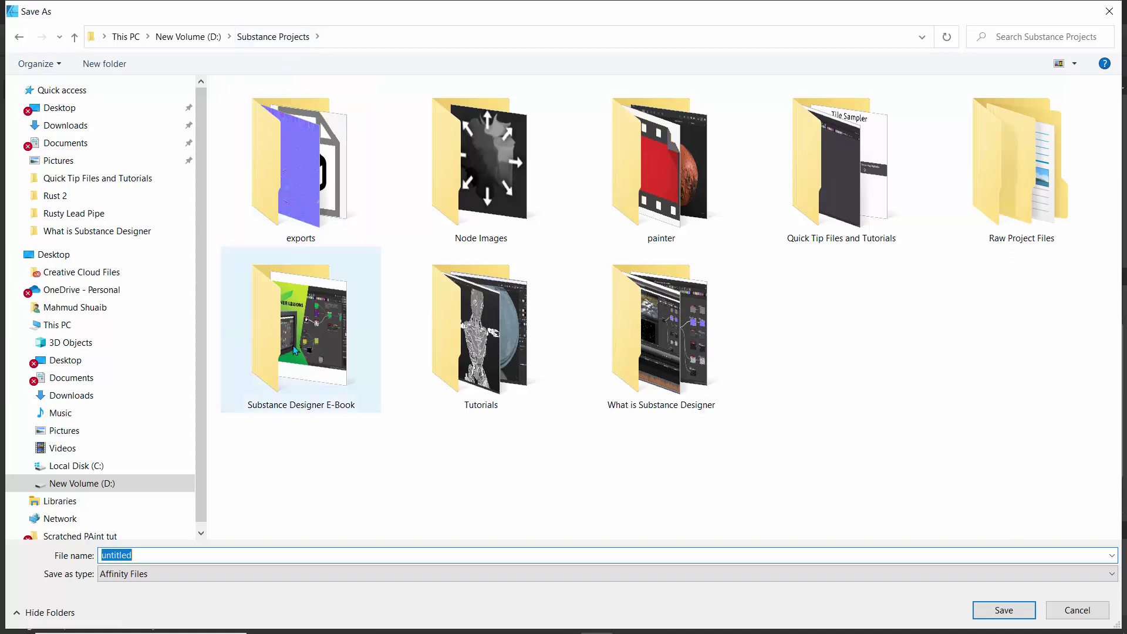
left_click(694, 330)
double_click(693, 330)
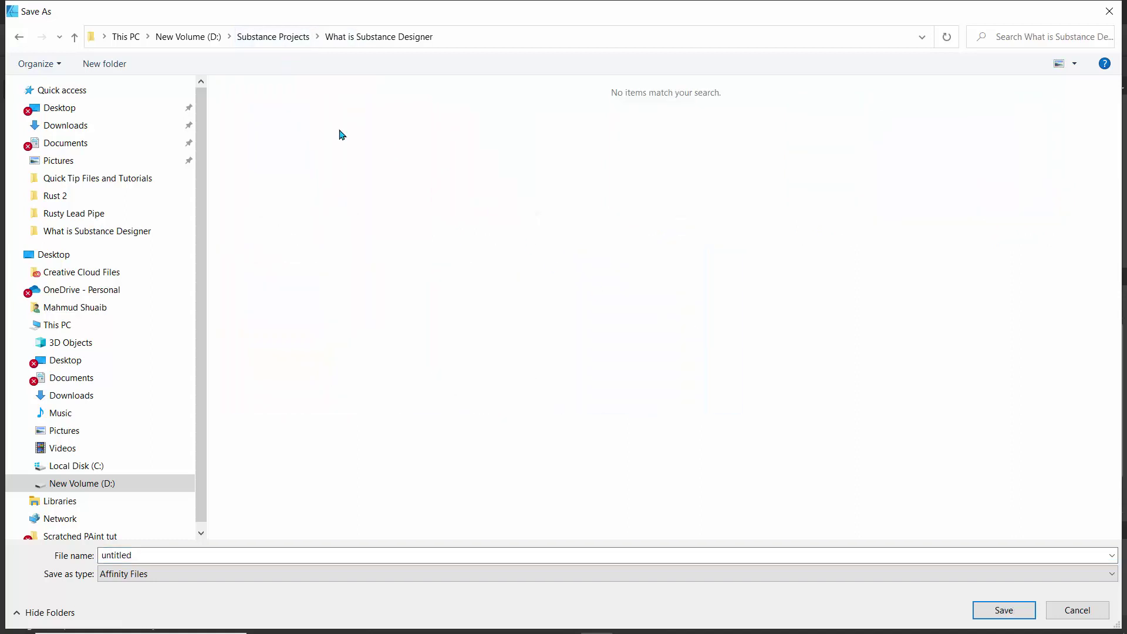
double_click(418, 557)
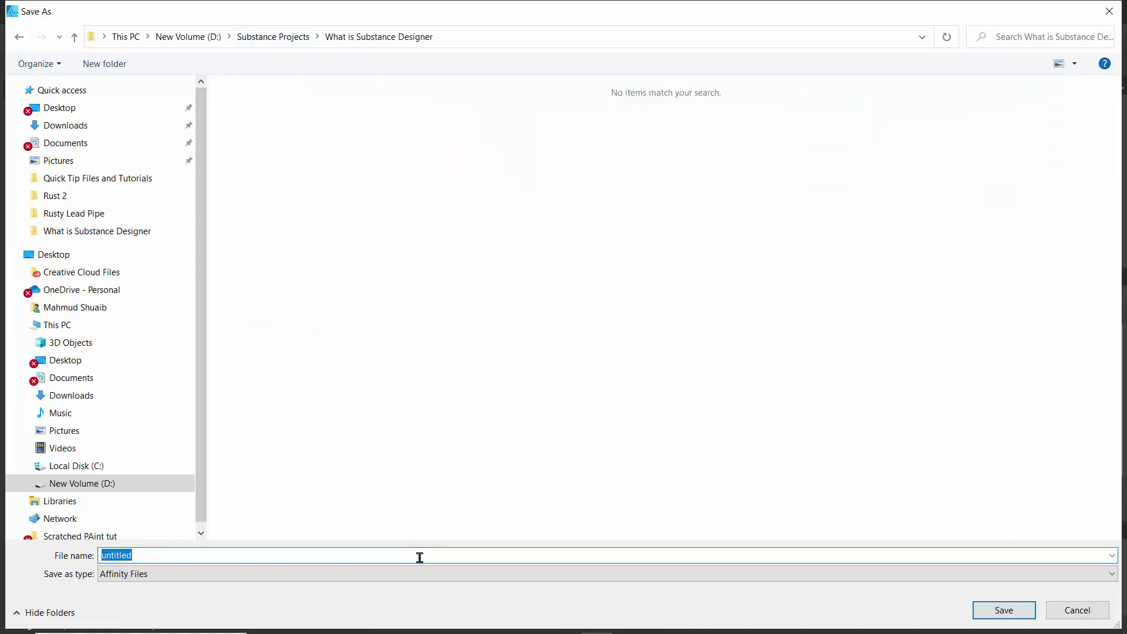
key("BackSpace")
type("thumbs")
key("Return")
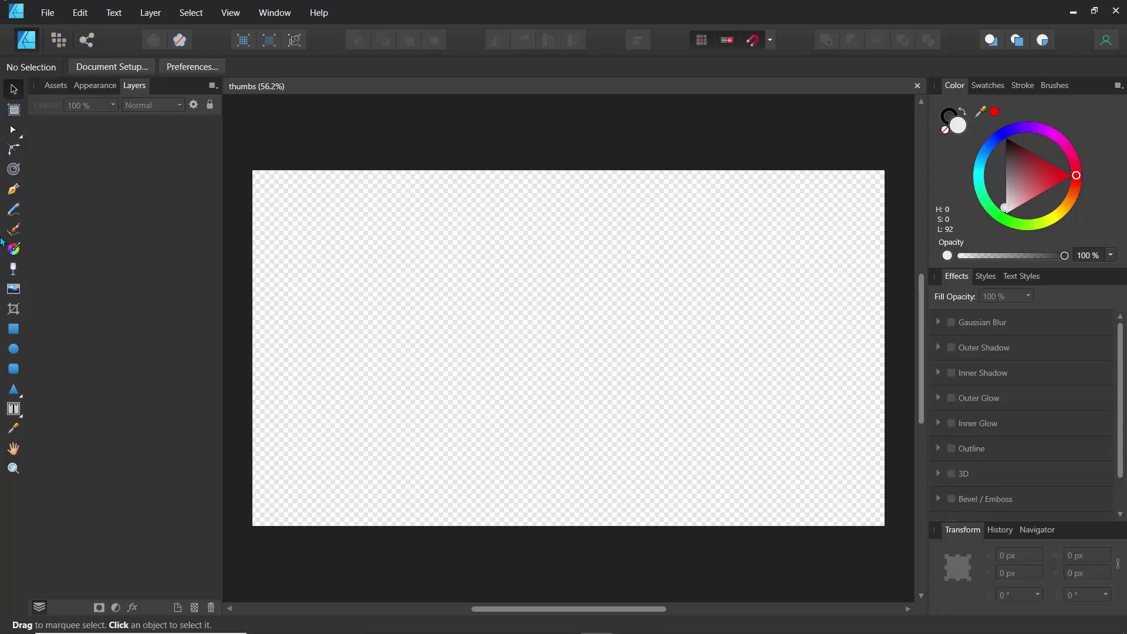
Step: Place the snip_final image in the document and align it with the page at X 0 px, Y 0 px
left_click(14, 292)
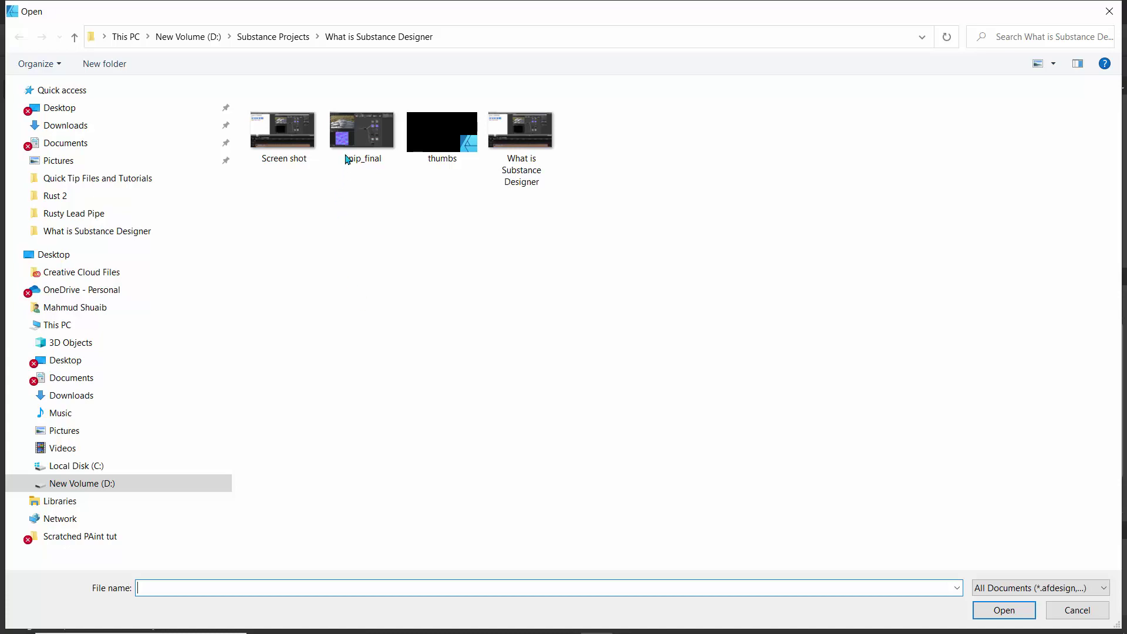
left_click(364, 141)
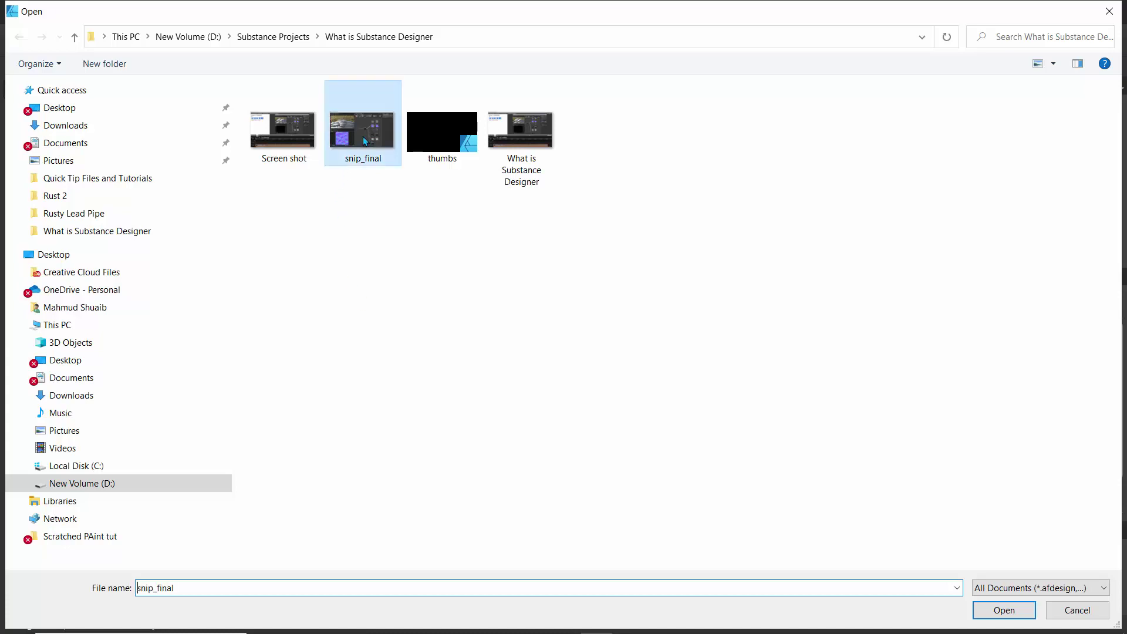
left_click(1002, 609)
left_click(555, 364)
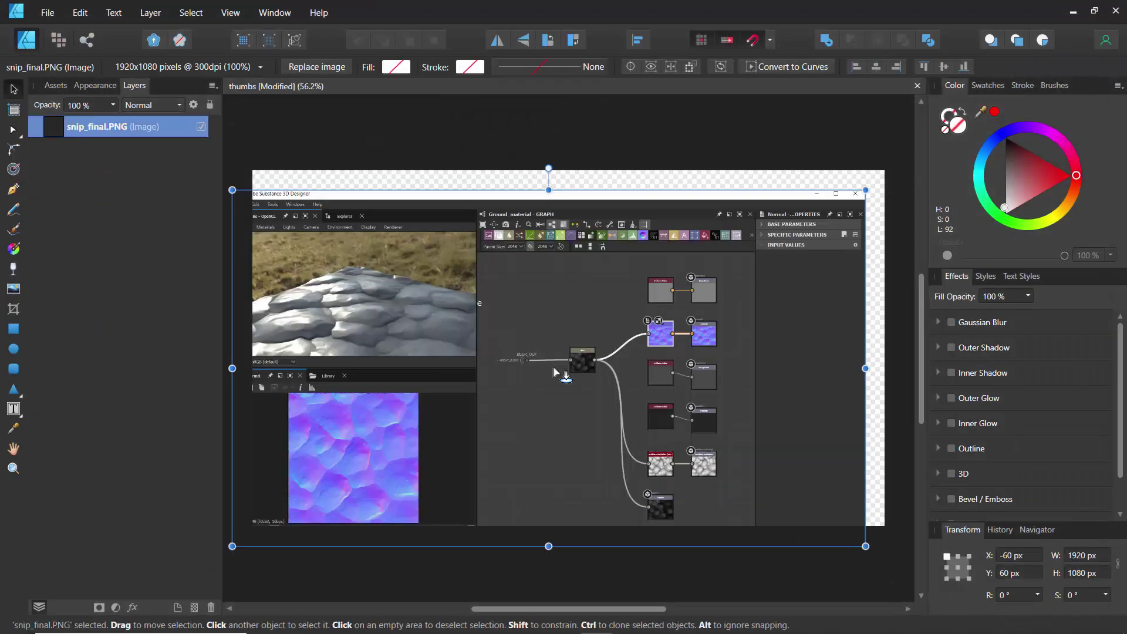
left_click_drag(548, 348, 562, 335)
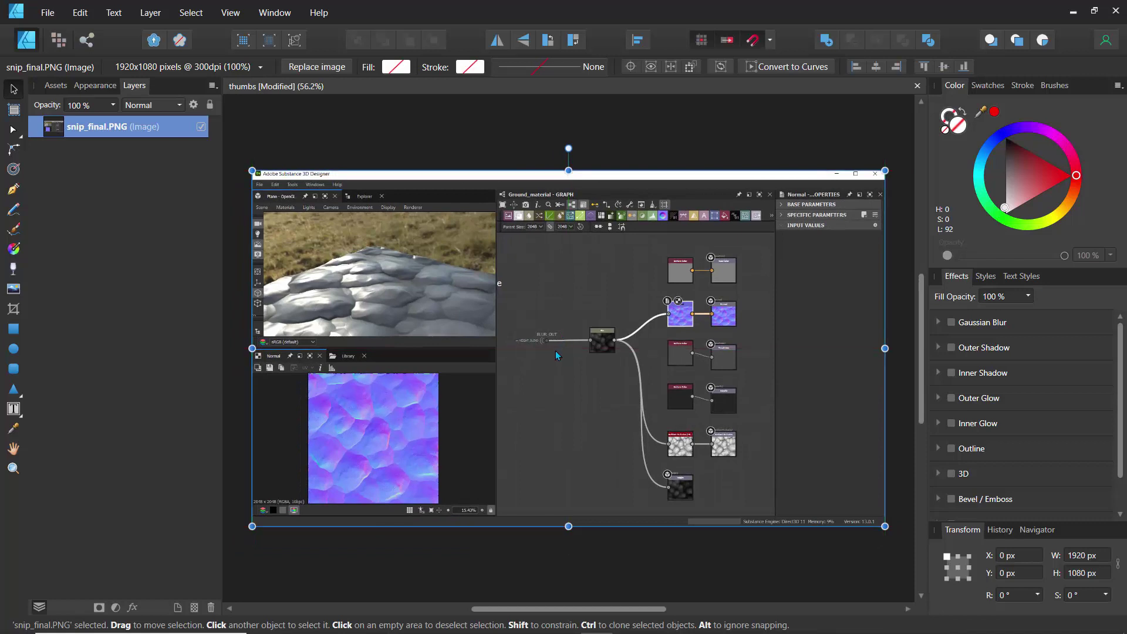
left_click(230, 343)
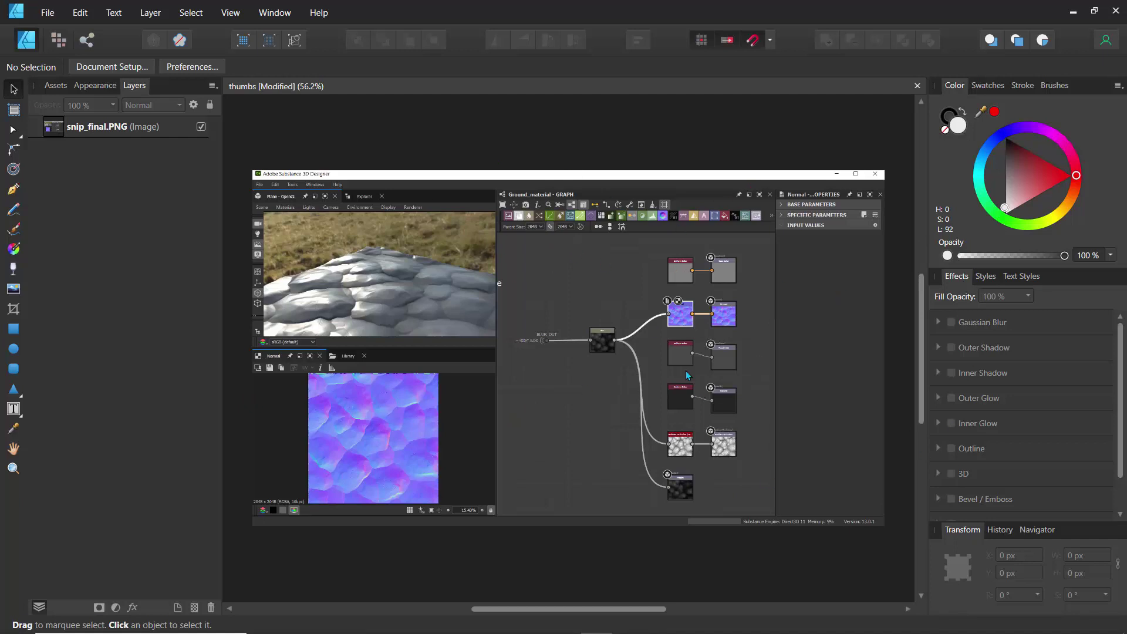
Step: Check the snapping options, turning snapping off and back on
left_click(565, 286)
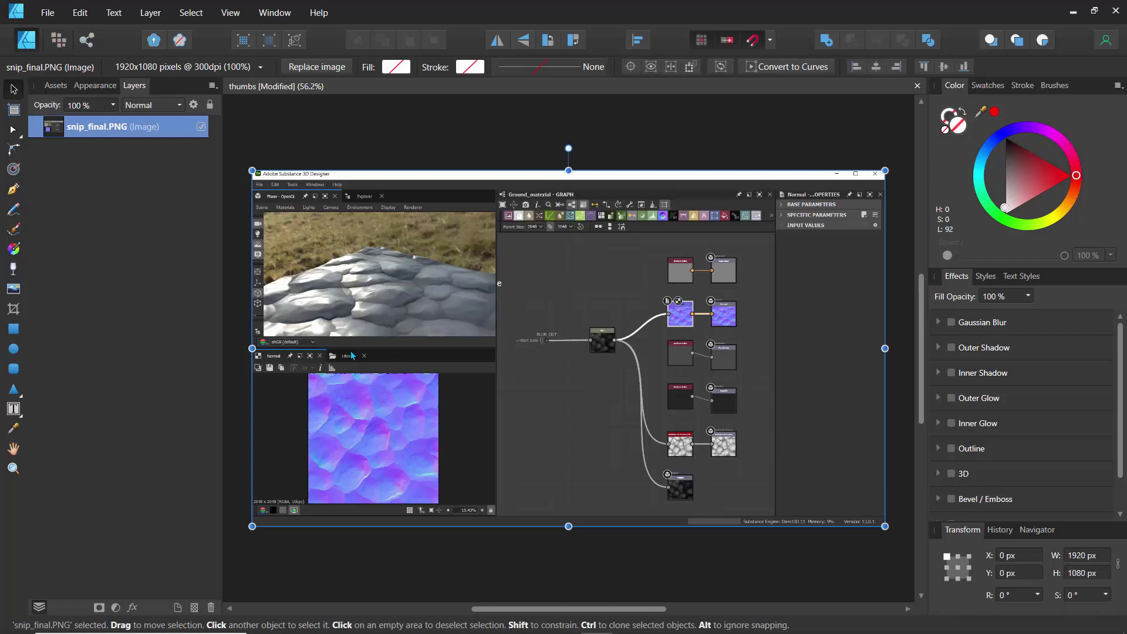
mouse_move(252, 348)
left_mouse_down()
mouse_move(272, 348)
mouse_move(253, 348)
left_mouse_up()
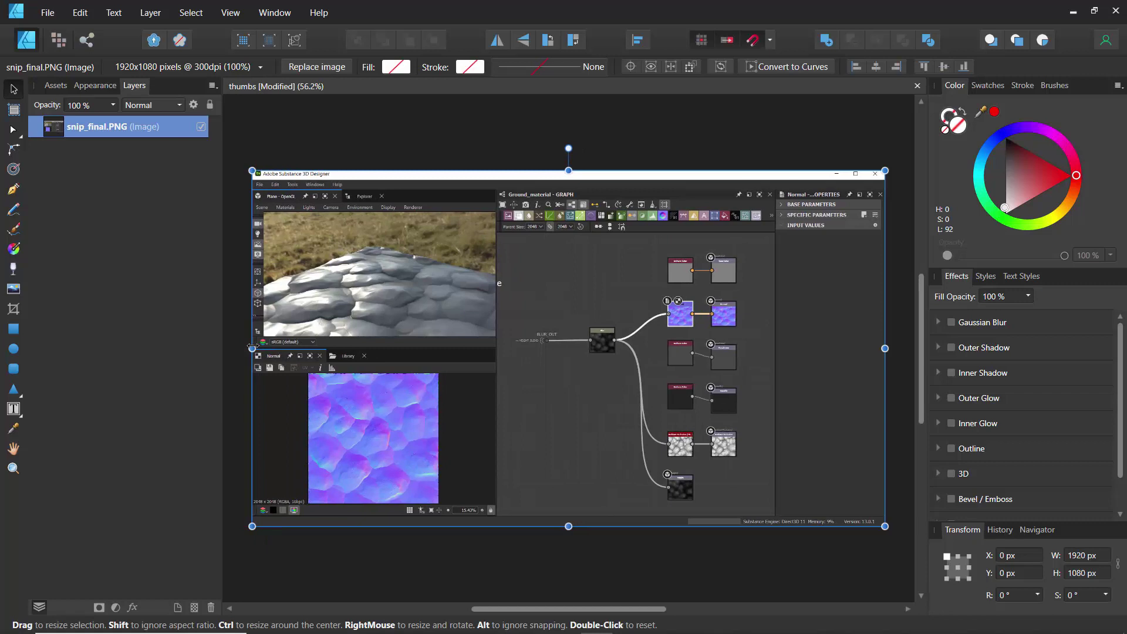
left_click(755, 42)
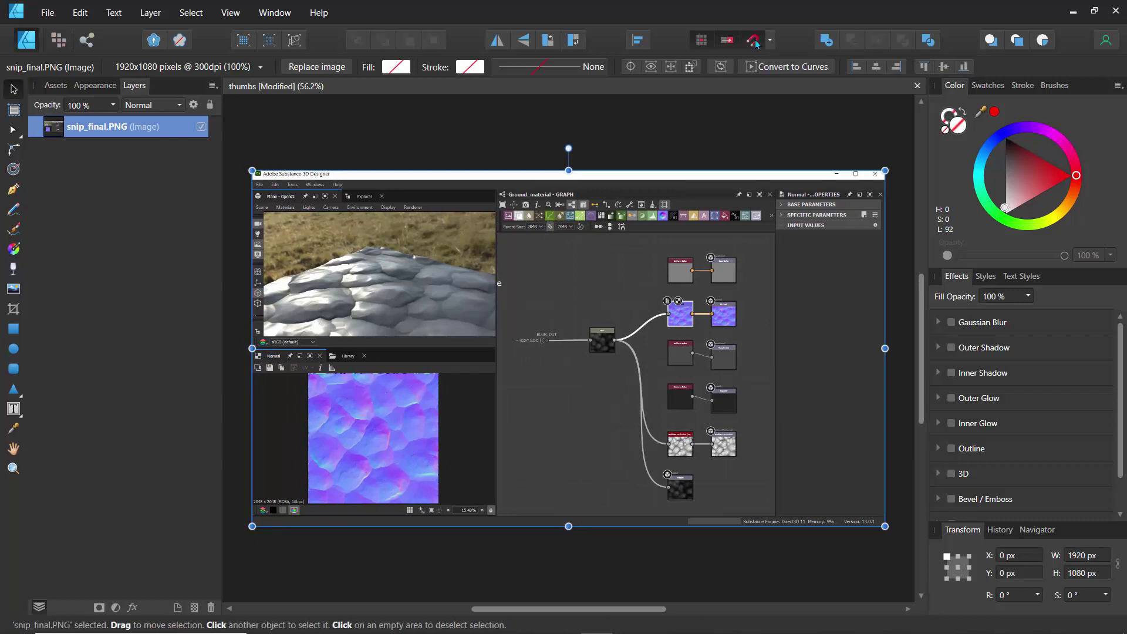
left_click(770, 40)
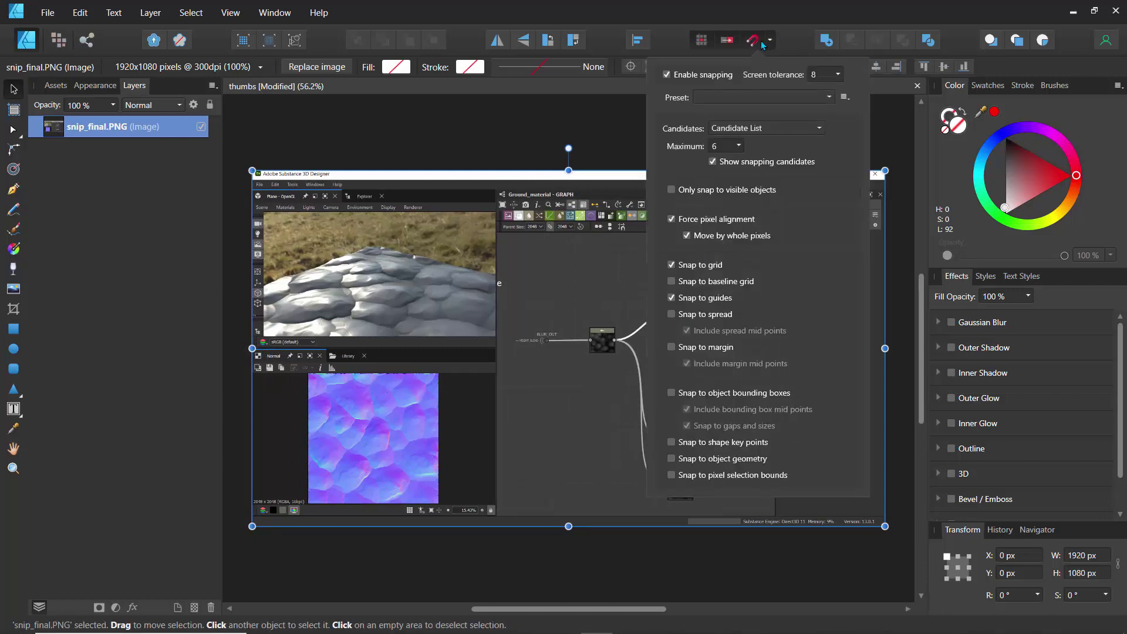
left_click(668, 74)
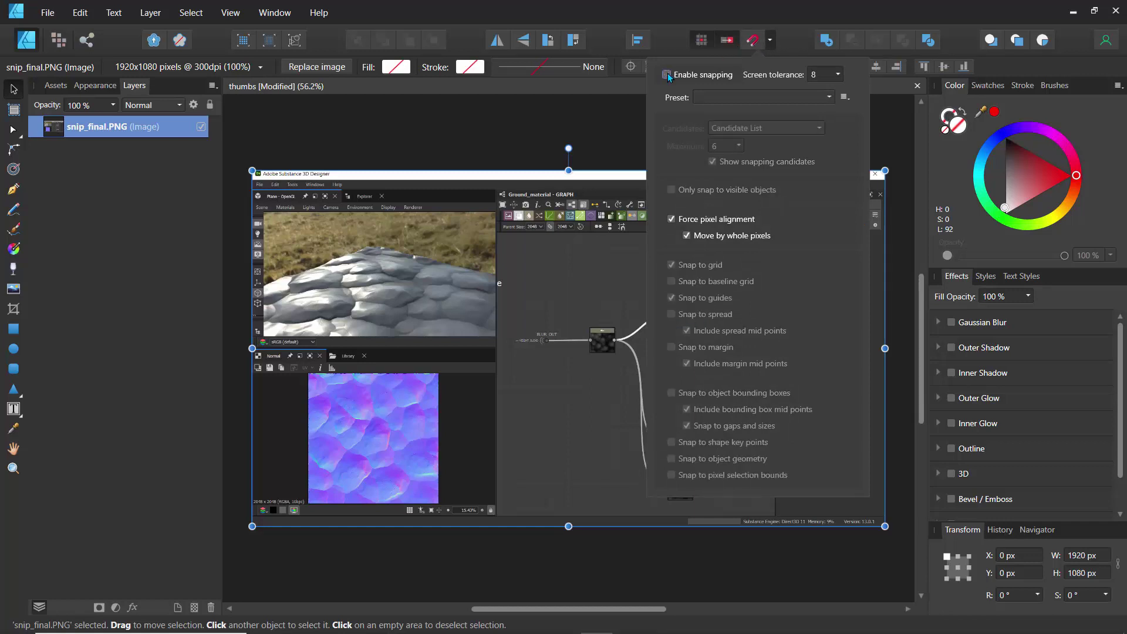
left_click(769, 42)
left_click(770, 43)
left_click(667, 74)
left_click(618, 94)
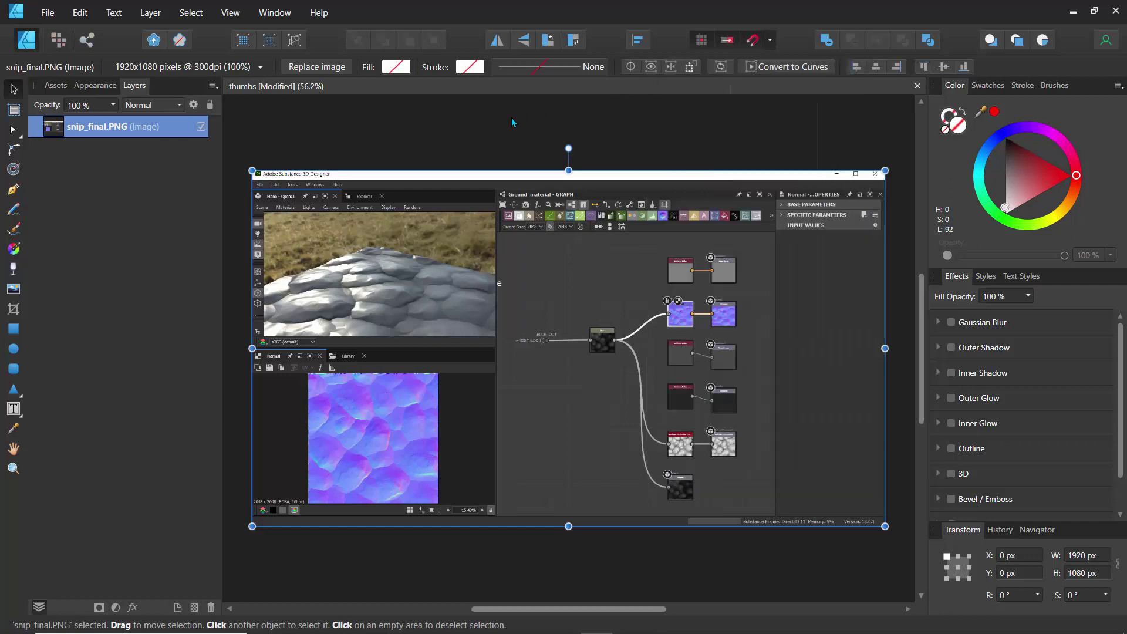
Step: Lock the snip_final.PNG image layer
left_click(512, 118)
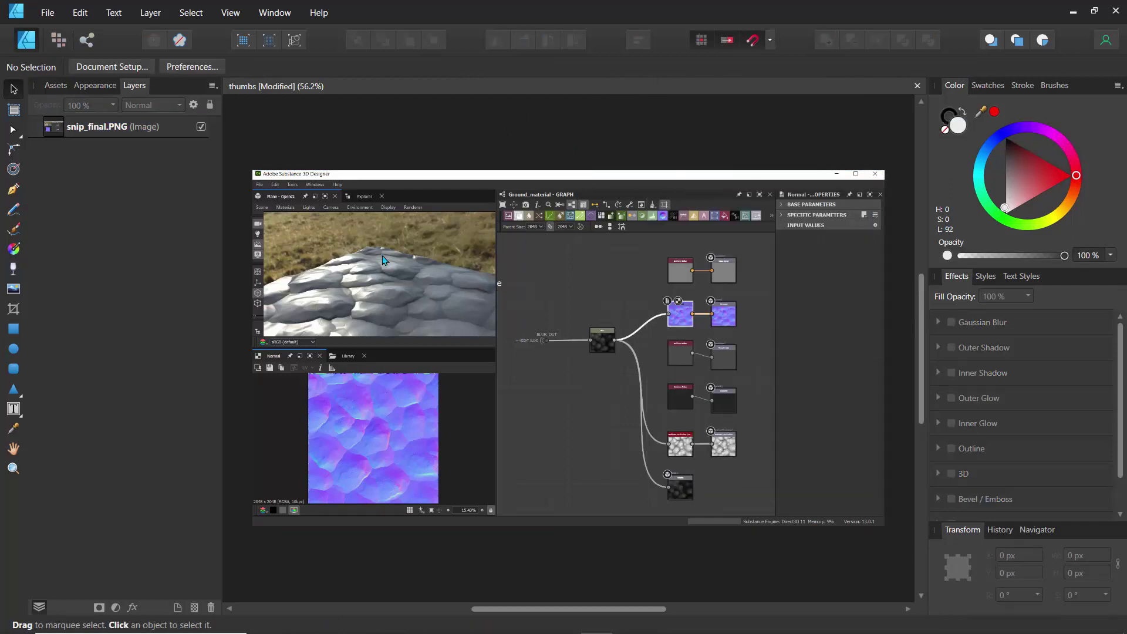
left_click(125, 135)
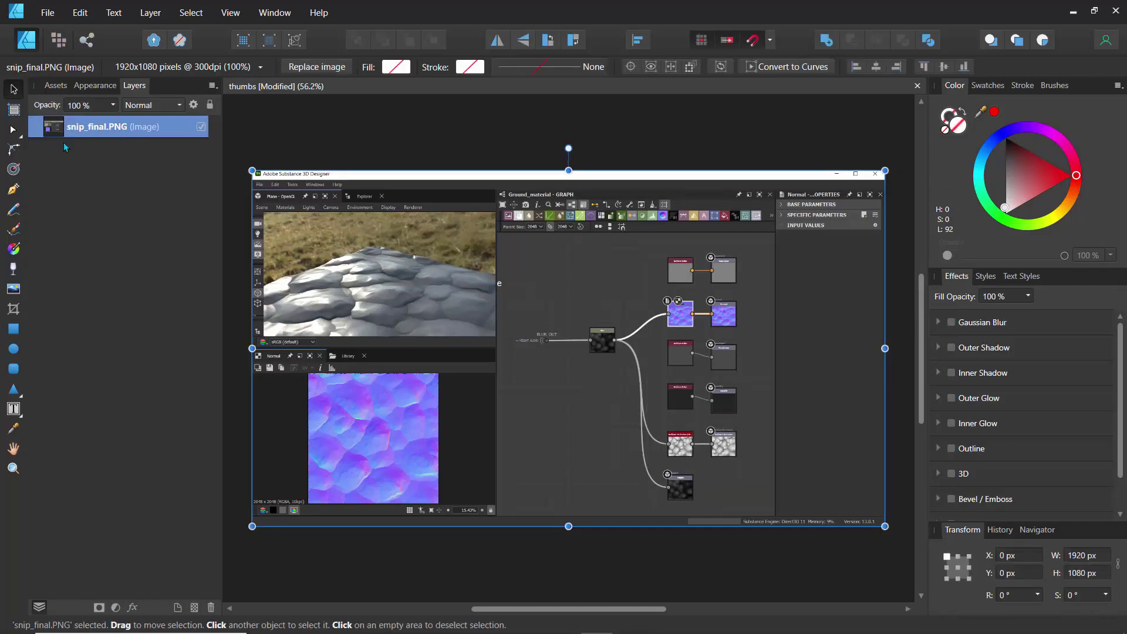
left_click(209, 105)
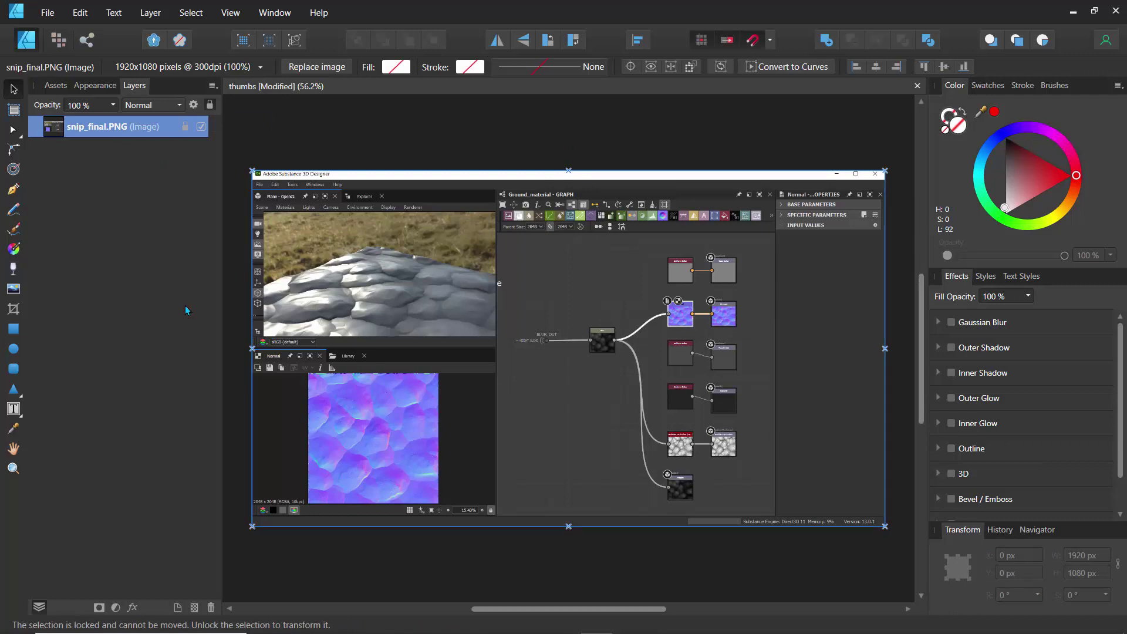
Step: Draw a text frame about 1000 × 160 px over the lower part of the screenshot and set its font size to 36 pt
left_click(16, 413)
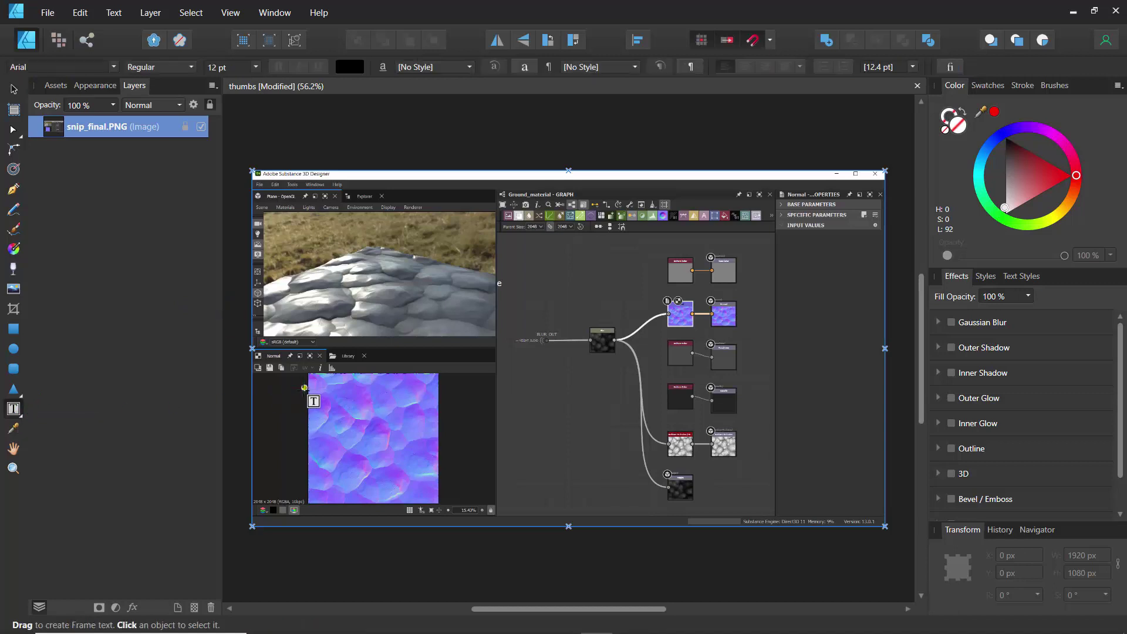
left_click_drag(304, 388, 635, 440)
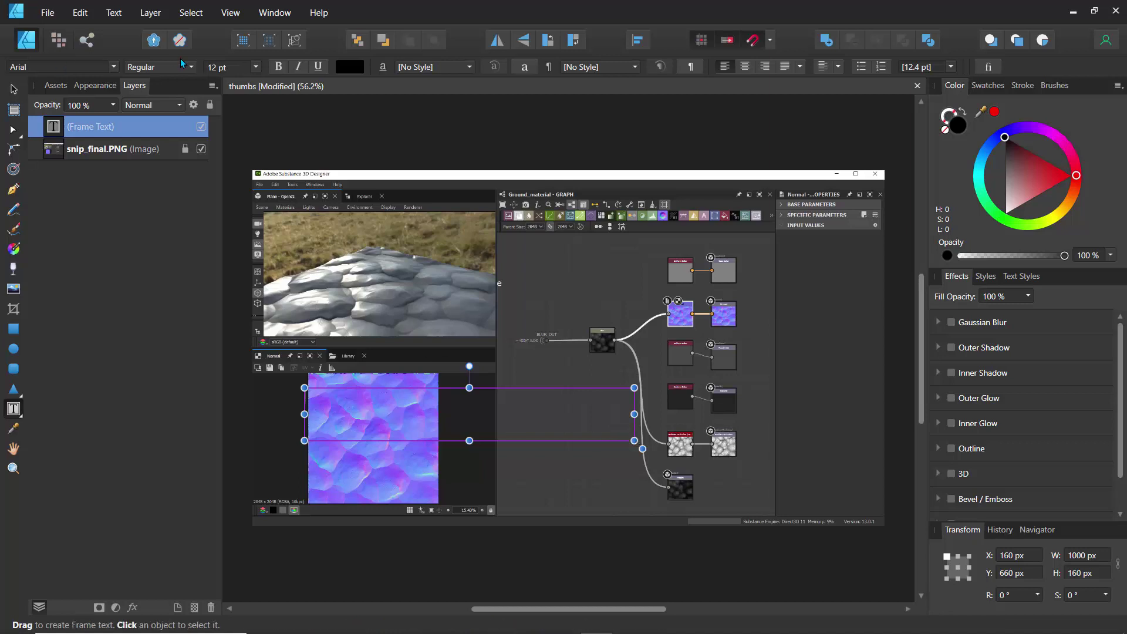
left_click(256, 67)
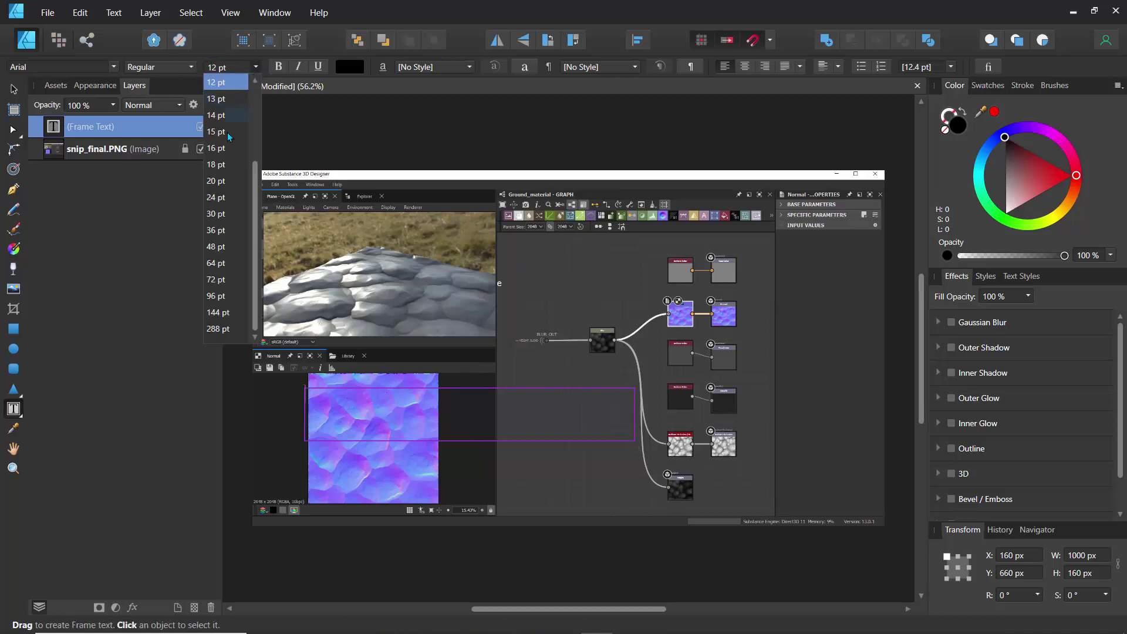
left_click(215, 231)
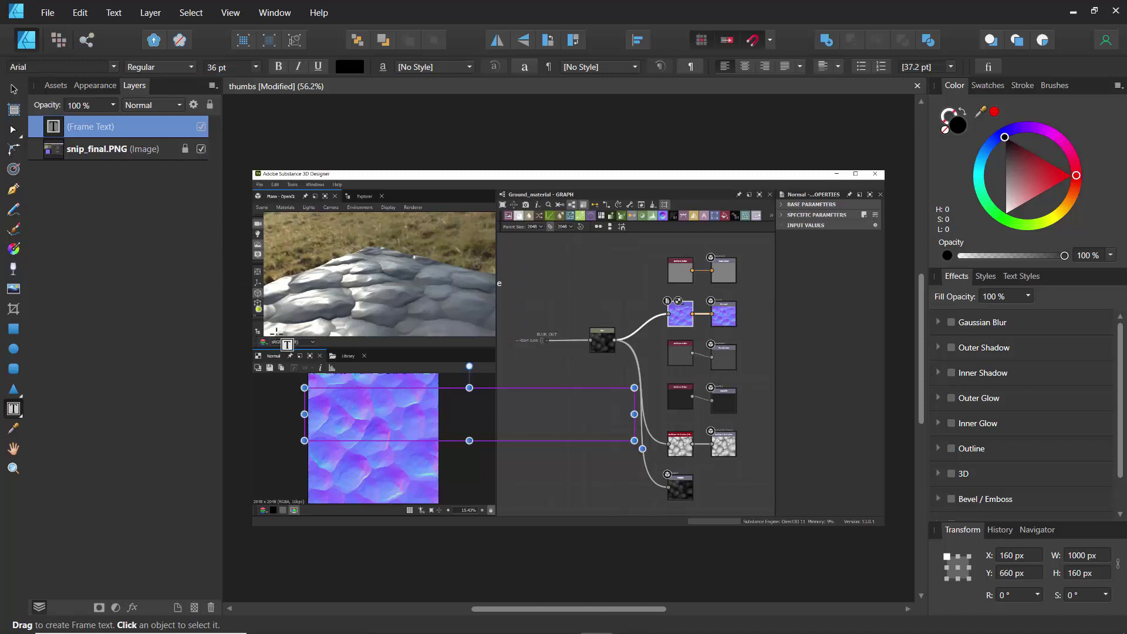
Step: Enter WHAT IS SUBSTANCE DESIGNER in the text frame and widen the frame to about 1640 px
left_click(330, 403)
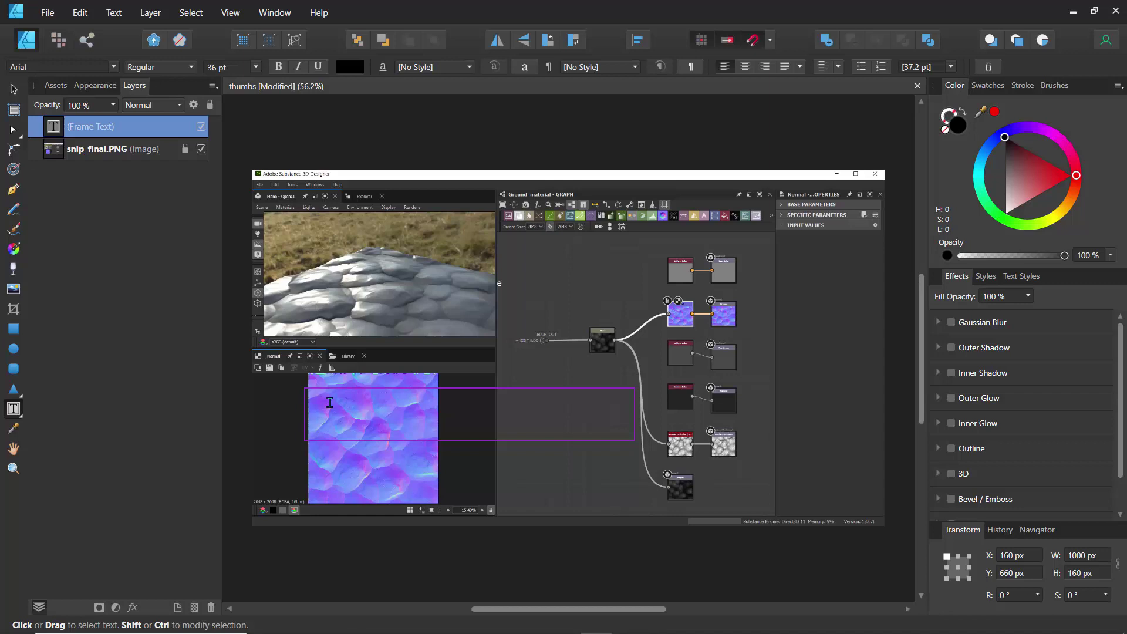
type("WAH")
key("BackSpace")
key("BackSpace")
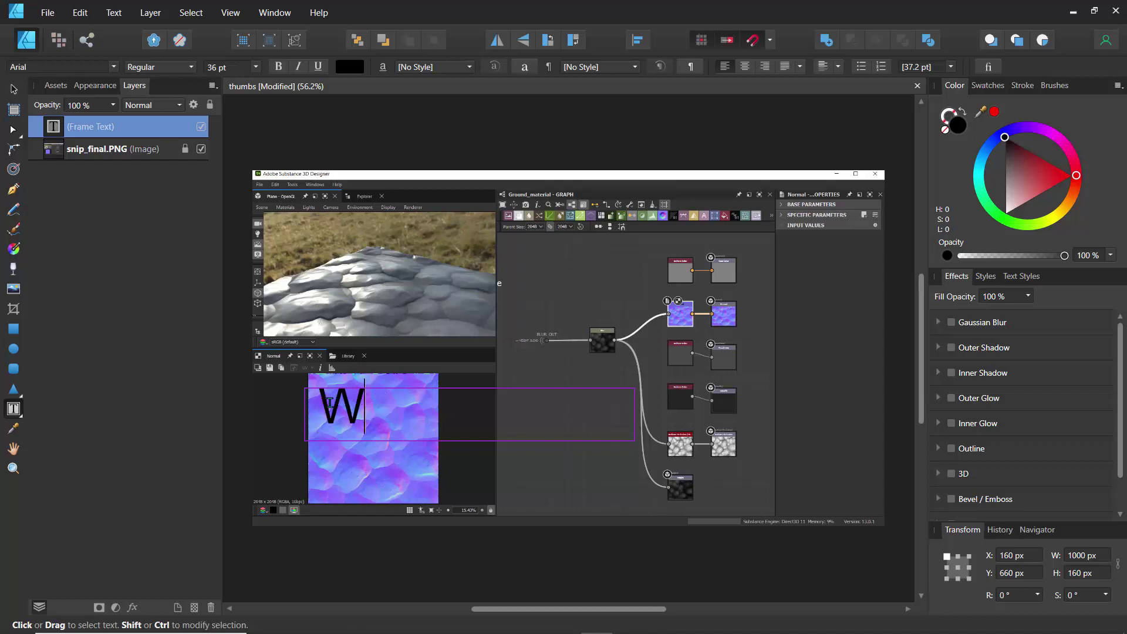
type("HAT IS")
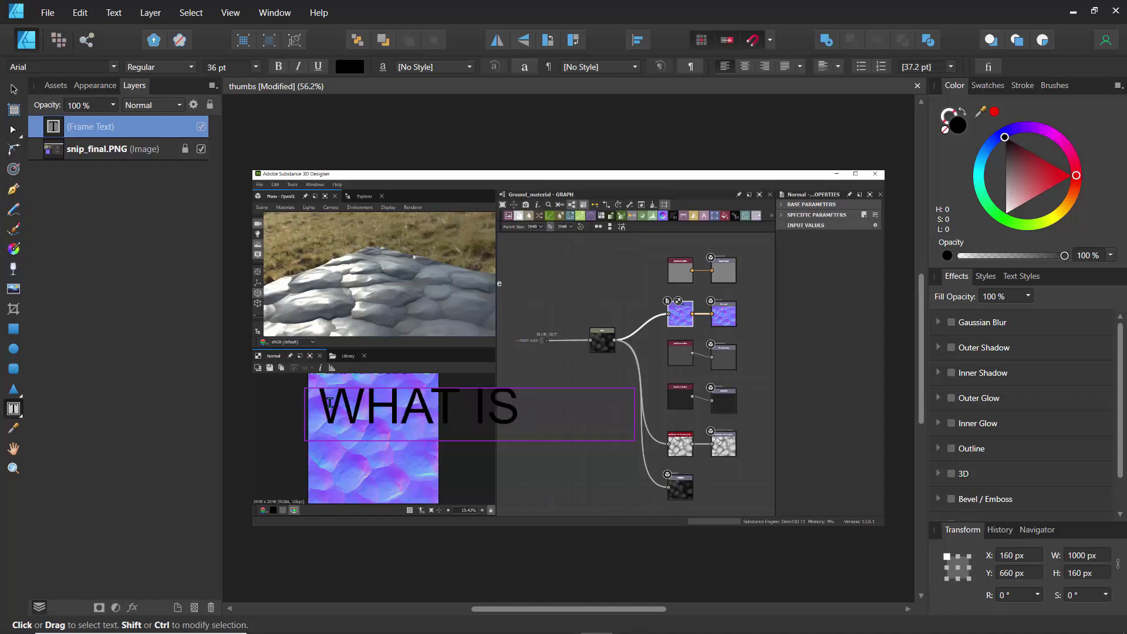
type(" SUBSTAN")
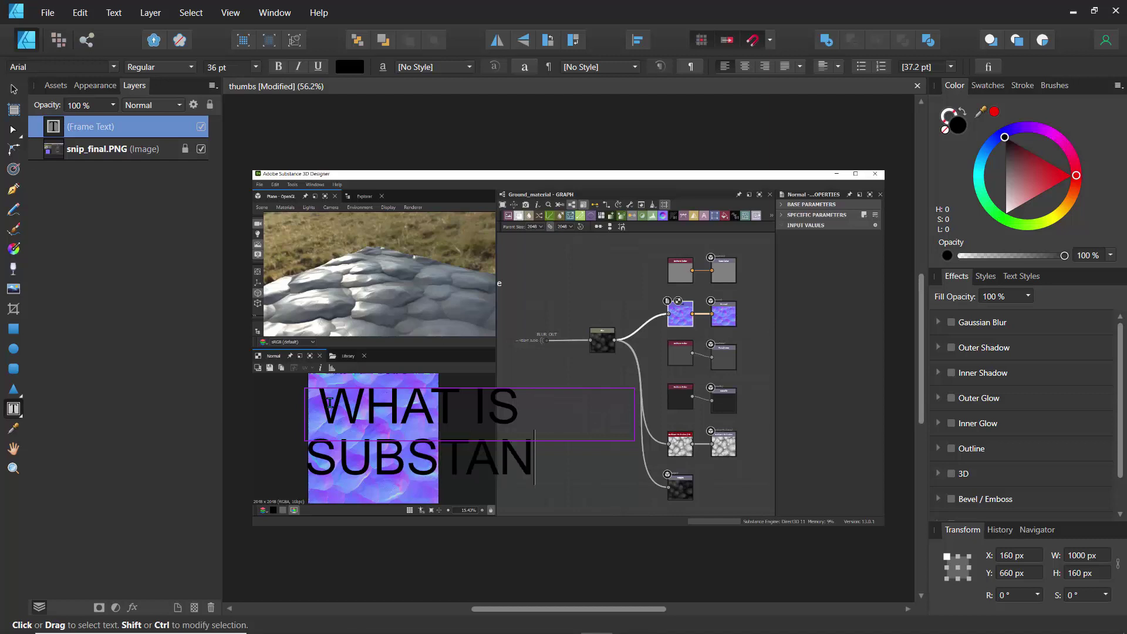
type("CE DESI")
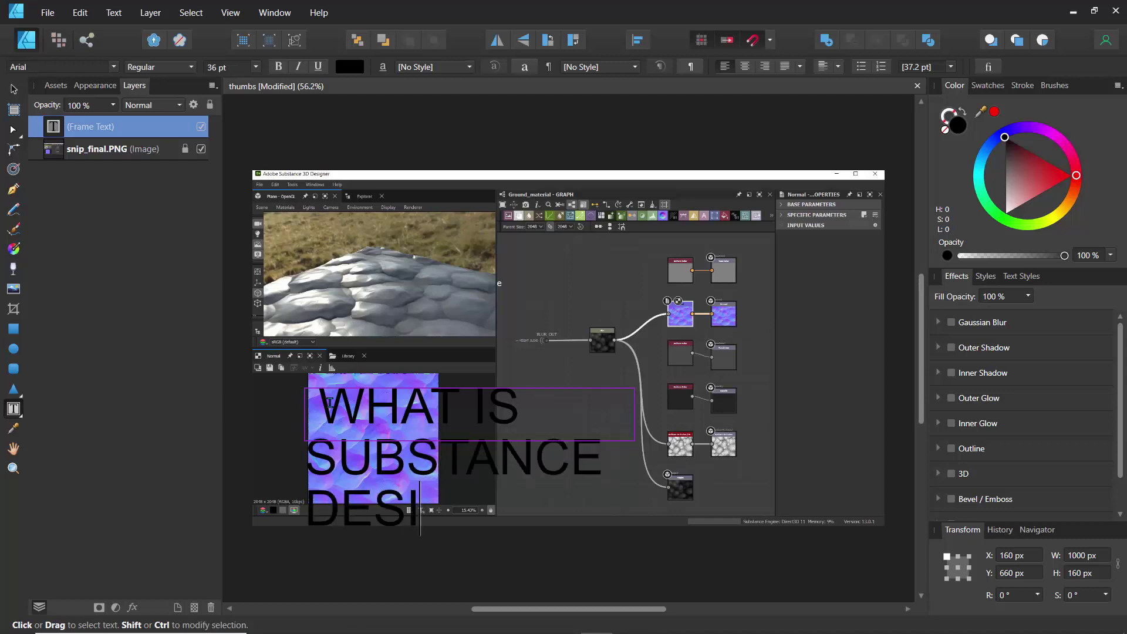
type("GNER")
key("Escape")
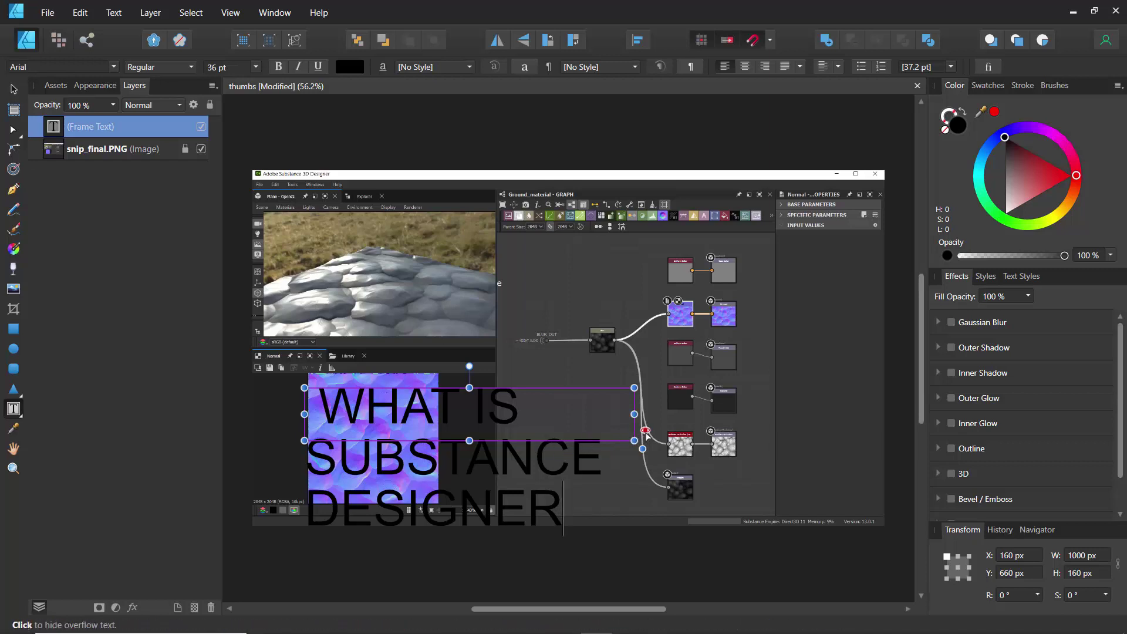
left_click_drag(634, 415, 862, 425)
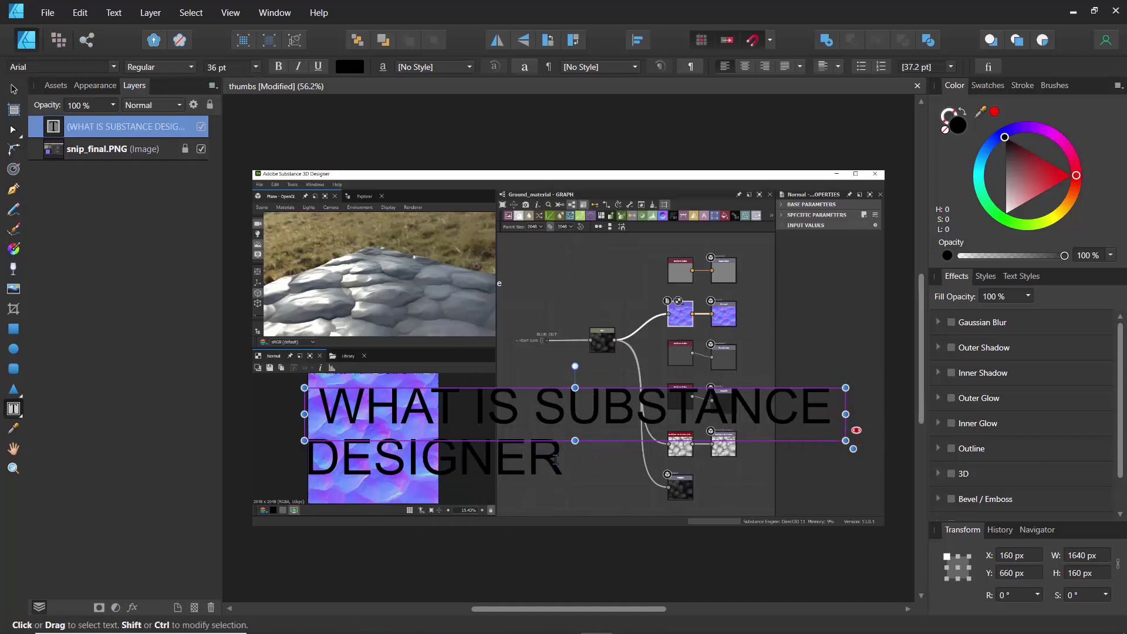
Step: Format the whole title as 24 pt bold text in white
left_click_drag(563, 455, 304, 405)
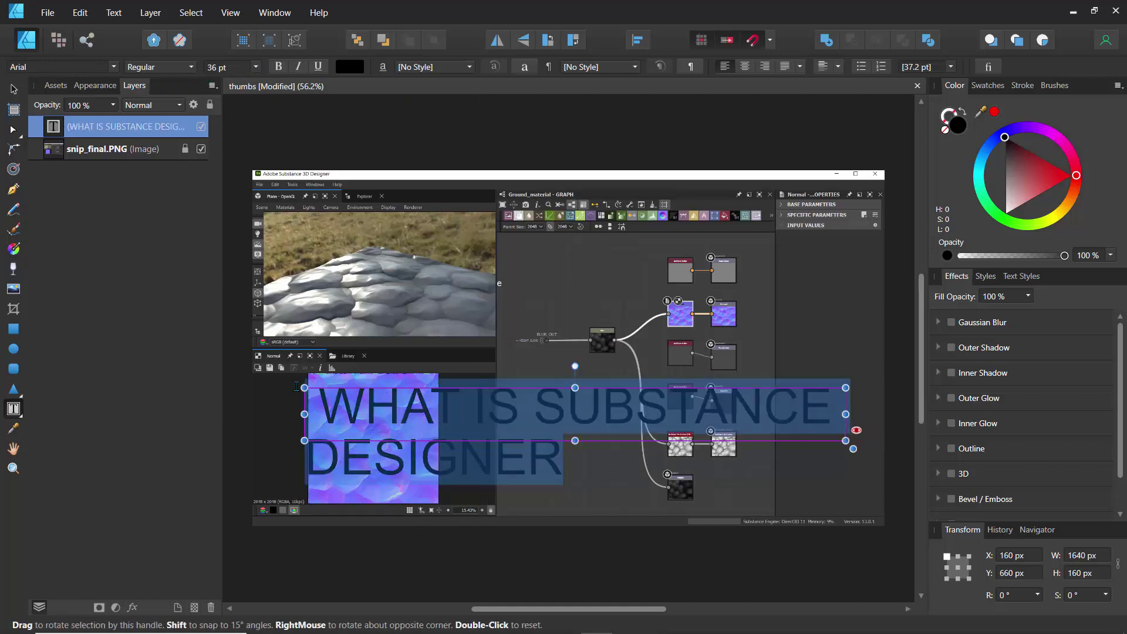
left_click(255, 67)
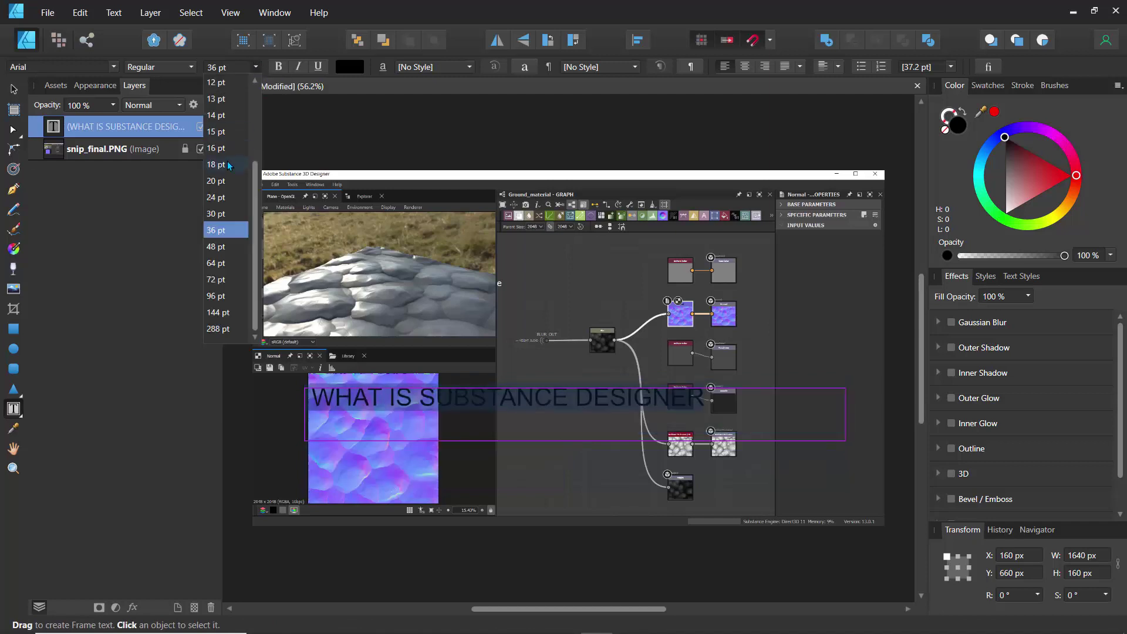
left_click(217, 197)
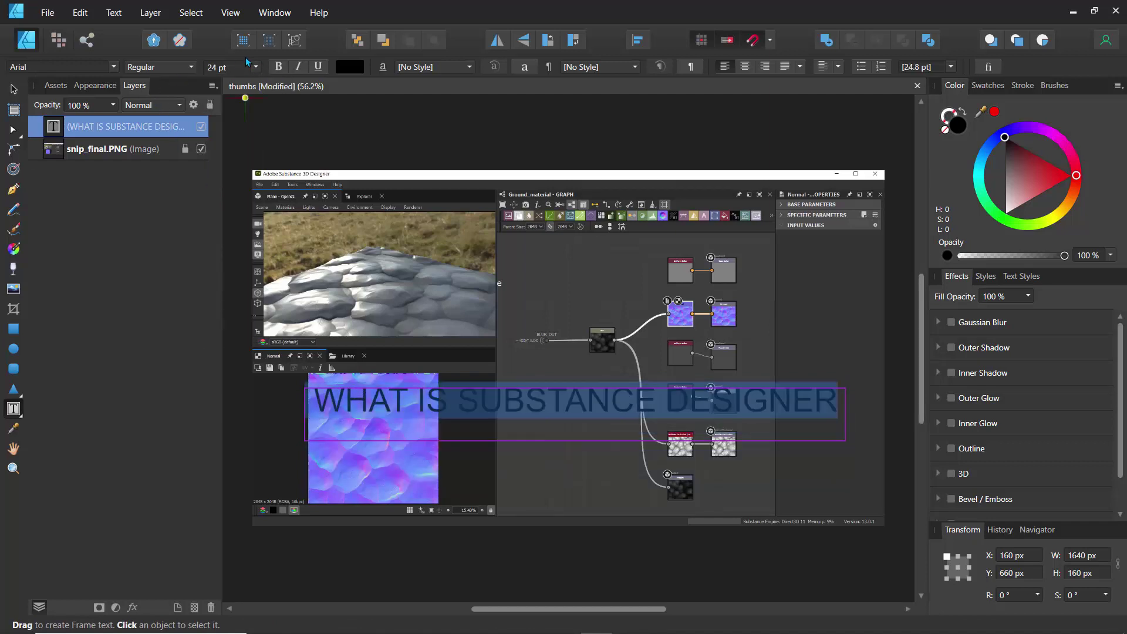
left_click(279, 67)
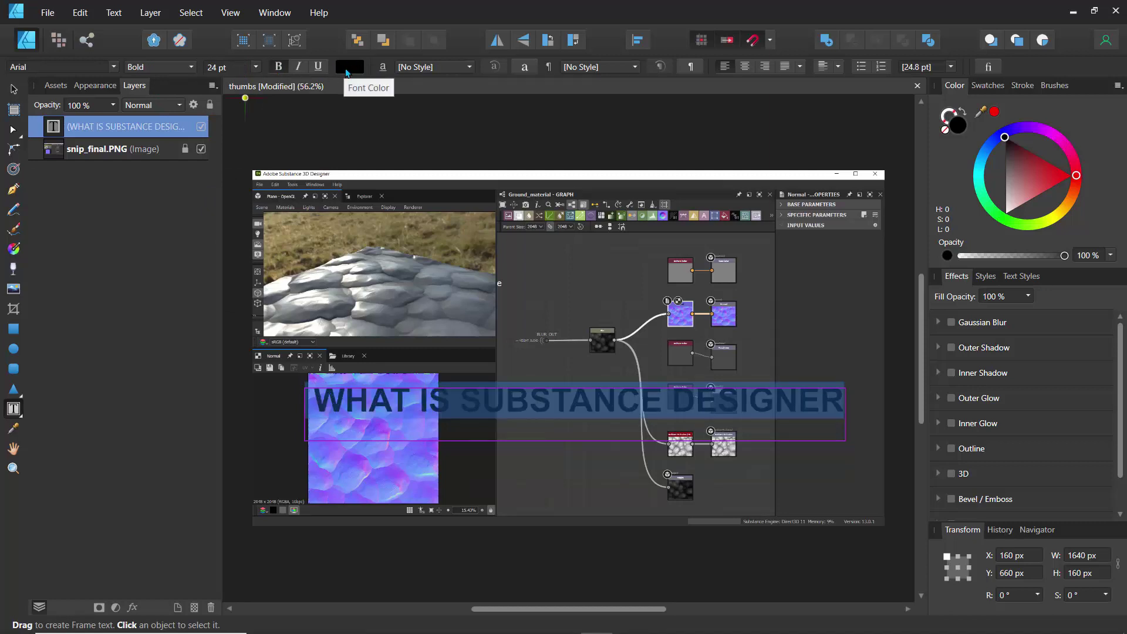
left_click(349, 69)
left_click_drag(339, 196, 327, 245)
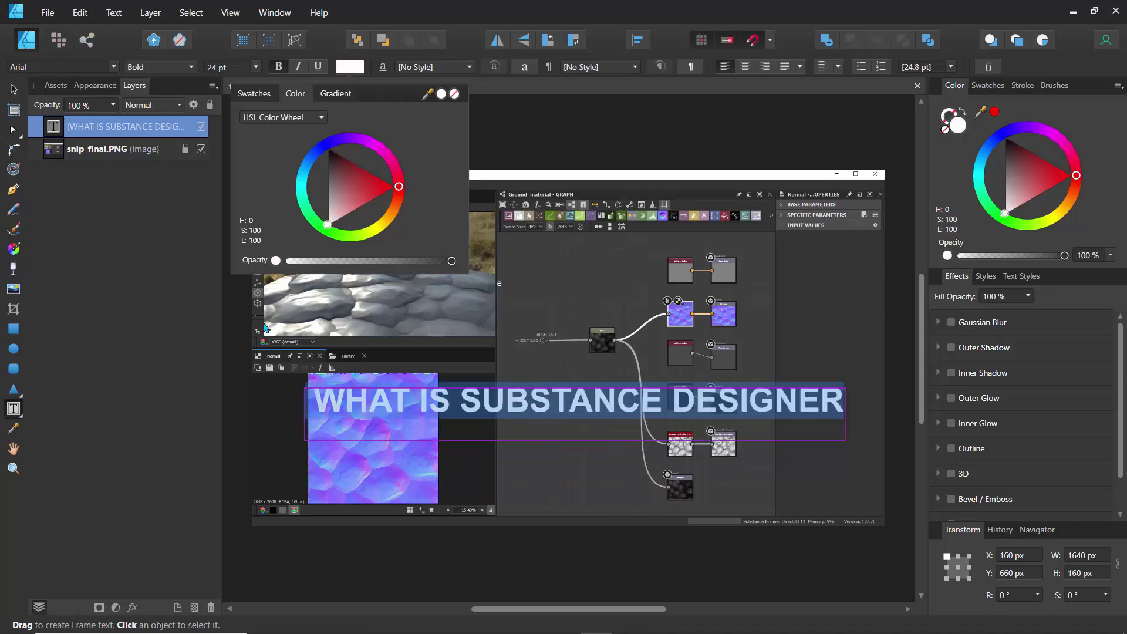
left_click(154, 309)
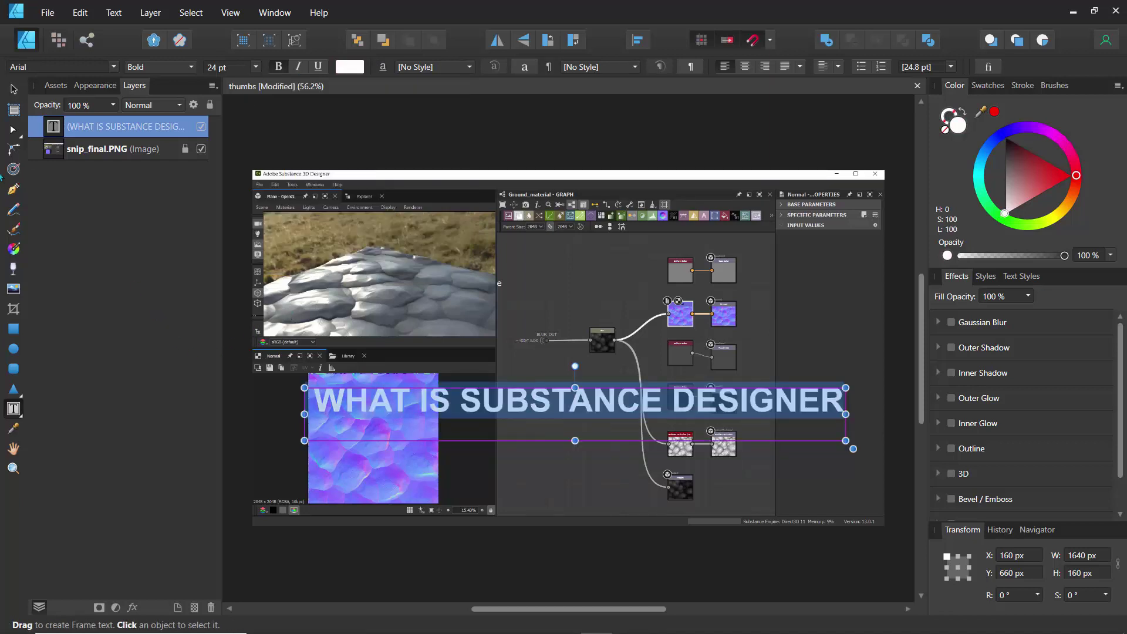
Step: Move the title text frame down to the bottom centre of the page, at about X 140 px, Y 888 px
left_click(14, 89)
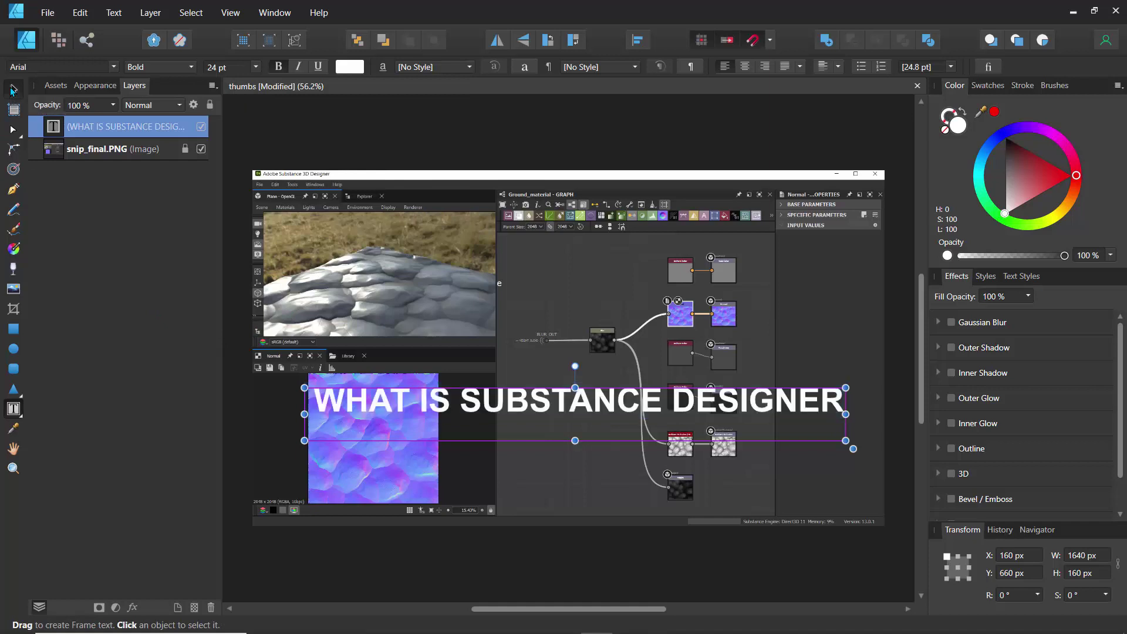
left_click_drag(503, 398, 536, 476)
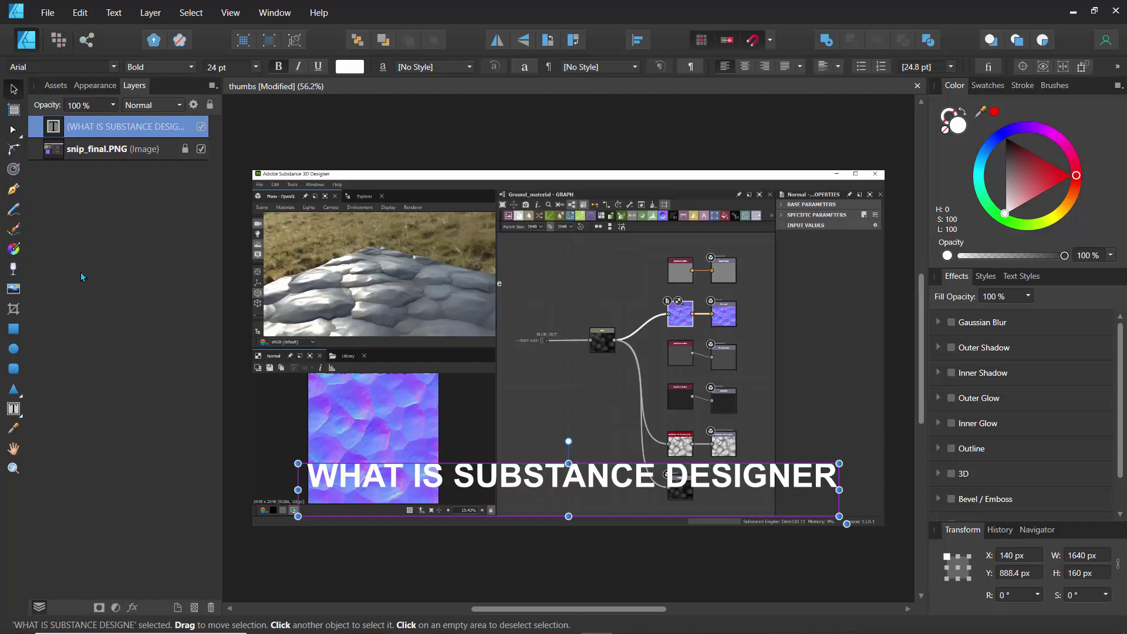
Step: Draw a light grey rounded rectangle about 1760 × 180 px over the title and move it to about X 80 px, Y 840 px
left_click(17, 370)
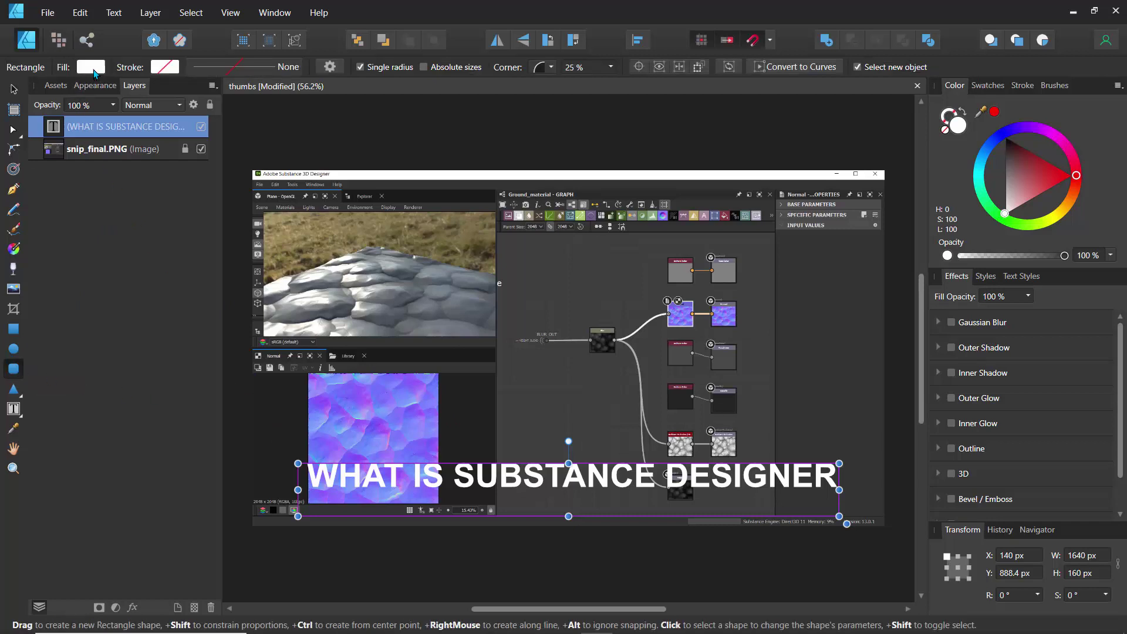
left_click(93, 69)
left_click(110, 171)
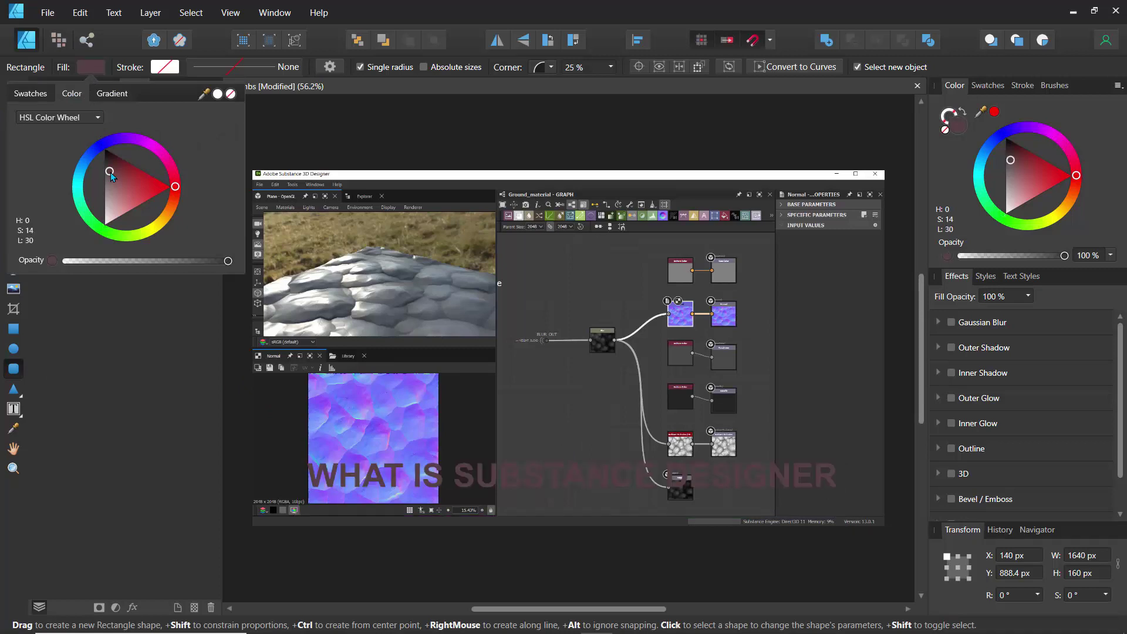
left_click_drag(110, 172, 105, 226)
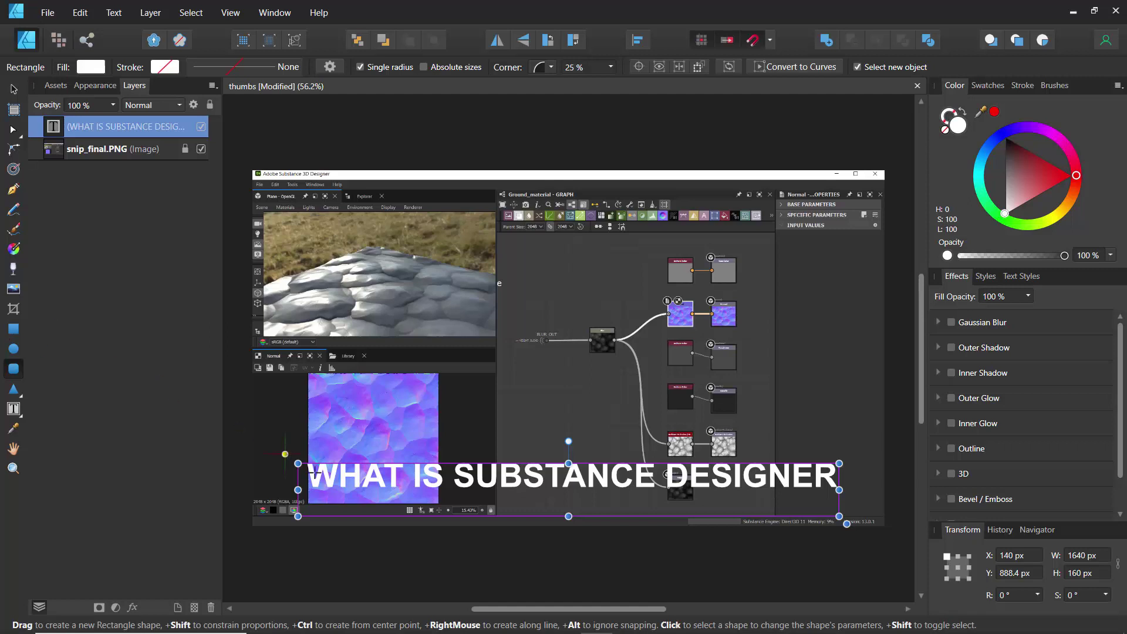
left_click_drag(287, 453, 865, 514)
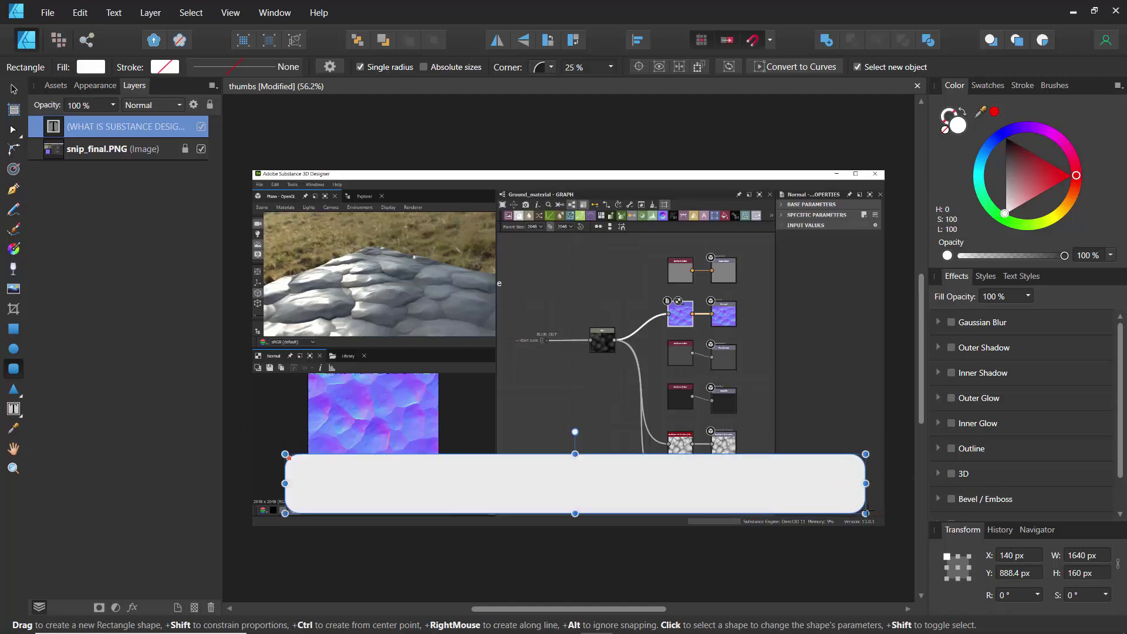
left_click(14, 89)
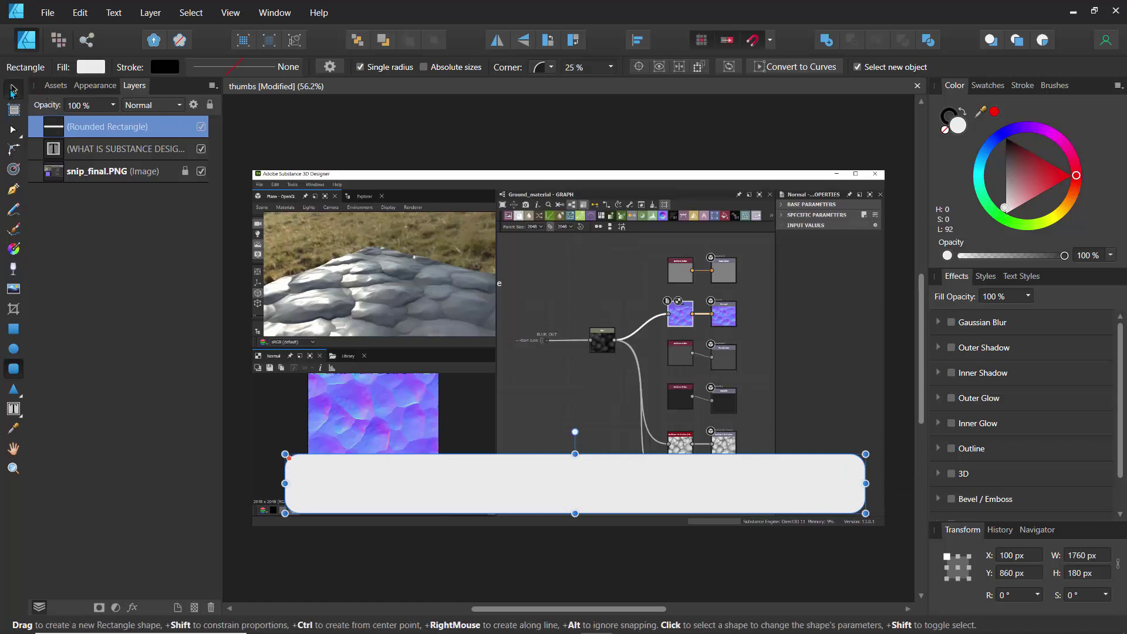
left_click_drag(499, 481, 492, 472)
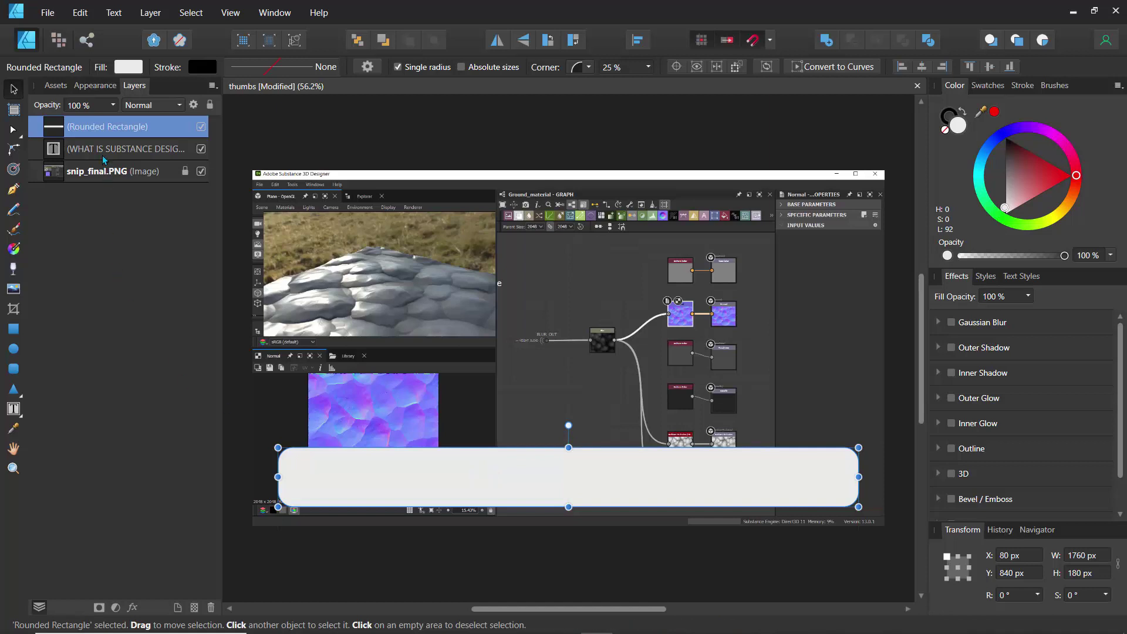
Step: Reorder the layers so the rounded rectangle sits directly behind the title text and above the screenshot
left_click_drag(75, 135, 63, 159)
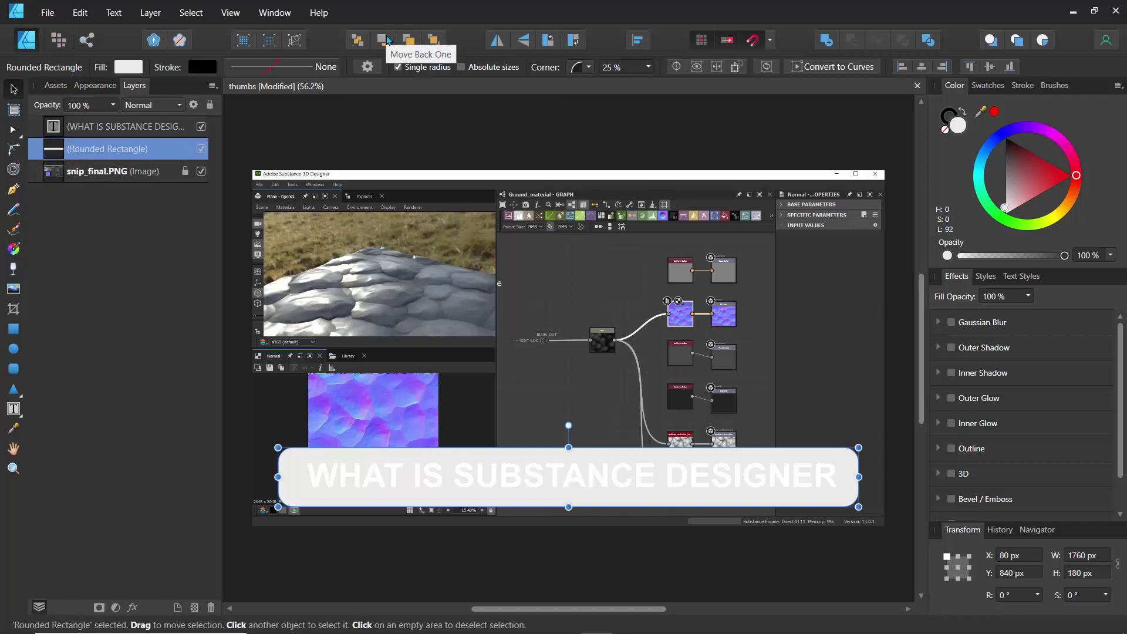
left_click(383, 40)
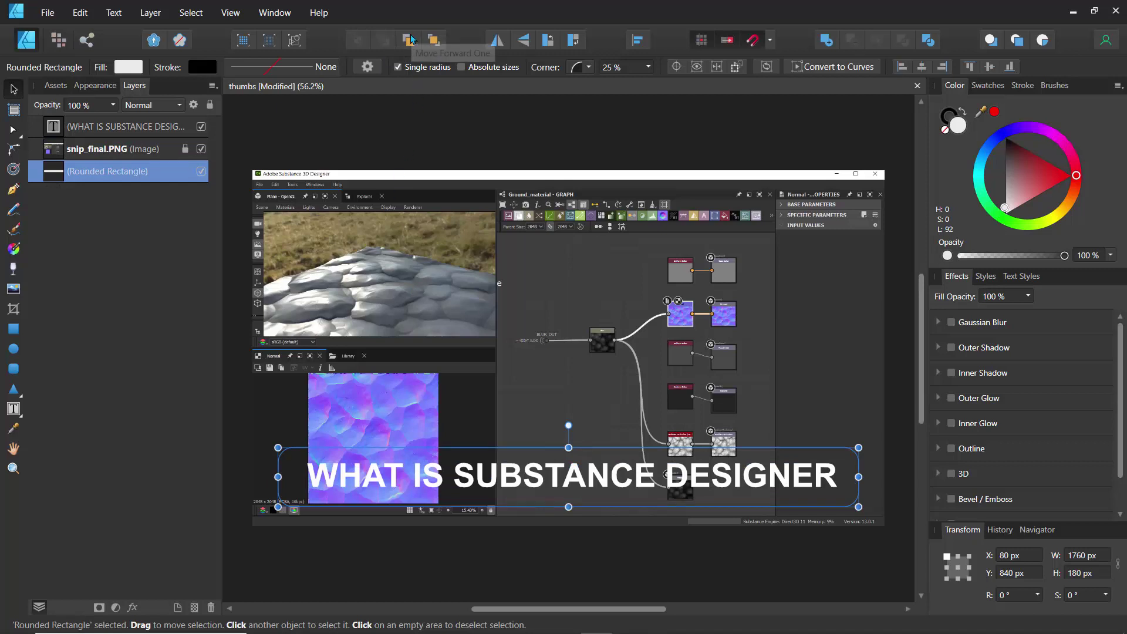
left_click(410, 41)
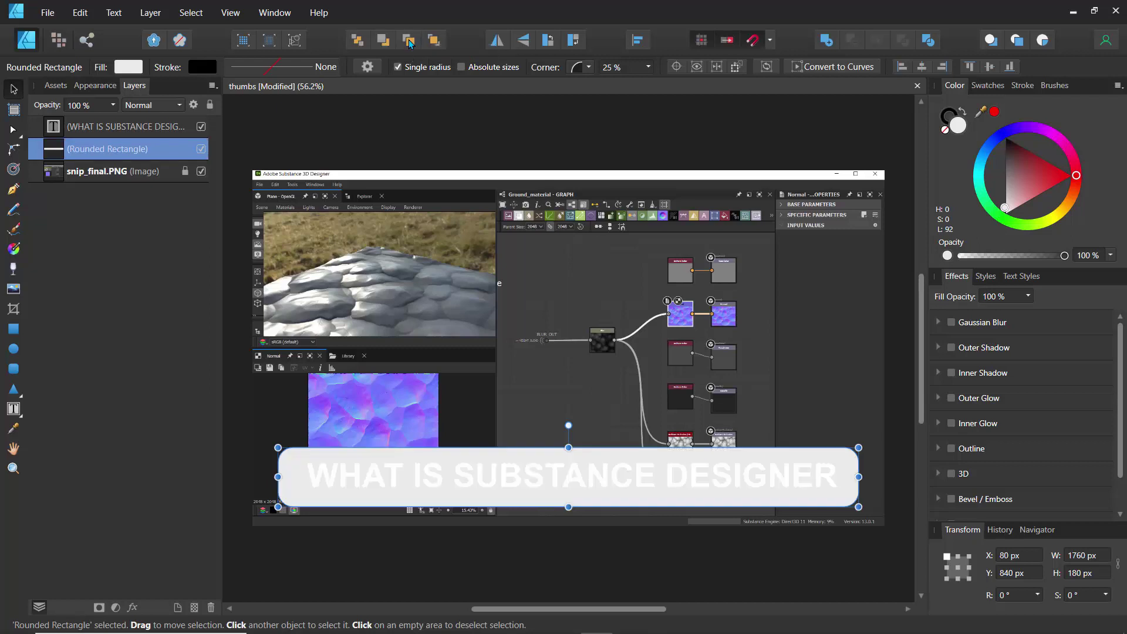
left_click(409, 41)
left_click(386, 43)
Step: Fill the rounded rectangle with a dark green of about H 129, S 71, L 19
left_click_drag(1013, 169, 1007, 159)
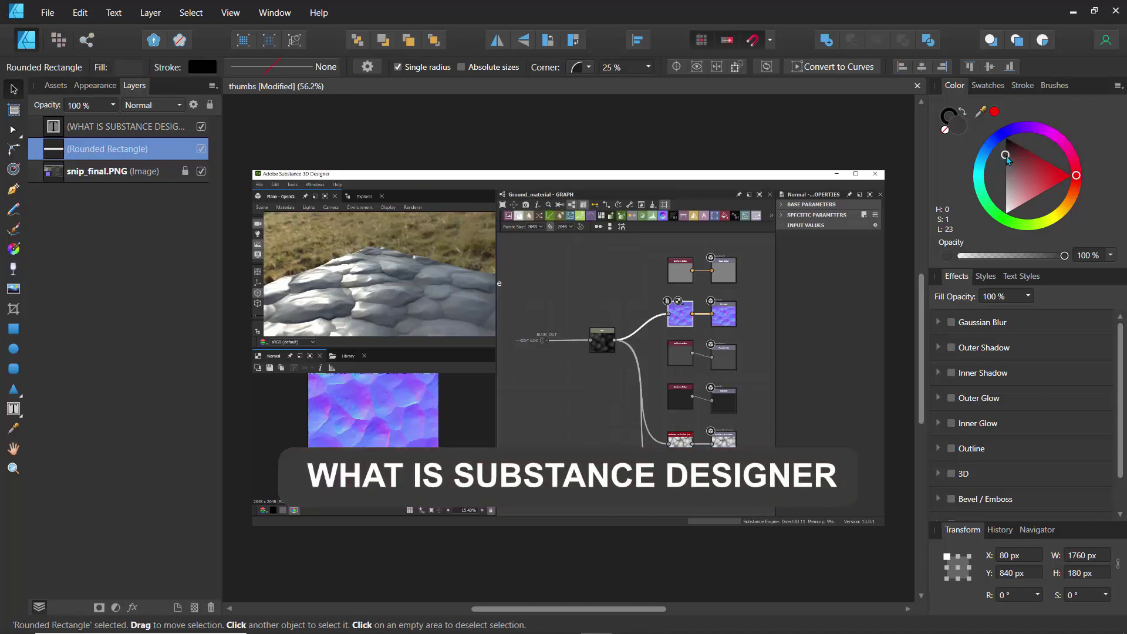
left_click_drag(986, 200, 996, 220)
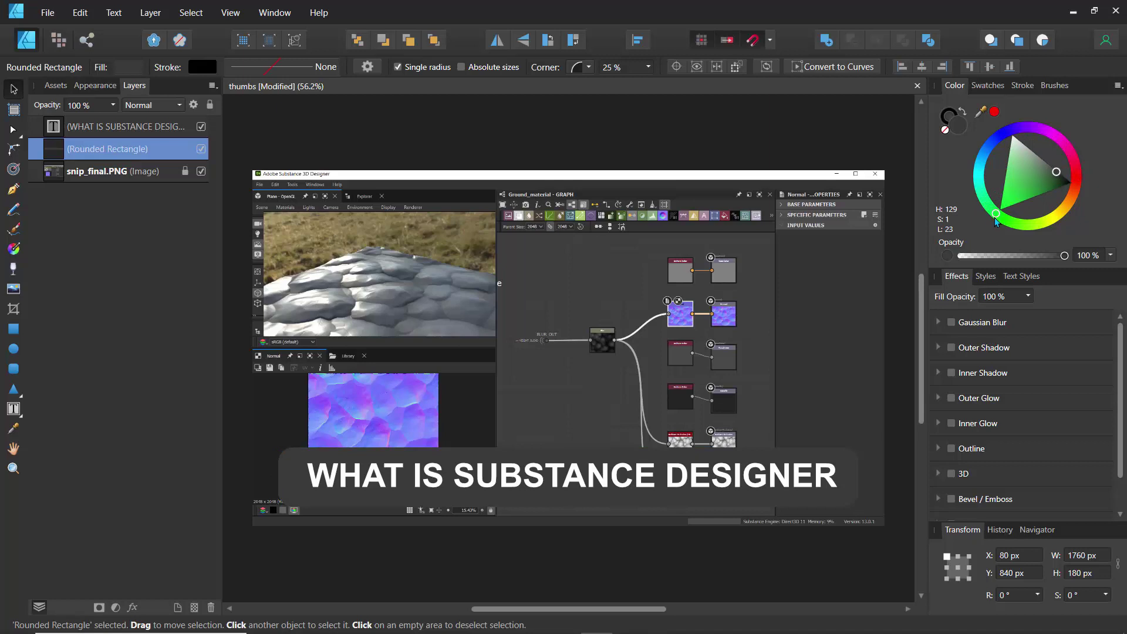
left_click_drag(1045, 179, 1045, 184)
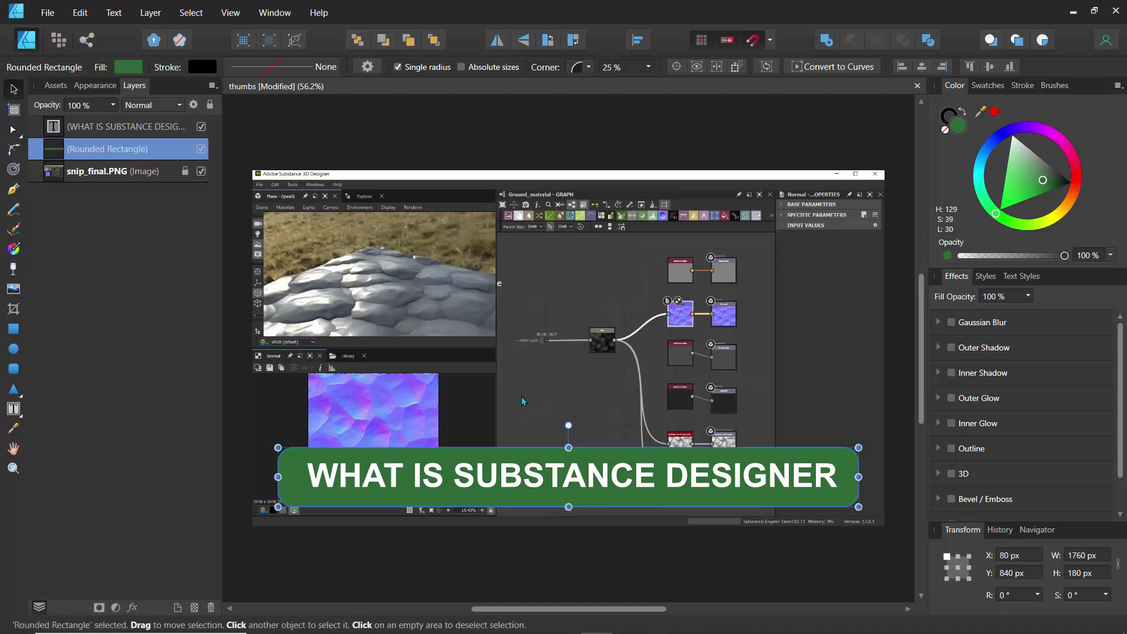
left_click_drag(1043, 180, 1044, 189)
mouse_move(519, 631)
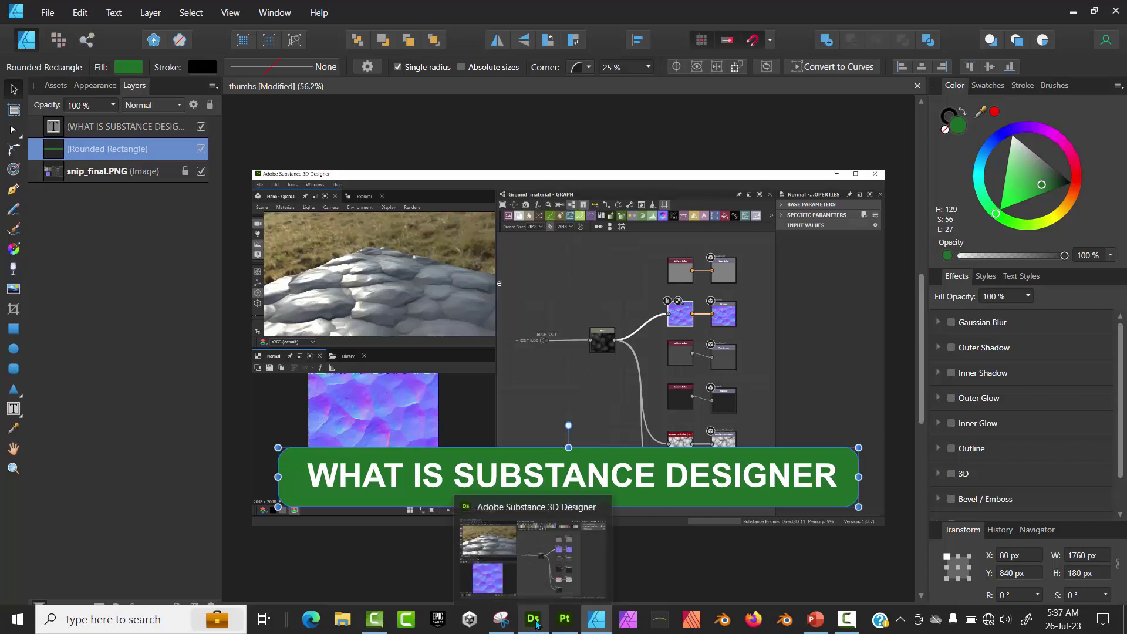
left_click_drag(1046, 182, 1051, 194)
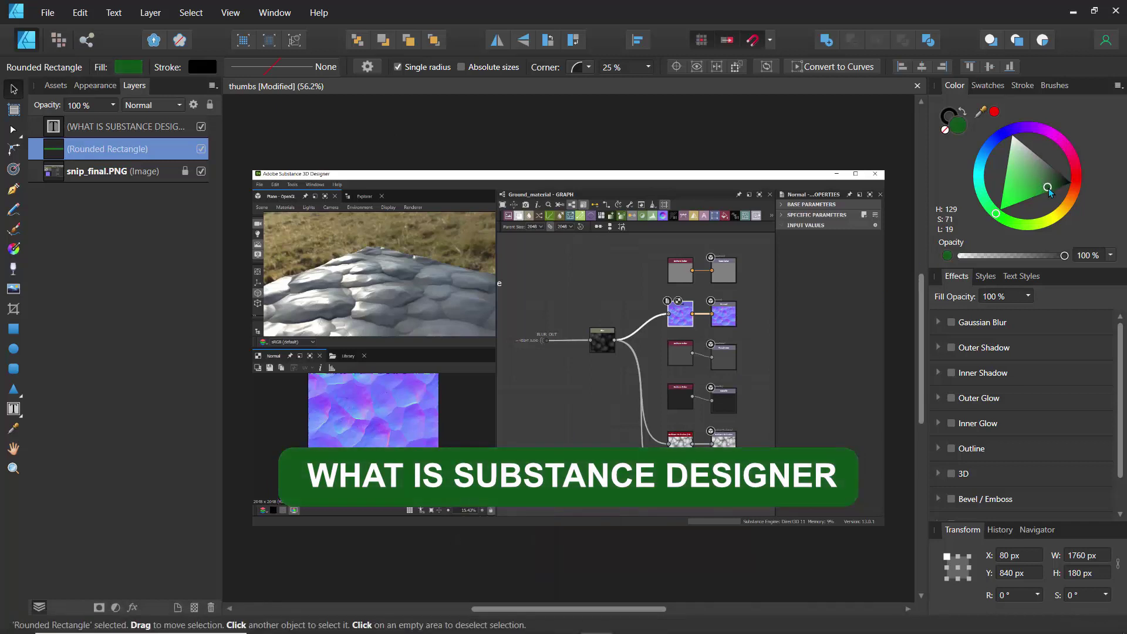
Step: Recolour the title text to a pale yellow of about H 55, S 71, L 67
left_click(310, 461)
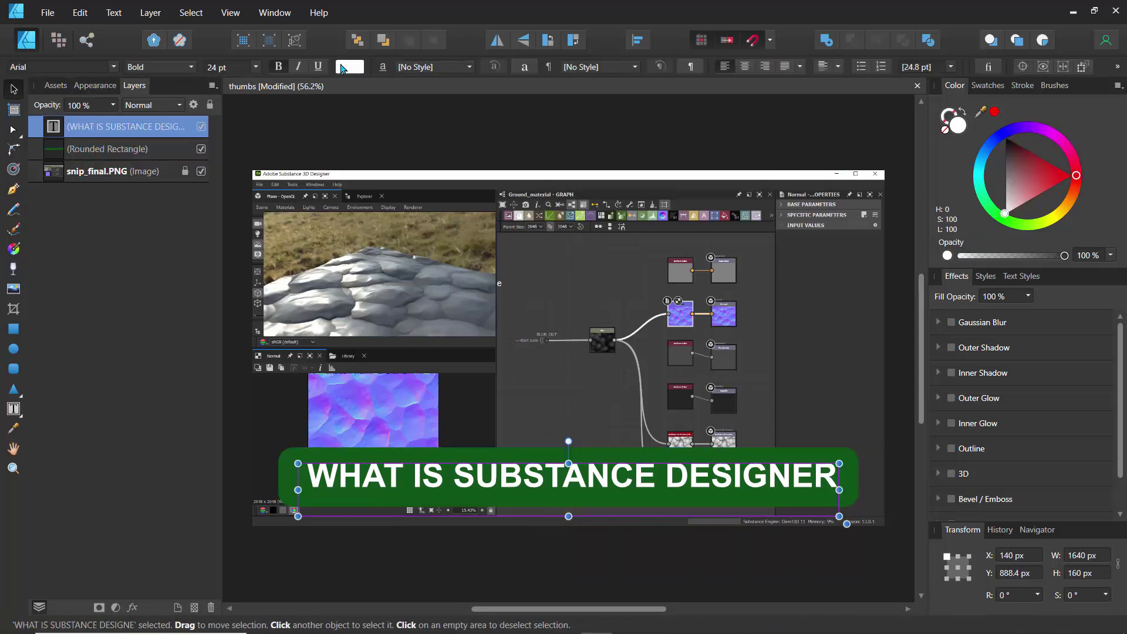
left_click(346, 68)
left_click_drag(378, 229, 346, 206)
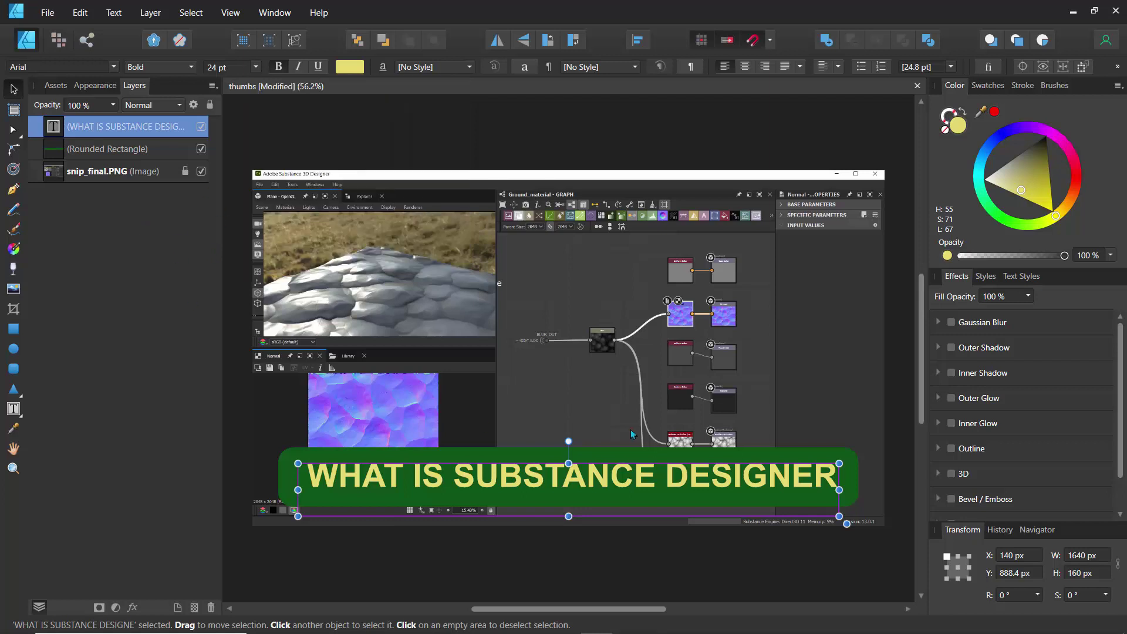
Step: Move the rounded rectangle to about X 60 px, Y 800 px and the title text to about X 120 px, Y 848 px
left_click(456, 460)
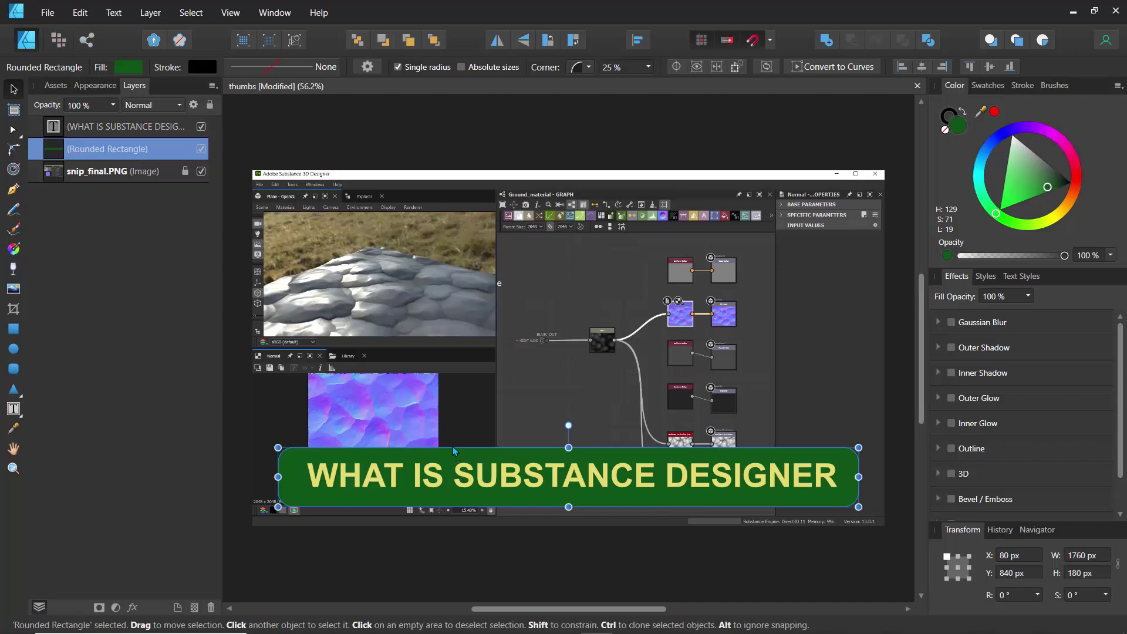
mouse_move(455, 457)
left_mouse_down()
mouse_move(445, 448)
mouse_move(463, 463)
left_mouse_up()
left_click(464, 476)
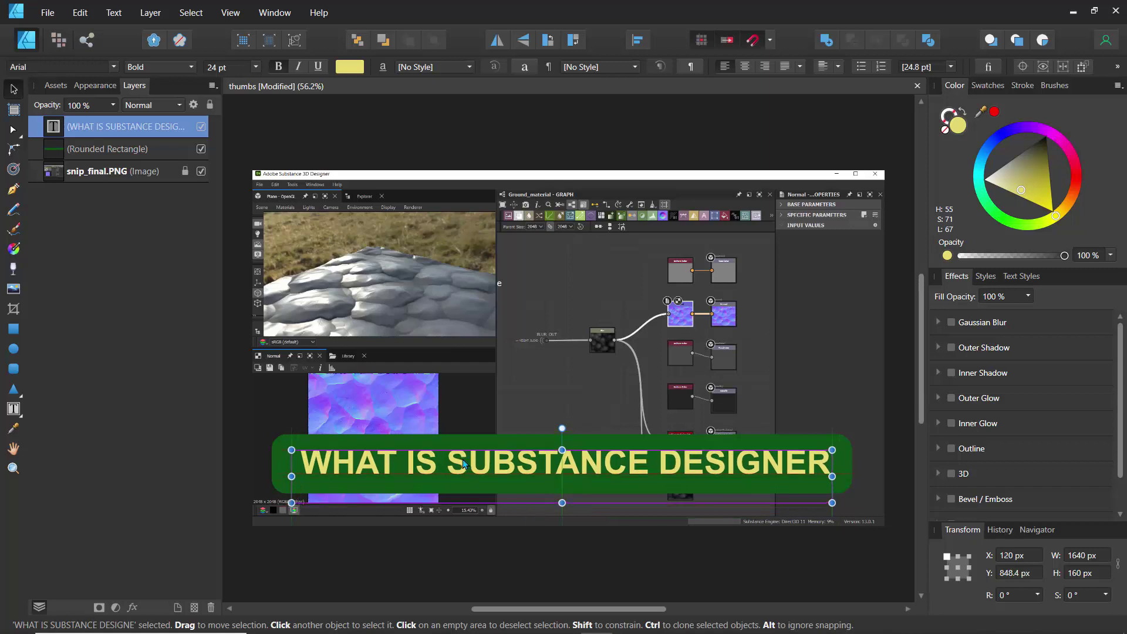
left_click(469, 446)
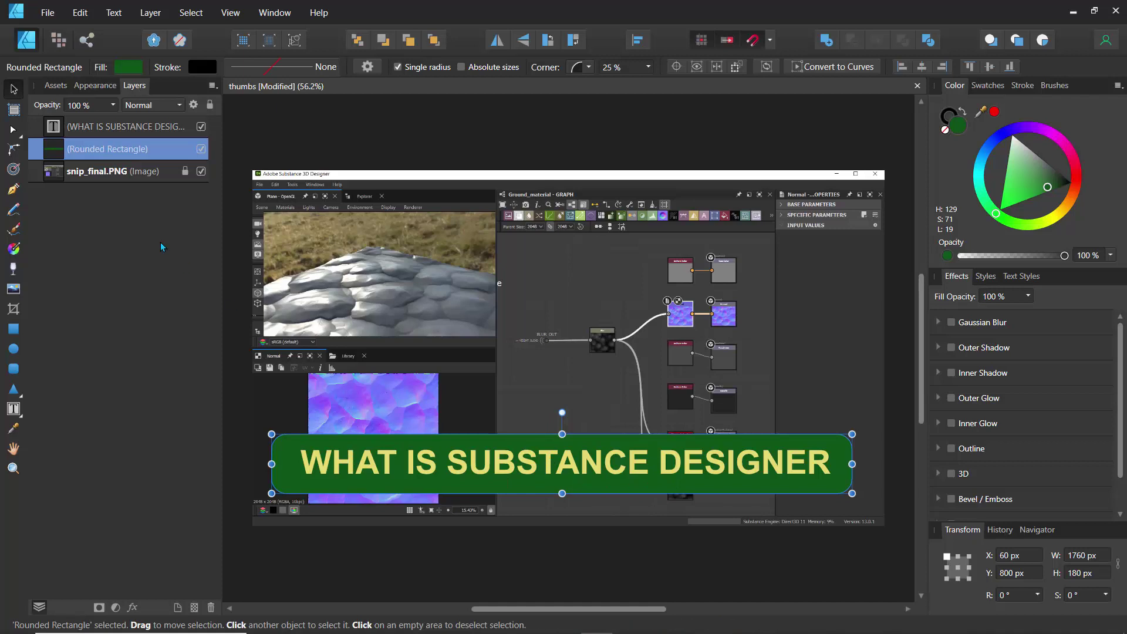
Step: Add an Outer Glow layer effect to the title text with a radius of about 3.6 px
left_click(69, 126)
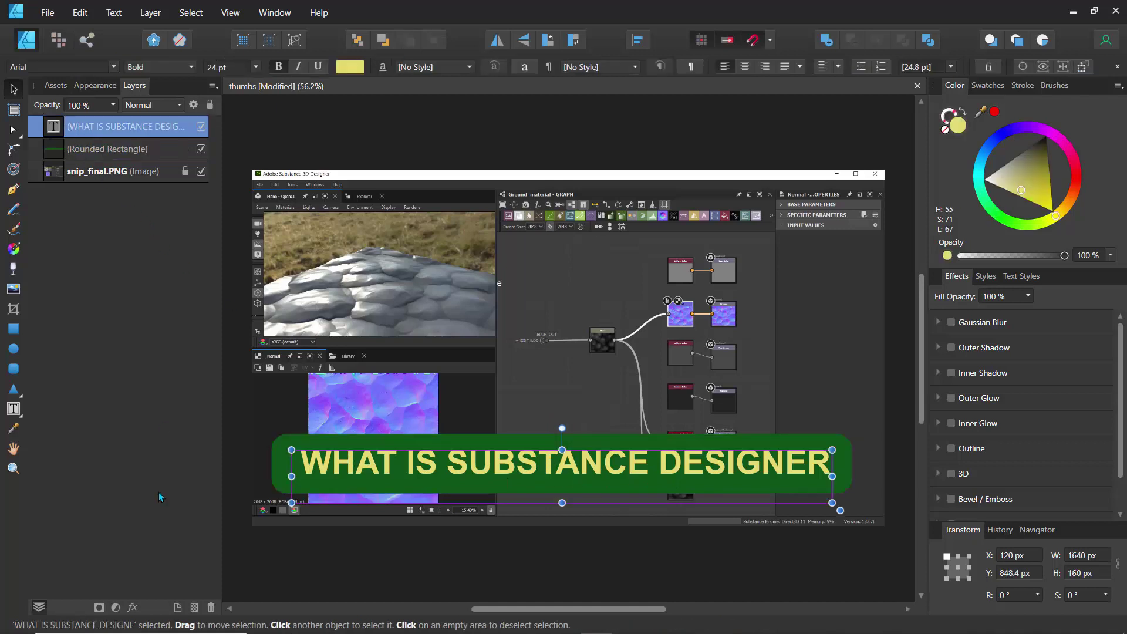
left_click(131, 609)
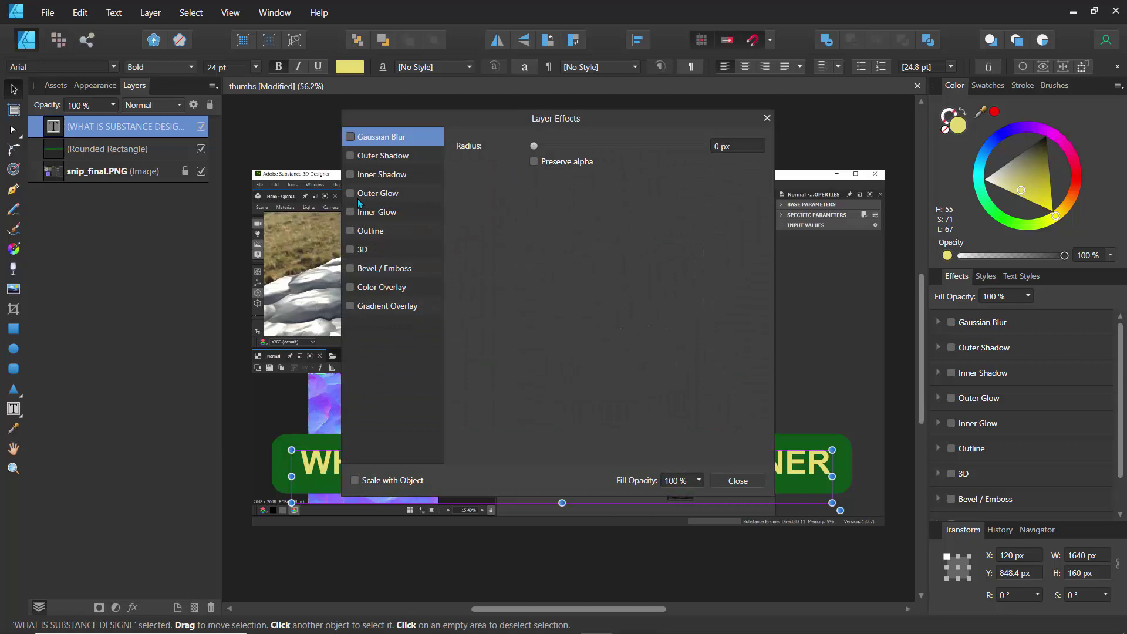
left_click(350, 155)
left_click_drag(441, 120, 614, 180)
left_click(525, 215)
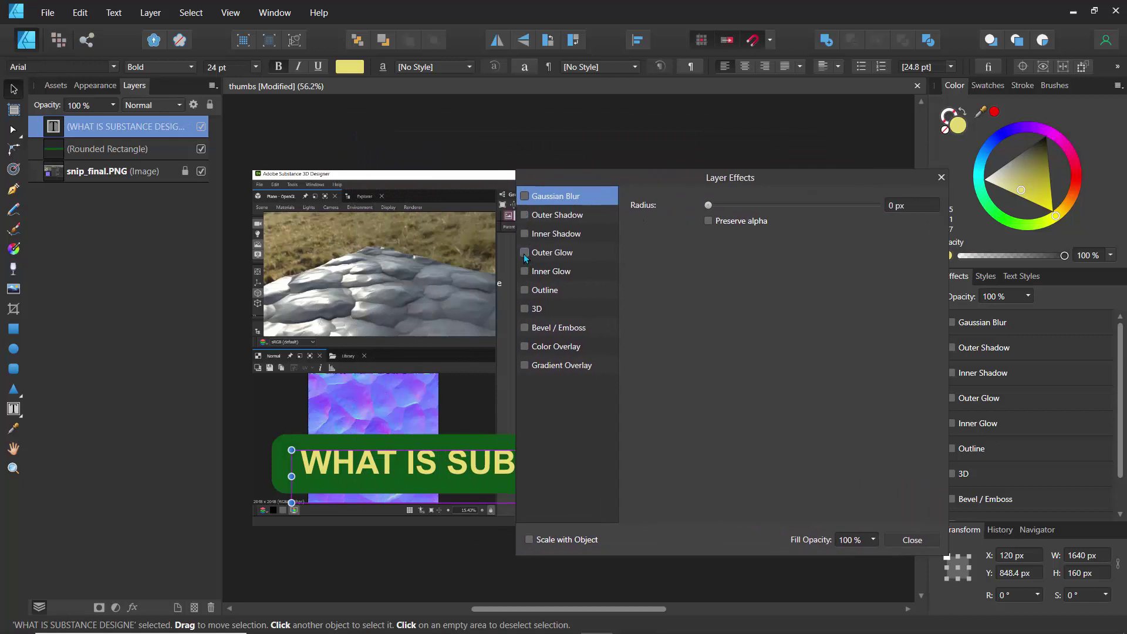
left_click(524, 253)
left_click(549, 258)
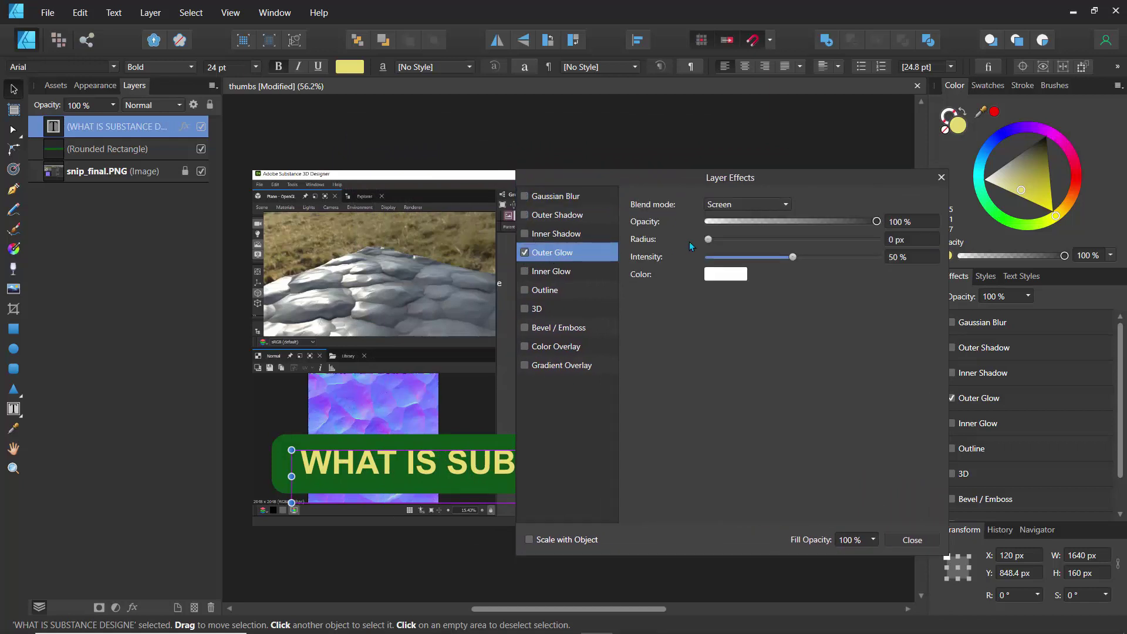
left_click(709, 240)
left_click_drag(708, 240, 757, 243)
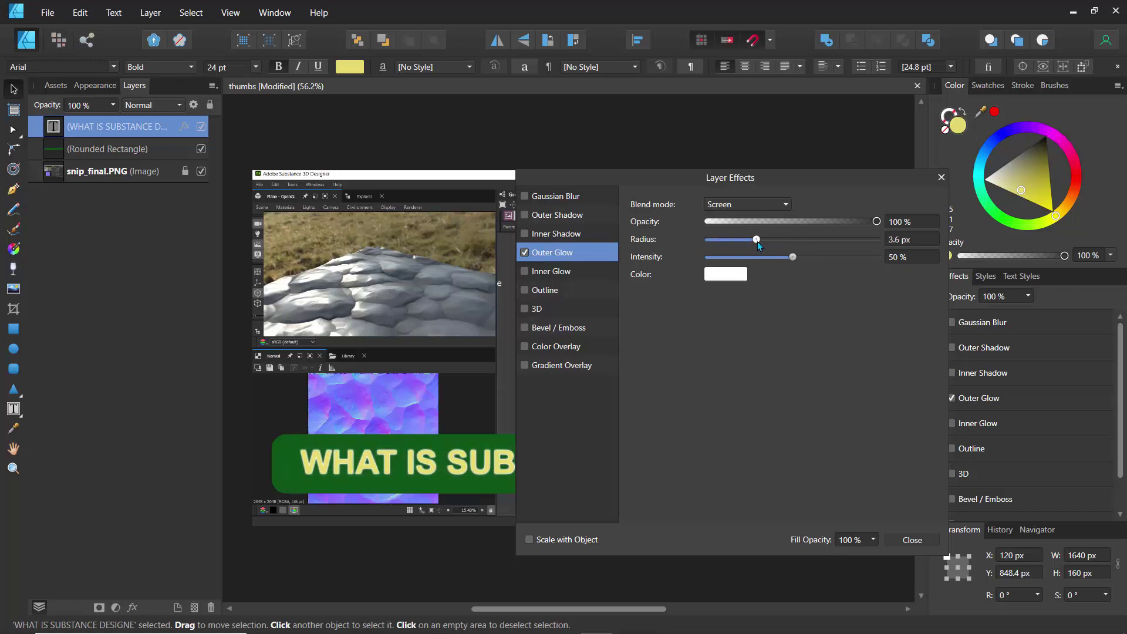
Step: Change the title's outer glow colour to a near-black of about H 60, S 0, L 16 and increase its radius slightly
left_click(725, 274)
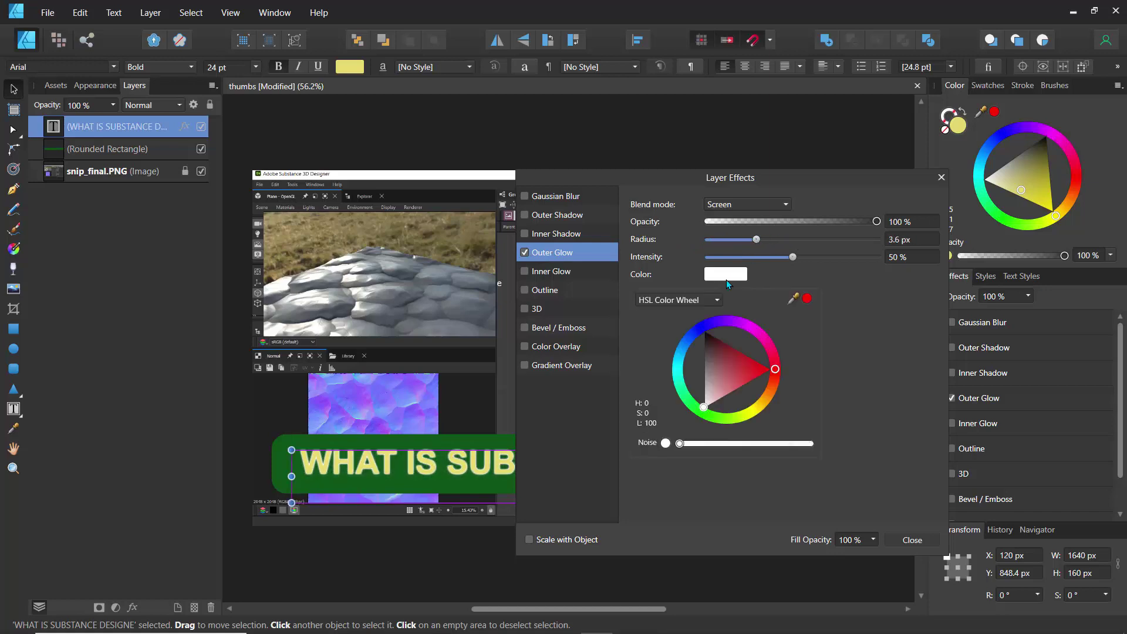
left_click(752, 414)
left_click_drag(723, 381, 737, 336)
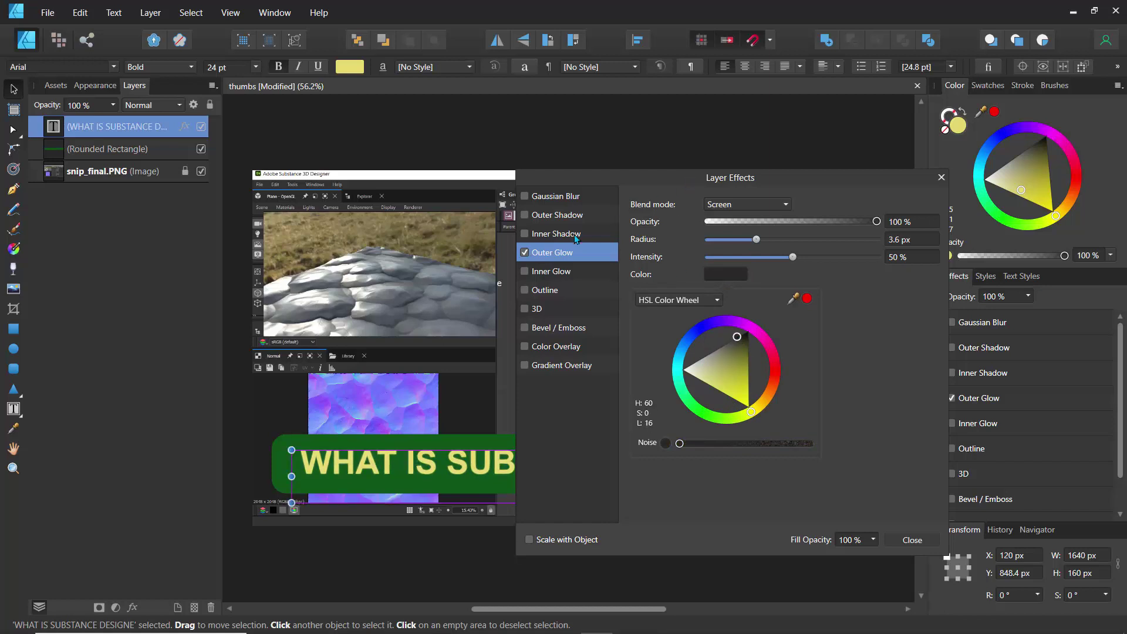
left_click(757, 241)
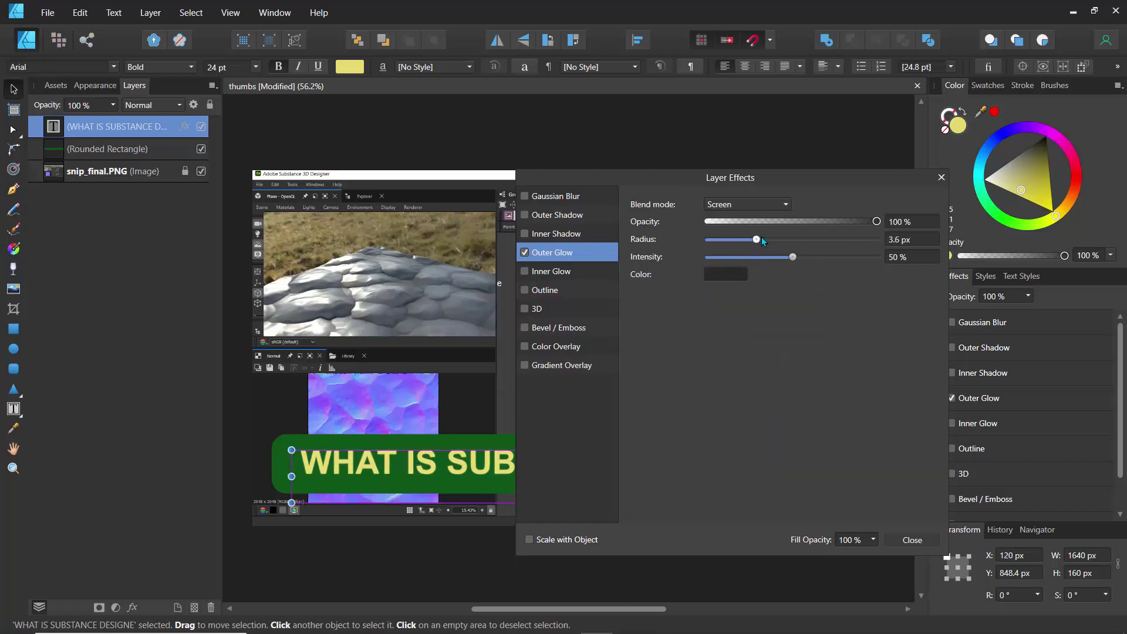
mouse_move(756, 240)
left_mouse_down()
mouse_move(836, 243)
mouse_move(756, 240)
mouse_move(795, 240)
mouse_move(769, 240)
left_mouse_up()
left_click(941, 178)
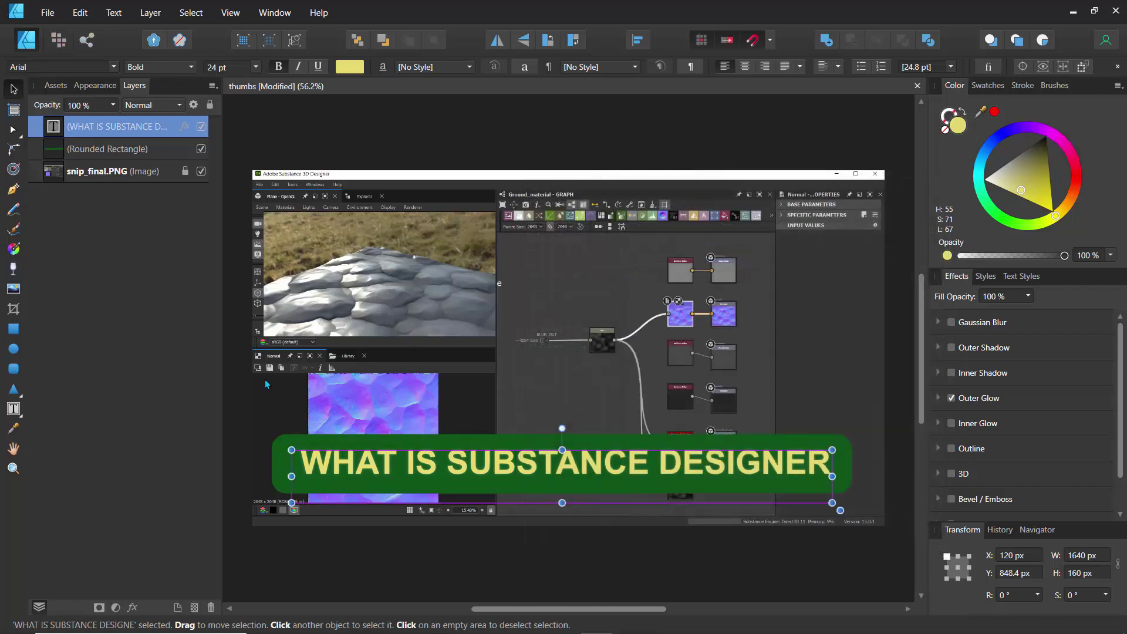
left_click(266, 386)
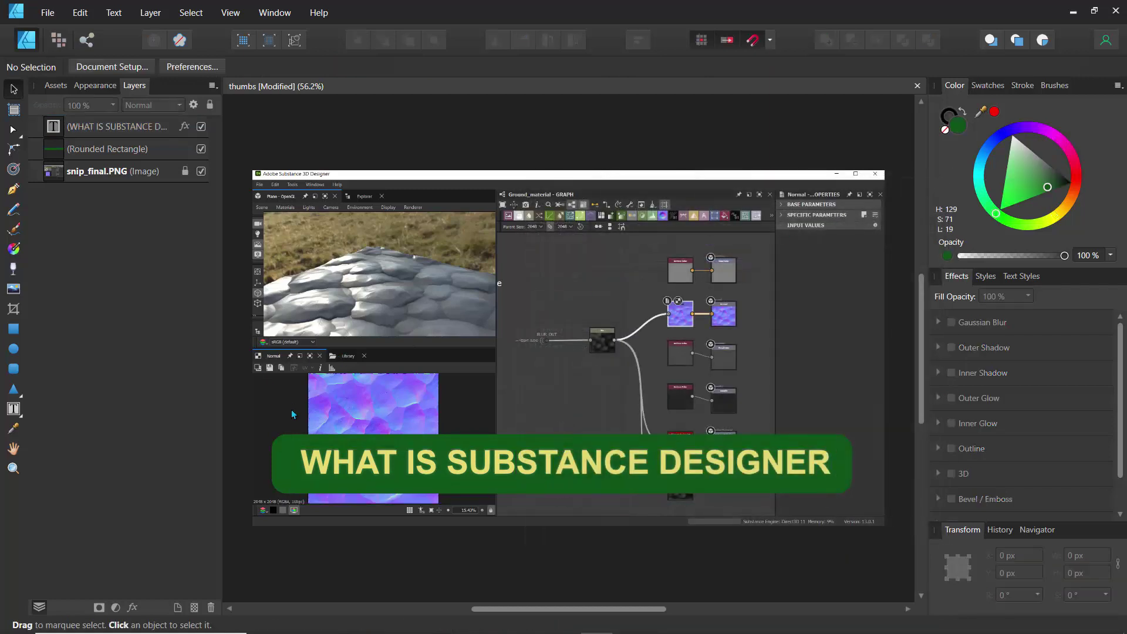
Step: Duplicate the green rounded rectangle and move the lower copy straight up to about Y 740 px
left_click(300, 448)
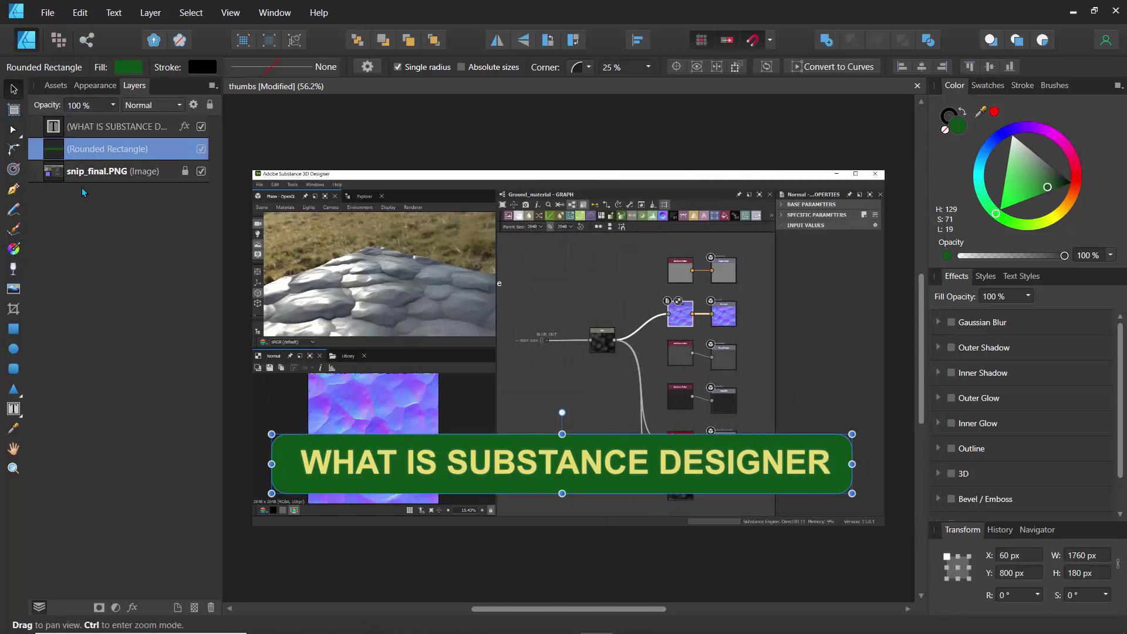
key("ctrl+j")
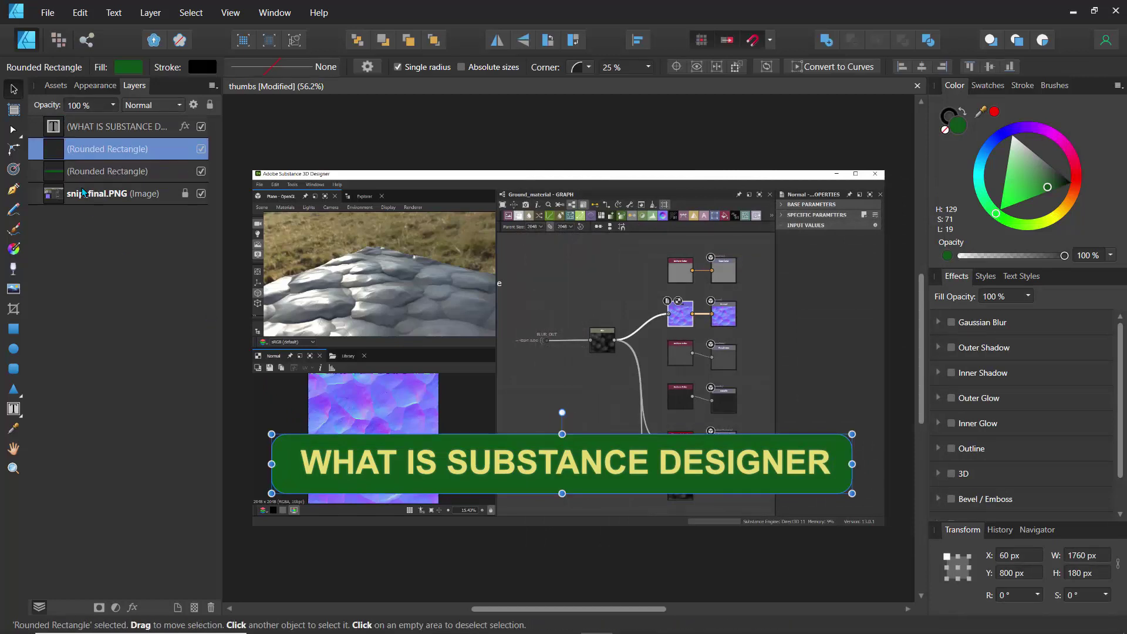
left_click(64, 174)
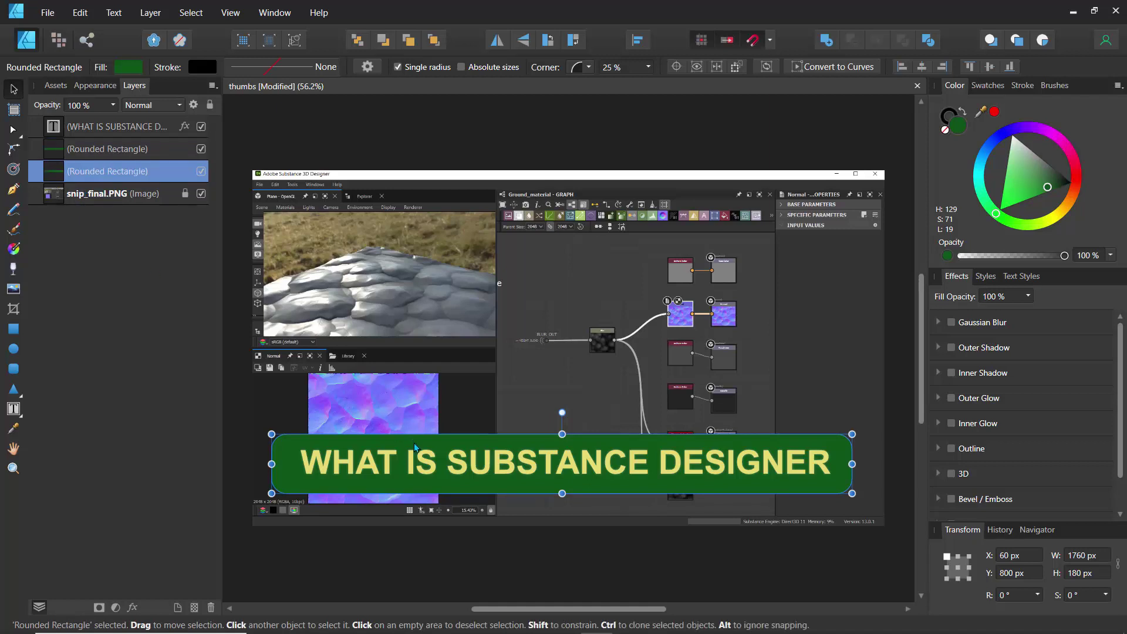
key("m")
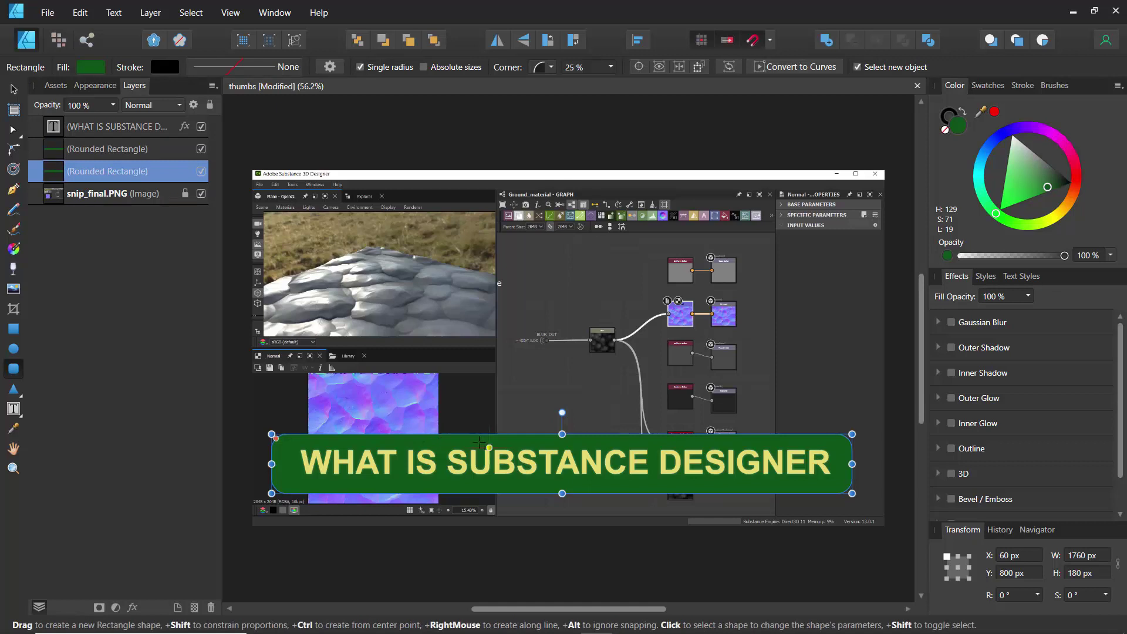
left_click_drag(476, 435, 475, 414)
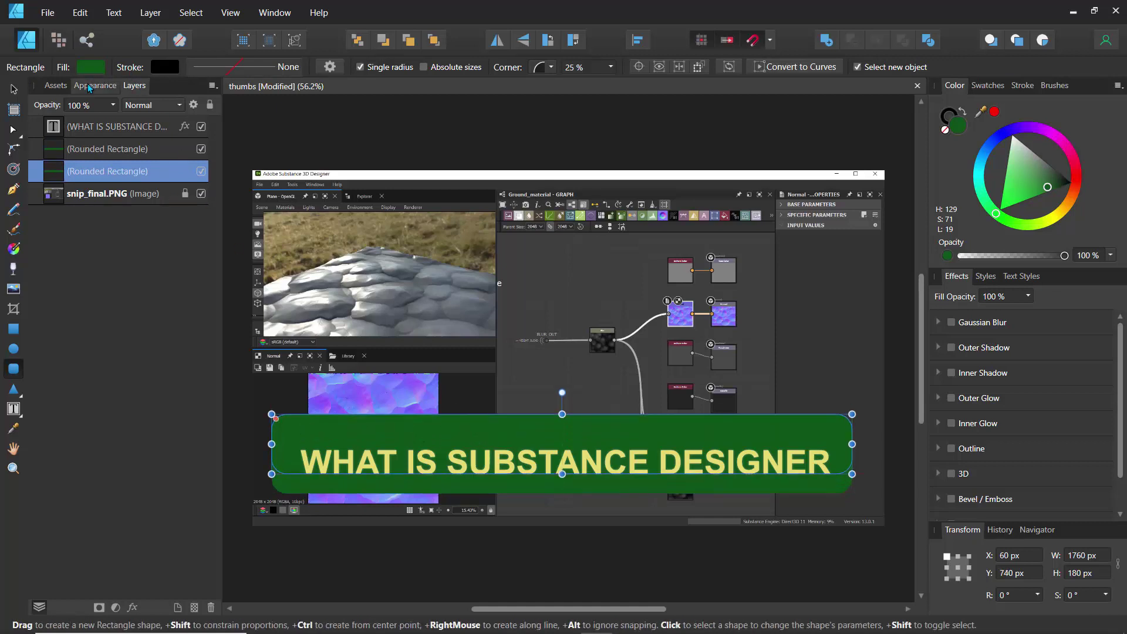
Step: Reduce the opacity of the lower rounded rectangle to about 43 %
left_click(112, 105)
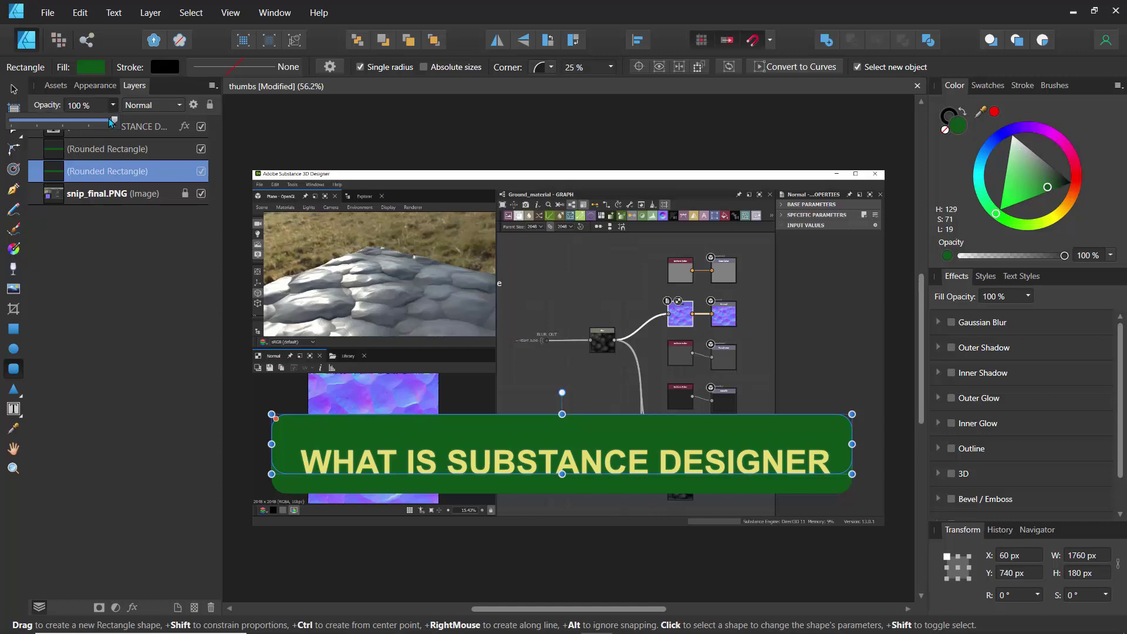
left_click_drag(114, 119, 56, 129)
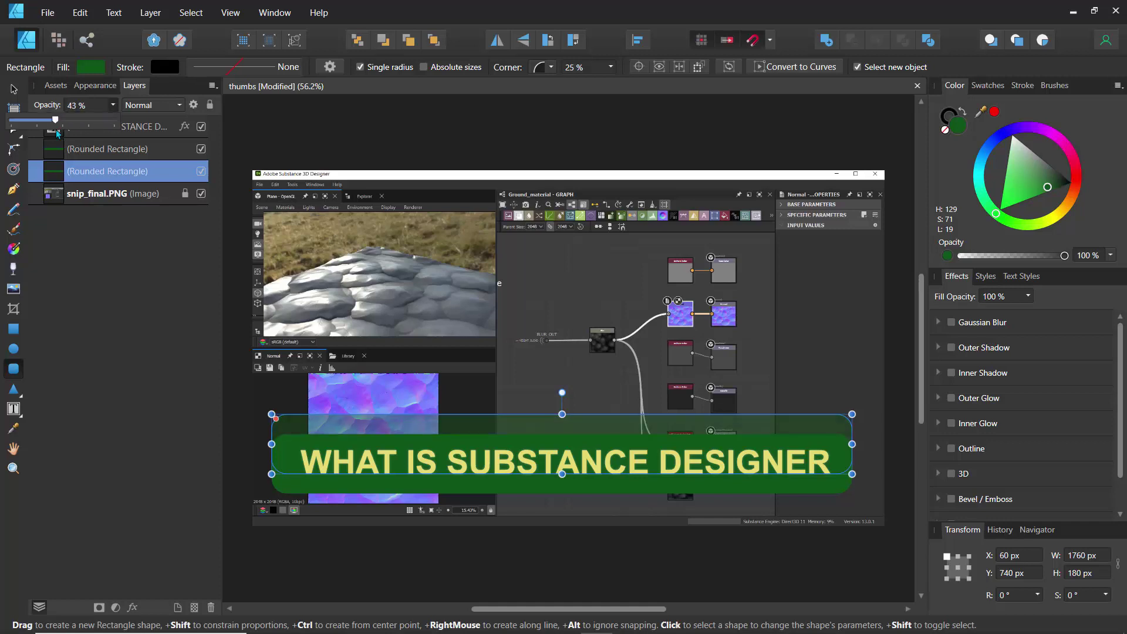
left_click(279, 455)
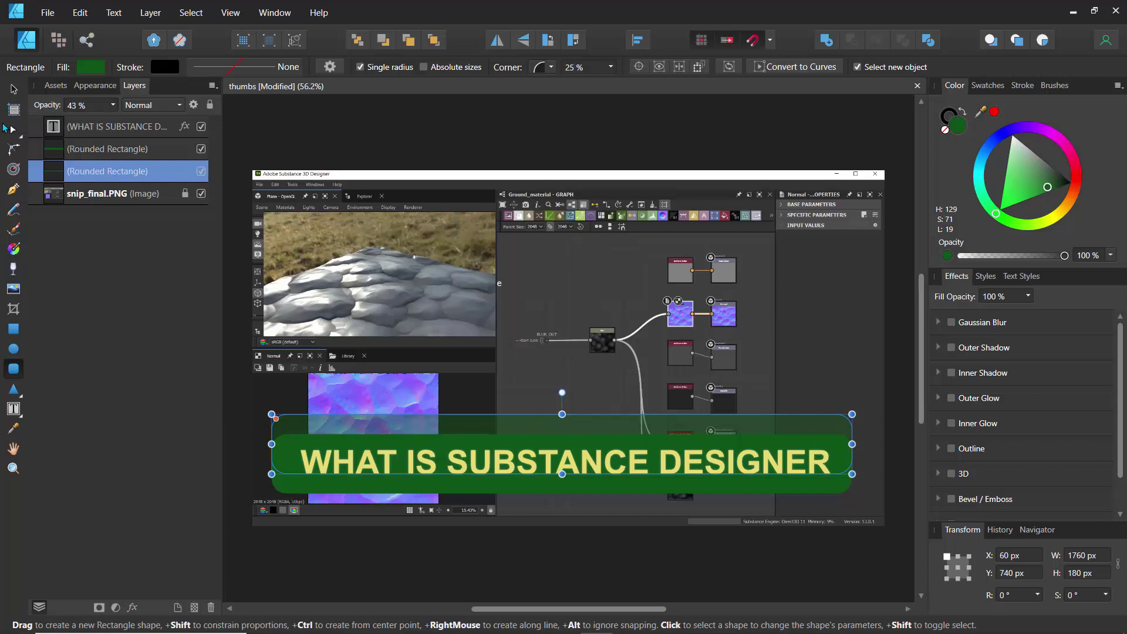
Step: Reduce the opacity of the upper rounded rectangle, directly behind the title text, to about 75 %
left_click(13, 91)
left_click(305, 492)
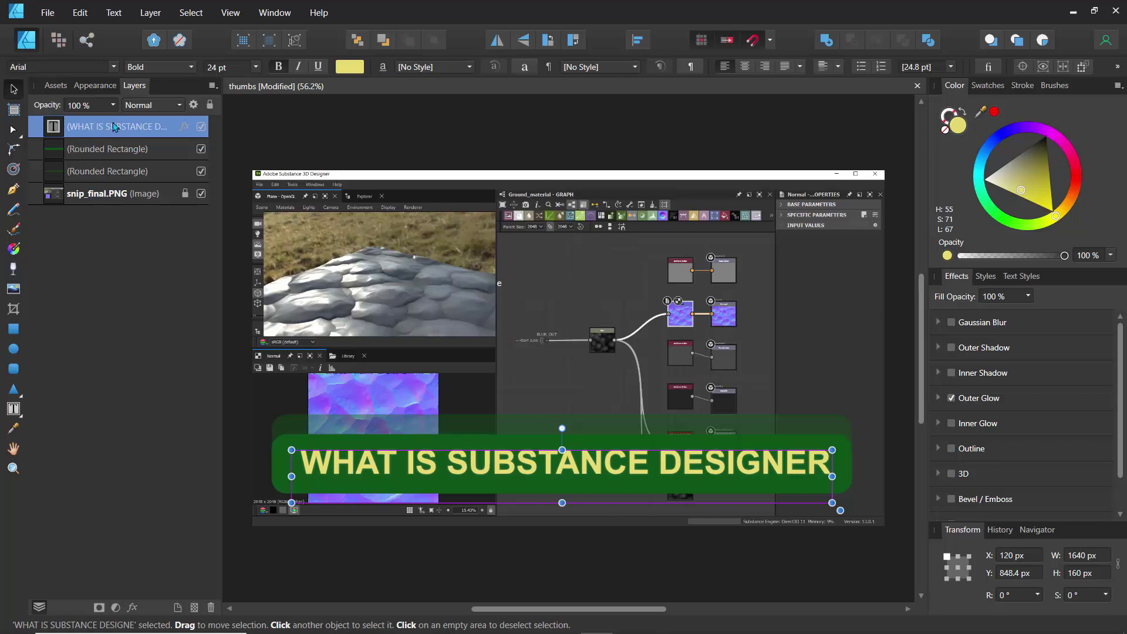
left_click(90, 153)
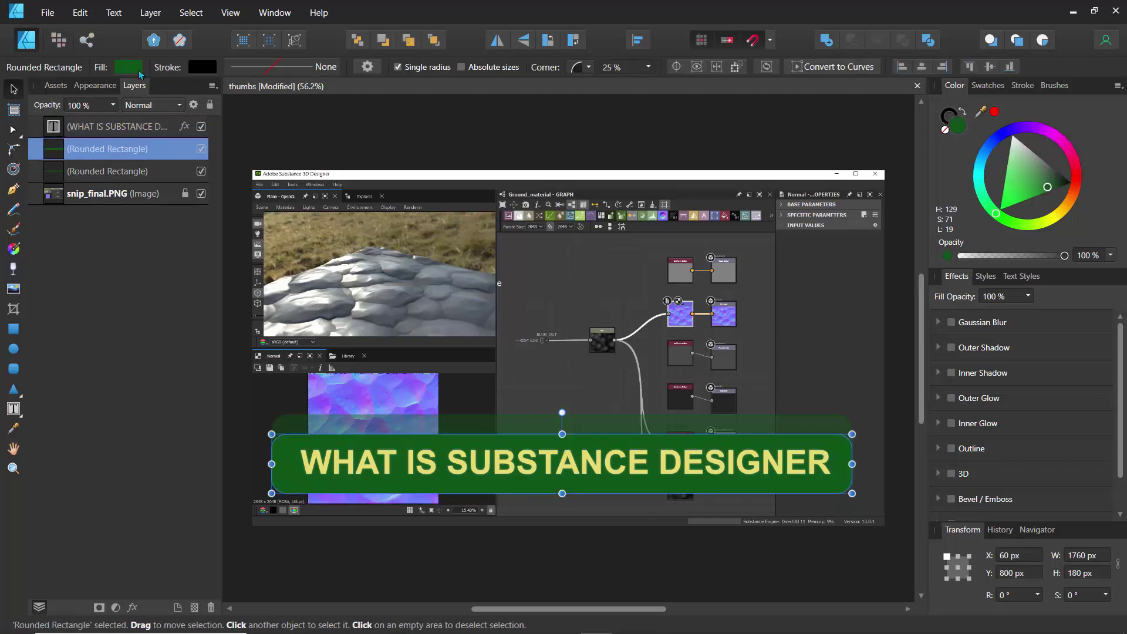
left_click(114, 106)
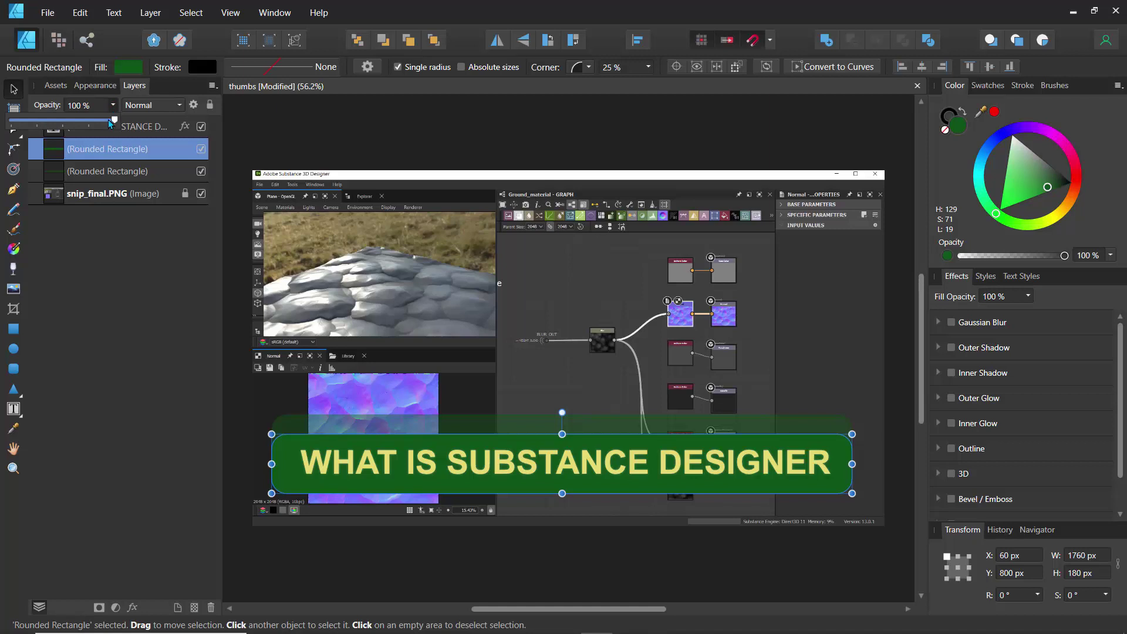
left_click_drag(115, 120, 89, 120)
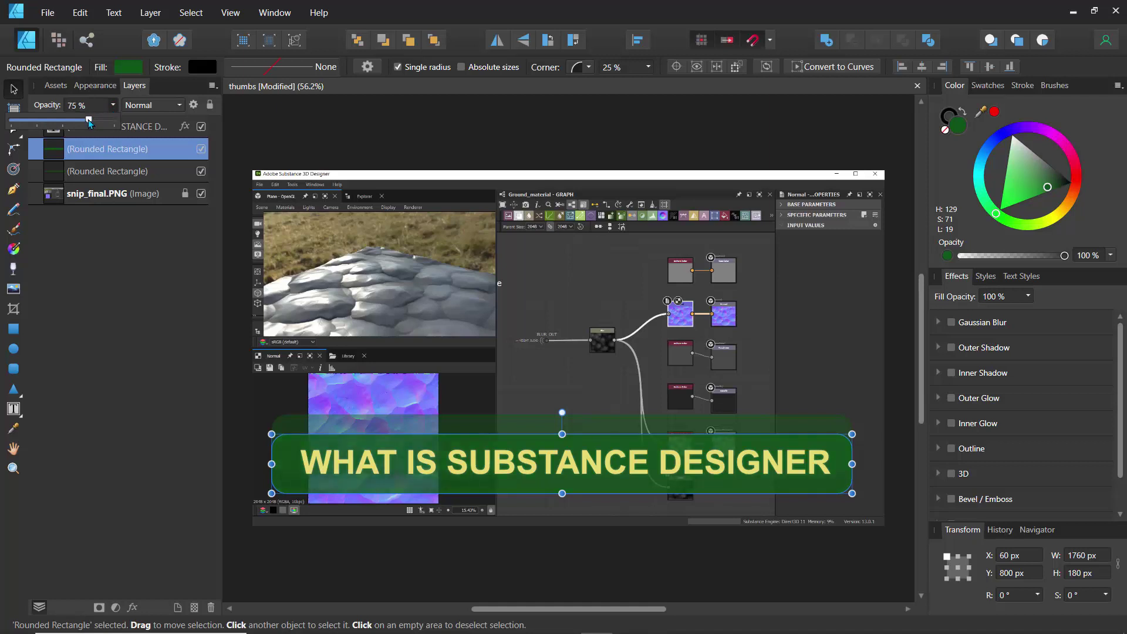
left_click(247, 419)
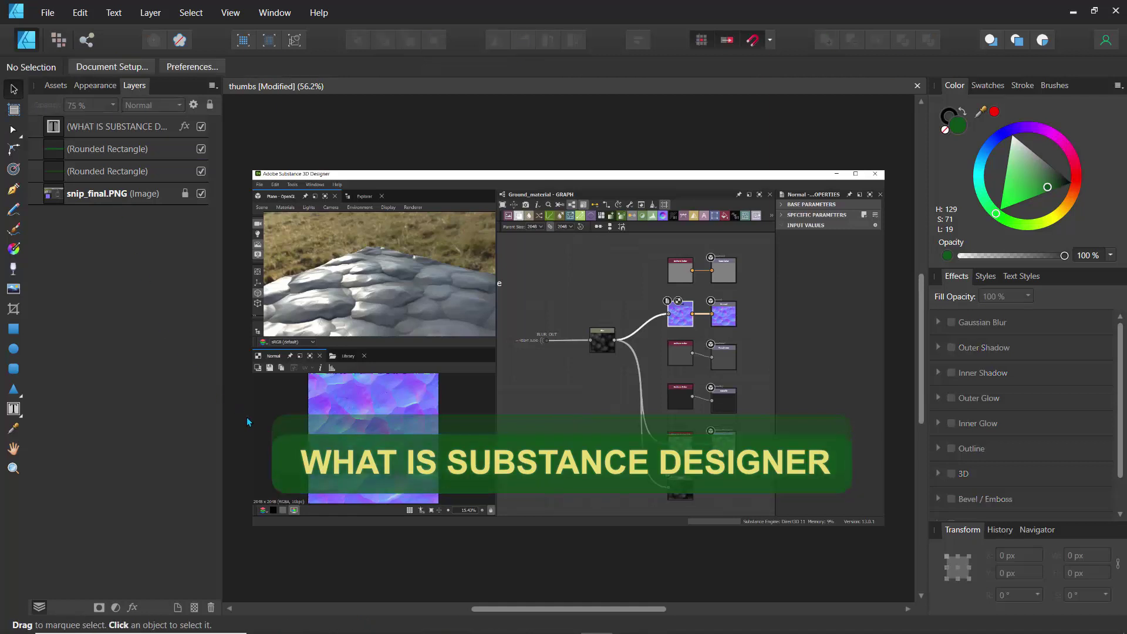
Step: Move the lower rounded rectangle straight down to Y 780 px and change its fill to yellow-green of about H 63, S 43, L 52
left_click(317, 421)
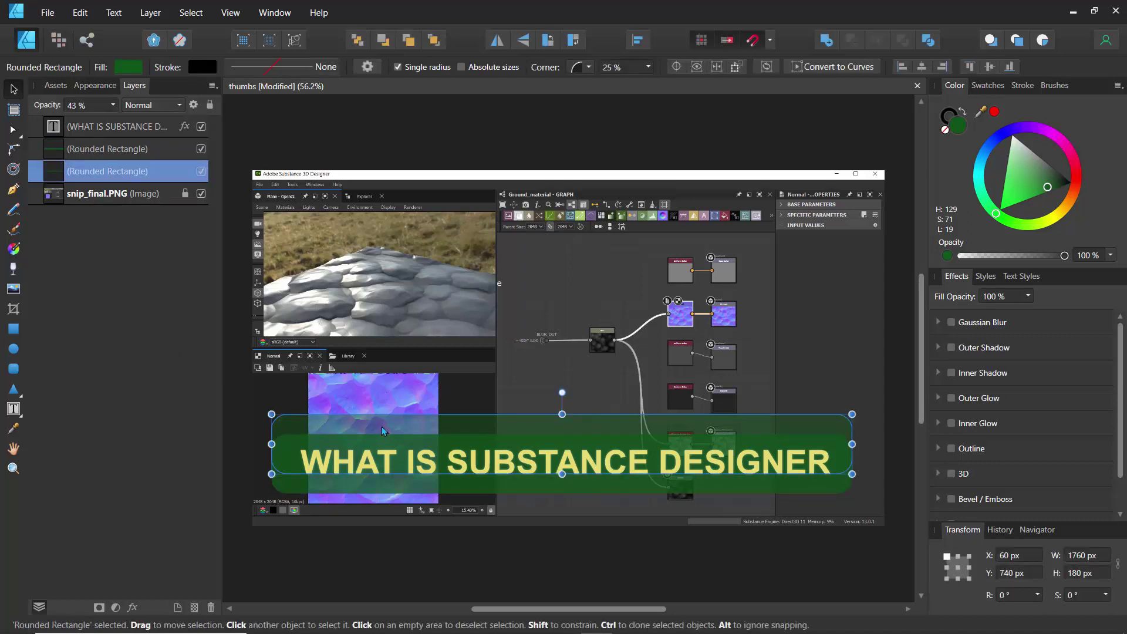
left_click_drag(382, 432, 381, 445)
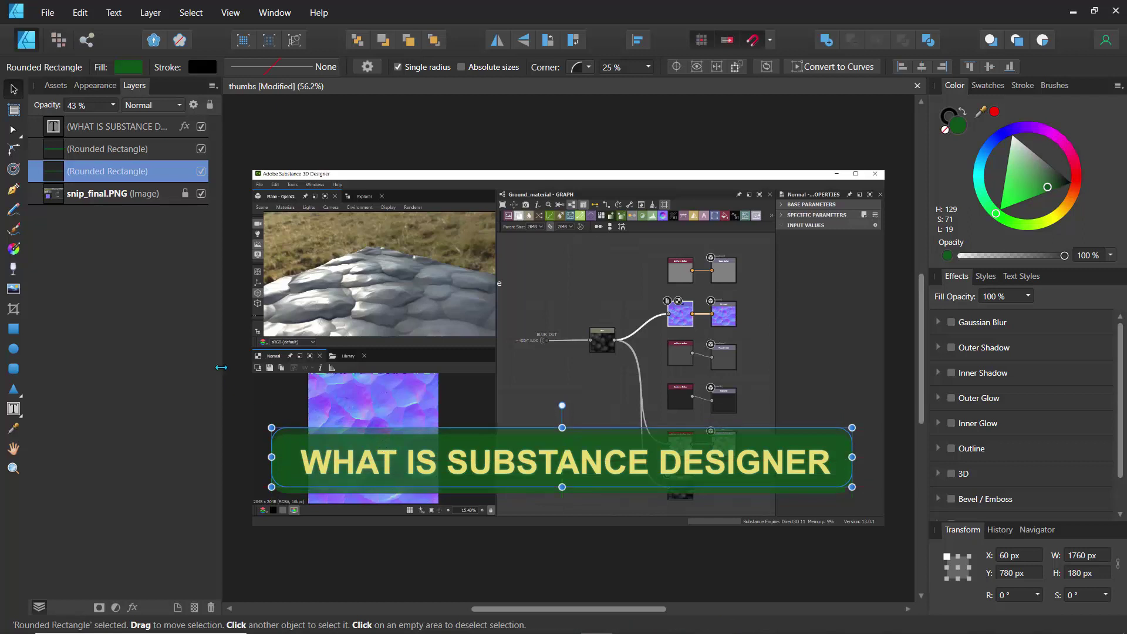
left_click(1050, 220)
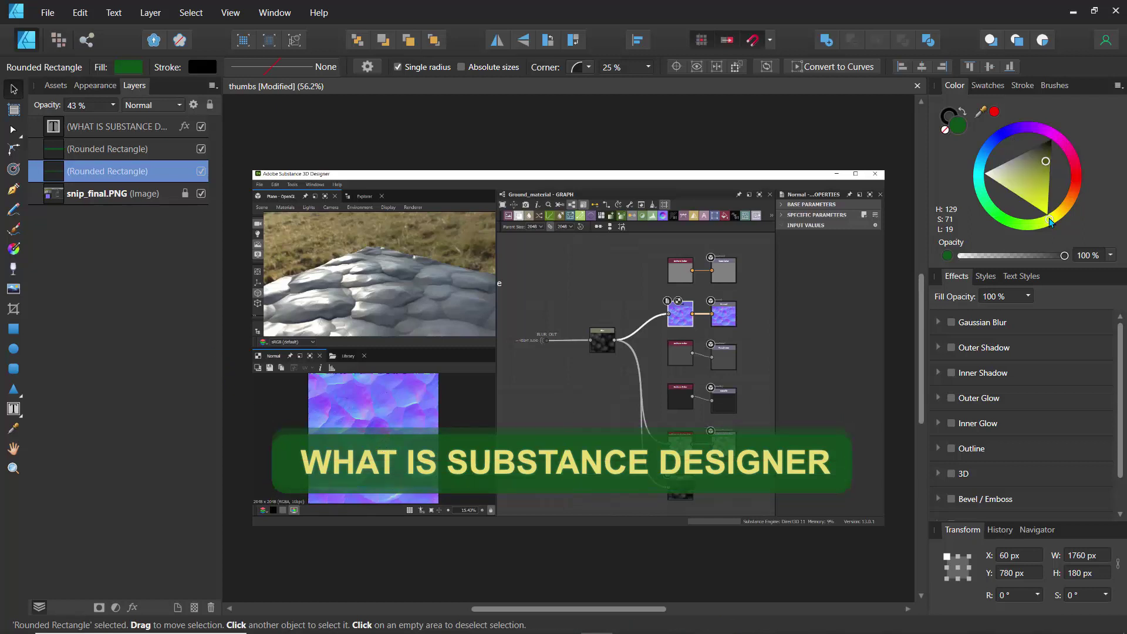
left_click(1029, 183)
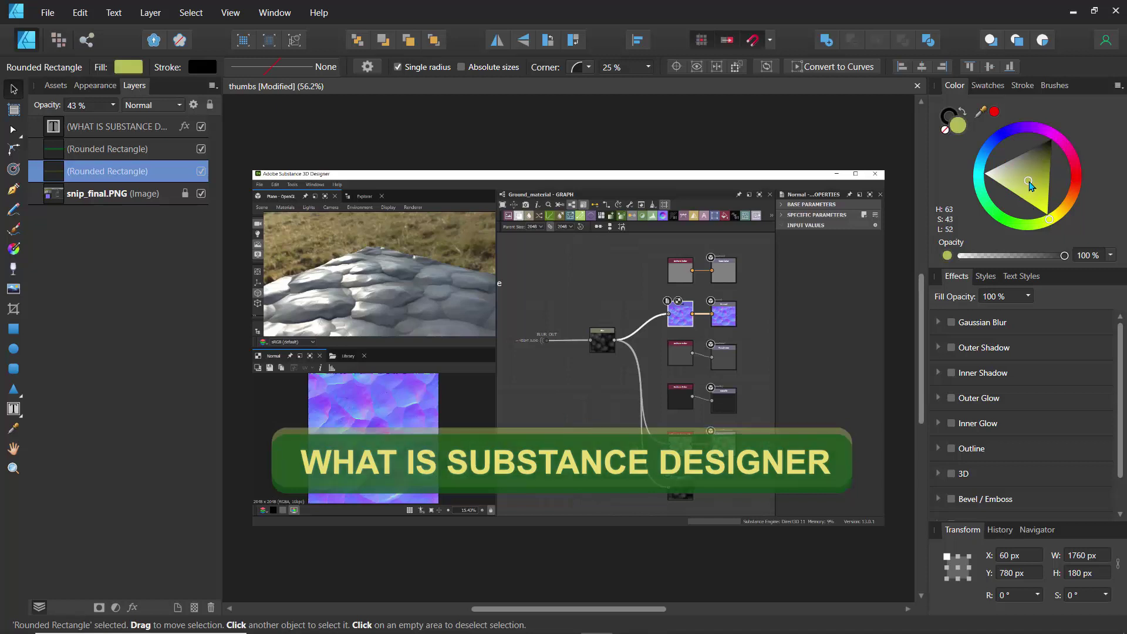
left_click_drag(1030, 186, 1027, 181)
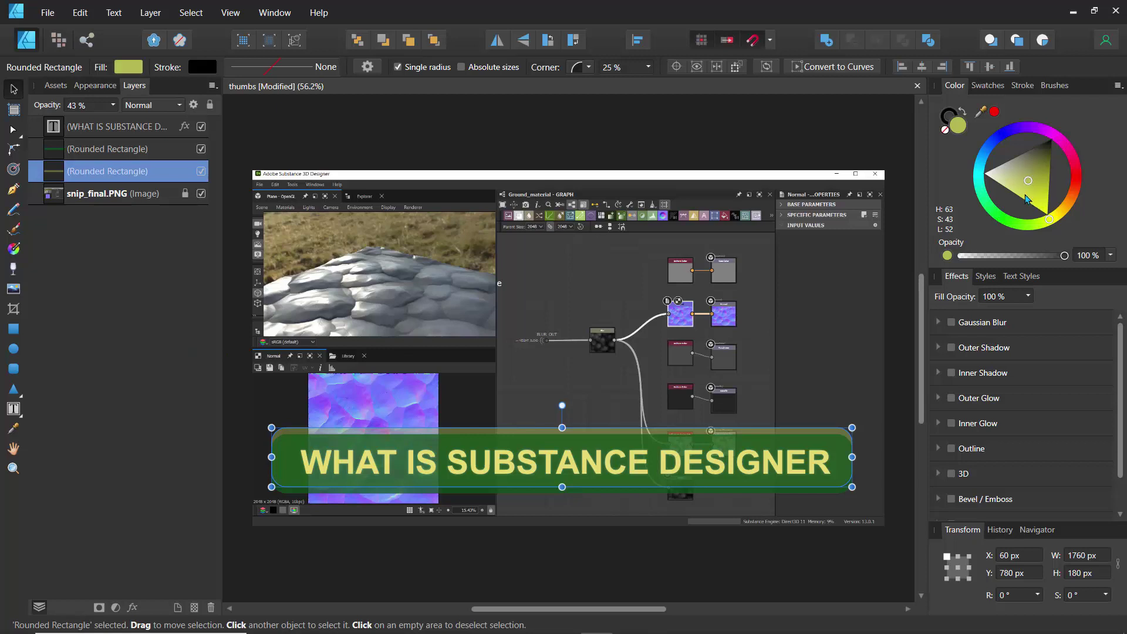
left_click(234, 400)
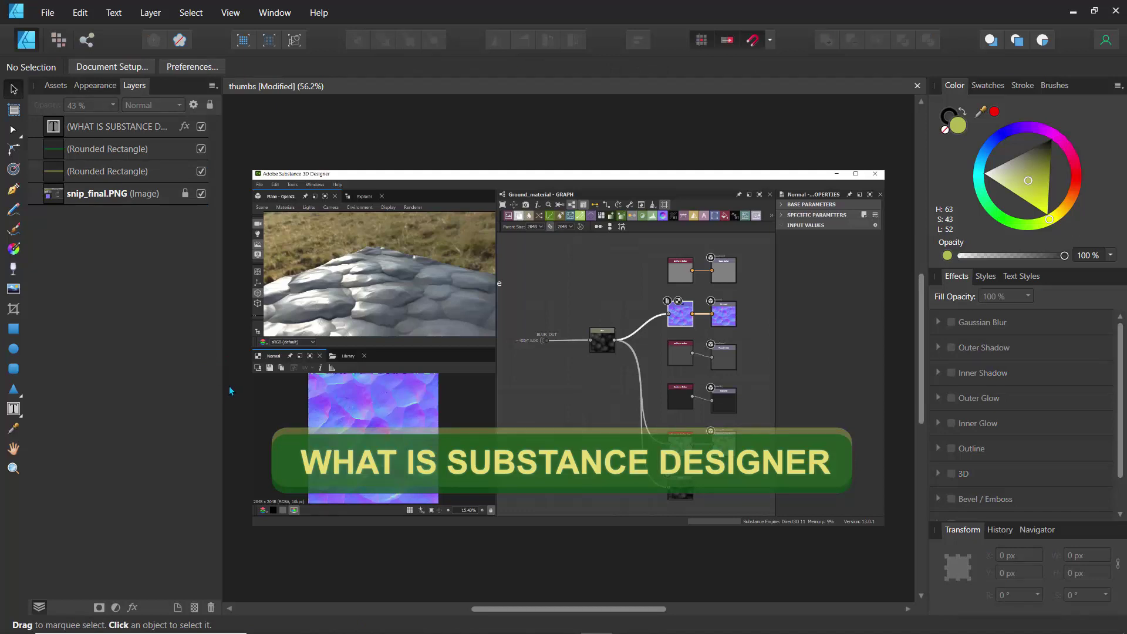
left_click(14, 390)
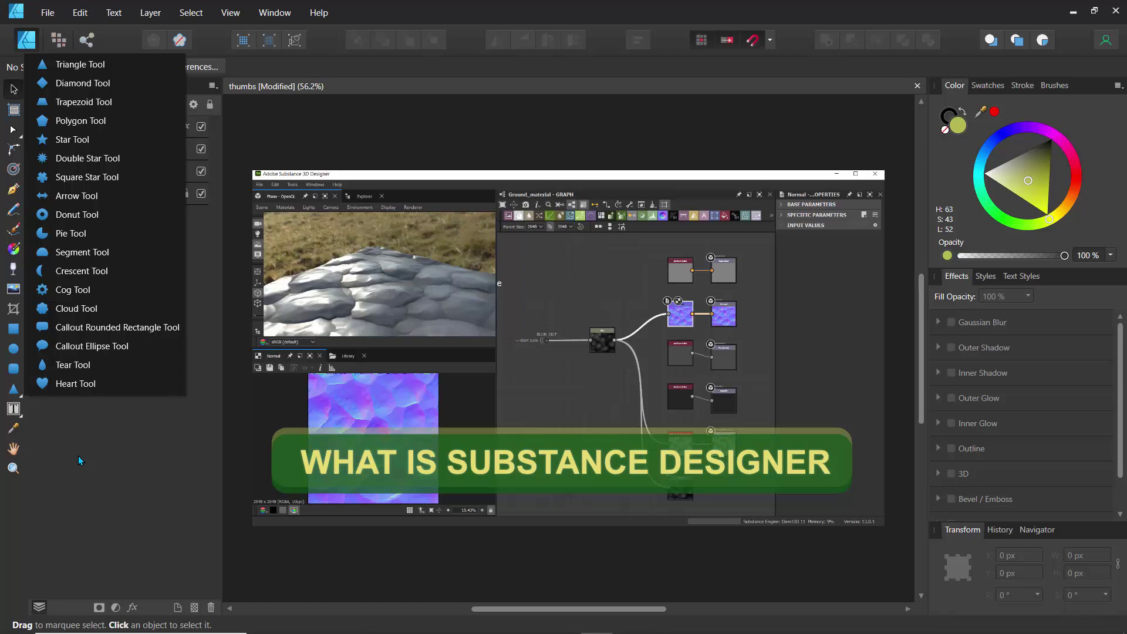
left_click(861, 392)
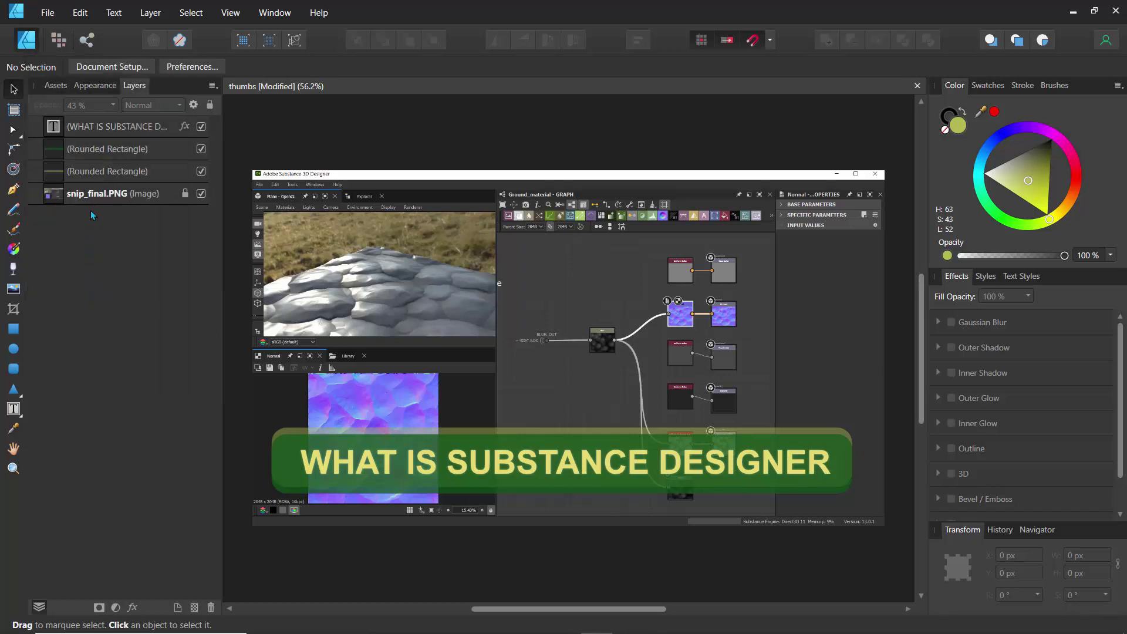
Step: Add a space and a question mark at the end of the WHAT IS SUBSTANCE DESIGNER title
left_click(55, 125)
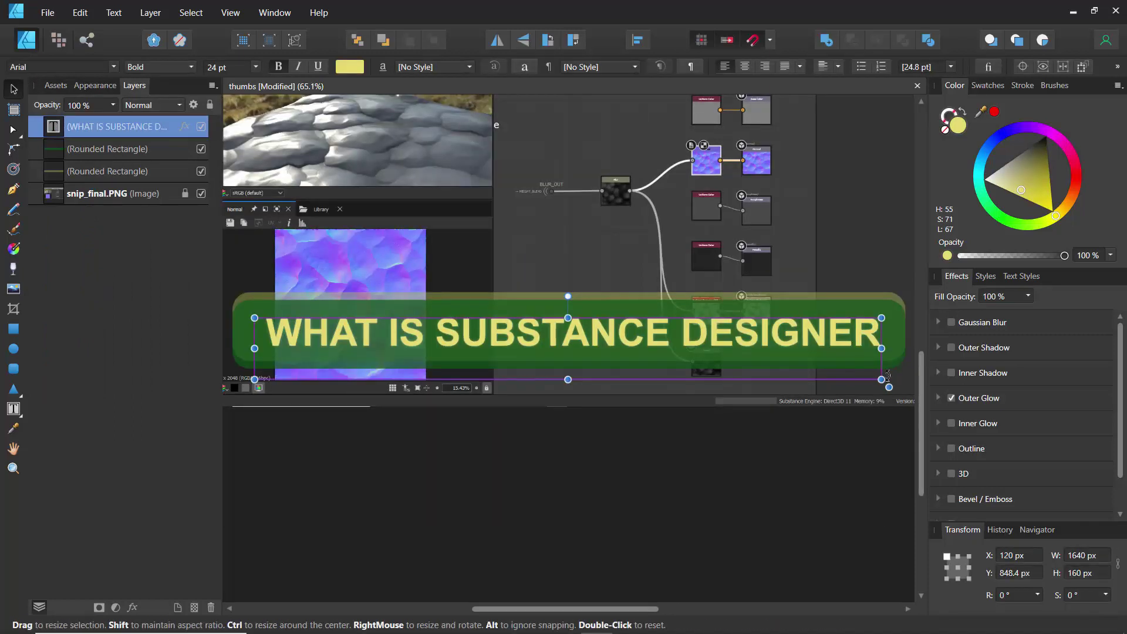
key("t")
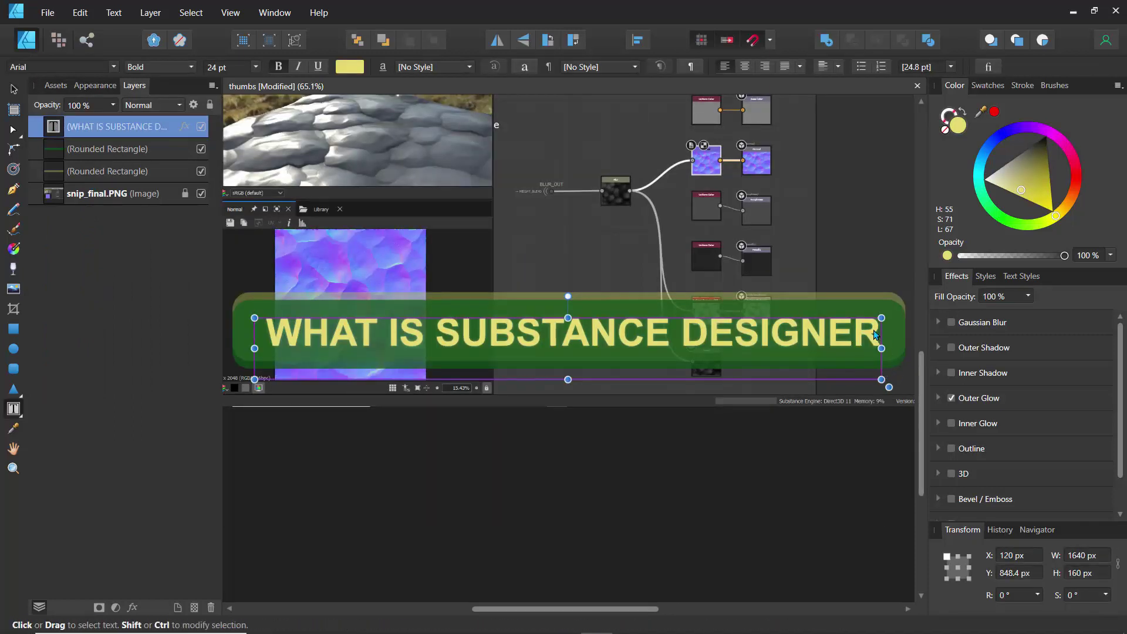
left_click(875, 334)
type("?")
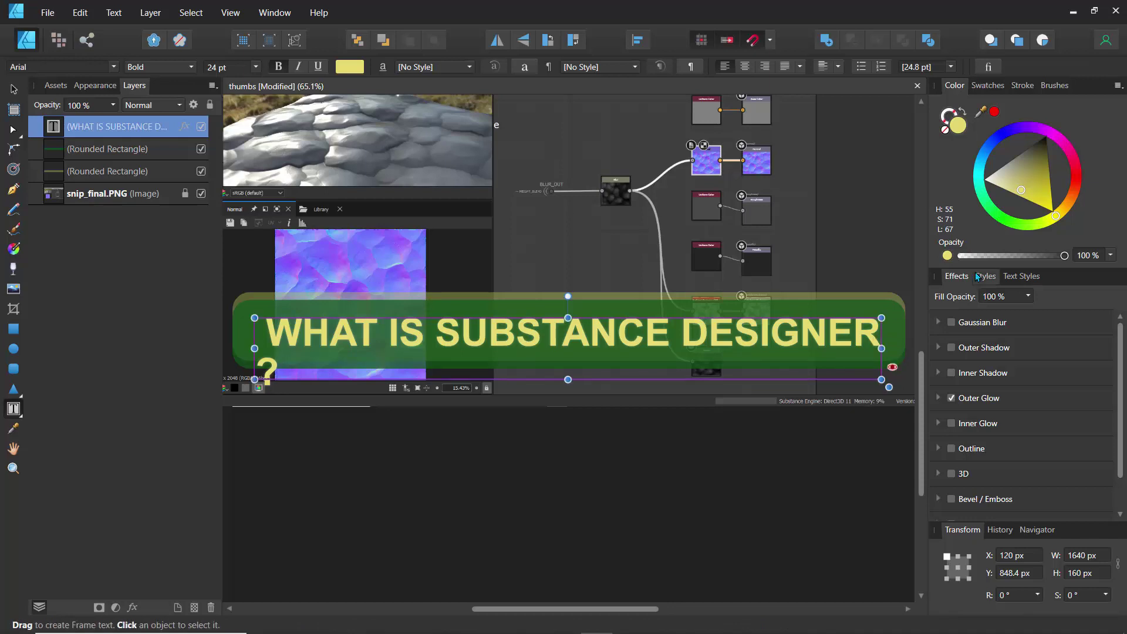
Step: Set the whole title's font size to 20 pt and move the text frame to about X 210 px, Y 860 px
triple_click(245, 334)
key("Escape")
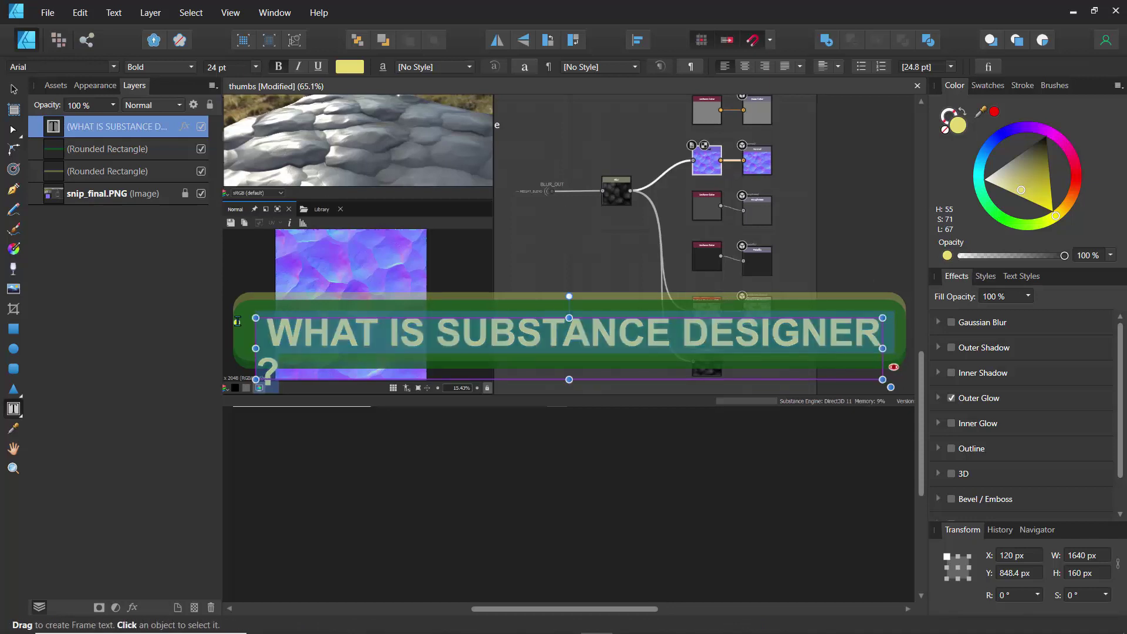
left_click(256, 67)
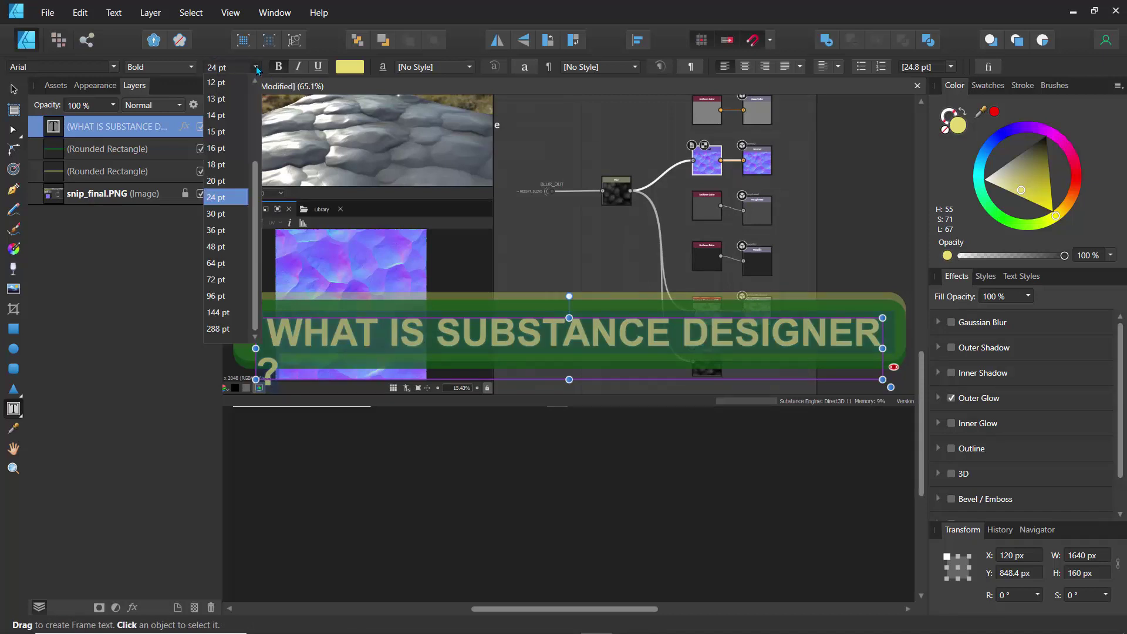
left_click(216, 180)
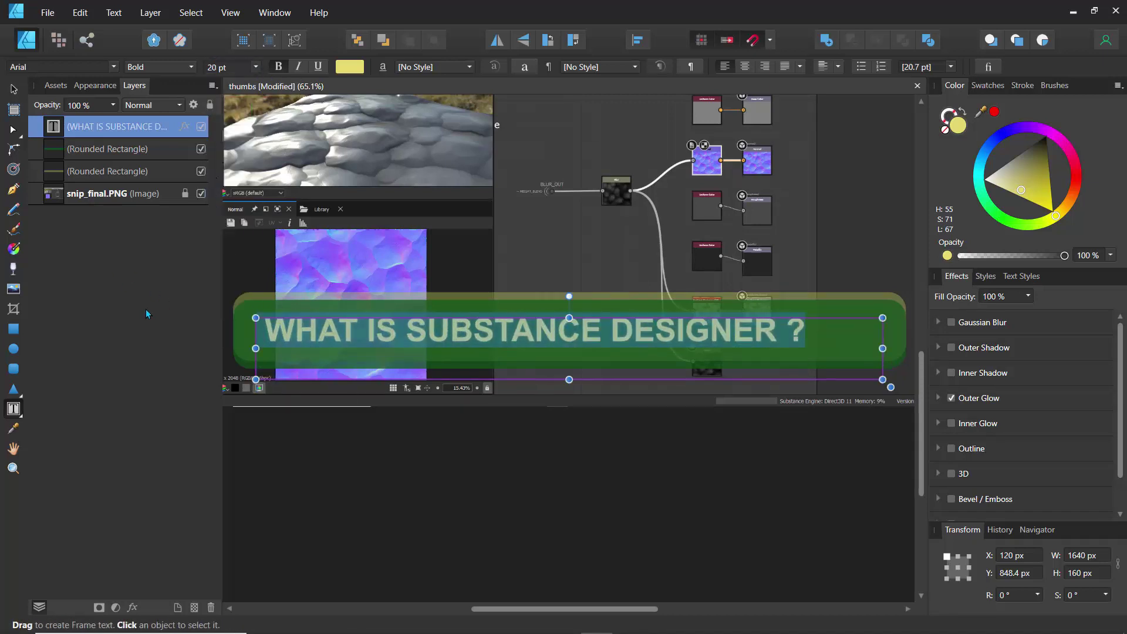
left_click(14, 89)
left_click_drag(434, 336, 464, 337)
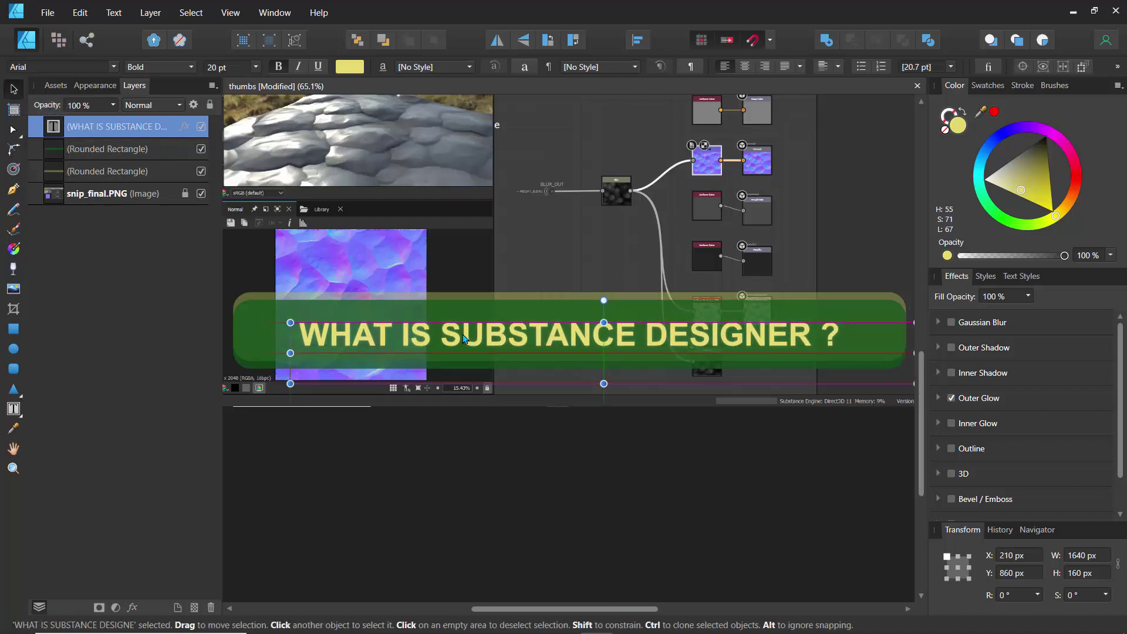
left_click(420, 484)
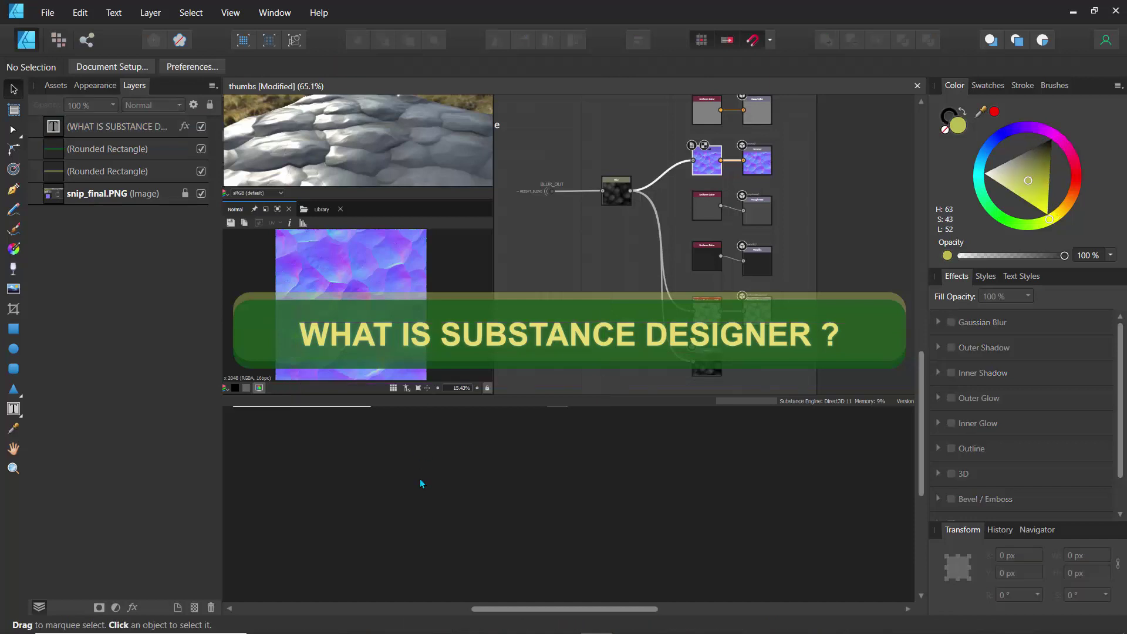
Step: Draw a closed, angular question-mark hook above the title with the Pen tool, spanning about X 970 to 1220 px and reaching down to Y 620 px
scroll(420, 484, "up", 3)
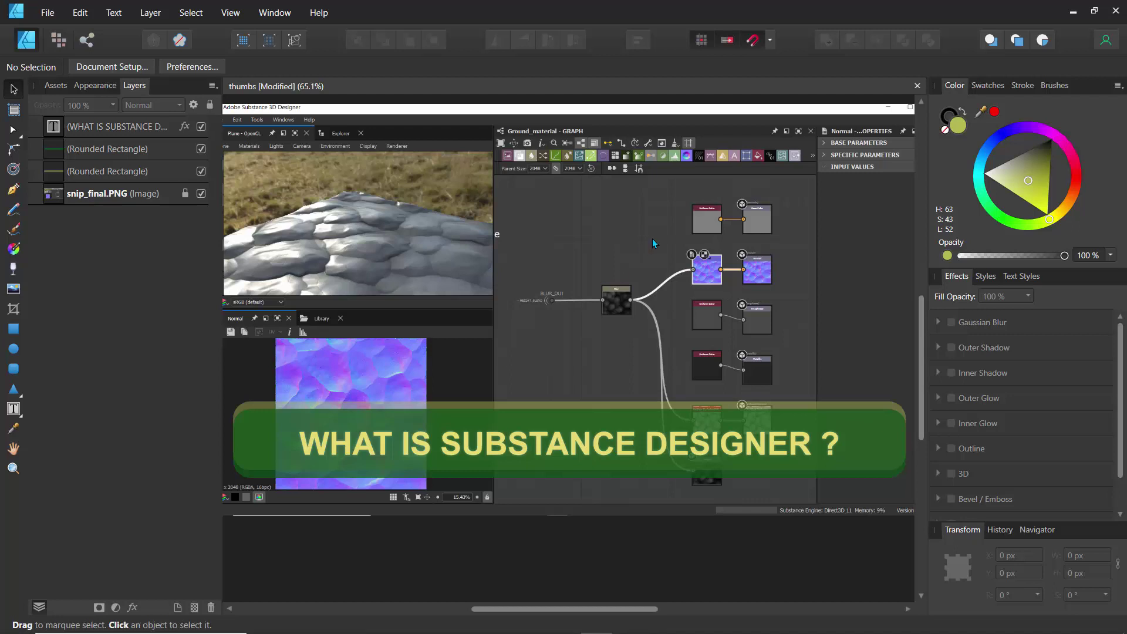
key("p")
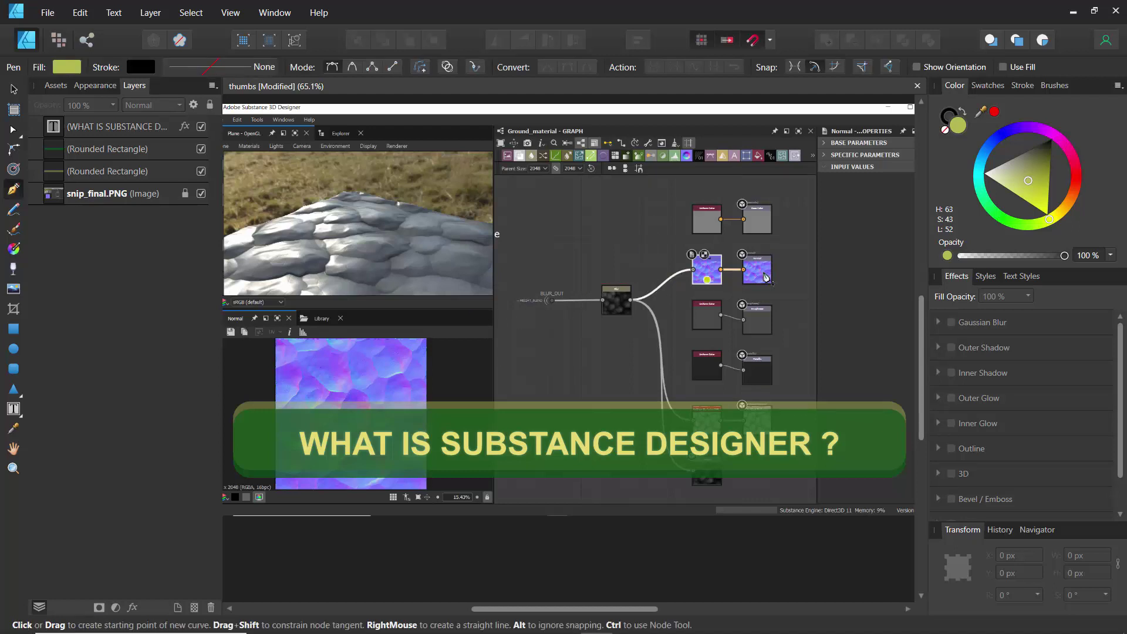
left_click(599, 260)
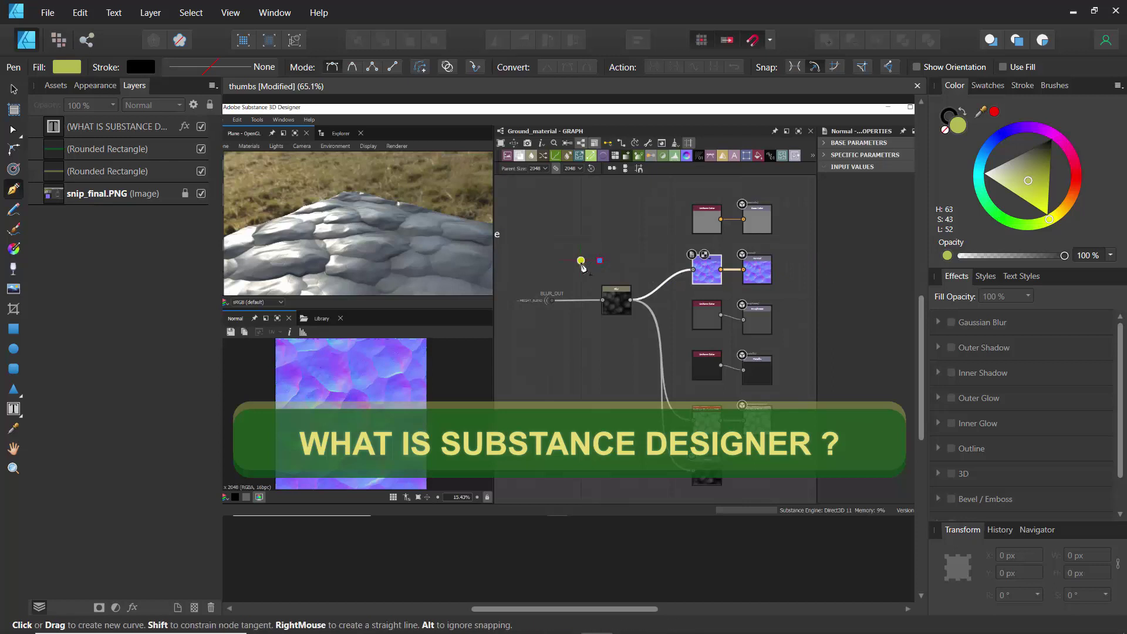
left_click(581, 260)
left_click(581, 223)
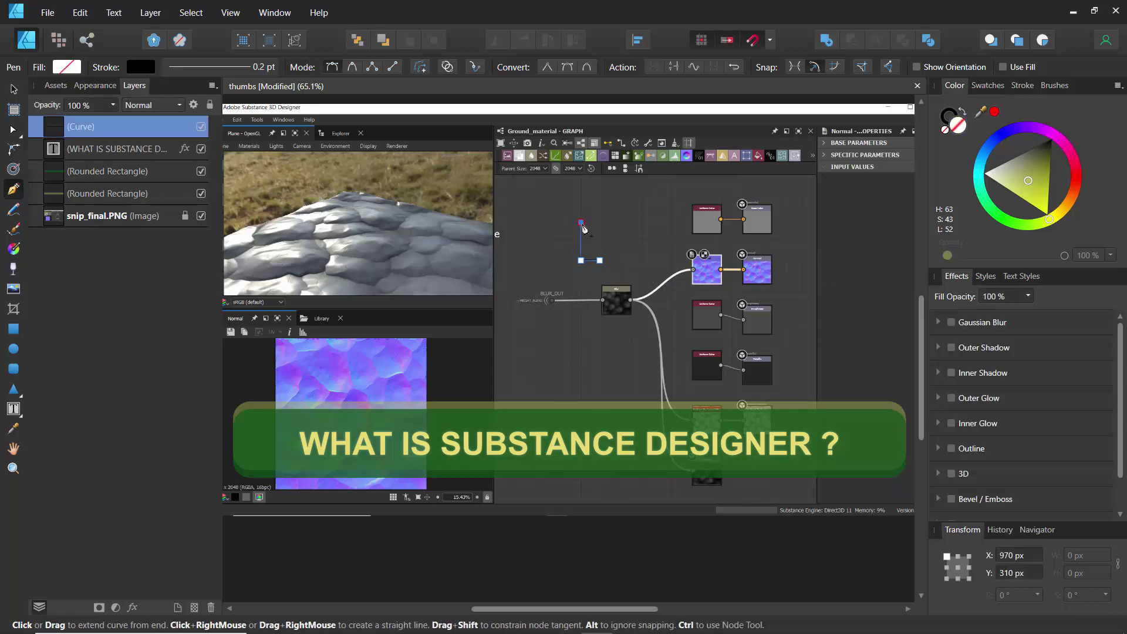
left_click(630, 203)
left_click(676, 234)
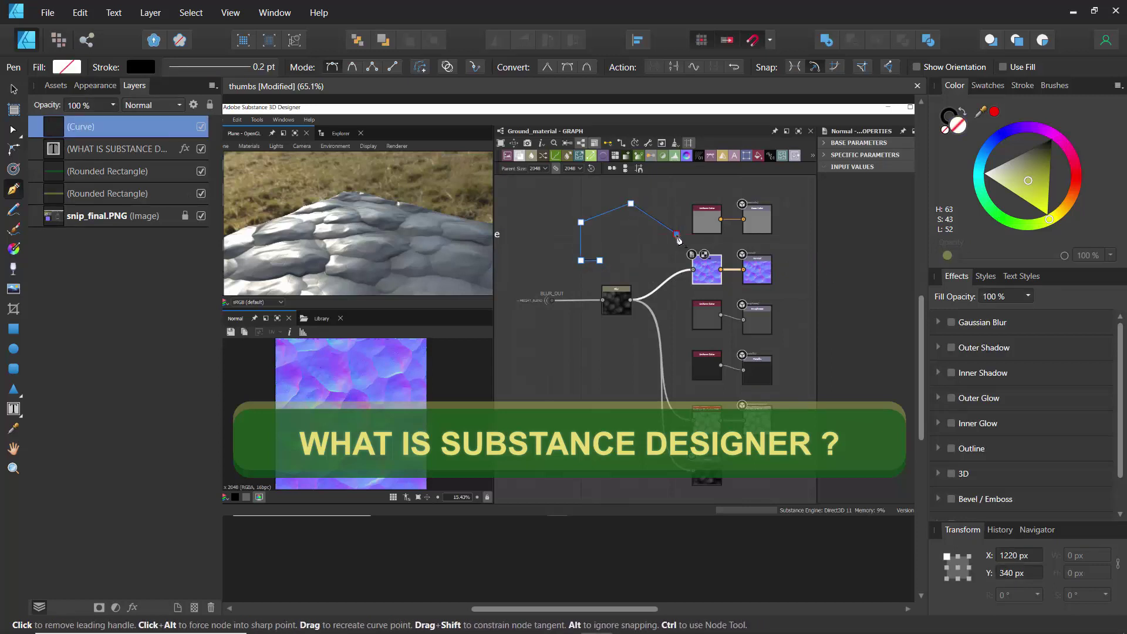
left_click(662, 284)
left_click(631, 341)
left_click(615, 329)
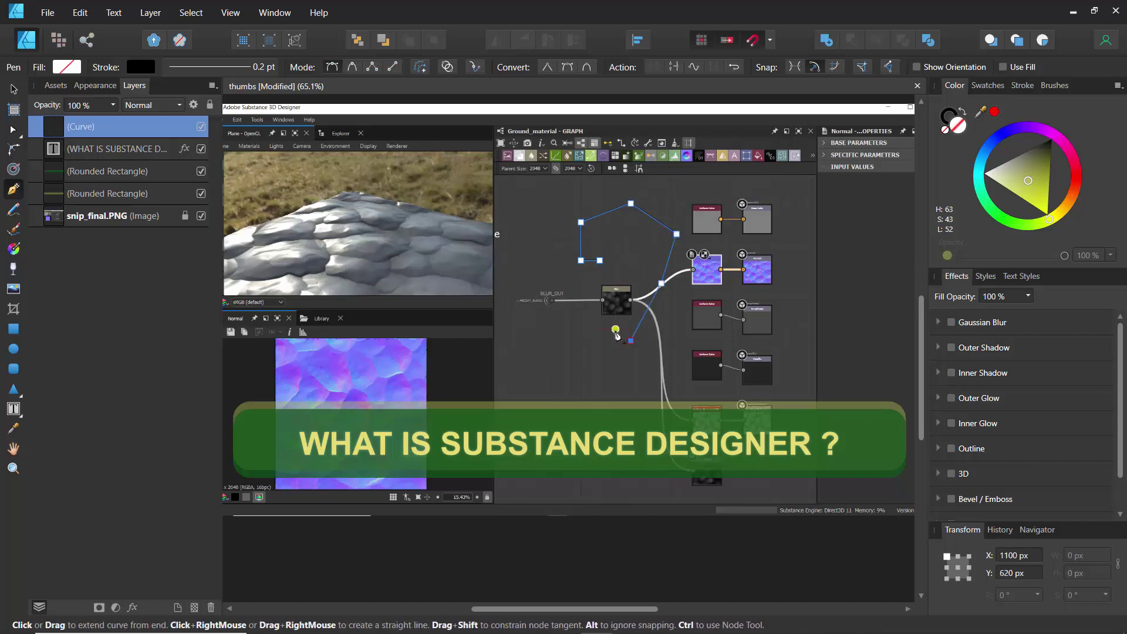
left_click(642, 280)
left_click(650, 237)
left_click(631, 222)
left_click(604, 229)
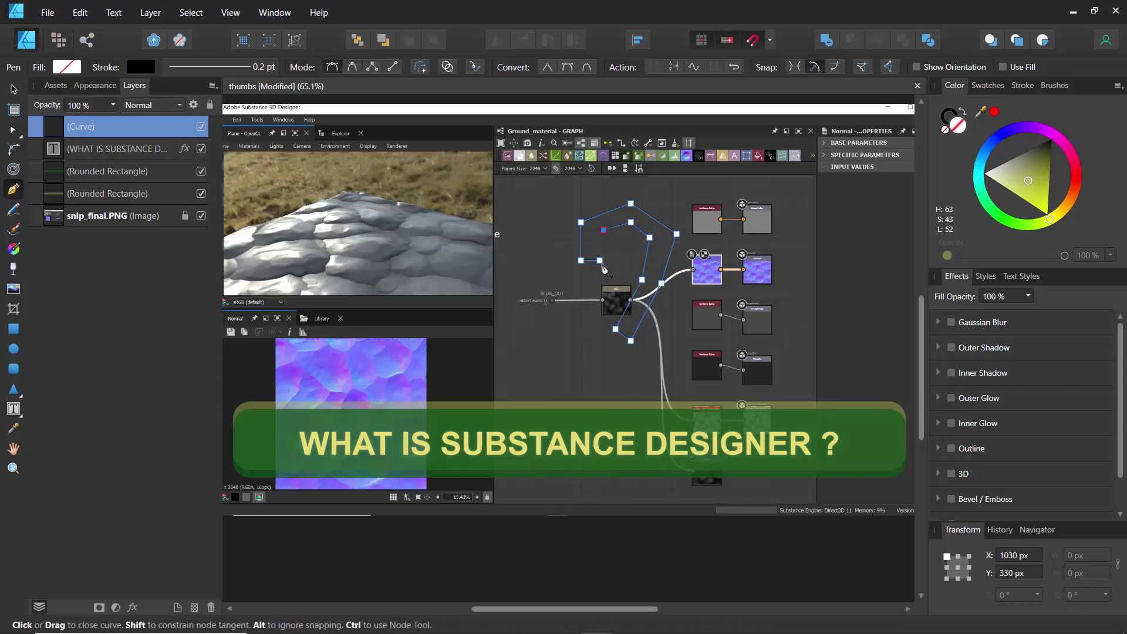
left_click(603, 266)
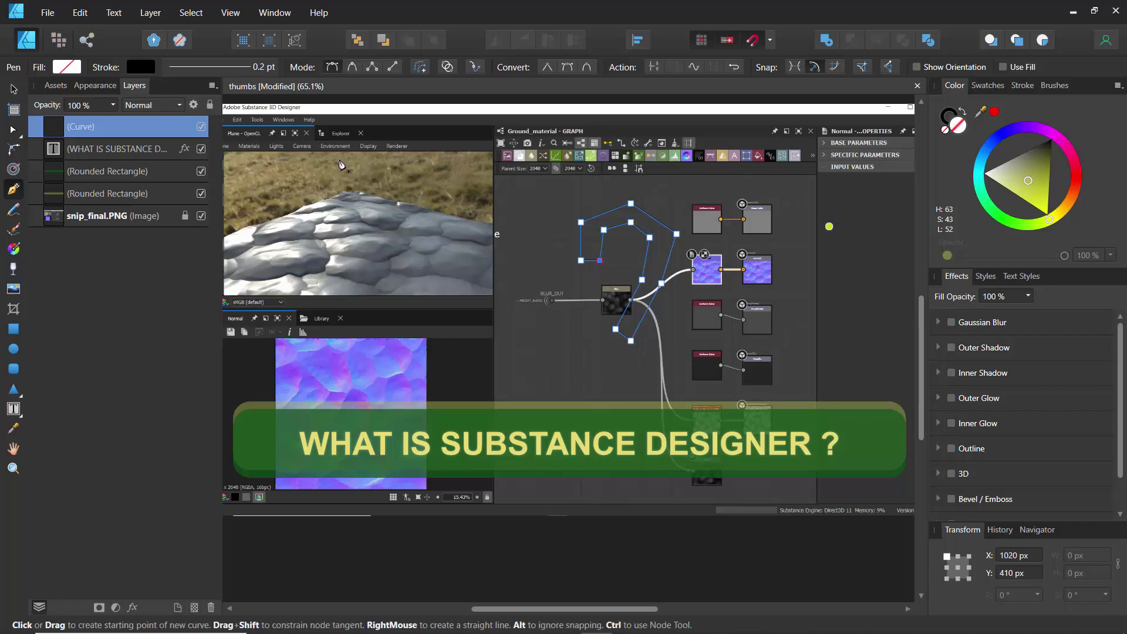
Step: Fill the question-mark hook with the bright yellow swatch of about H 64, S 90, L 50
left_click(80, 67)
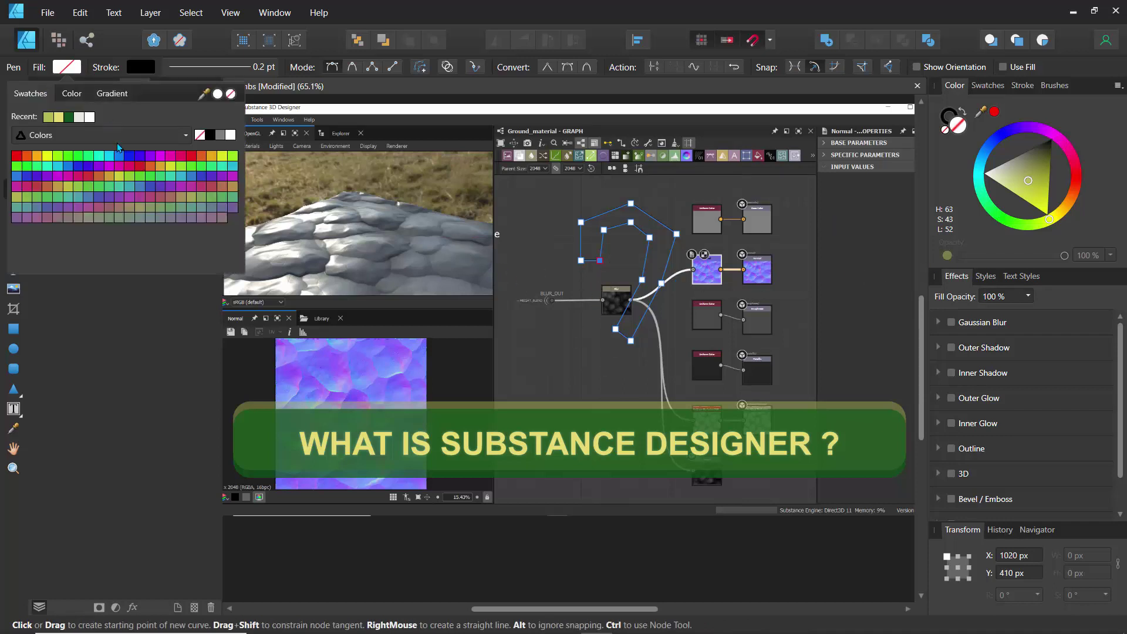
left_click(69, 117)
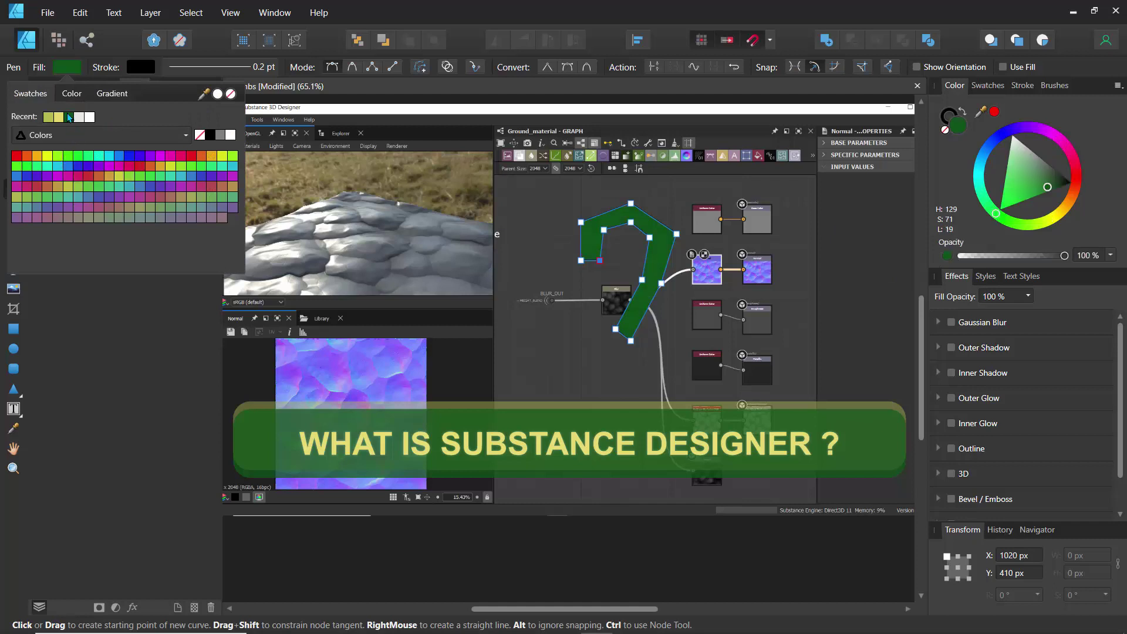
left_click(50, 155)
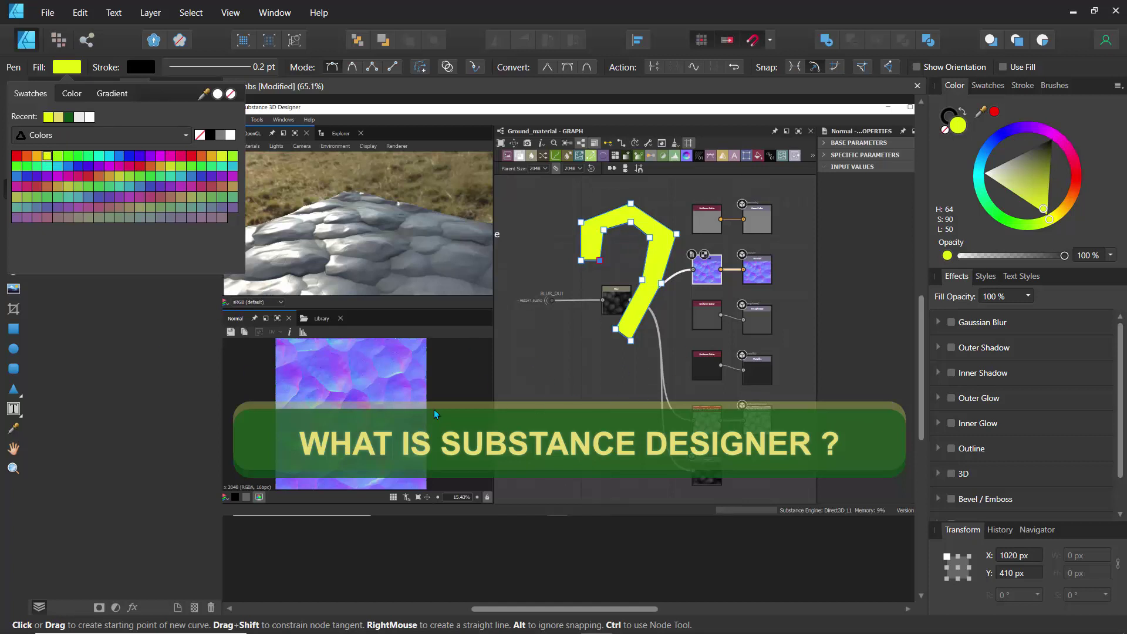
Step: Change the question-mark hook's fill to a pale yellow of about H 64, S 59, L 78
left_click(91, 118)
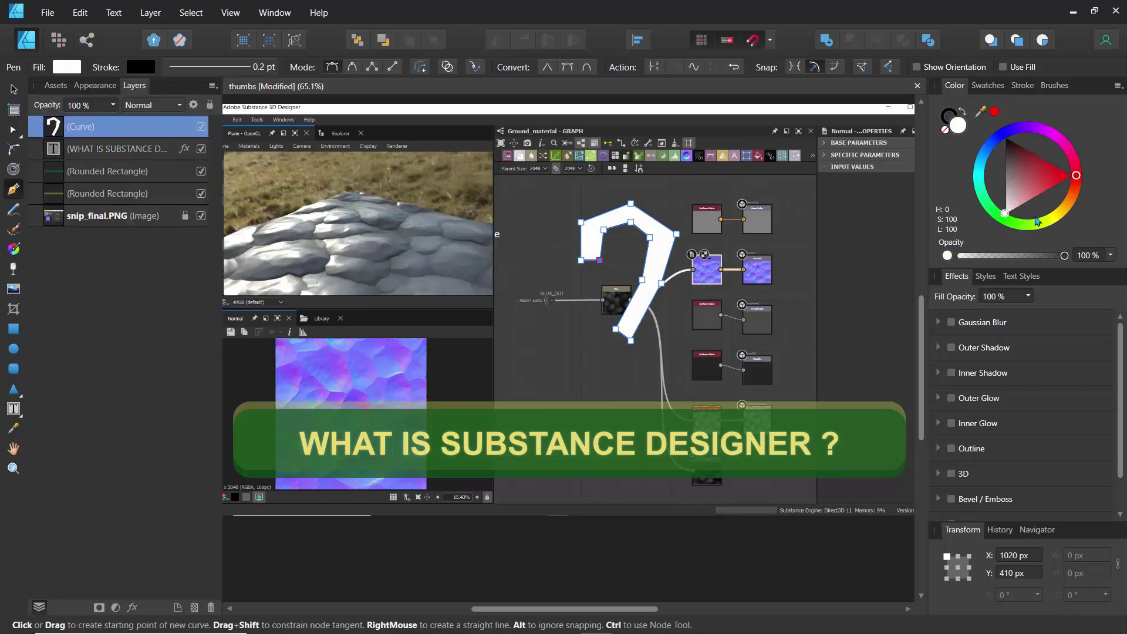
left_click(1051, 224)
left_click(1031, 198)
left_click_drag(1028, 194, 1006, 181)
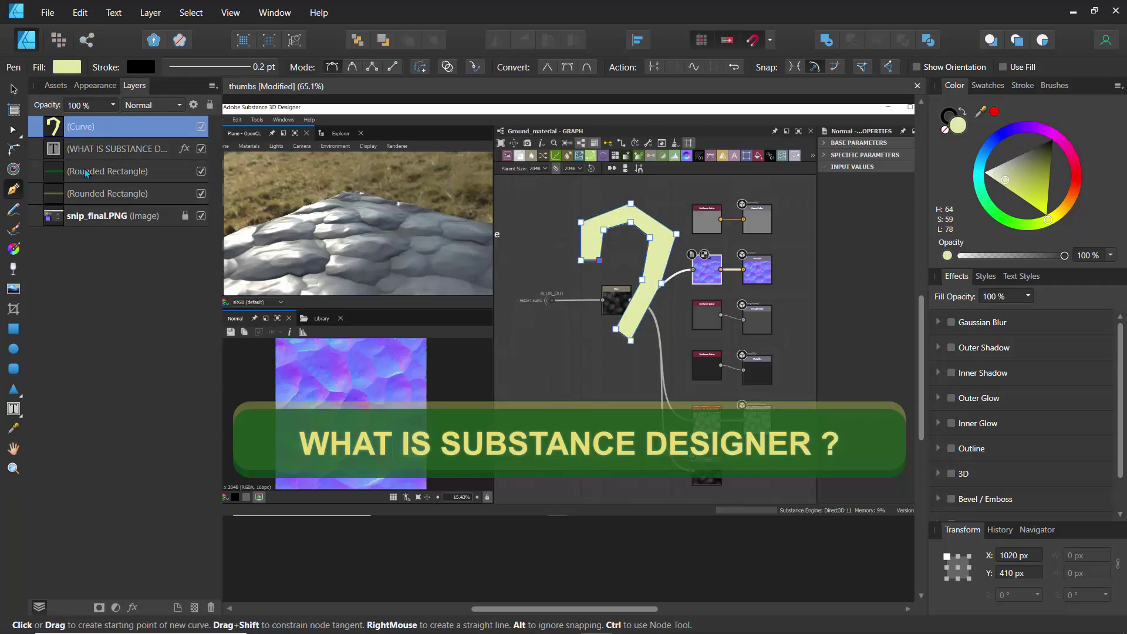
Step: Convert the hook's peak node to smooth and bow the outer edge between the peak and the far shoulder outward
left_click(13, 128)
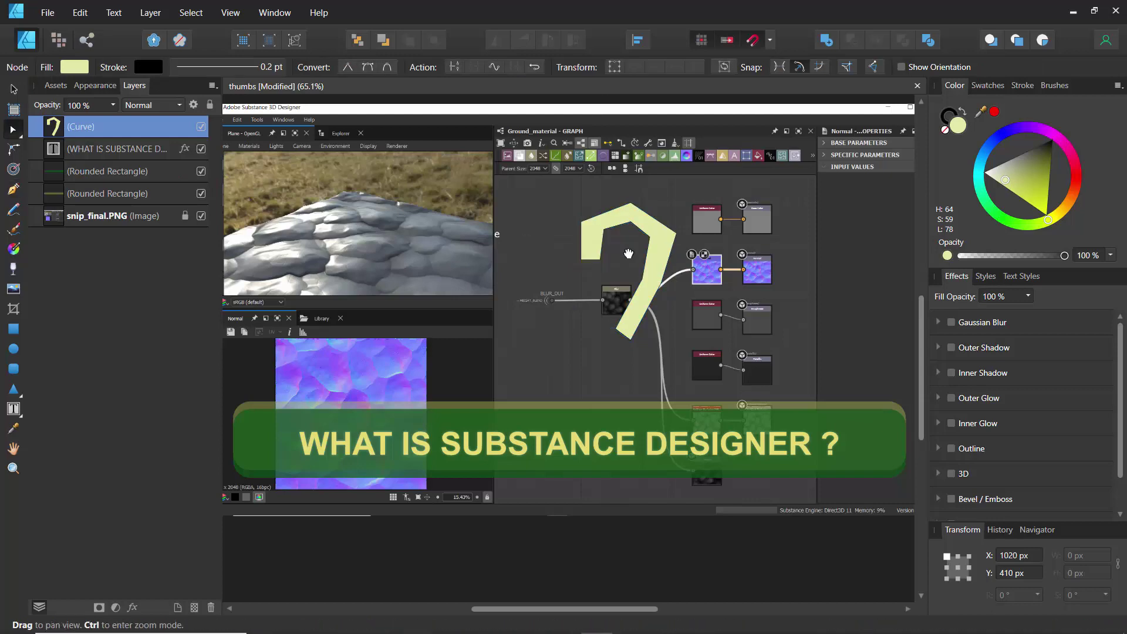
left_click_drag(626, 242, 614, 277)
scroll(615, 276, "up", 5)
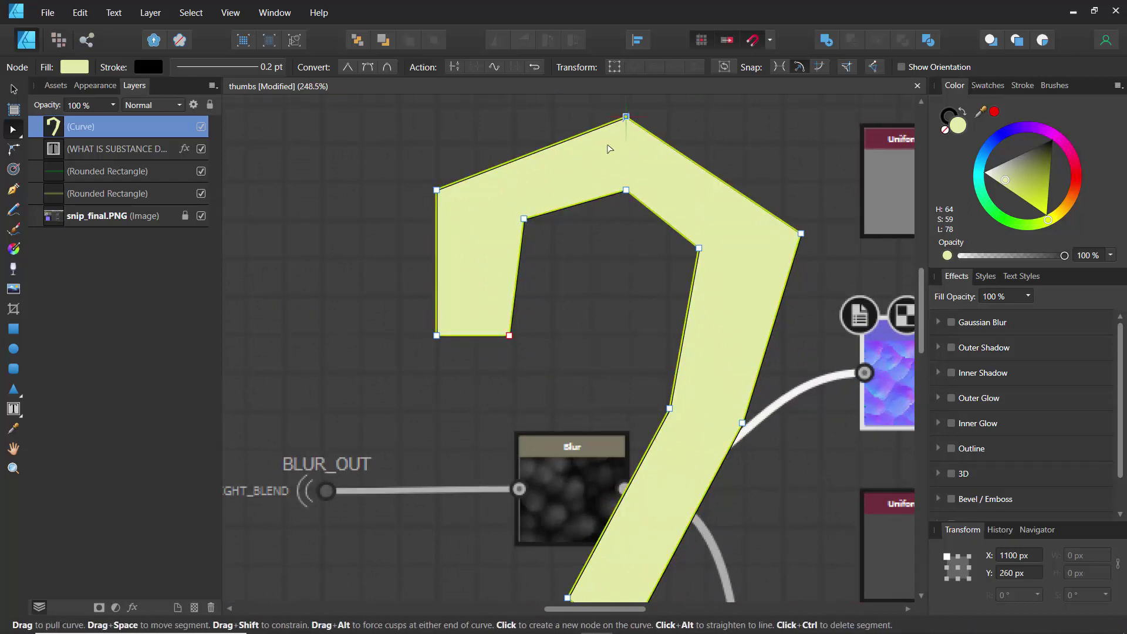
left_click(627, 118)
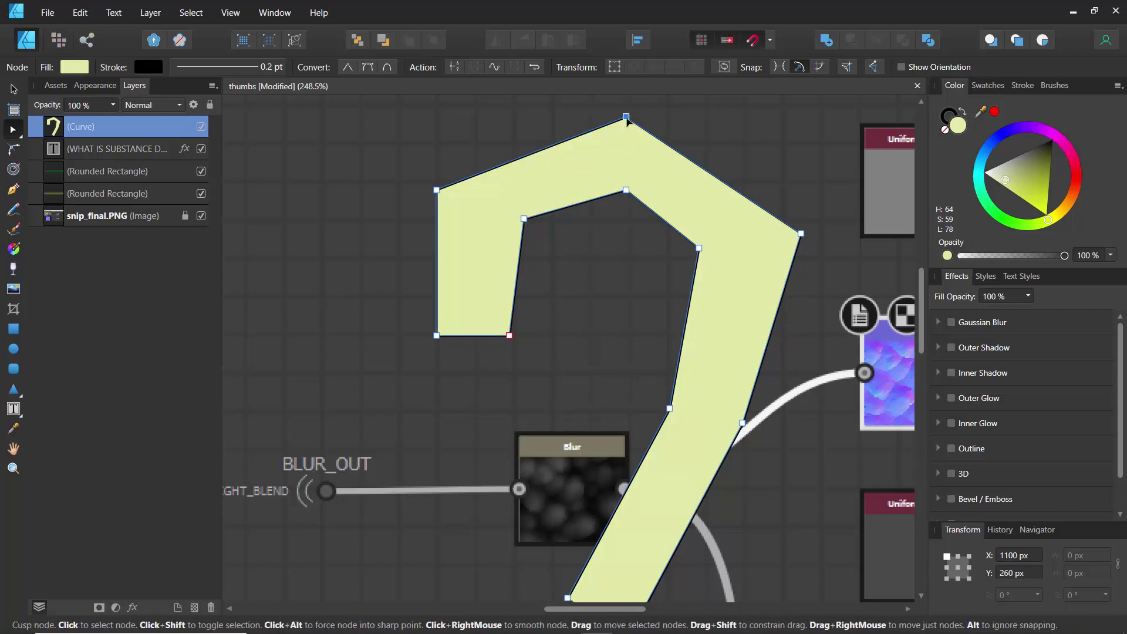
left_click(369, 68)
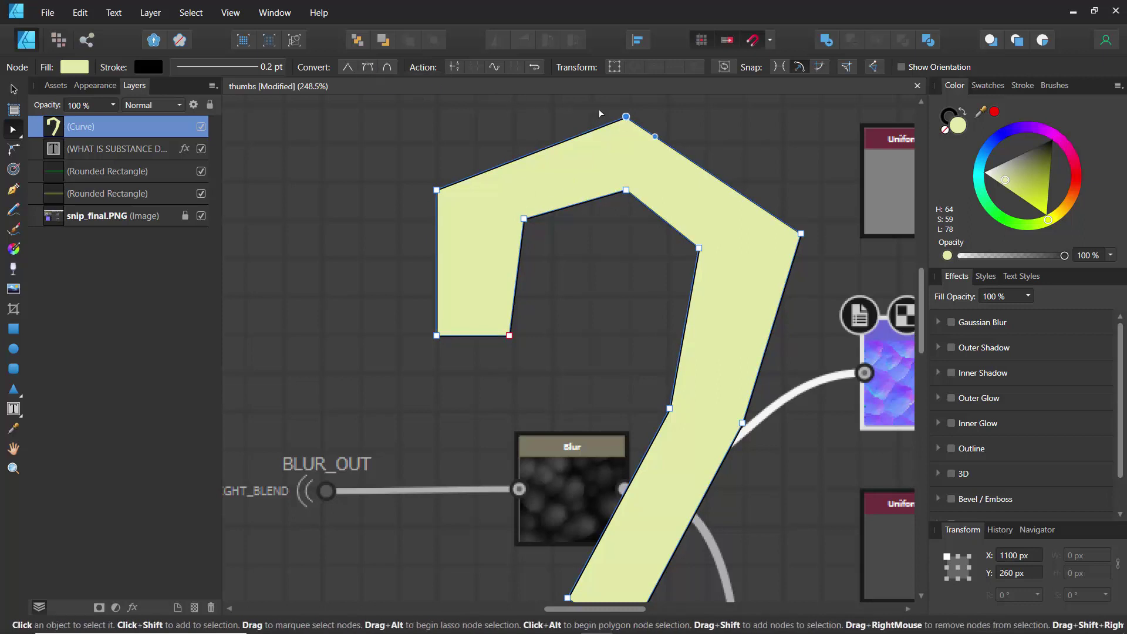
left_click_drag(654, 138, 719, 145)
Step: Smooth the outer shoulder node above the hook's short end and move it to about X 985 px, Y 310 px
left_click(436, 190)
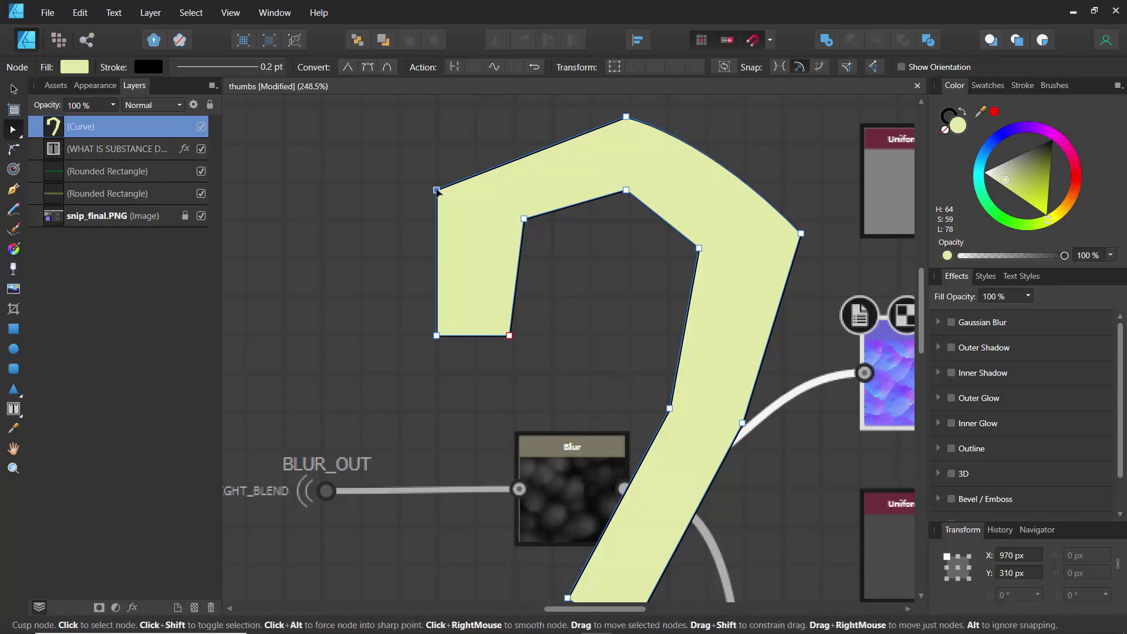
left_click(369, 67)
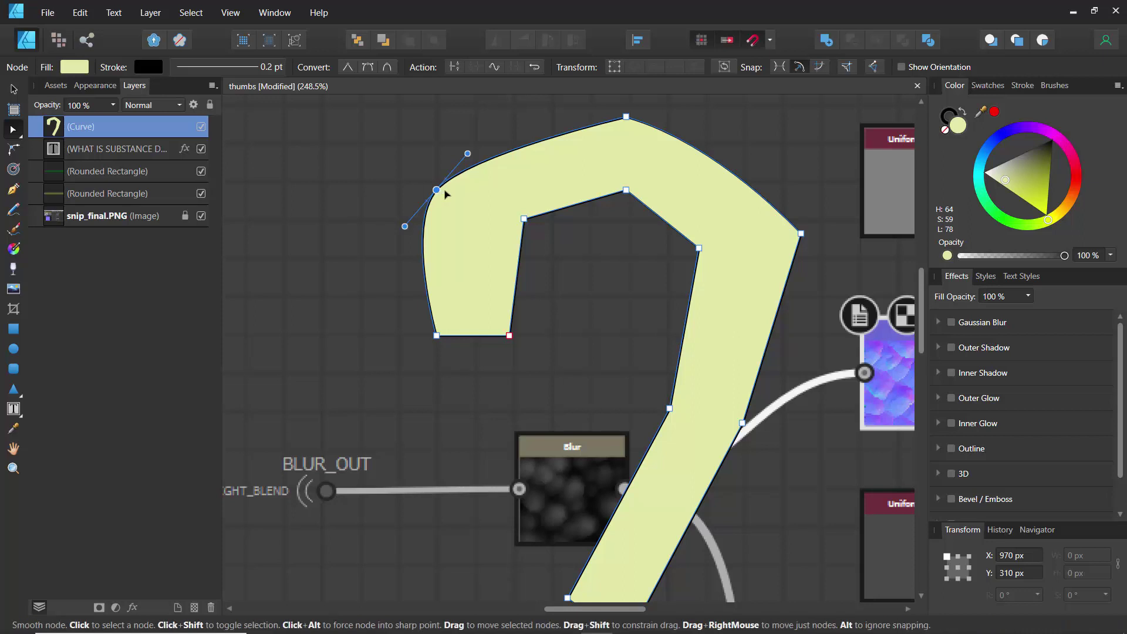
left_click_drag(437, 190, 457, 191)
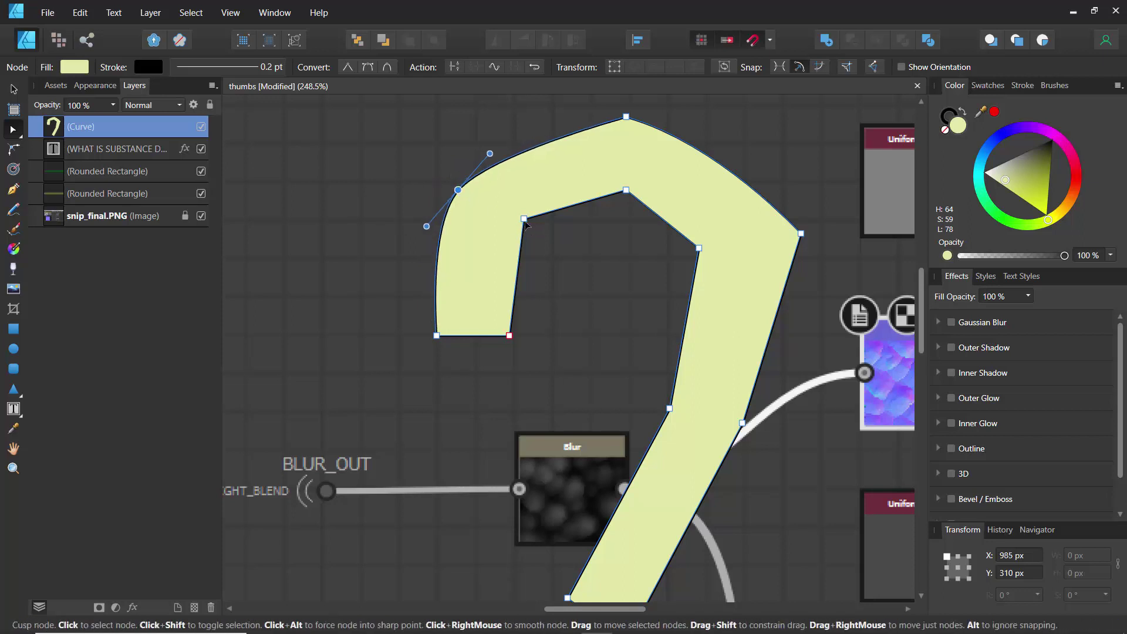
Step: Convert the hook's three upper inner nodes and the outer shoulder node at X 1220 px to smooth nodes
left_click(524, 219)
left_click(369, 67)
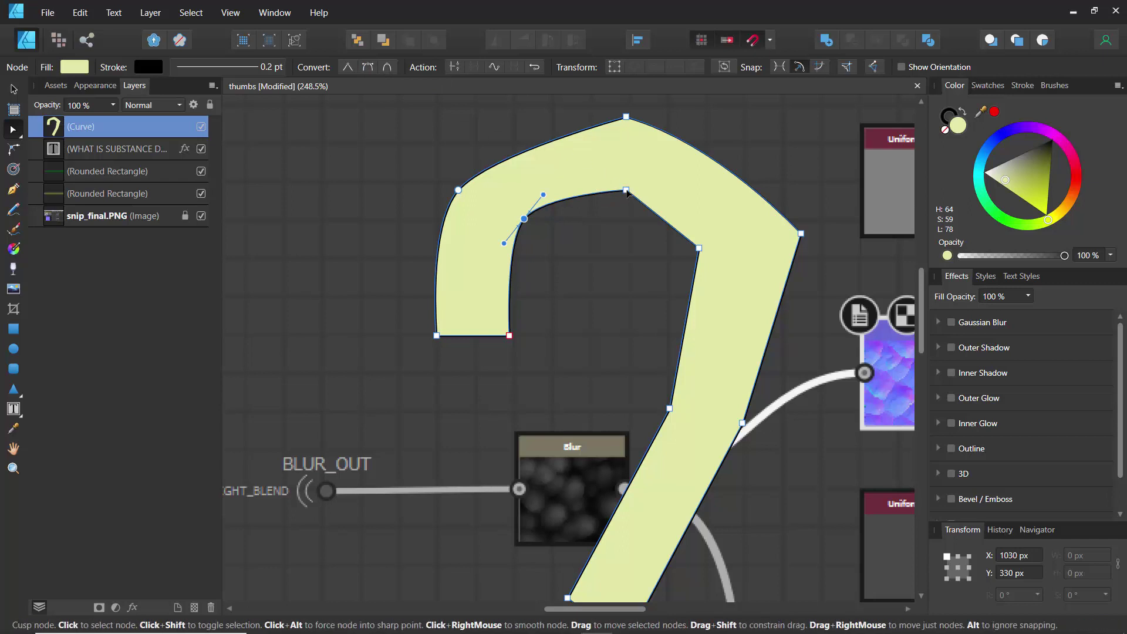
left_click(626, 190)
left_click(369, 68)
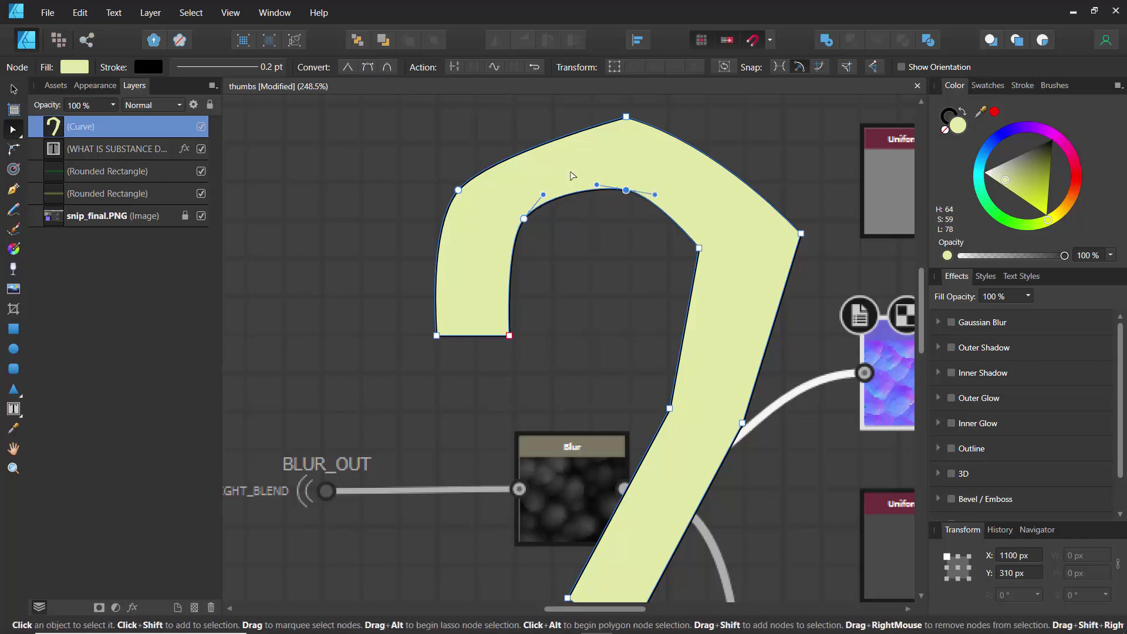
left_click(699, 248)
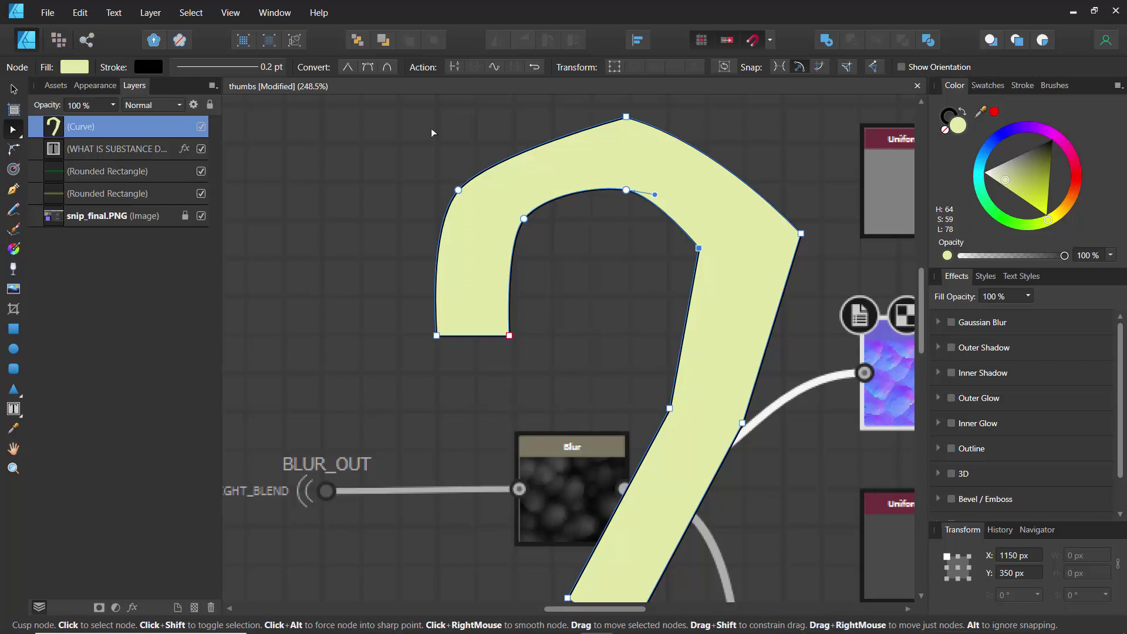
left_click(368, 67)
left_click(801, 233)
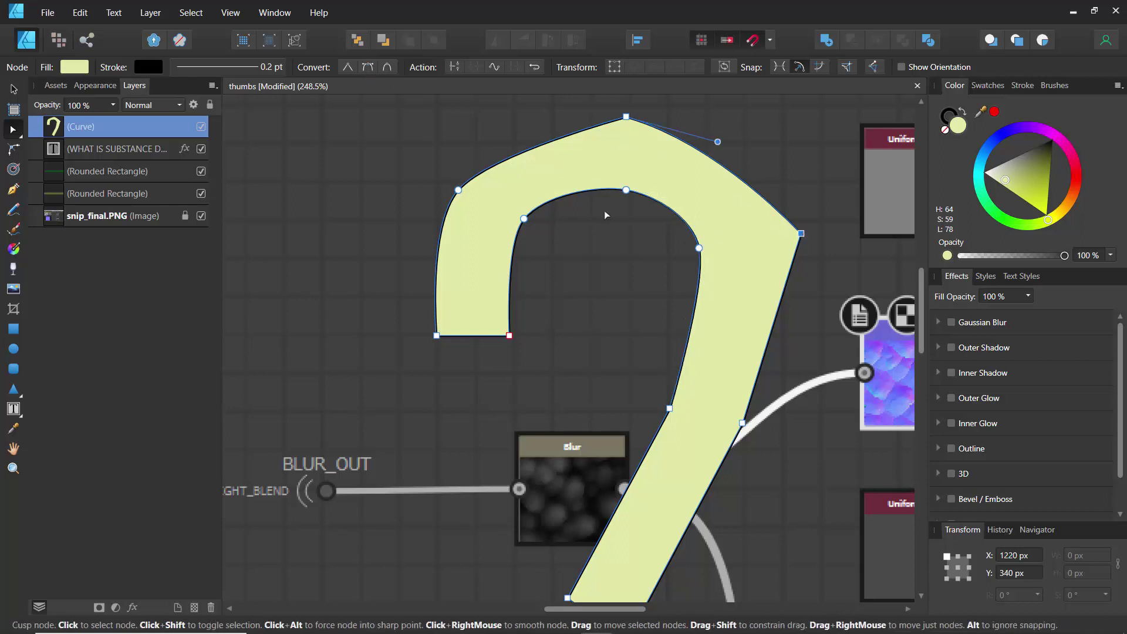
left_click(366, 66)
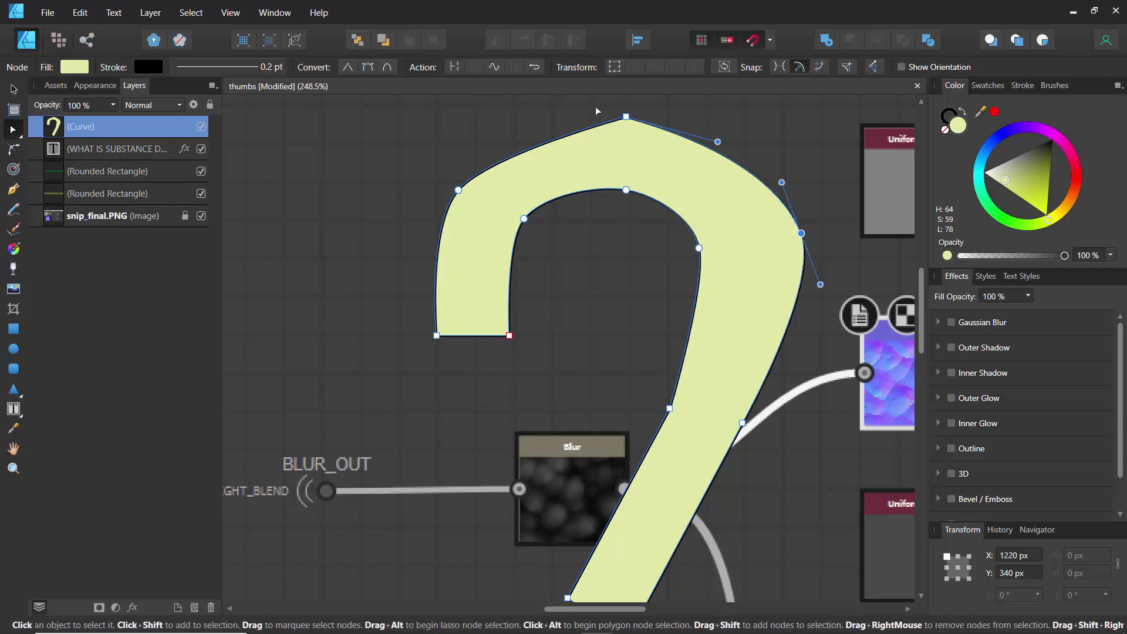
Step: Delete the pointed peak node at X 1100 px, Y 260 px from the hook's outer edge
left_click(625, 117)
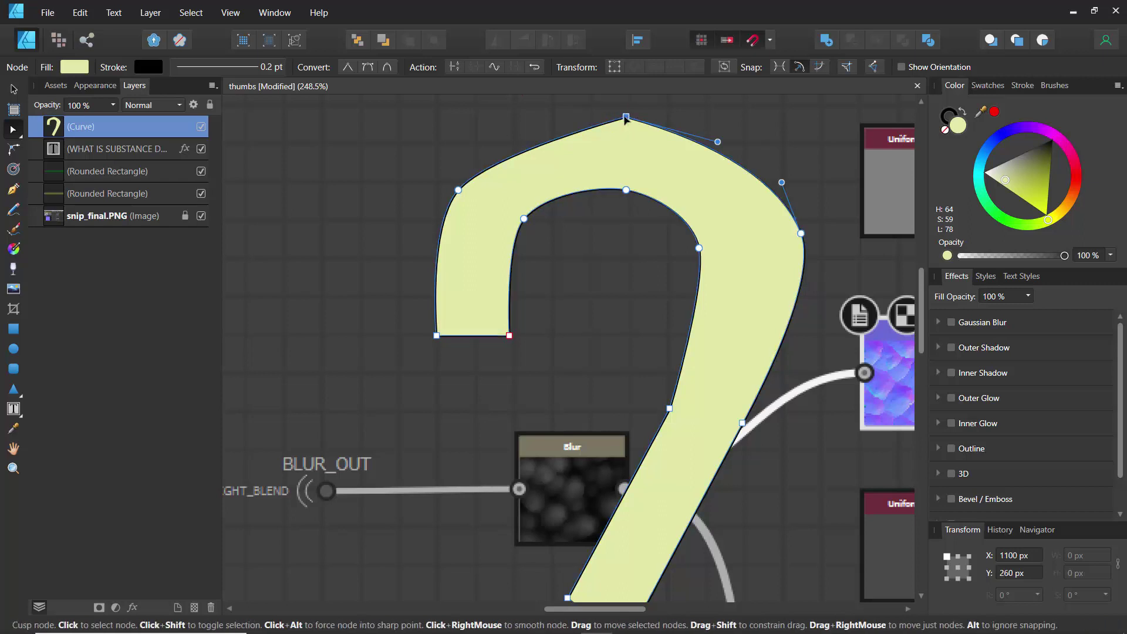
left_click(14, 89)
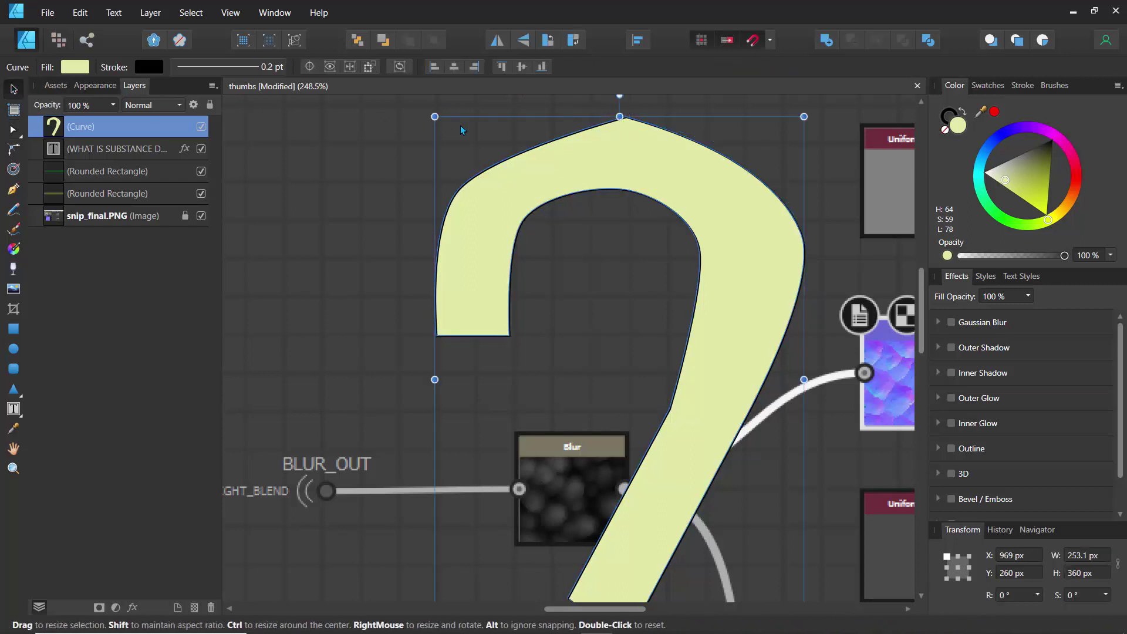
left_click(13, 129)
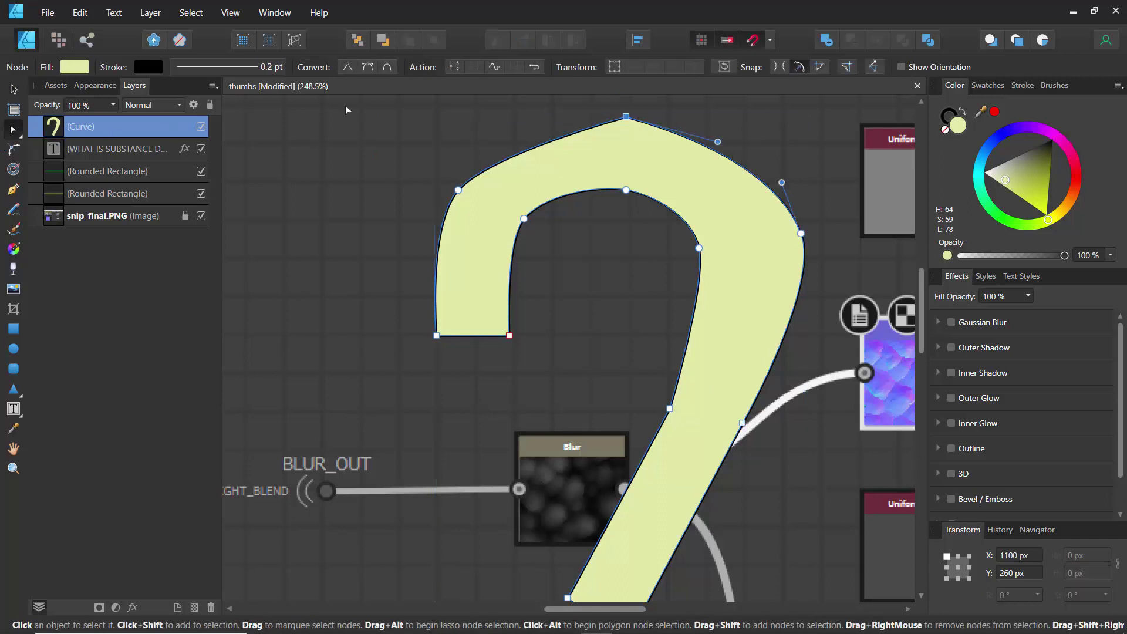
key("space")
left_click(627, 118, "alt")
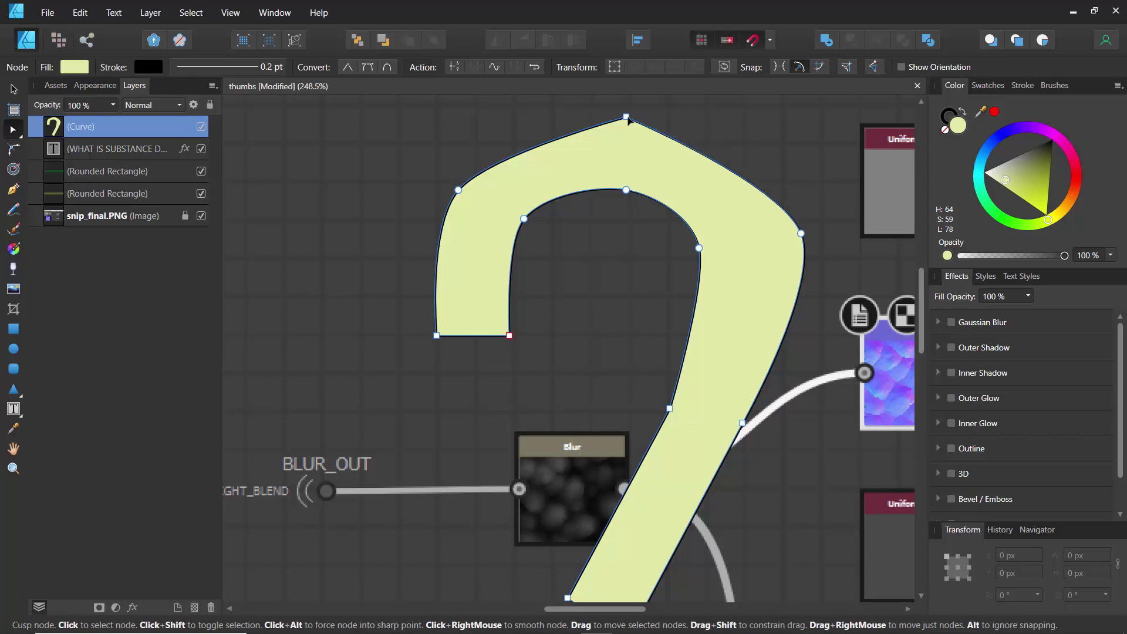
left_click(627, 118)
key("Delete")
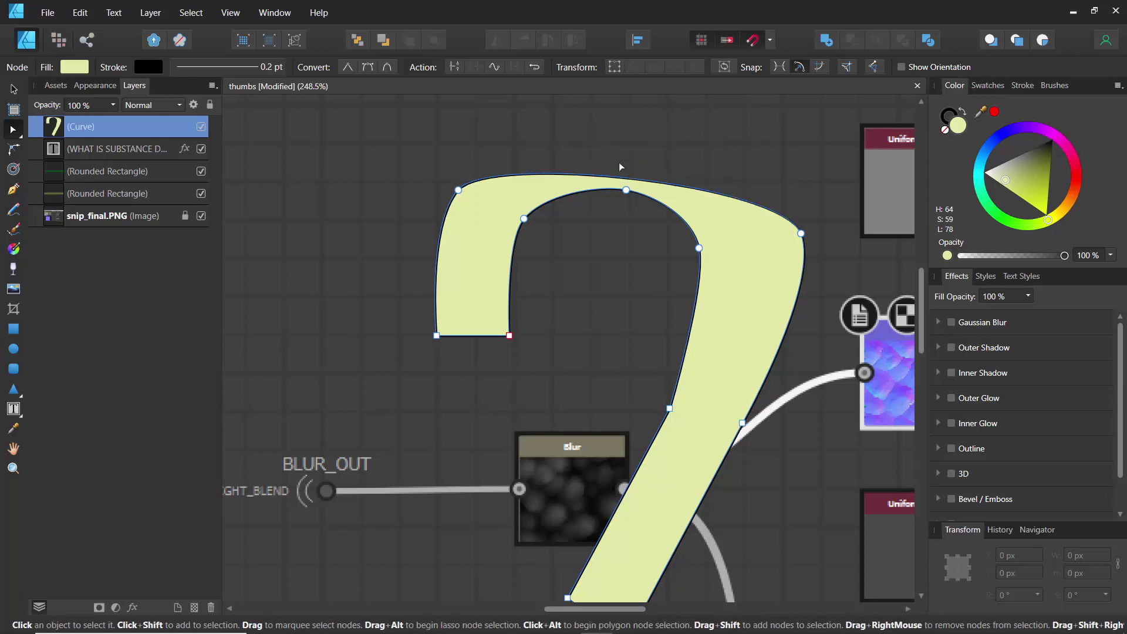
Step: Pull the hook's outer edge up into a rounded arch and move the short end's inner corner to about X 1007 px, Y 407 px
left_click_drag(624, 181, 633, 126)
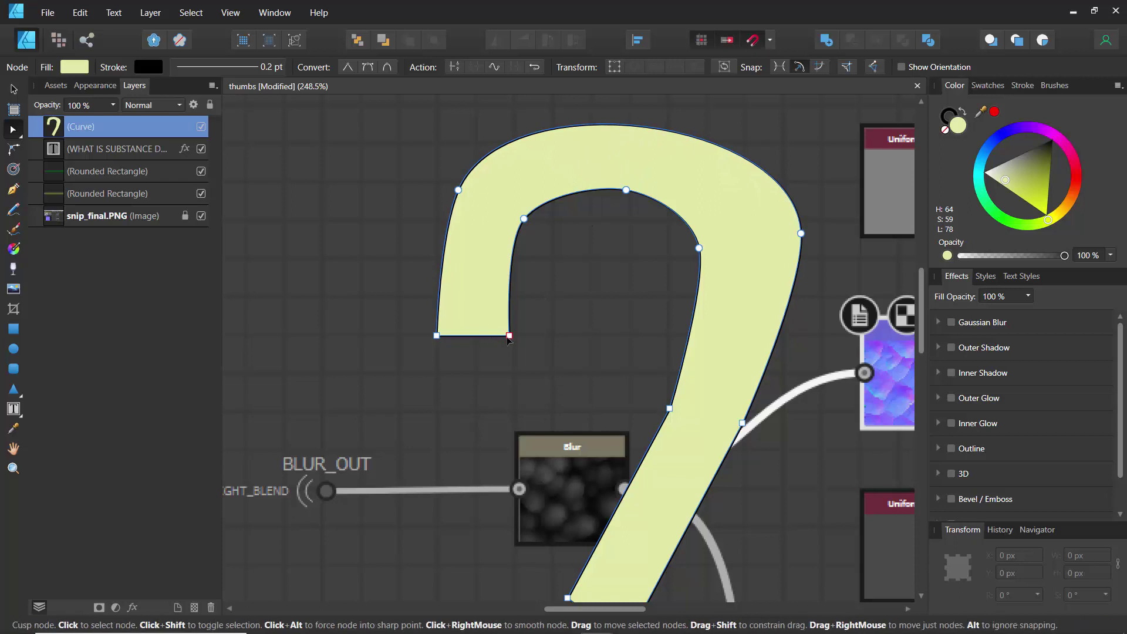
left_click_drag(509, 335, 490, 333)
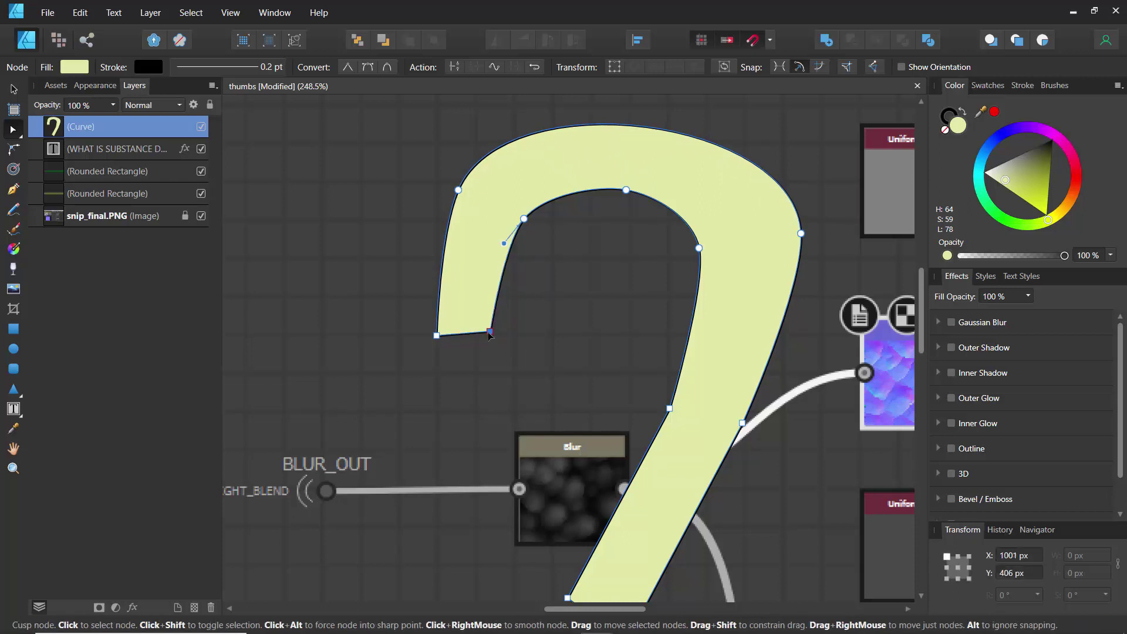
scroll(583, 354, "down", 3)
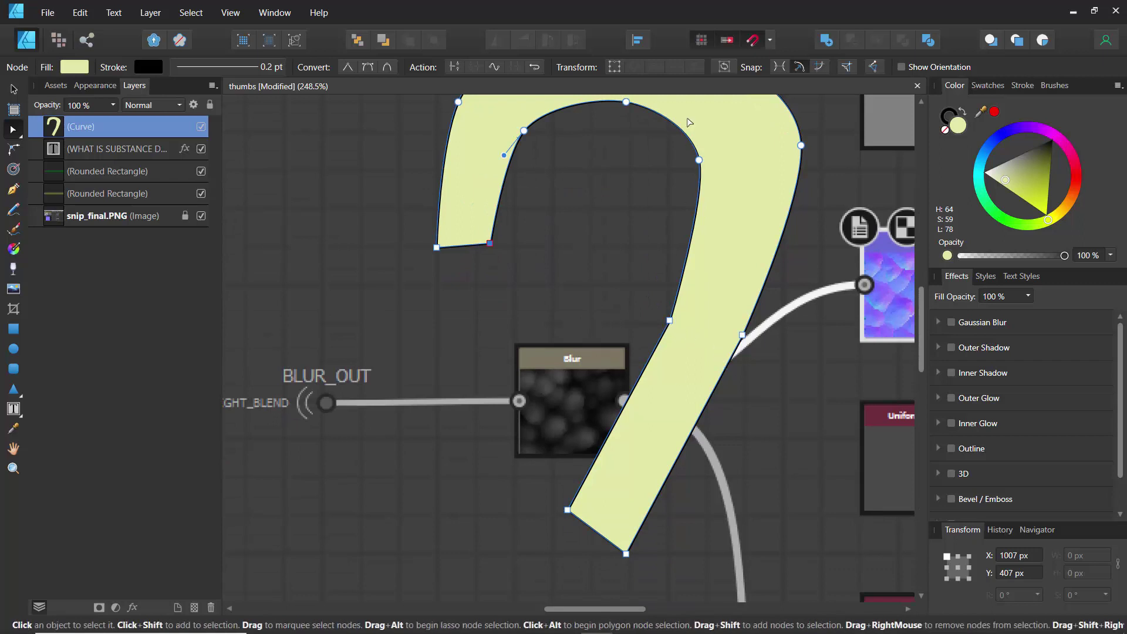
left_click(699, 160)
key("Delete")
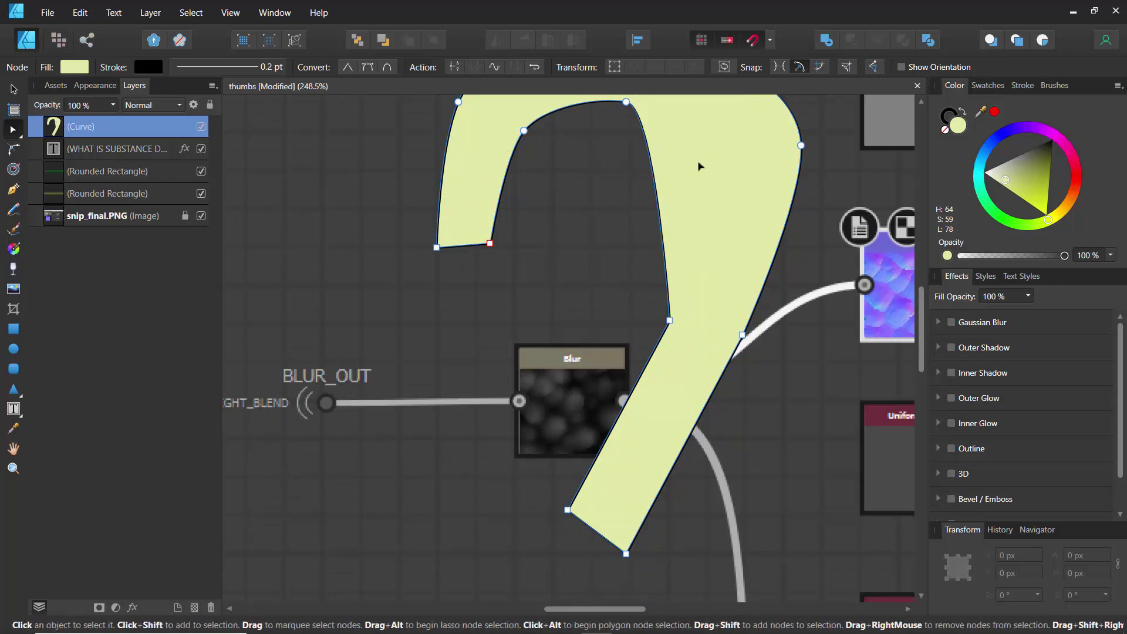
left_click_drag(660, 198, 709, 172)
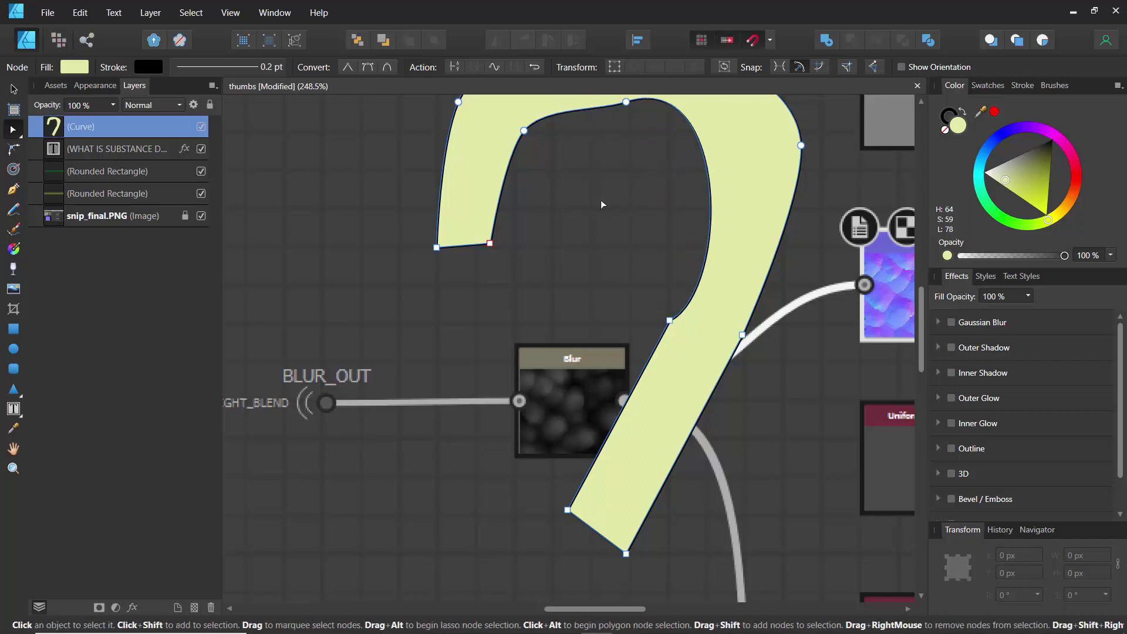
key("ctrl+z")
key("ctrl+z")
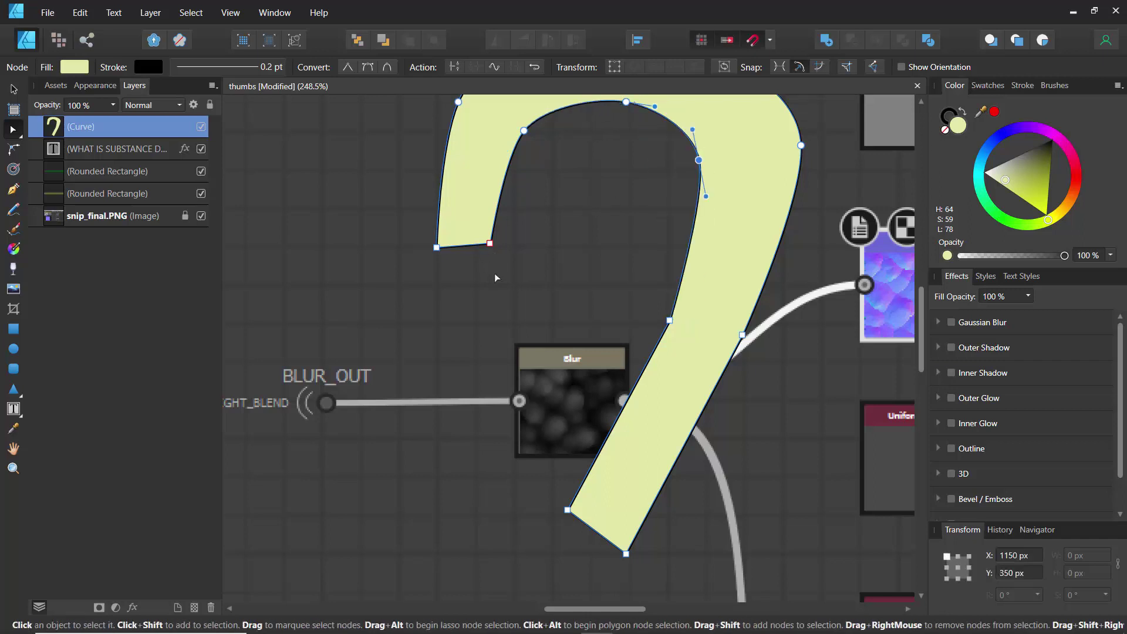
Step: Move the hook's outer shoulder node inward to about X 1212 px, Y 340 px
scroll(494, 274, "down", 1)
scroll(494, 273, "up", 3)
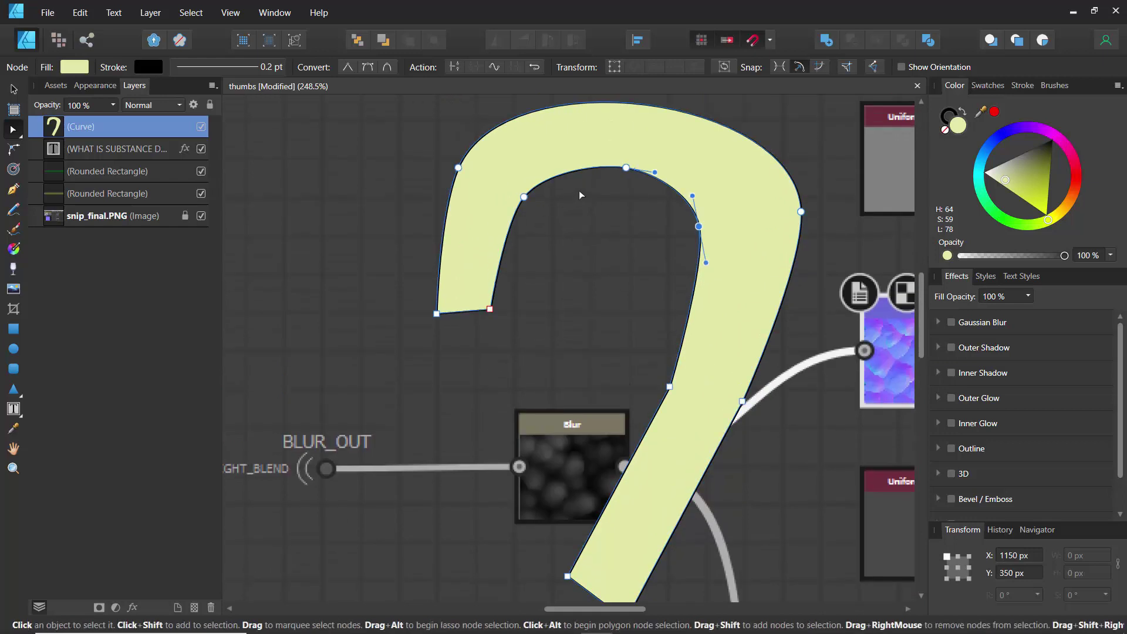
left_click_drag(801, 212, 789, 212)
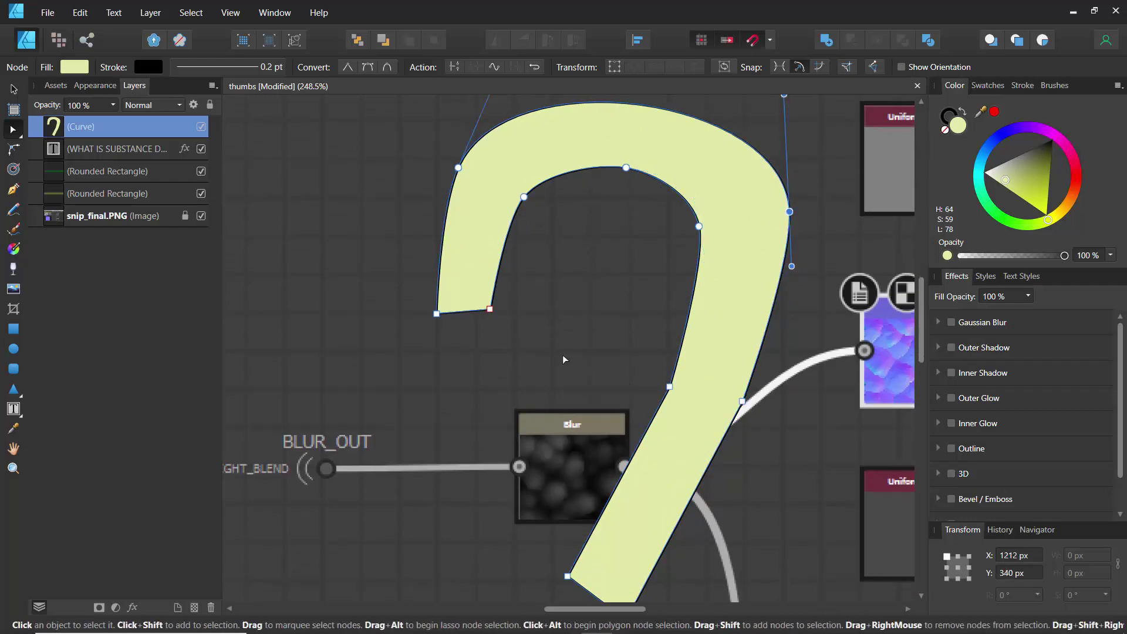
Step: Bend the straight edges at both ends of the hook outward into rounded caps
scroll(562, 355, "down", 3)
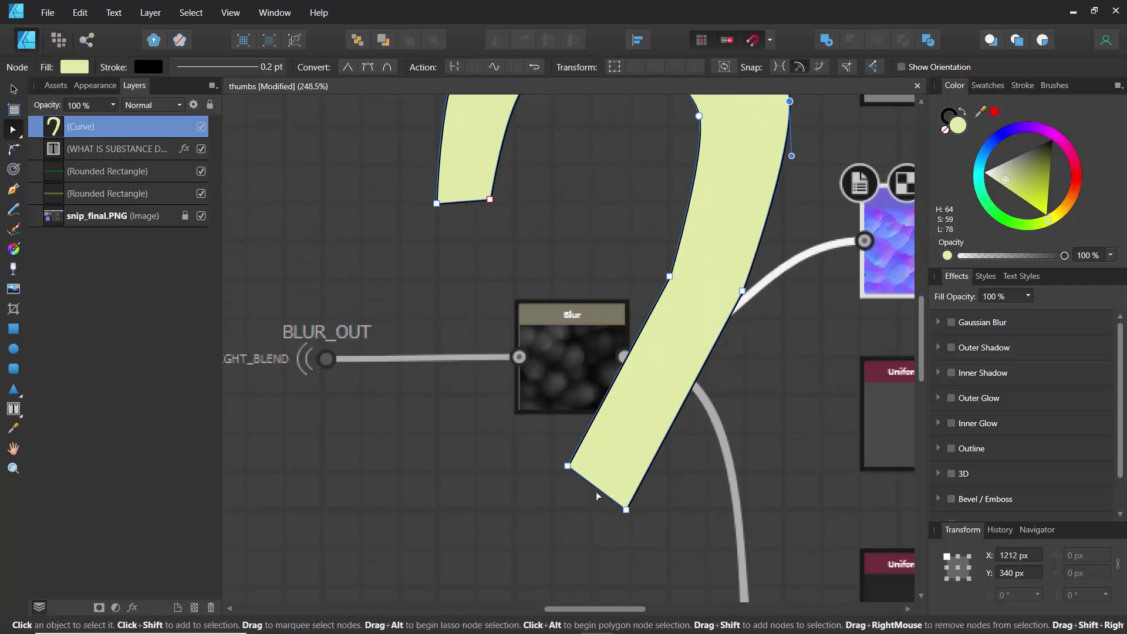
left_click_drag(593, 503, 574, 498)
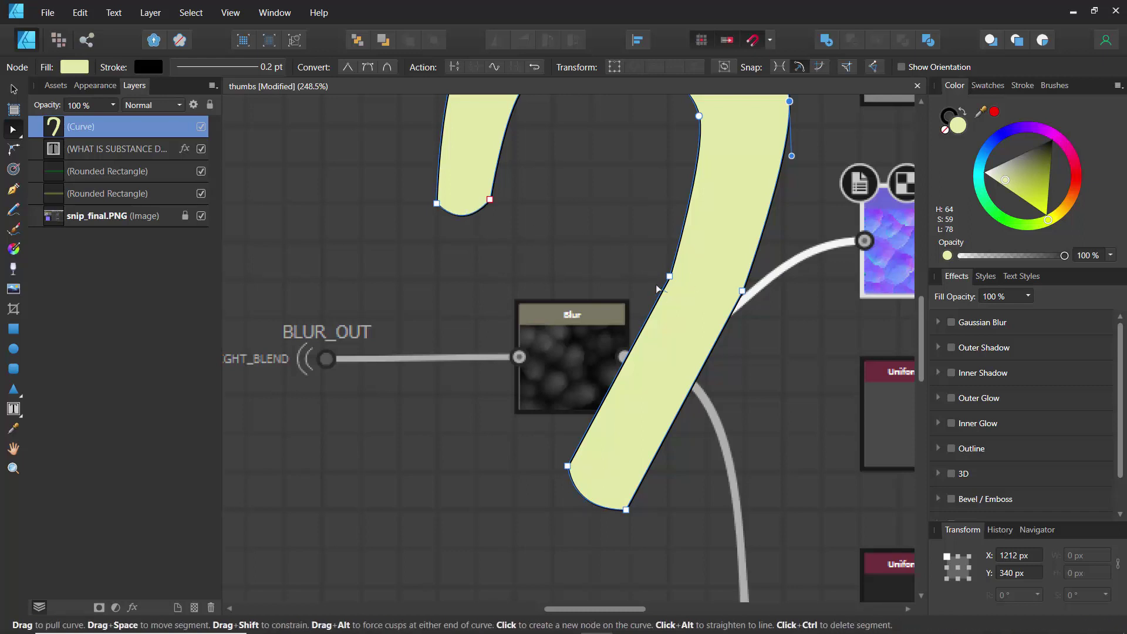
left_click(669, 276)
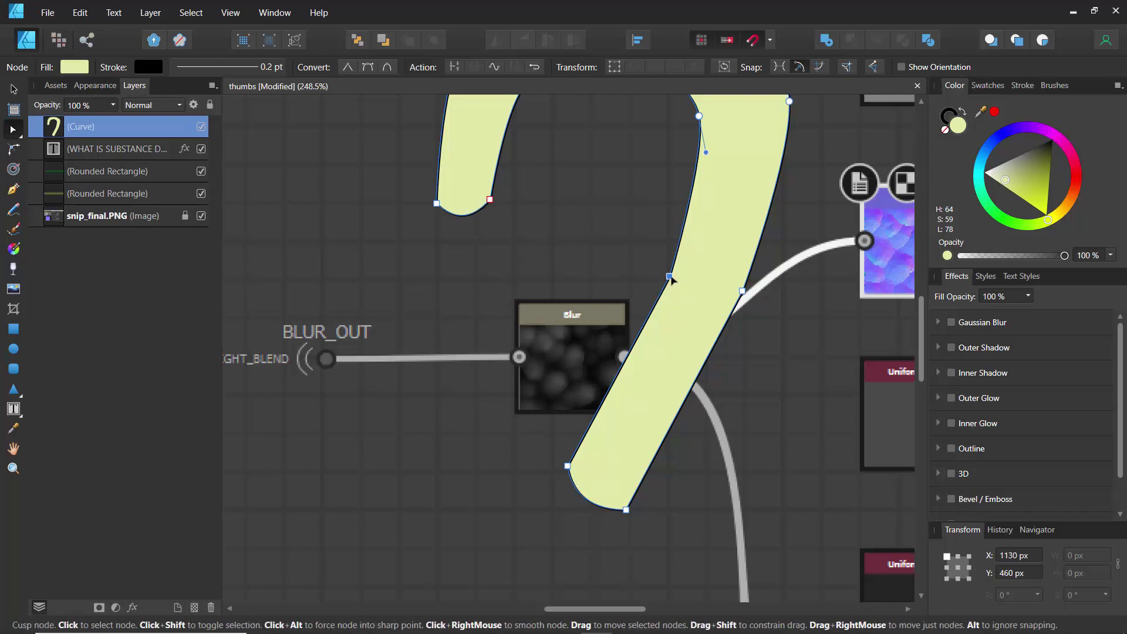
mouse_move(671, 280)
left_mouse_down()
mouse_move(660, 281)
mouse_move(670, 281)
left_mouse_up()
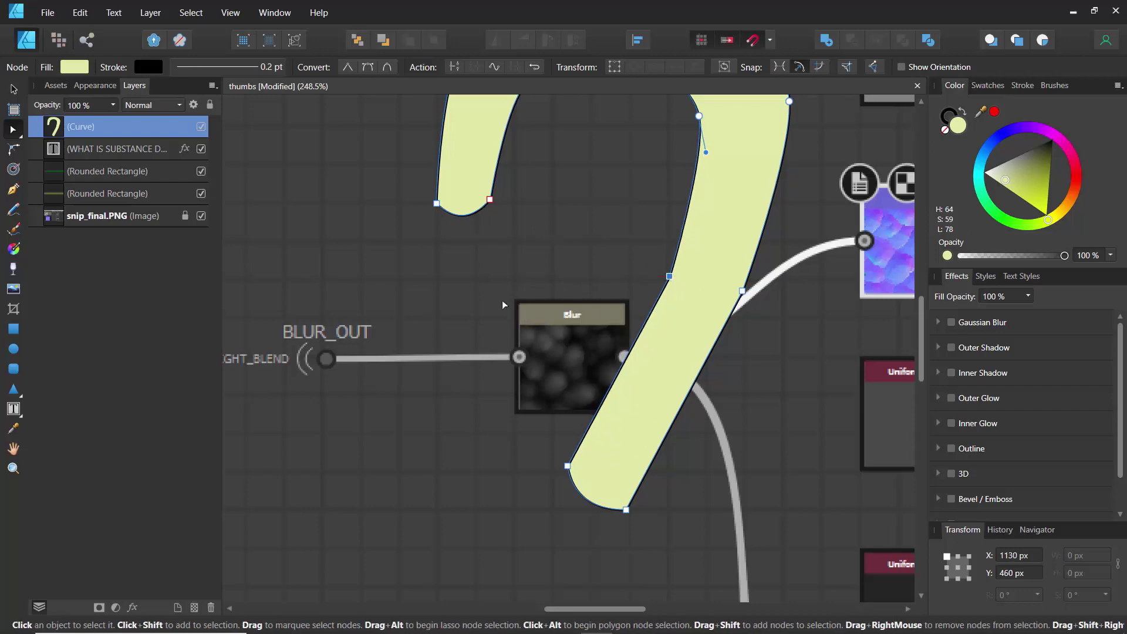
Step: Move the question-mark hook to about X 1530 px, Y 260 px, over the graph's properties area
scroll(502, 300, "down", 5)
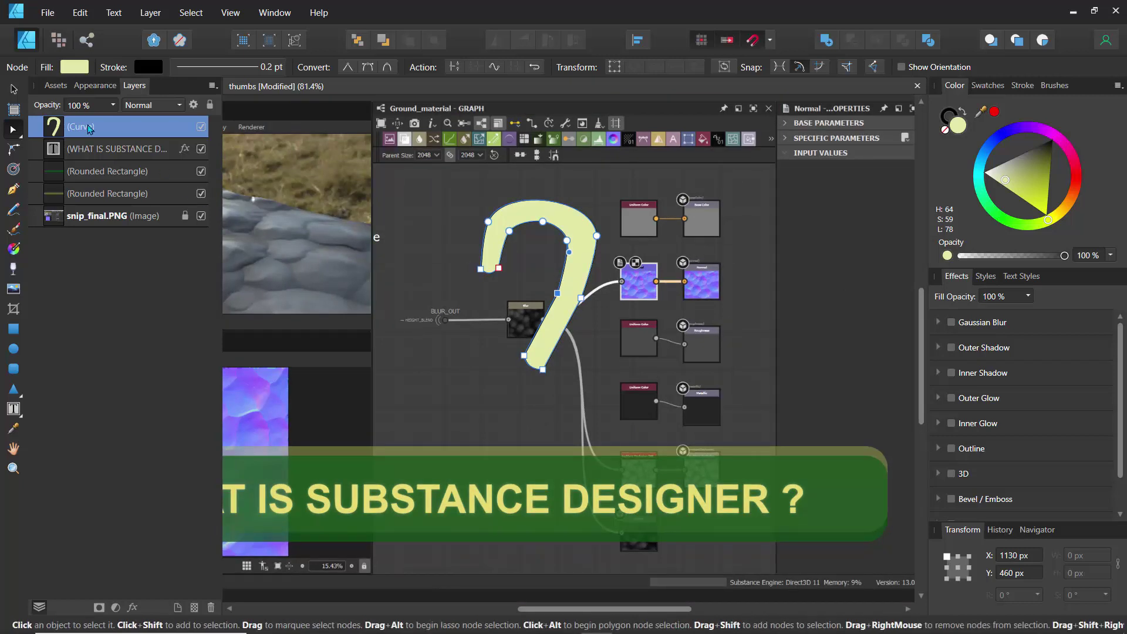
left_click(14, 88)
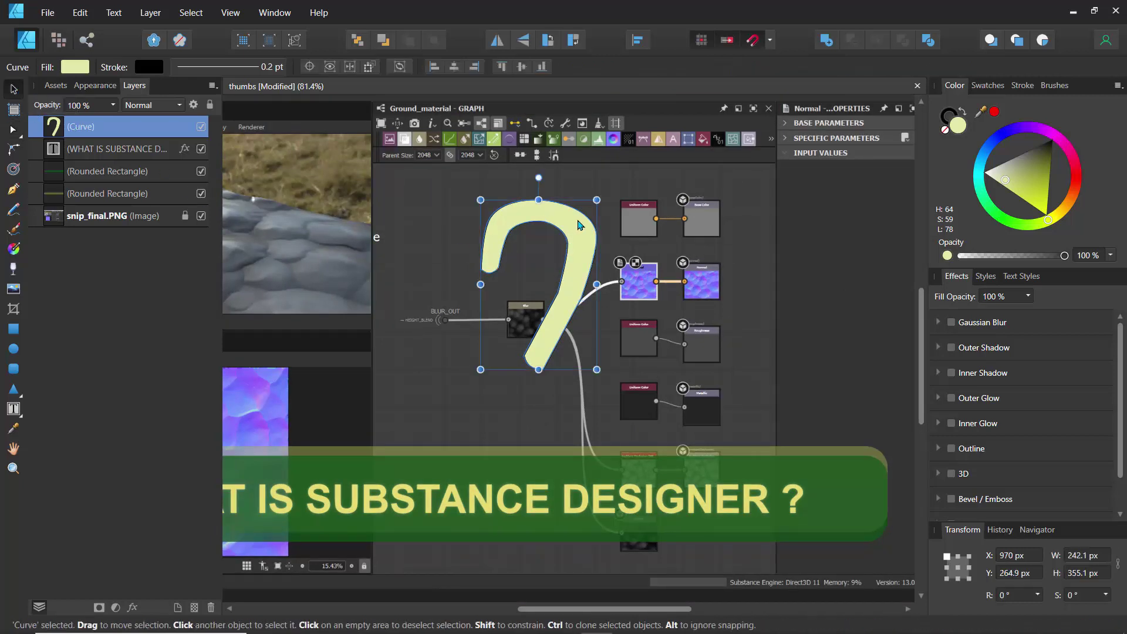
left_click_drag(576, 231, 840, 223)
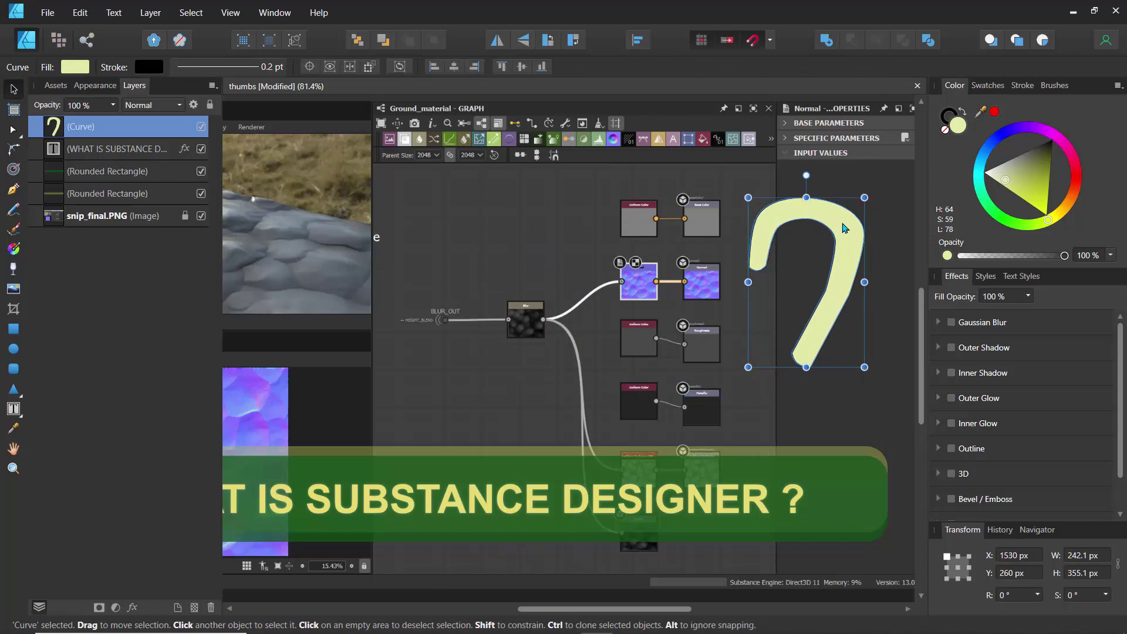
Step: Draw a 50 px circle at about X 1595 px, Y 625 px as the question mark's dot and group it with the hook
left_click(13, 348)
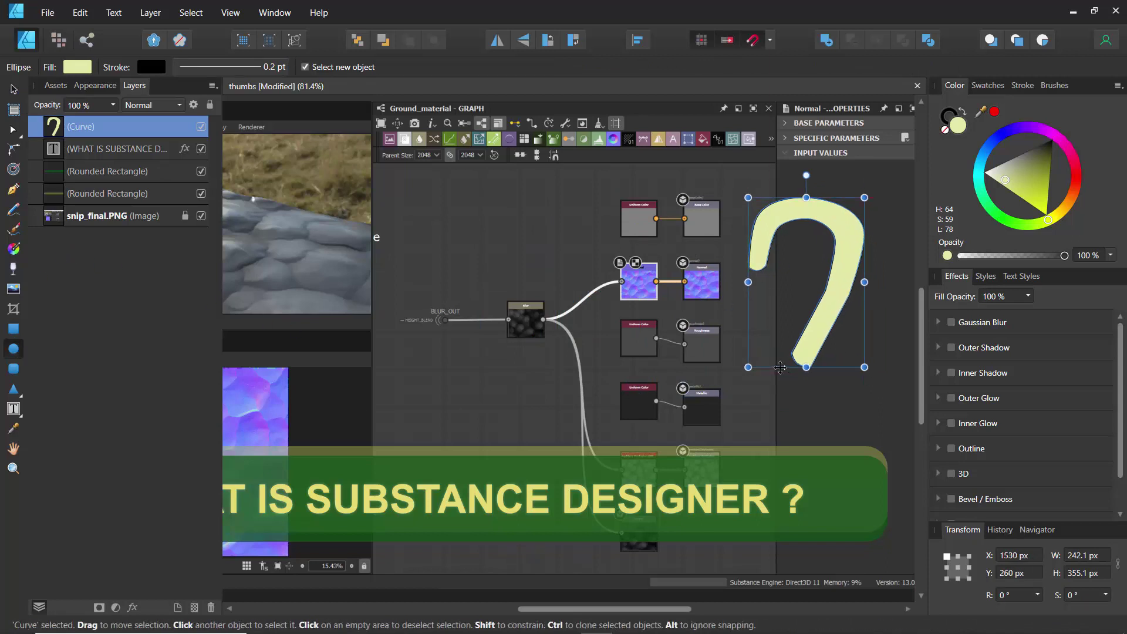
mouse_move(781, 368)
left_mouse_down()
mouse_move(810, 408)
mouse_move(797, 389)
left_mouse_up()
key("v")
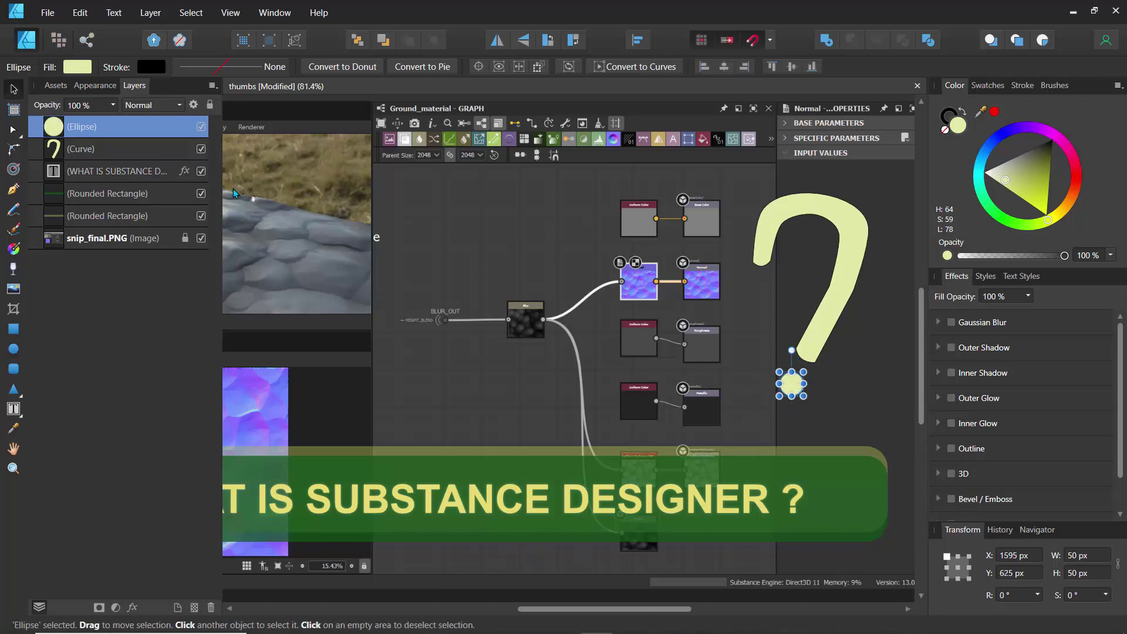
left_click(77, 148, "shift")
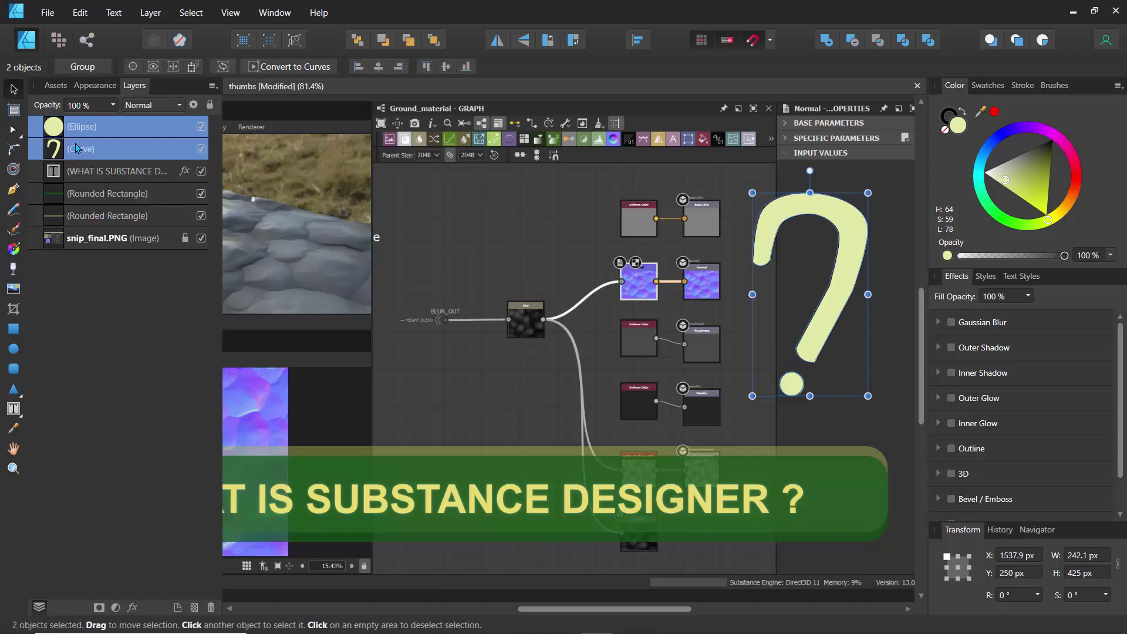
left_click(69, 125)
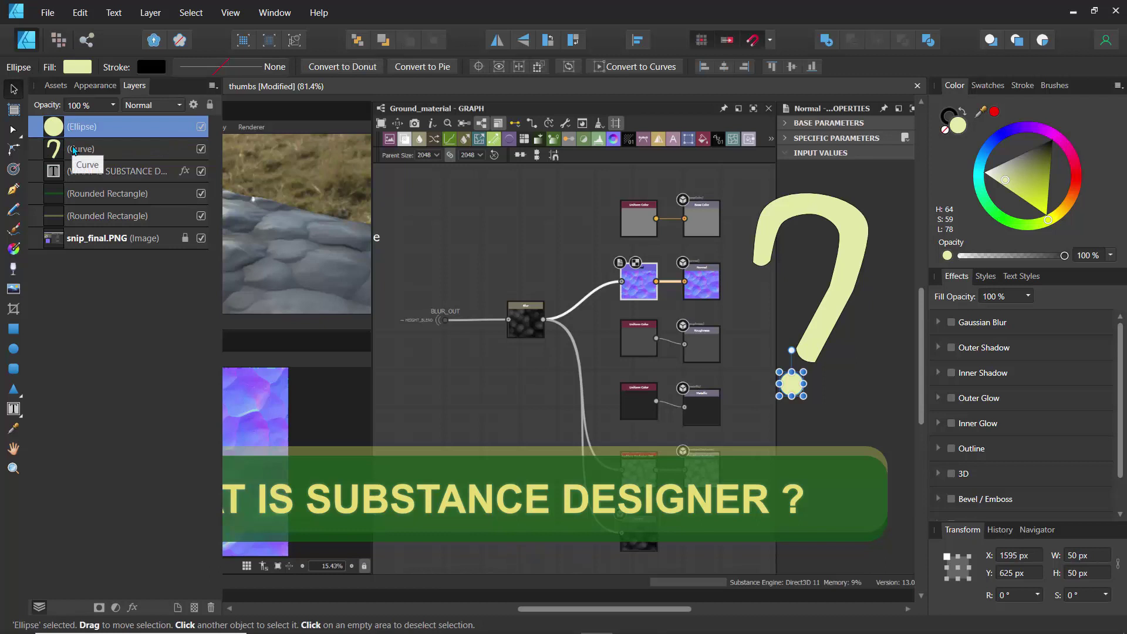
left_click(74, 150, "shift")
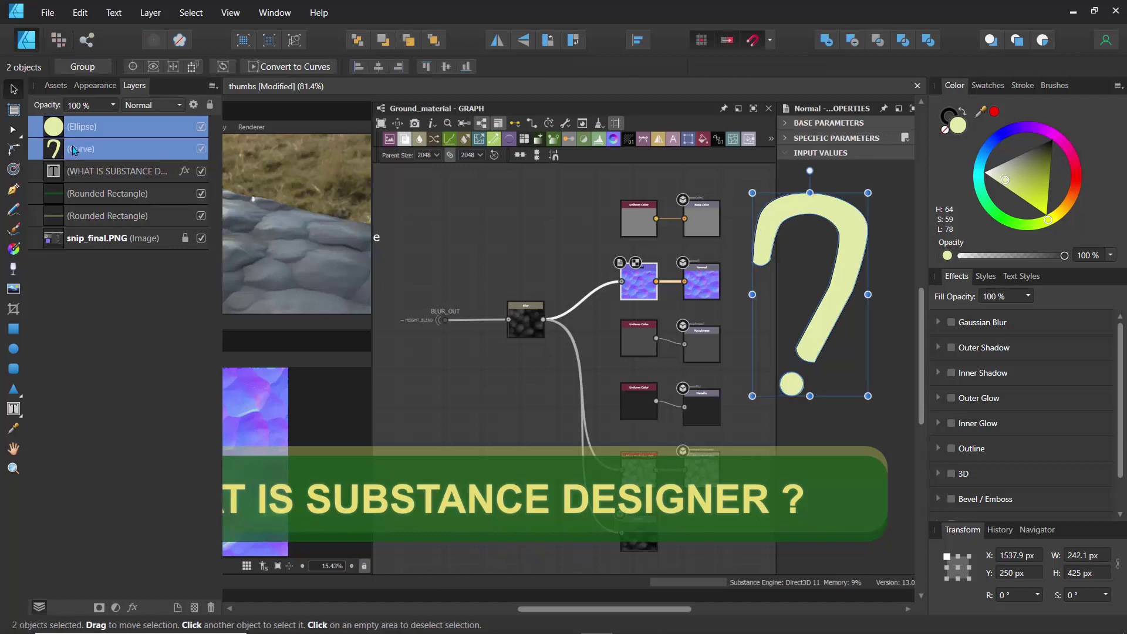
key("ctrl+g")
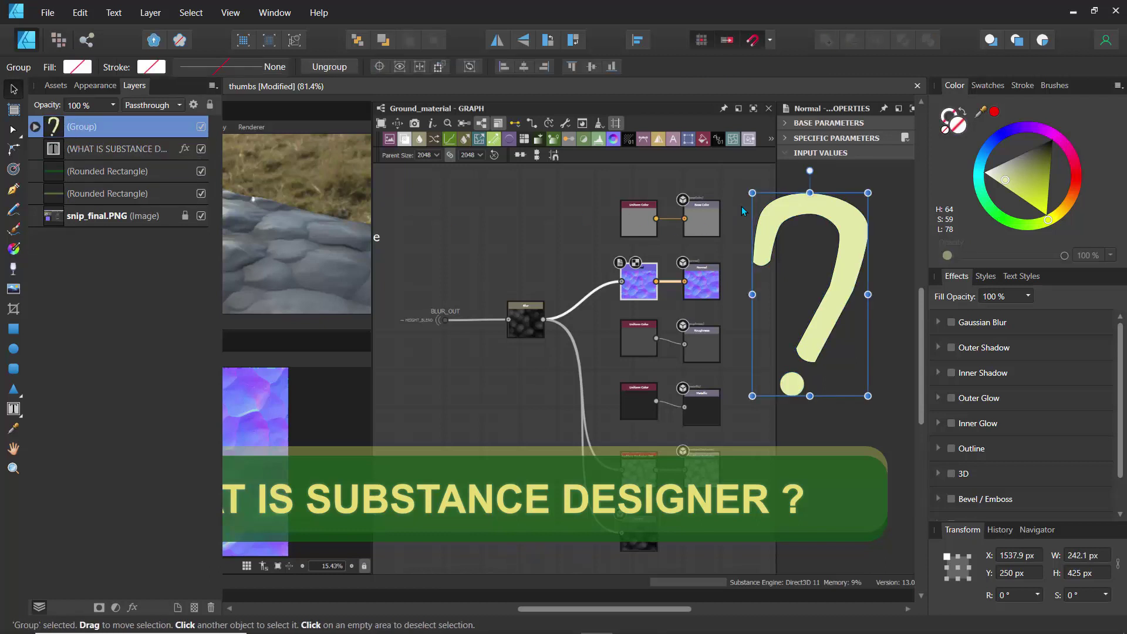
Step: Shrink the question-mark group to about 80 × 145 px above the BLUR_OUT node and rotate it to about 20.3°
left_click_drag(752, 190, 460, 209)
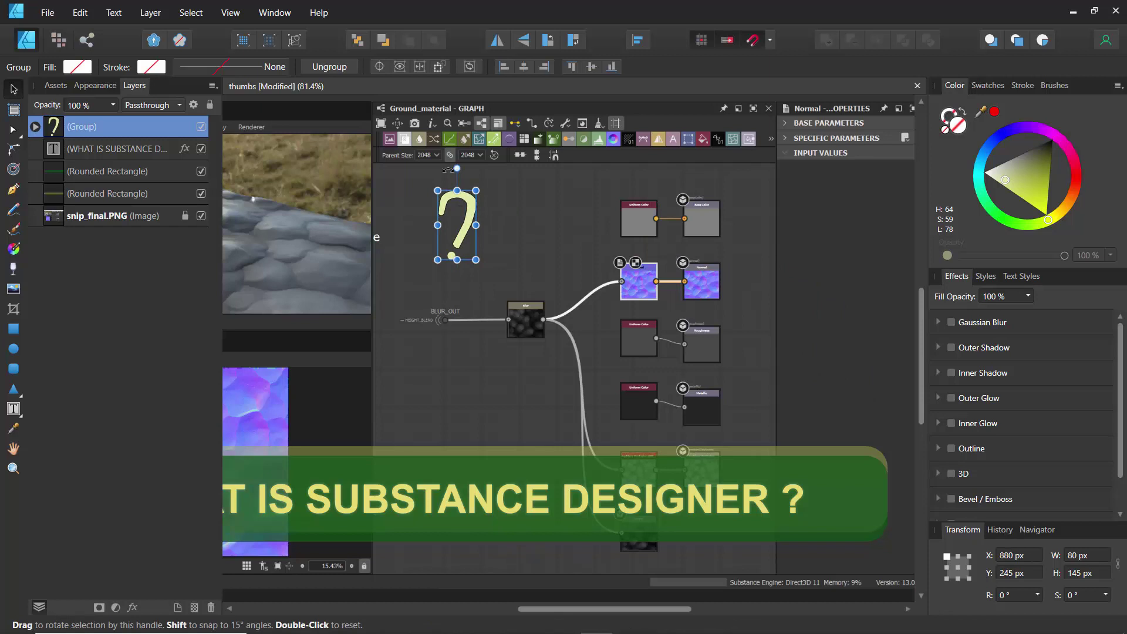
left_click_drag(448, 170, 438, 173)
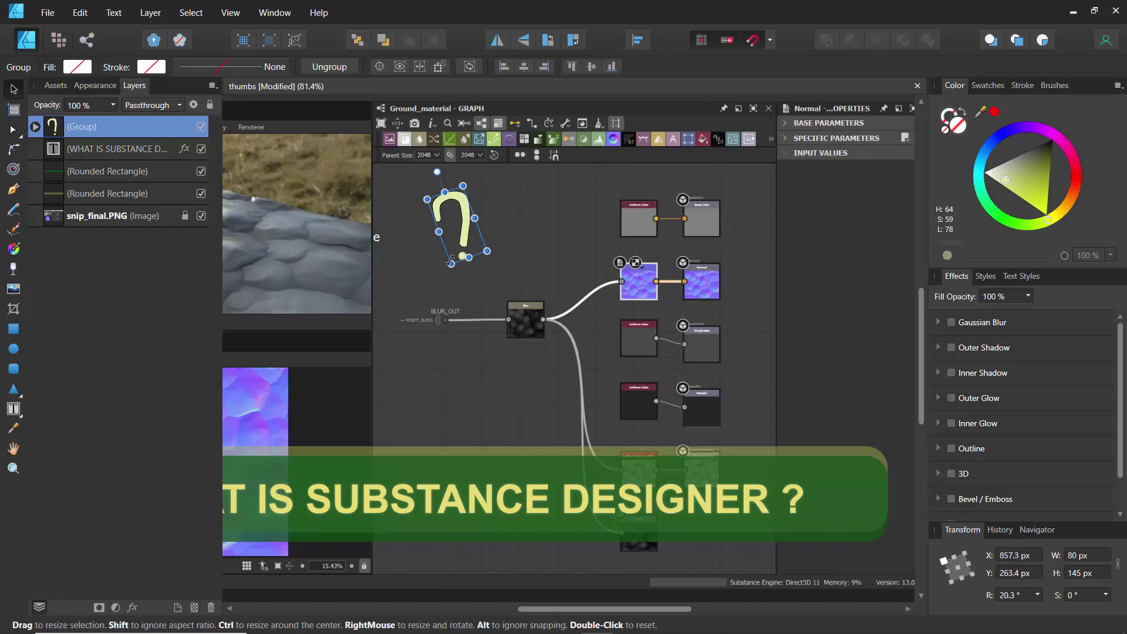
Step: Duplicate the small question mark twice toward the graph's output nodes, rotating the copies to about -11.4° and -43.2°
key("ctrl+g")
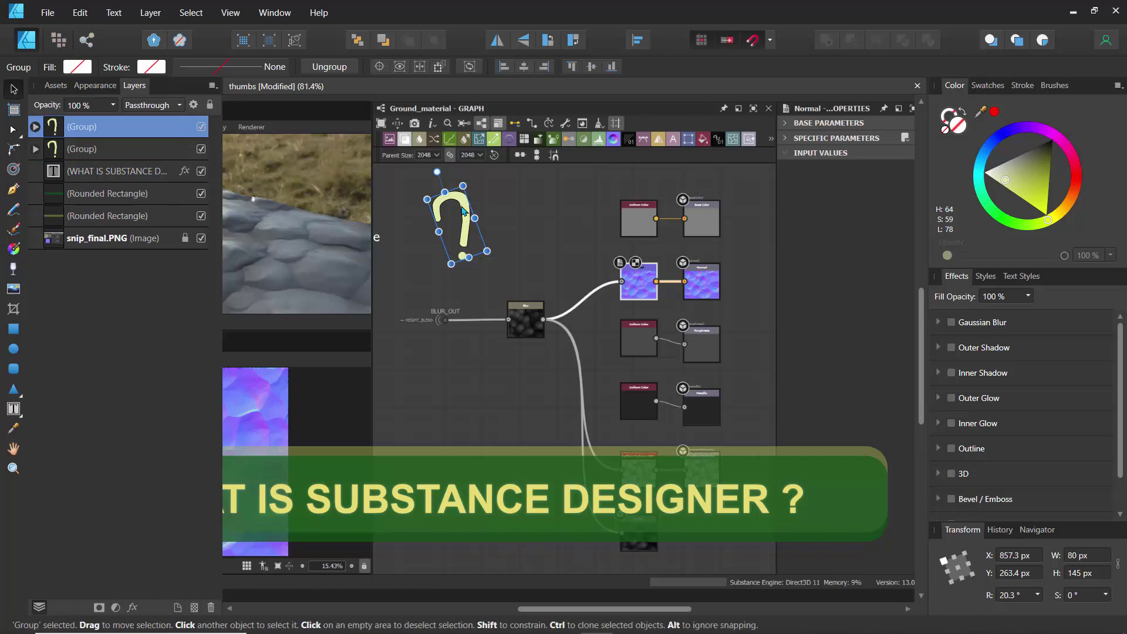
left_click_drag(468, 211, 530, 215)
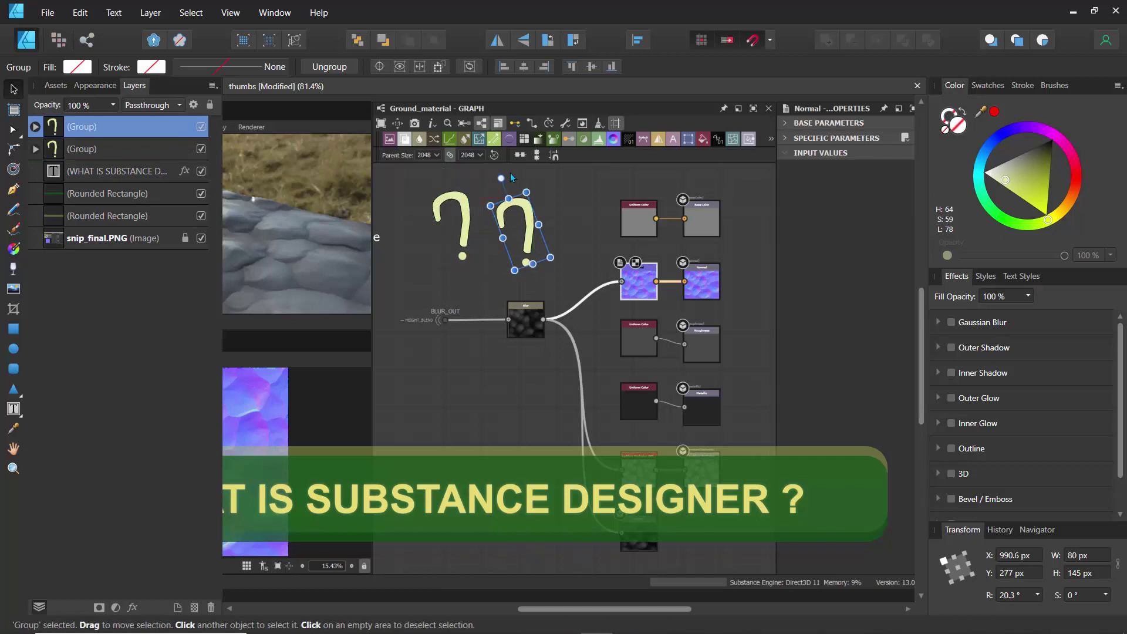
left_click_drag(501, 179, 531, 176)
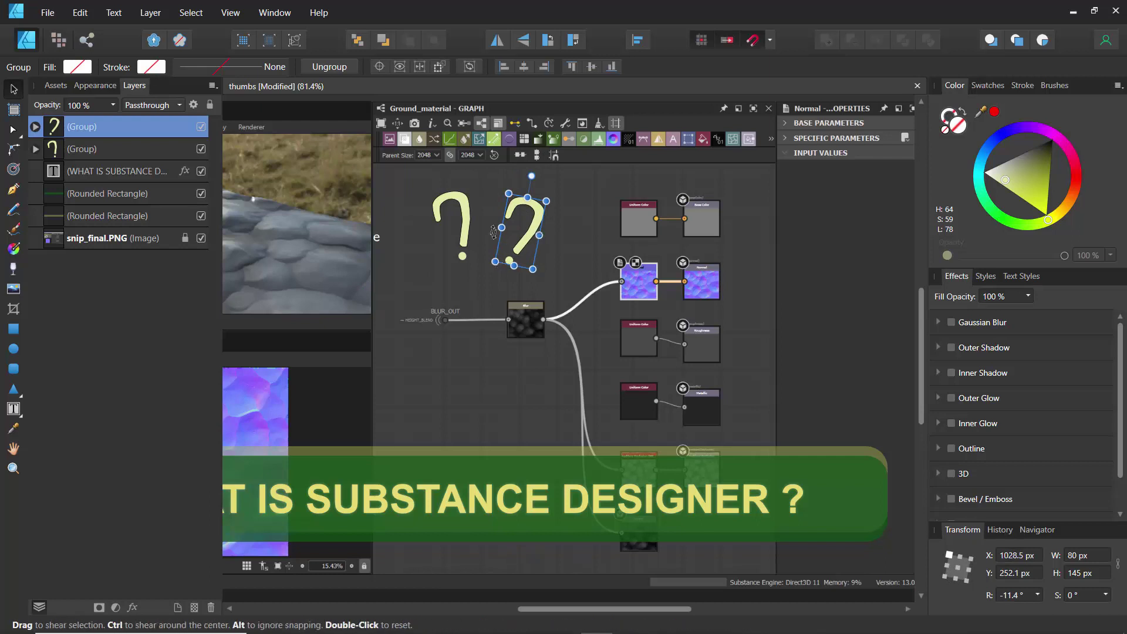
key("ctrl+j")
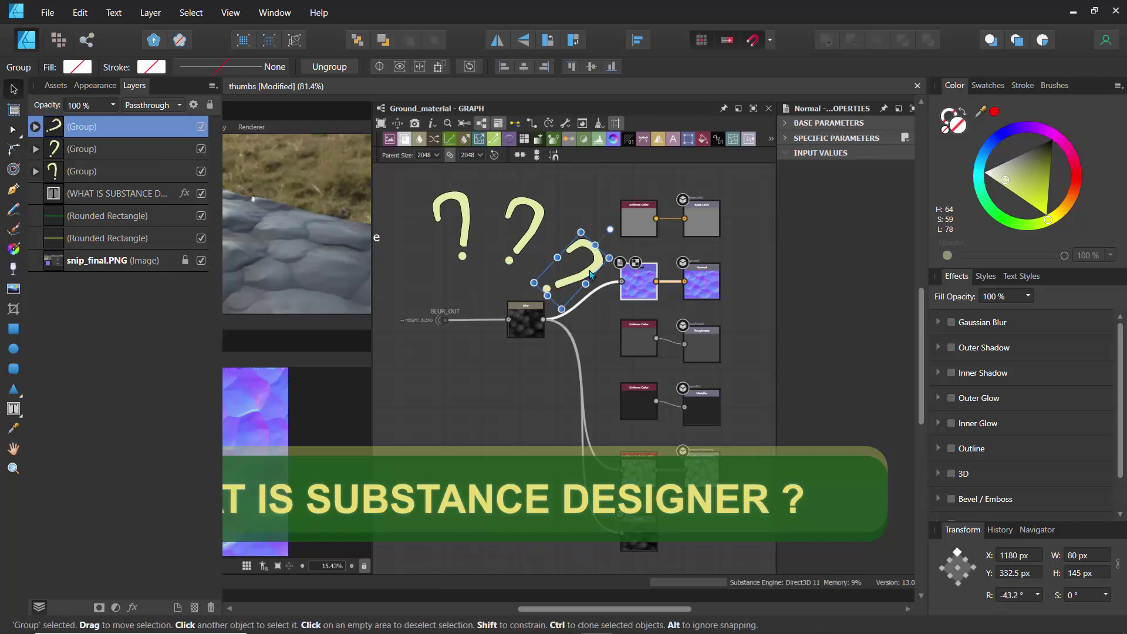
left_click_drag(589, 274, 596, 264)
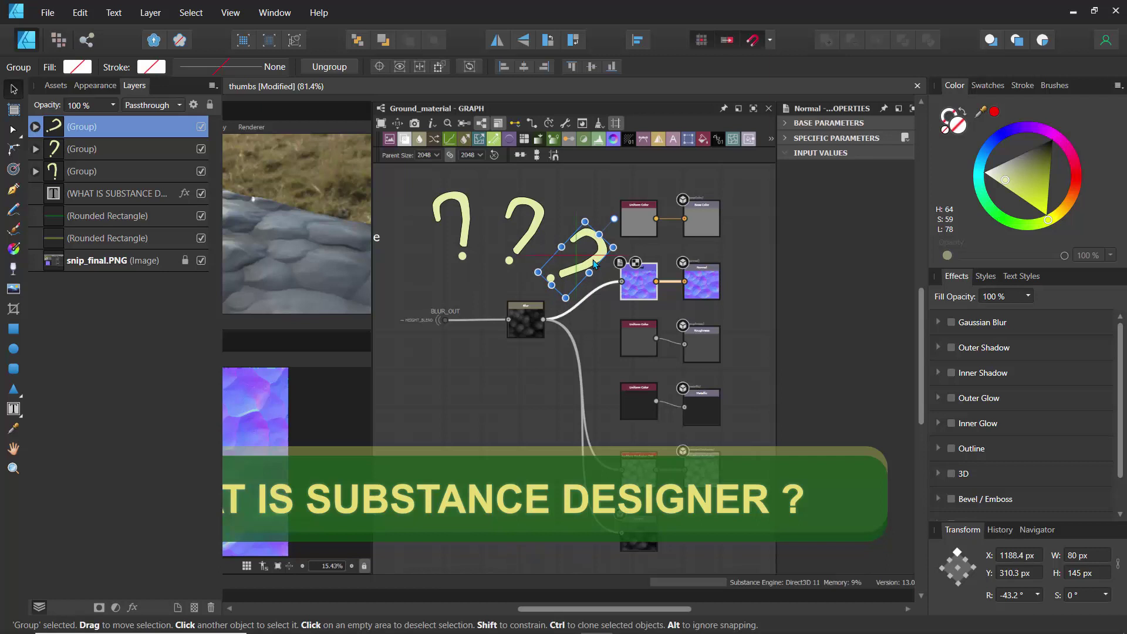
Step: Shrink the two outer question marks to about 61 × 109 px and 64 × 109 px, leaving the middle one largest
left_click(440, 214)
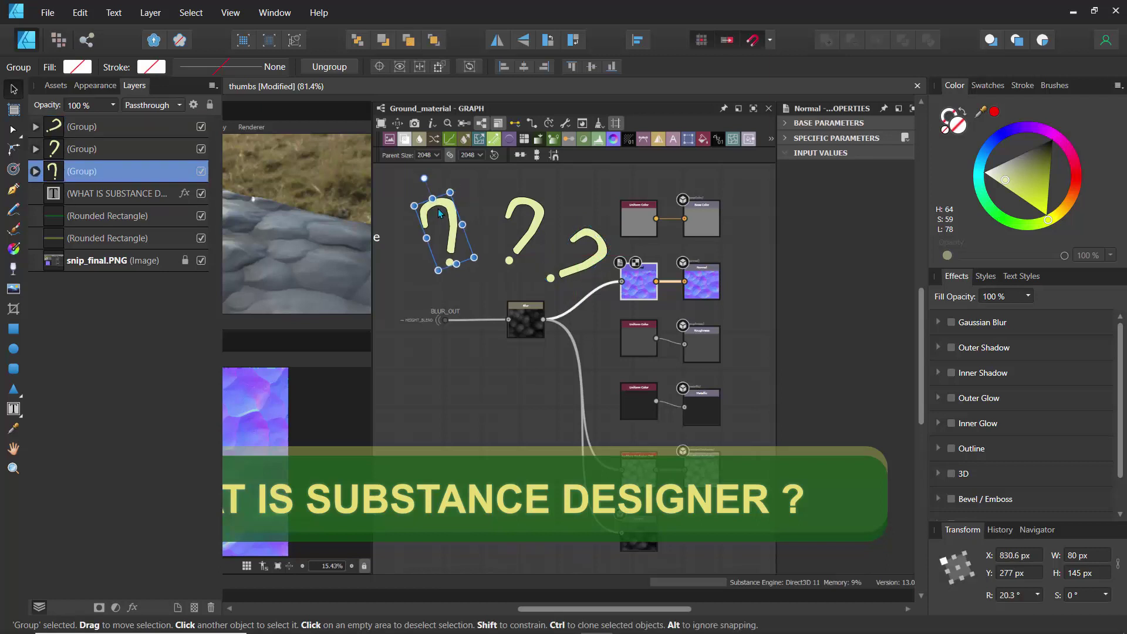
mouse_move(440, 215)
left_mouse_down()
mouse_move(445, 227)
mouse_move(432, 230)
left_mouse_up()
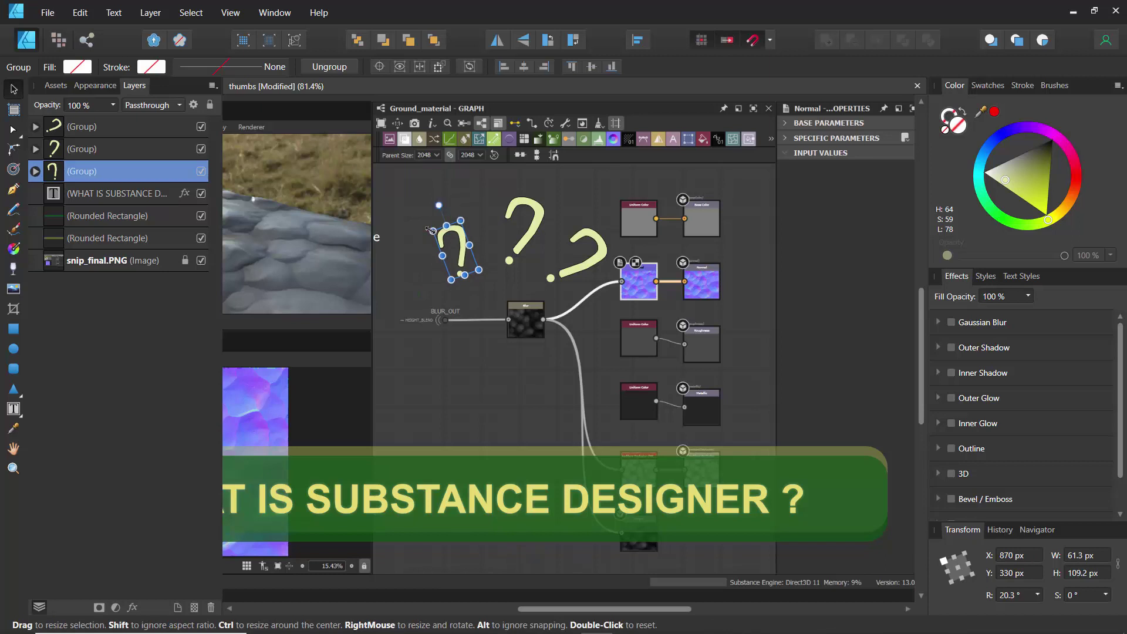
left_click(532, 203)
left_click(596, 250)
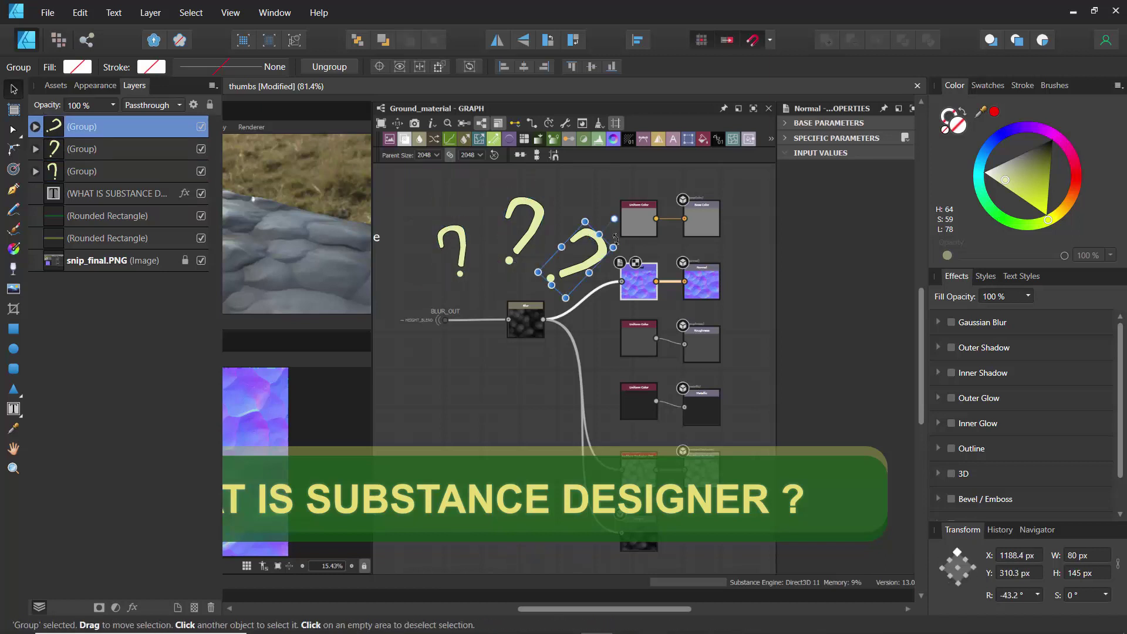
left_click_drag(613, 248, 578, 274)
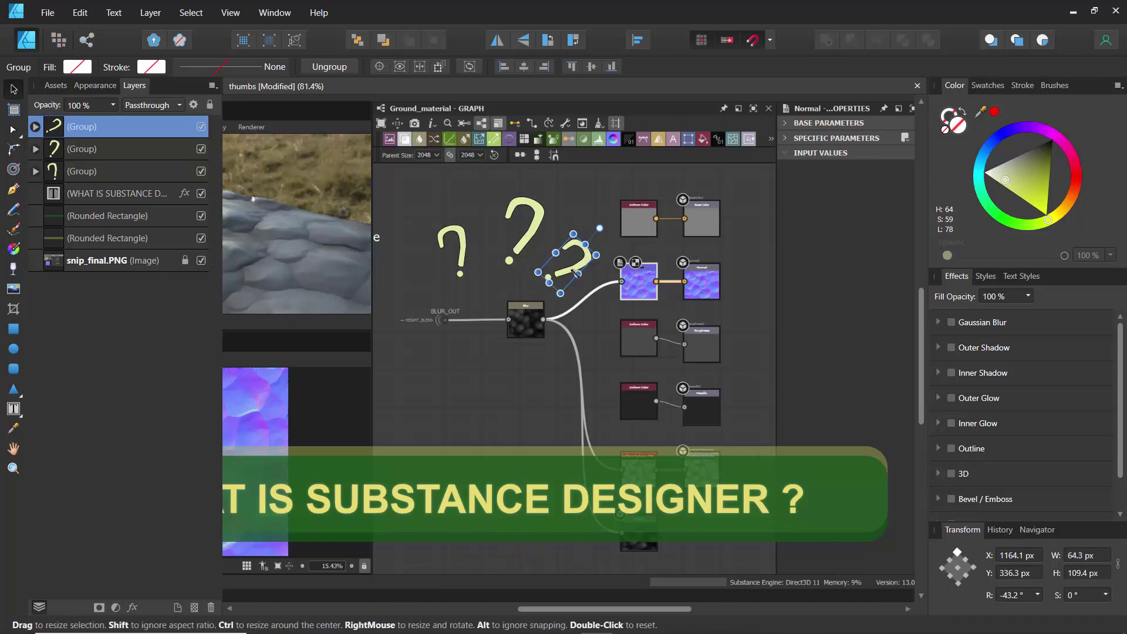
Step: Examine the whole thumbnail composition with the three question marks above the title banner
left_click(424, 343)
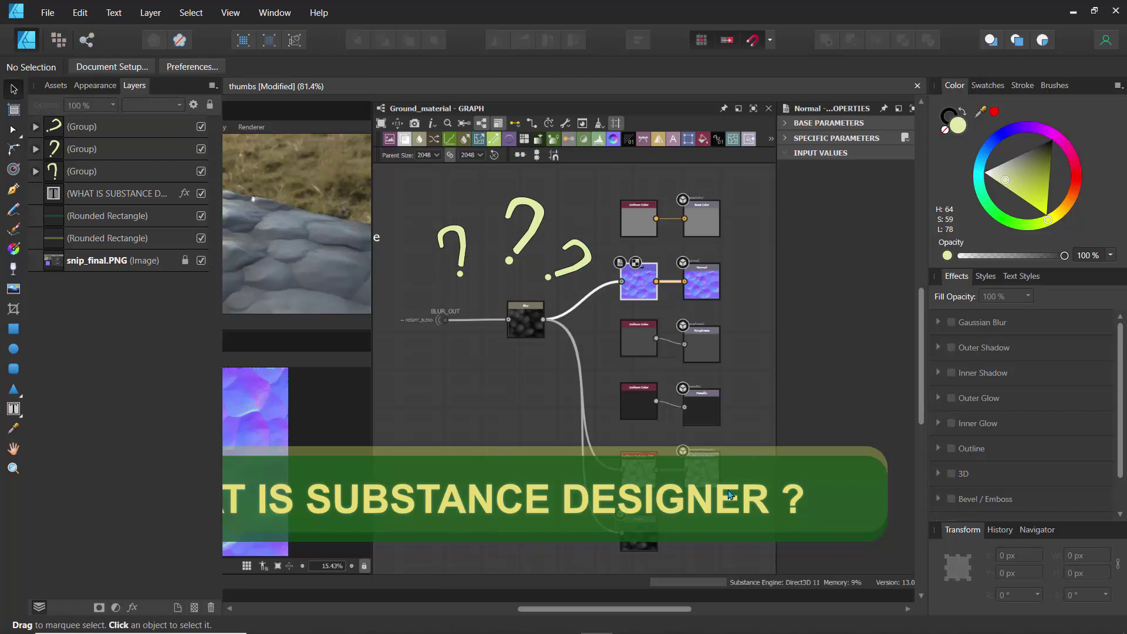
scroll(519, 414, "down", 5)
scroll(513, 411, "up", 3)
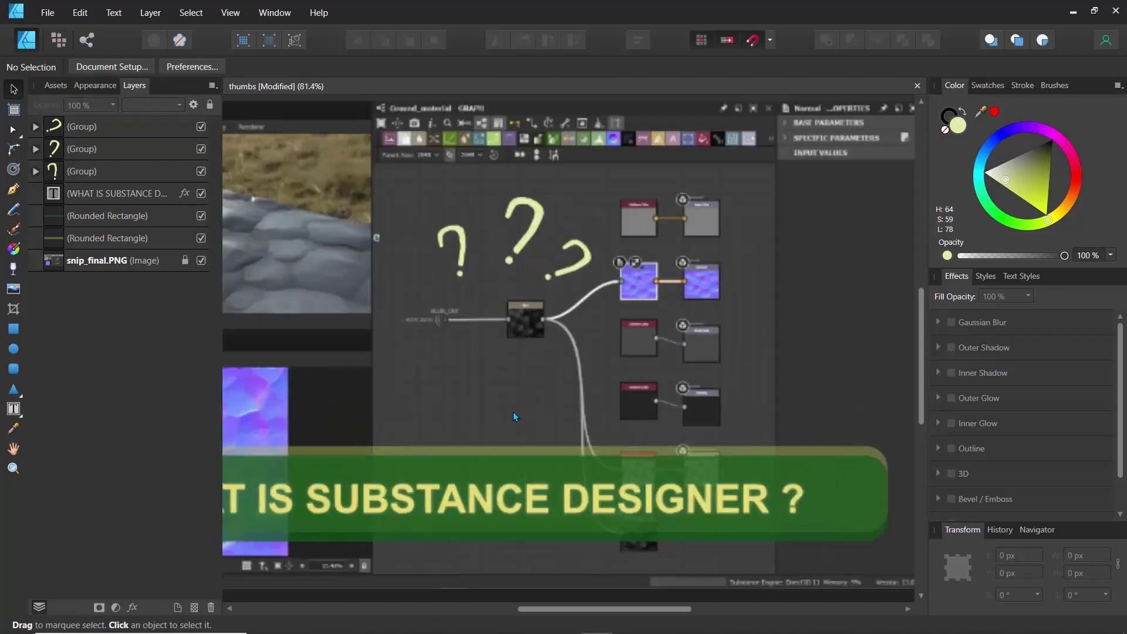
scroll(513, 411, "down", 3)
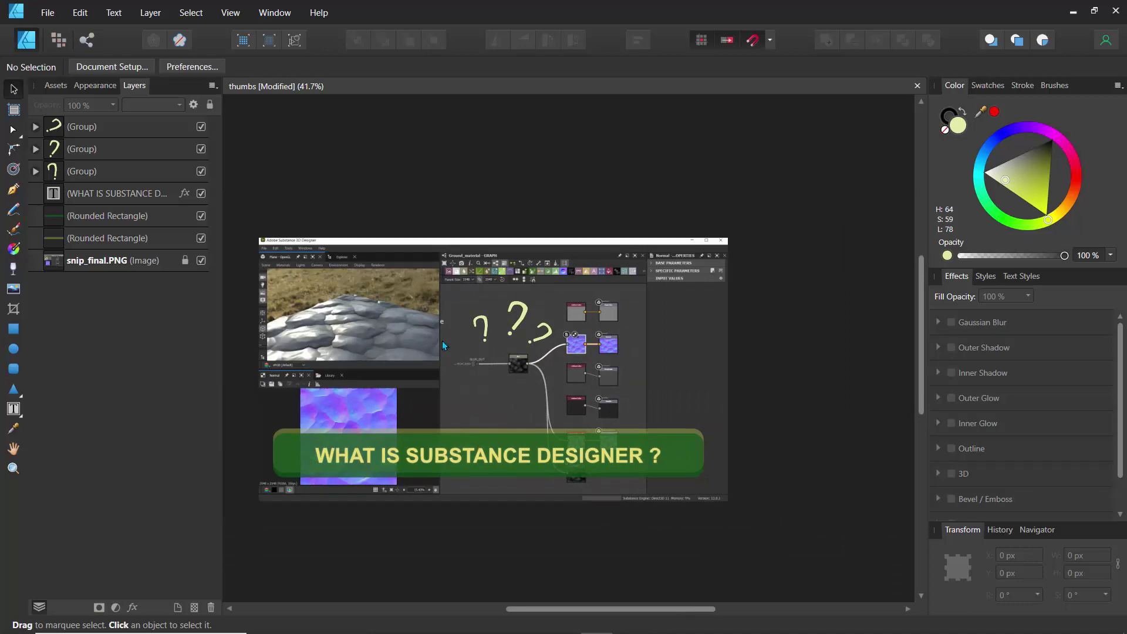
scroll(455, 359, "up", 4)
scroll(456, 359, "down", 2)
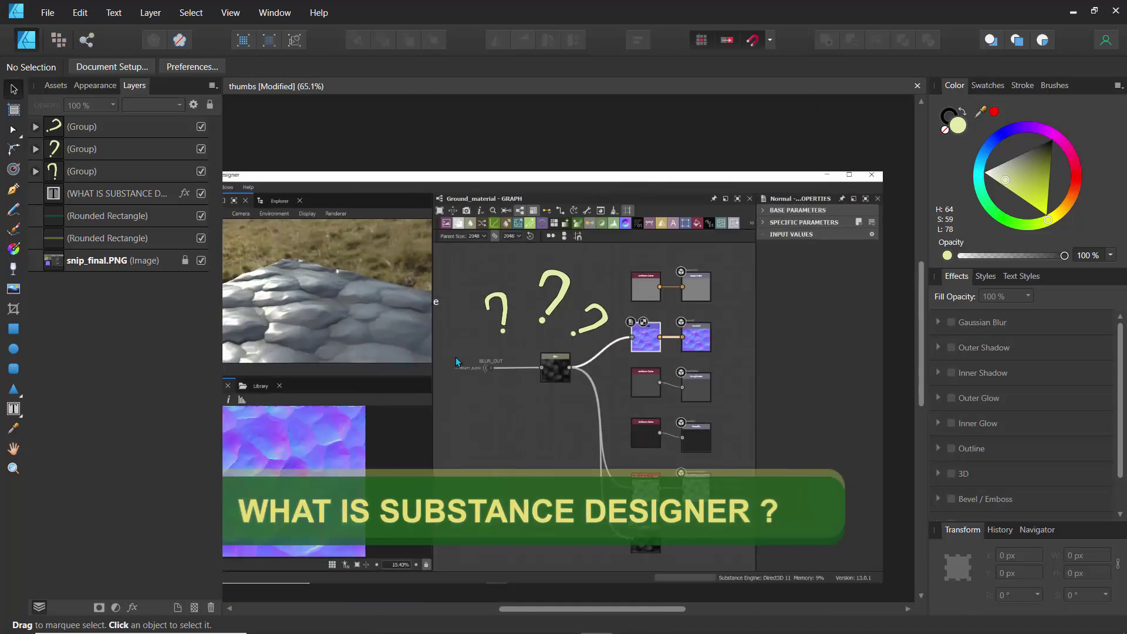
scroll(455, 359, "down", 1)
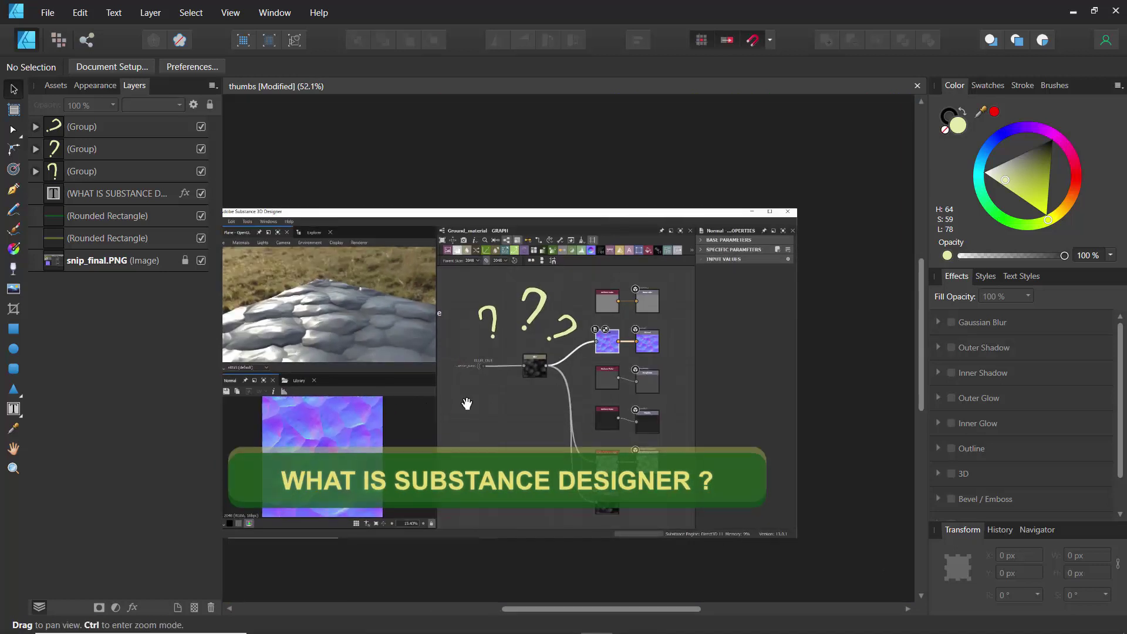
mouse_move(494, 408)
left_mouse_down()
mouse_move(529, 421)
mouse_move(509, 417)
left_mouse_up()
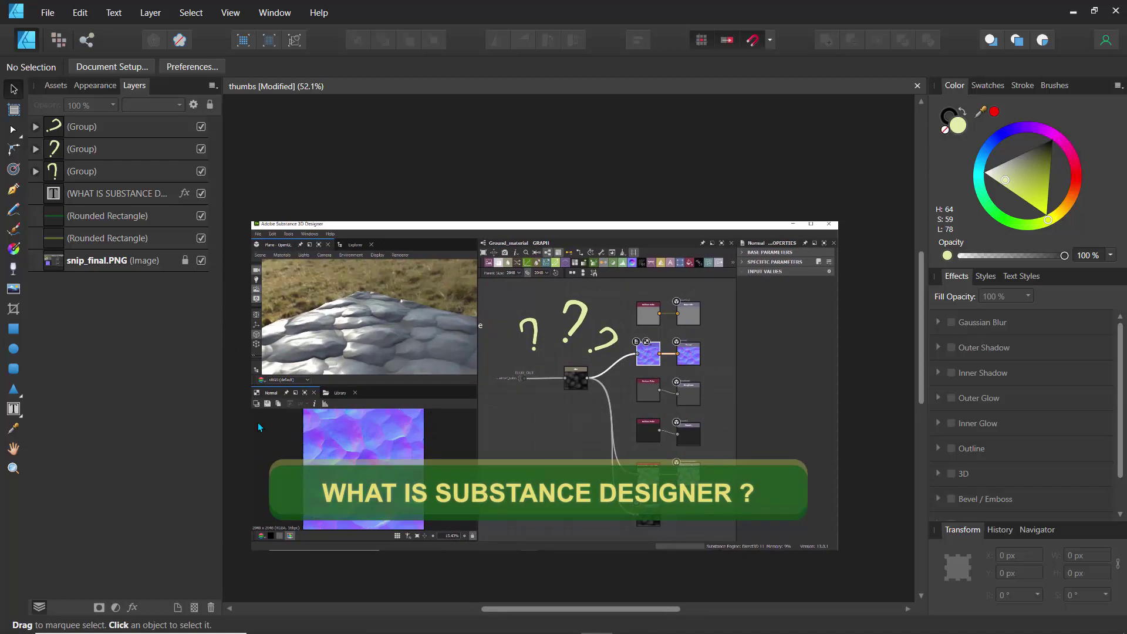
Step: Draw a 220 × 220 px rounded rectangle at X 1620 px, Y 300 px over the properties area and fill it dark green
left_click(14, 369)
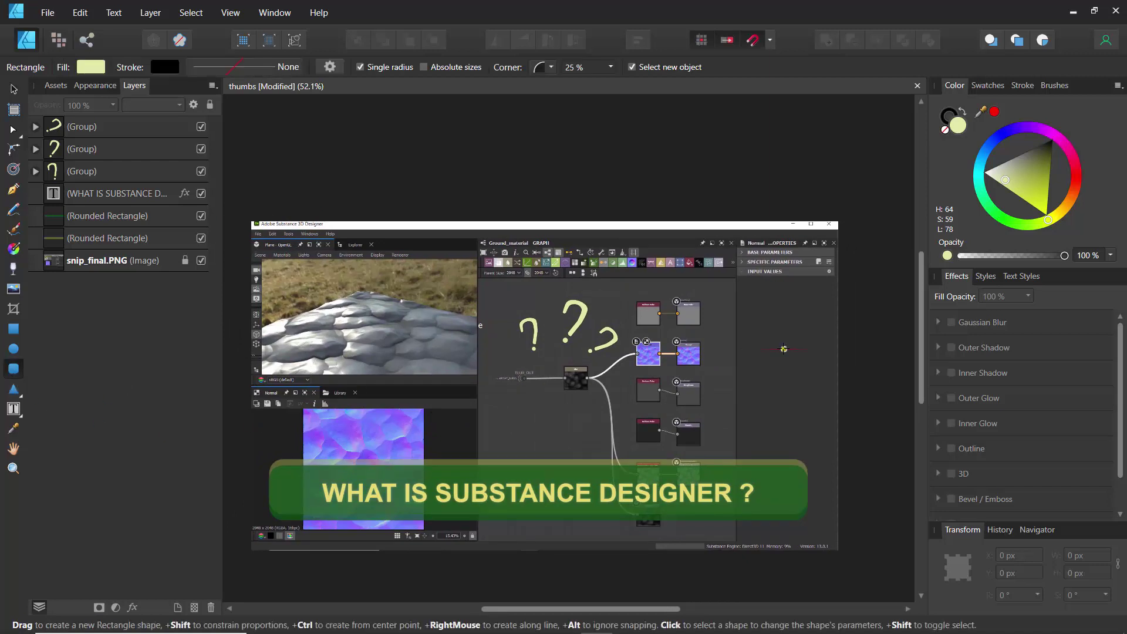
mouse_move(748, 313)
left_mouse_down()
mouse_move(821, 391)
mouse_move(817, 381)
left_mouse_up()
left_click(994, 212)
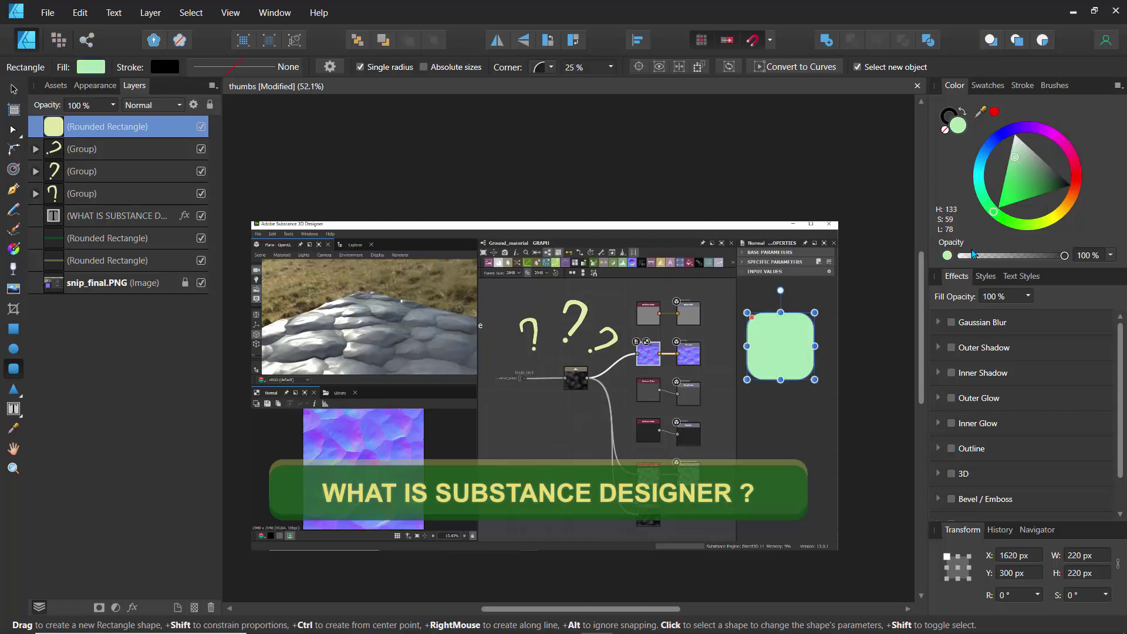
left_click(1044, 186)
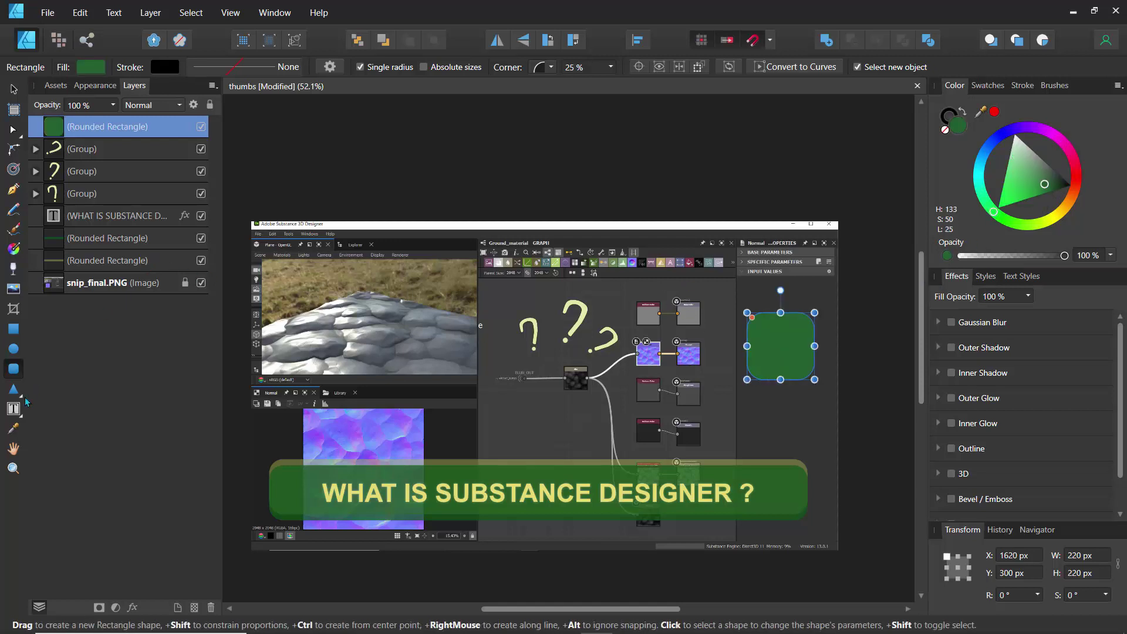
left_click(457, 138)
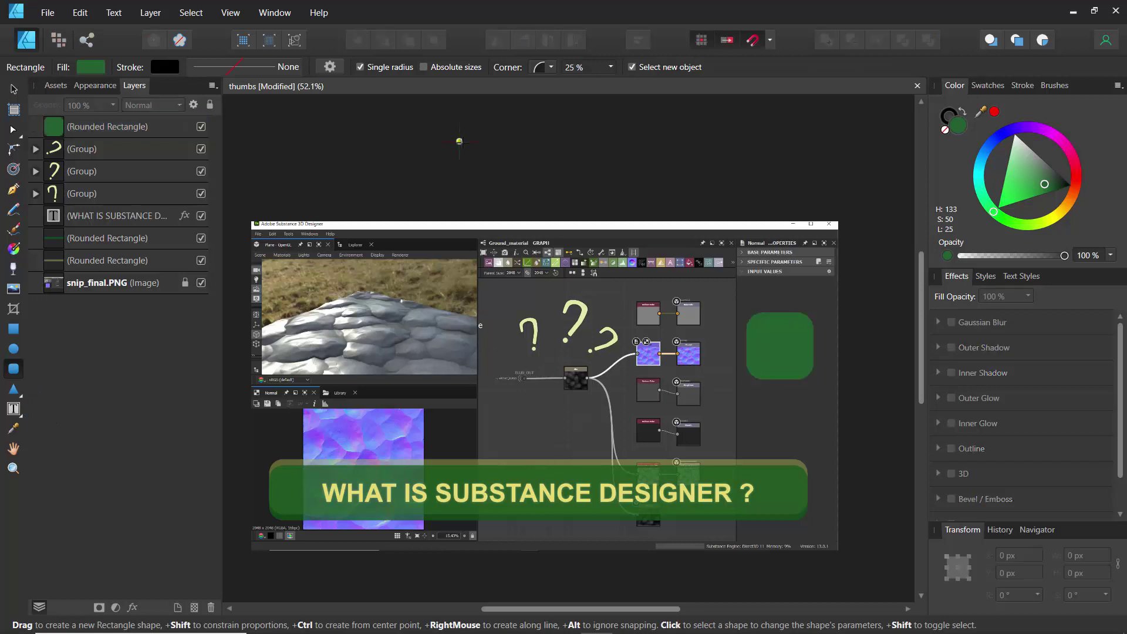
Step: Add a 140 × 100 px text frame reading "Ds" inside the dark green rounded square
left_click(13, 409)
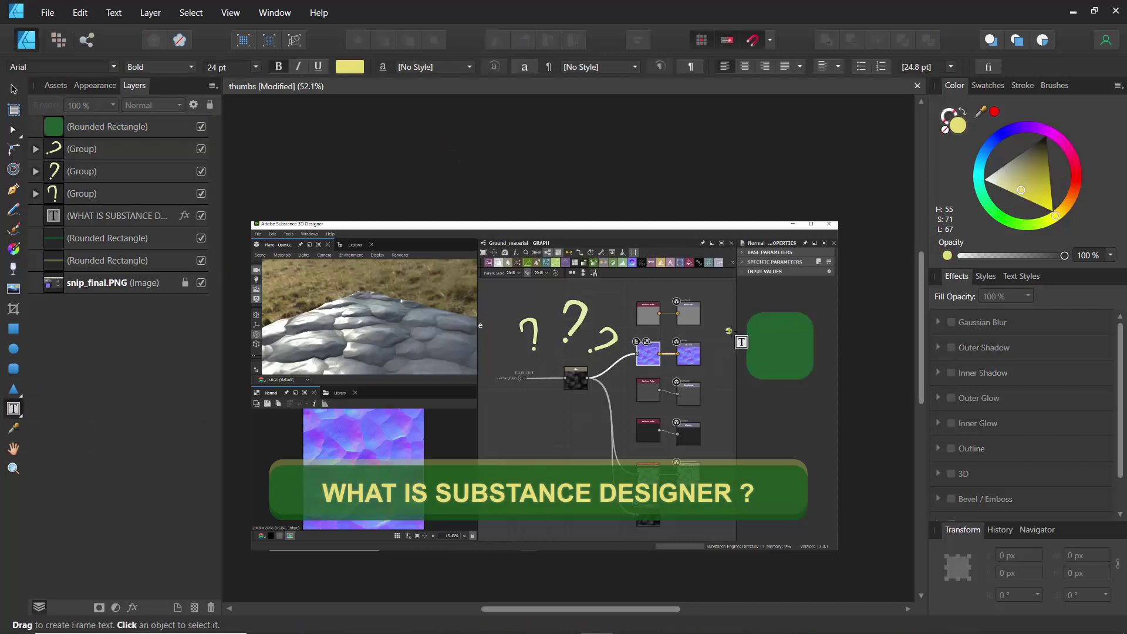
left_click_drag(778, 361, 802, 368)
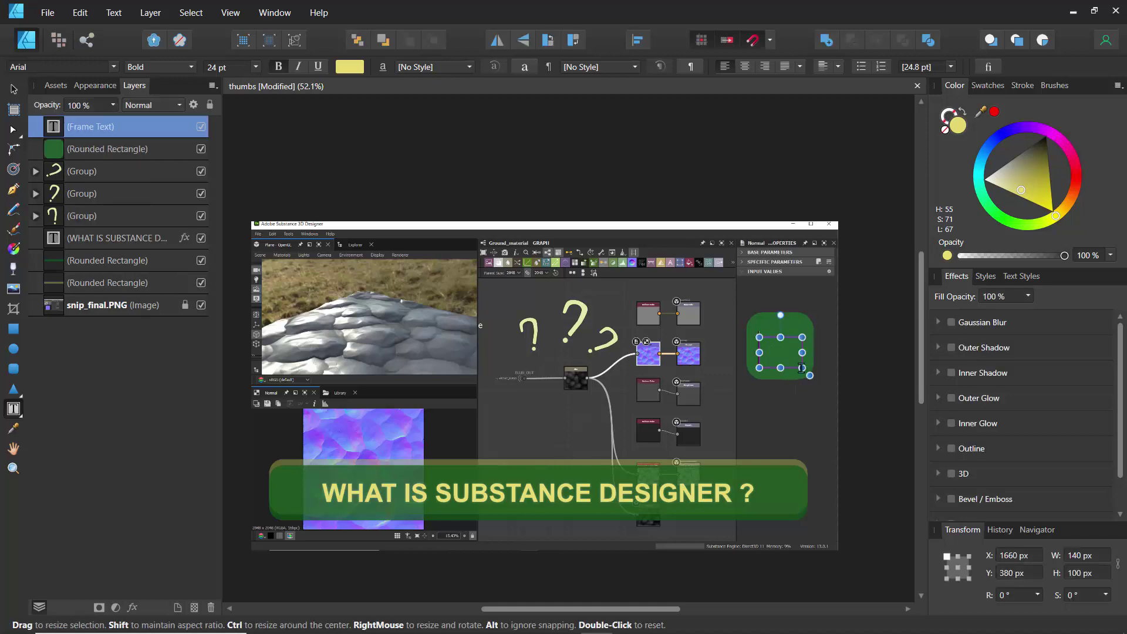
scroll(801, 368, "up", 6)
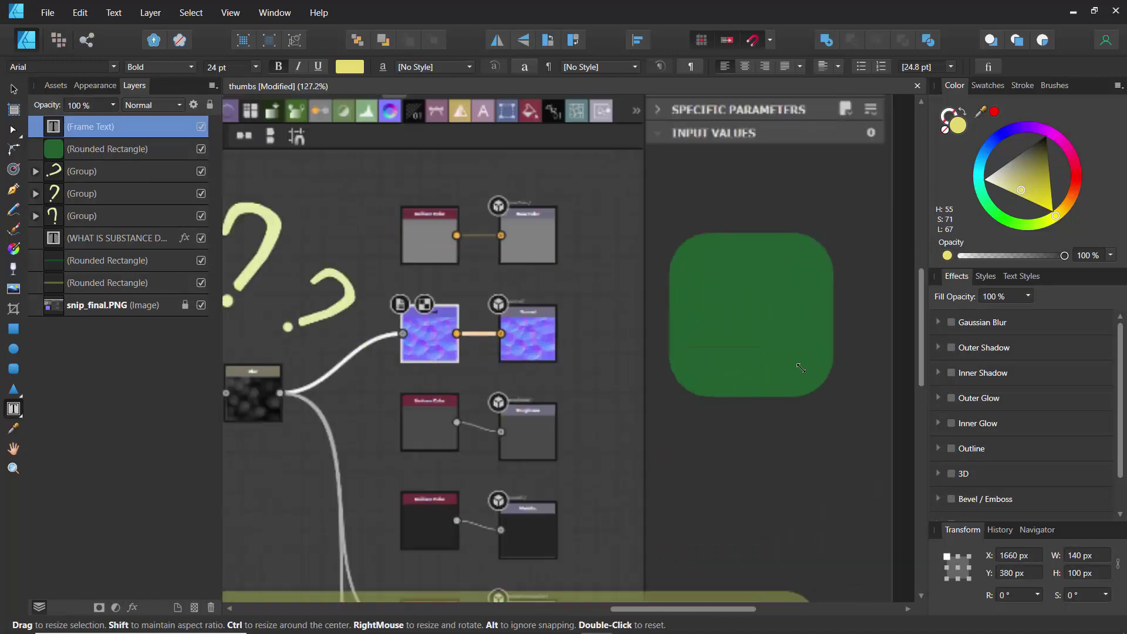
type("d")
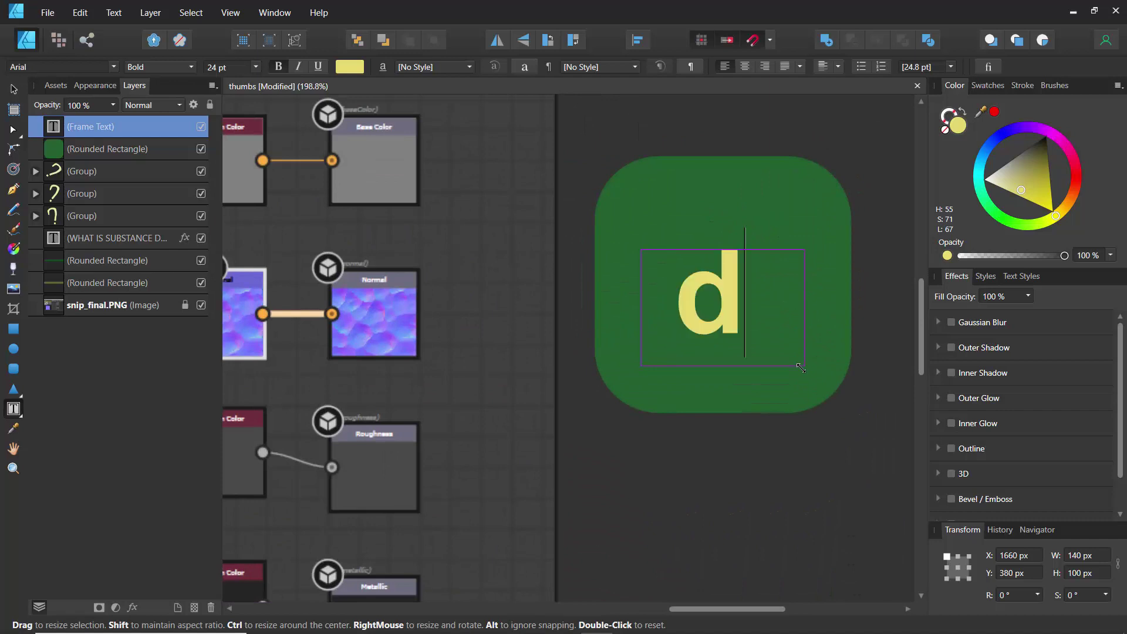
key("BackSpace")
type("D")
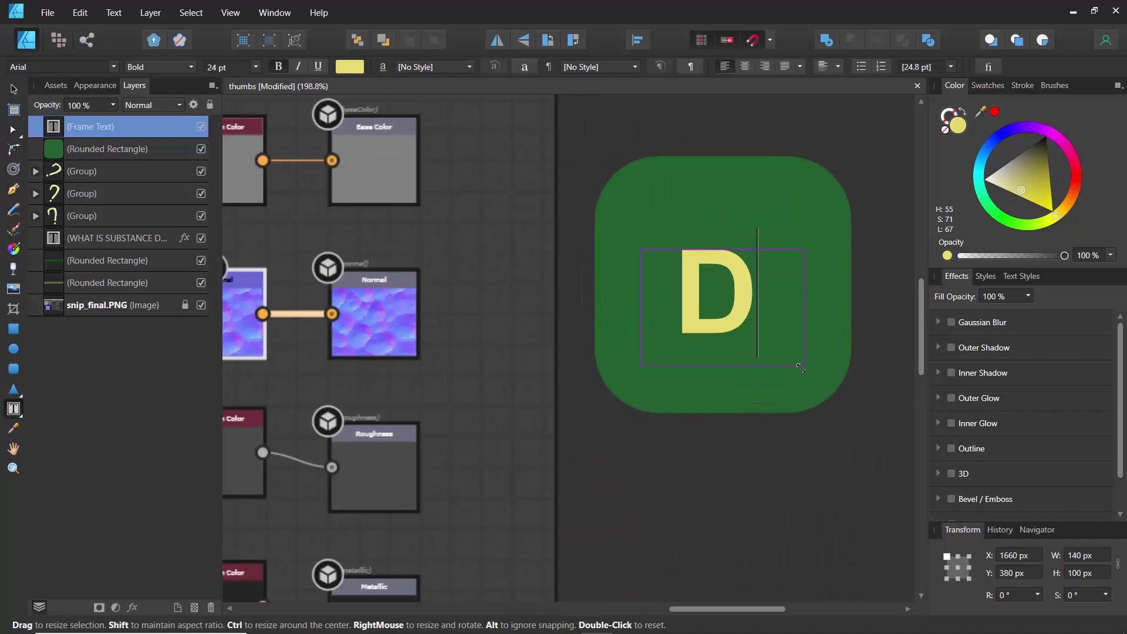
type("s")
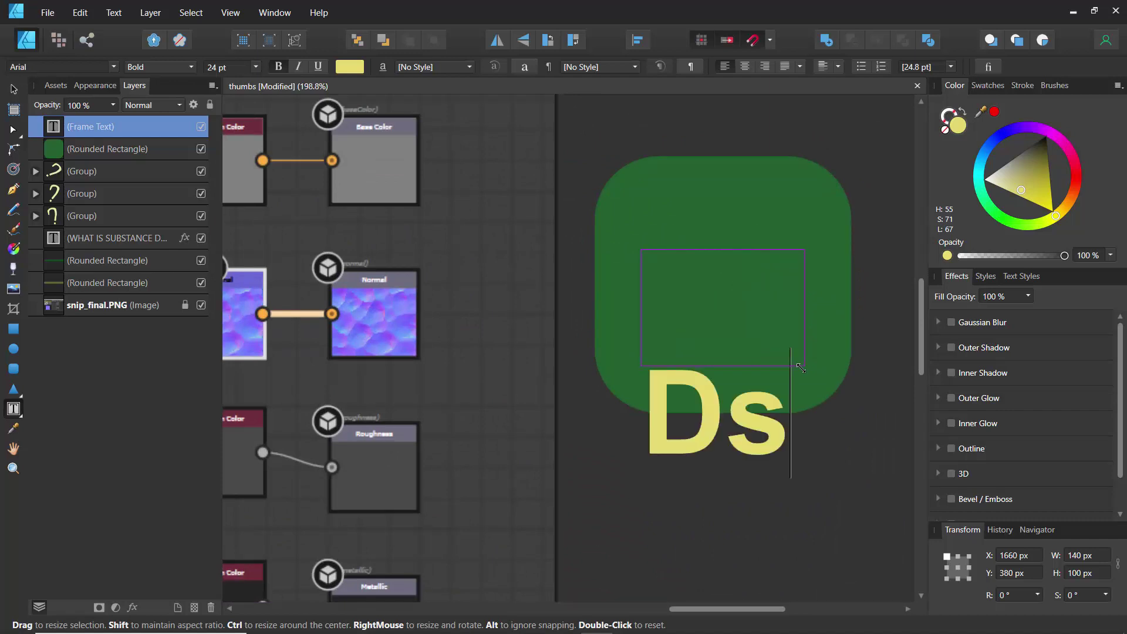
key("Escape")
key("Escape")
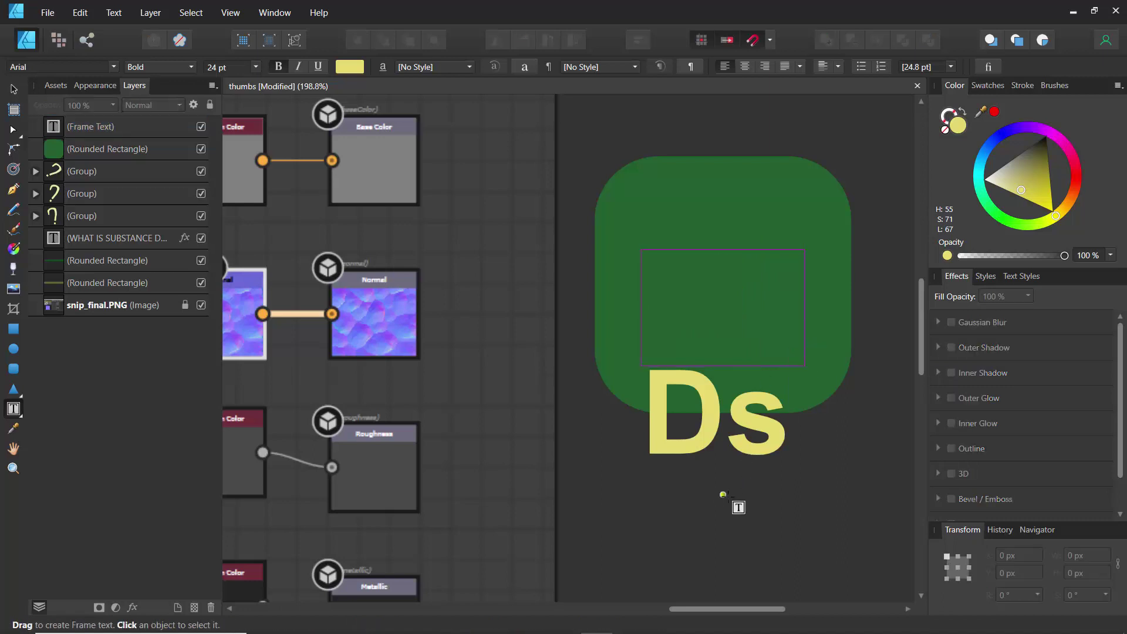
left_click(655, 439)
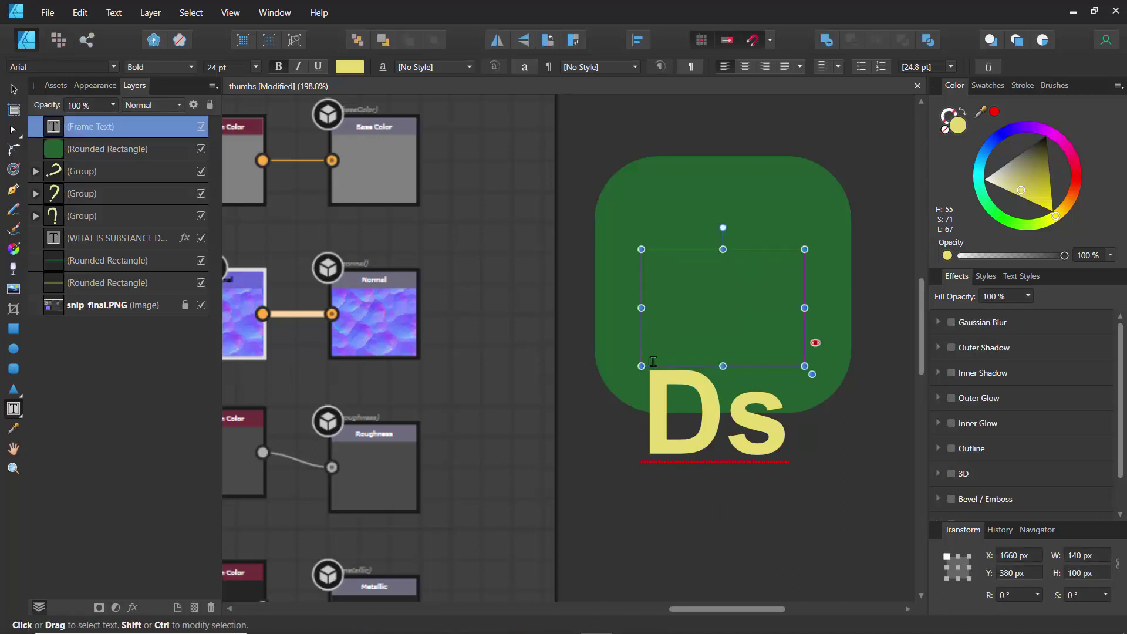
Step: Widen the "Ds" text frame to 170 px and move it to X 1645 px, Y 368.4 px on the green square
key("End")
key("shift+Left")
key("ctrl+a")
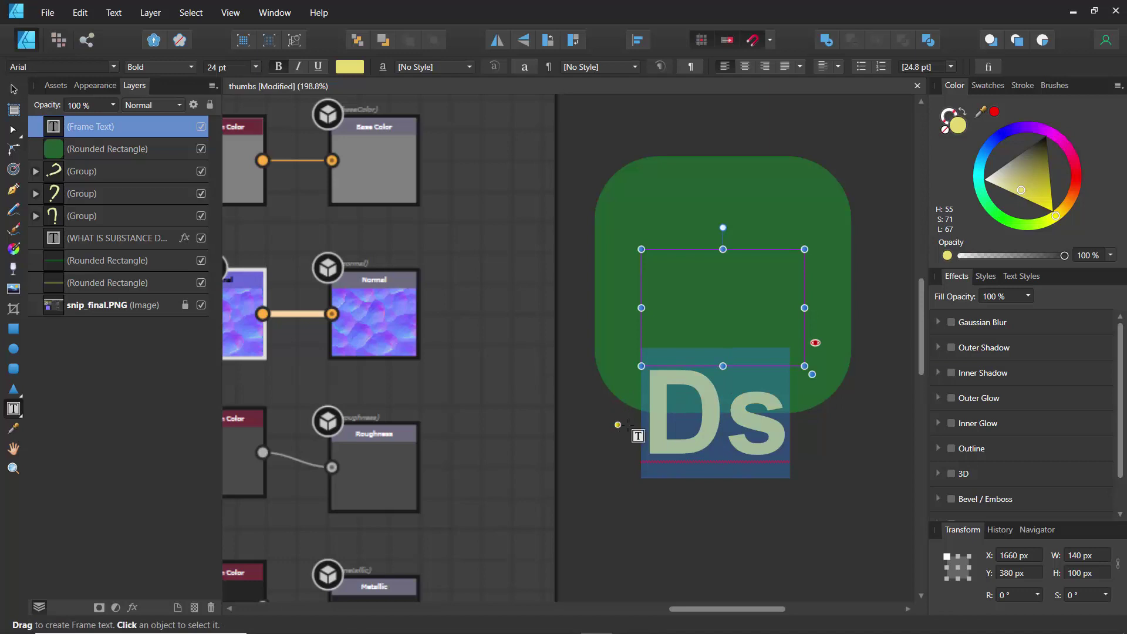
left_click(258, 69)
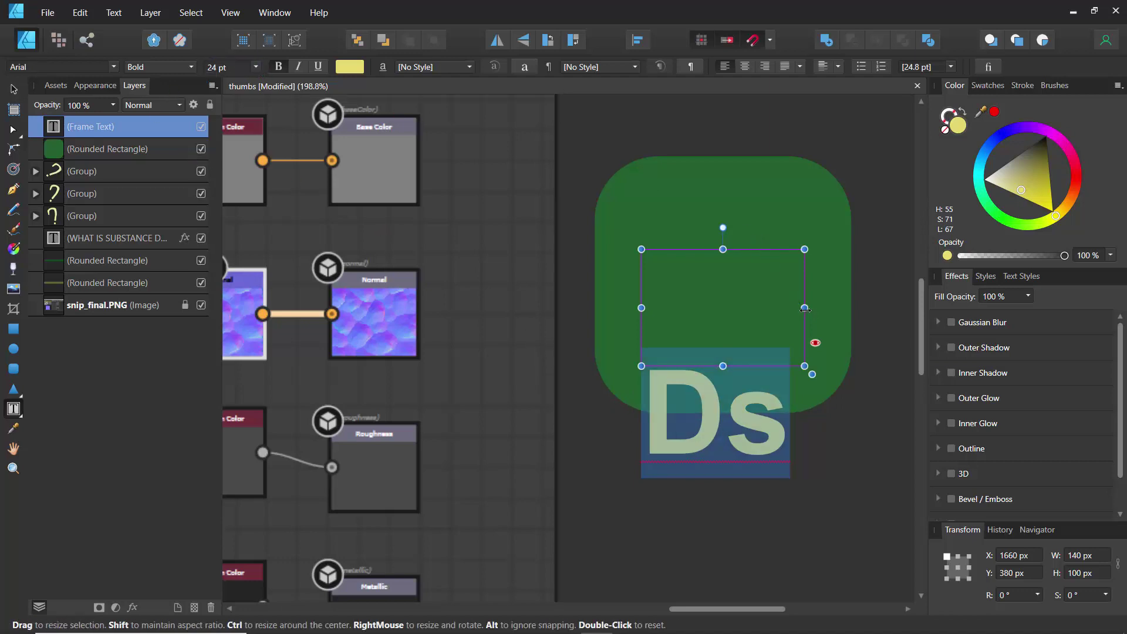
left_click_drag(804, 310, 840, 310)
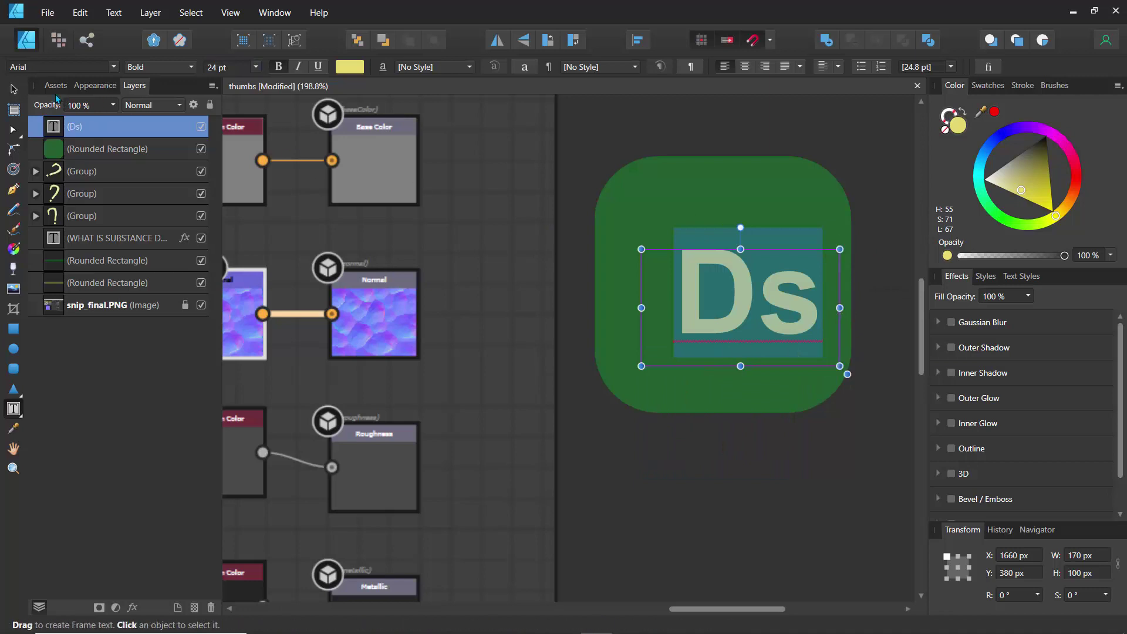
left_click(15, 90)
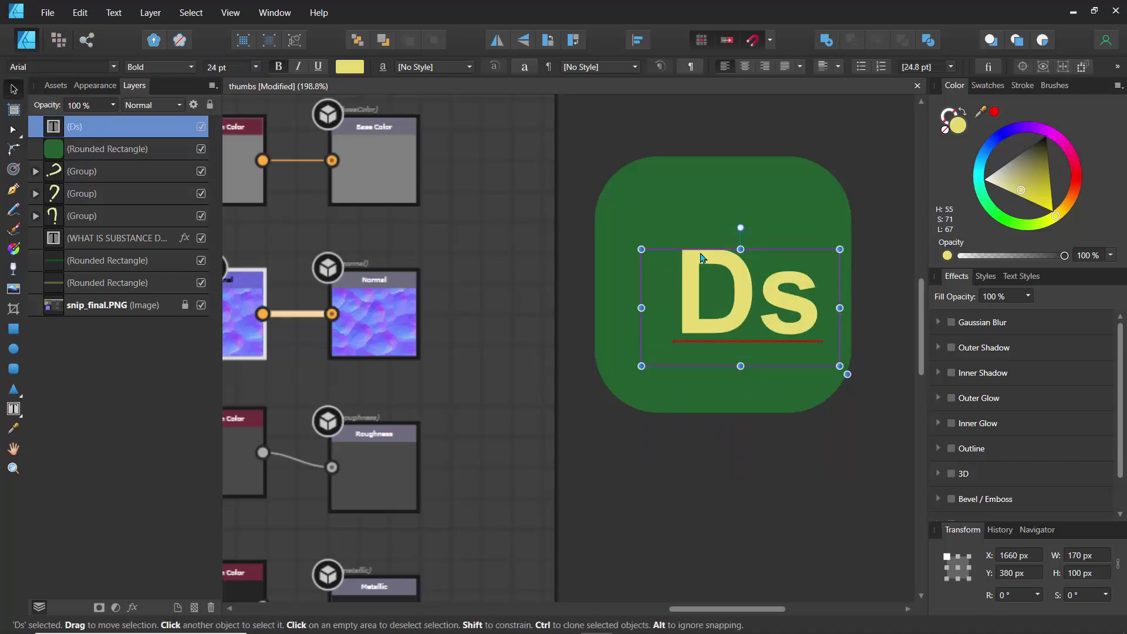
left_click_drag(716, 263, 696, 250)
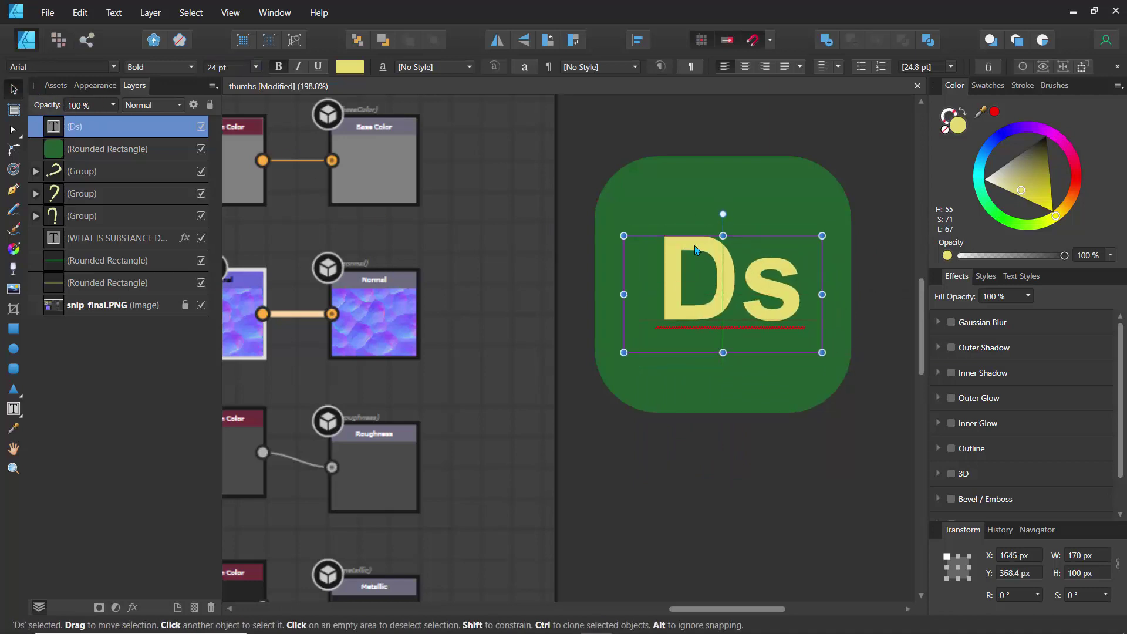
Step: Darken the rounded square's green fill to H 133, S 65, L 18
left_click(675, 180)
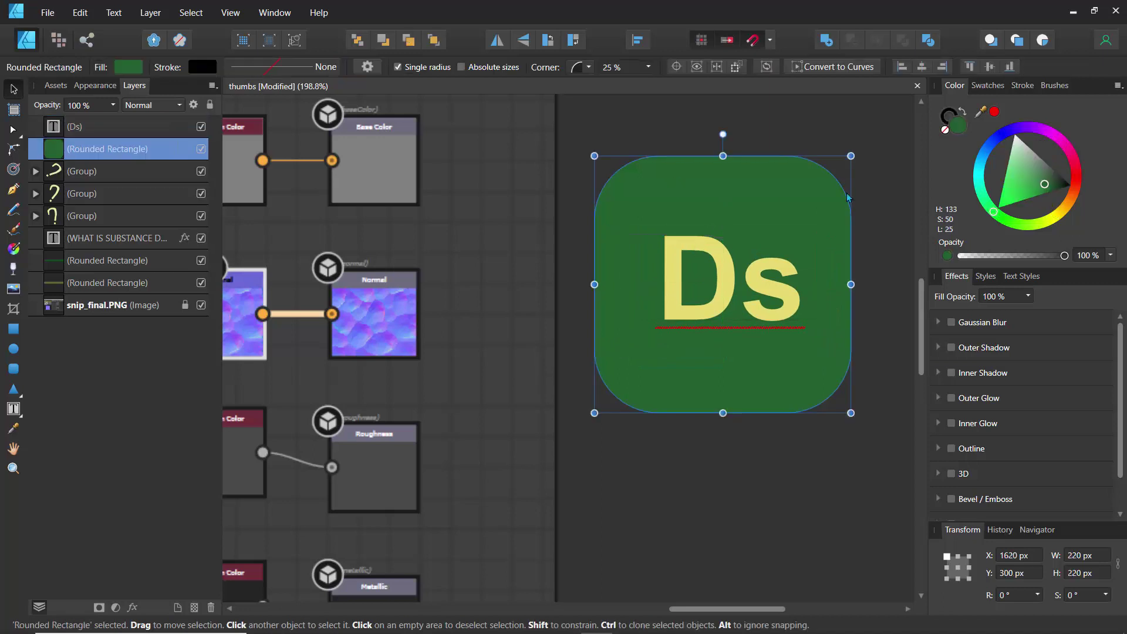
left_click_drag(1037, 195, 1049, 190)
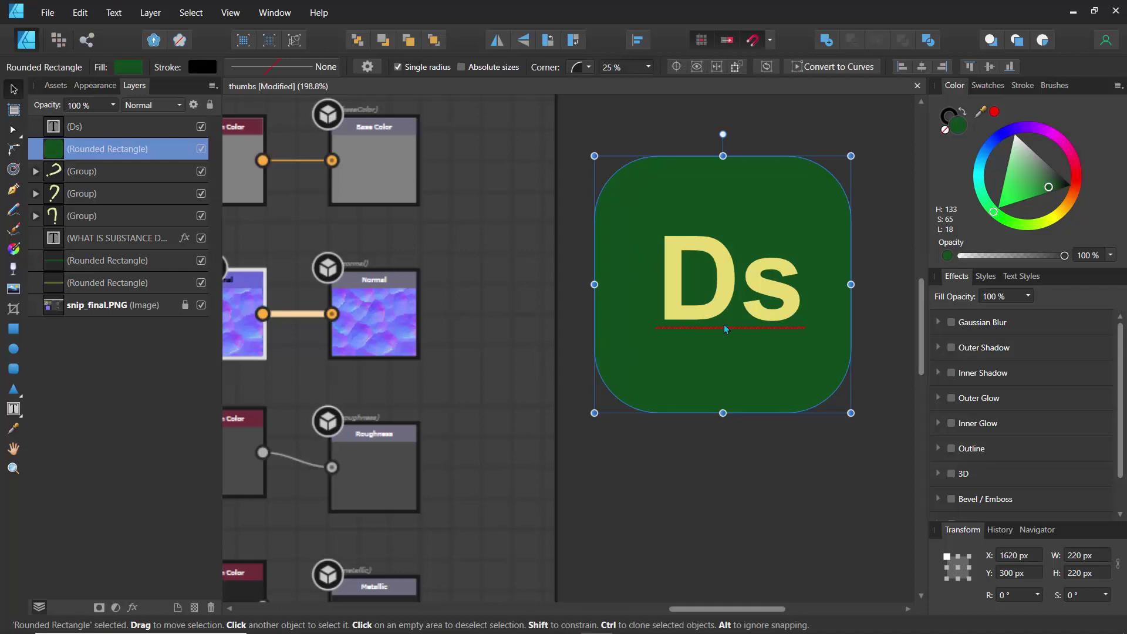
Step: Tilt the green square to -14.1° and the "Ds" text to -15°, shifting the square to X 1661.9 px, Y 278.3 px behind the letters
scroll(726, 329, "down", 5)
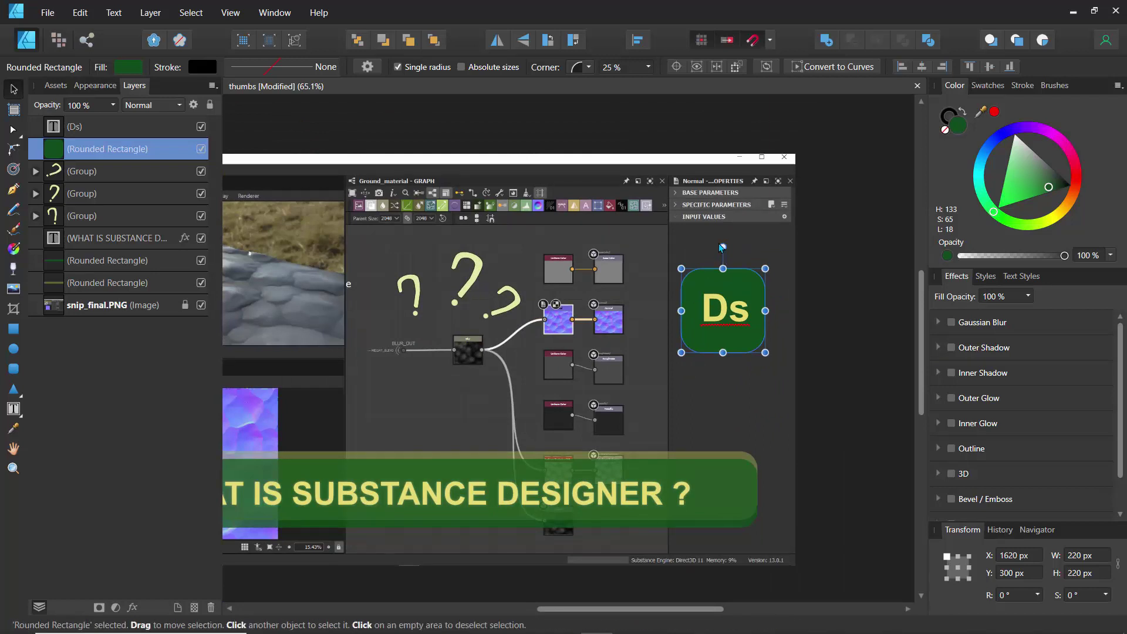
left_click_drag(722, 246, 737, 276)
left_click(717, 308)
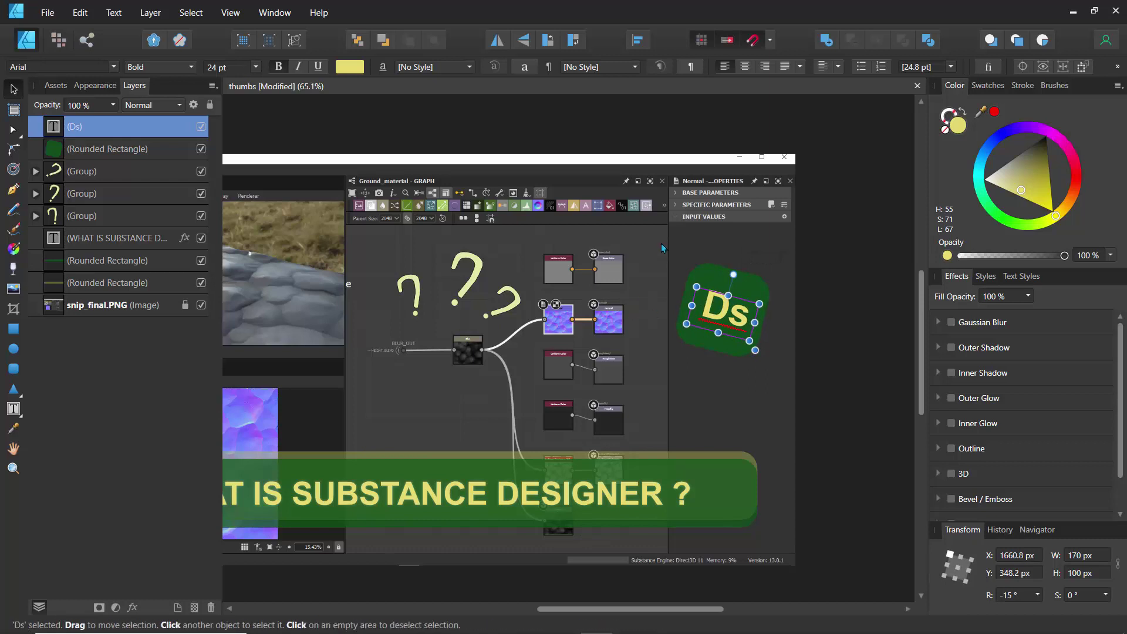
left_click(673, 234)
left_click(723, 274)
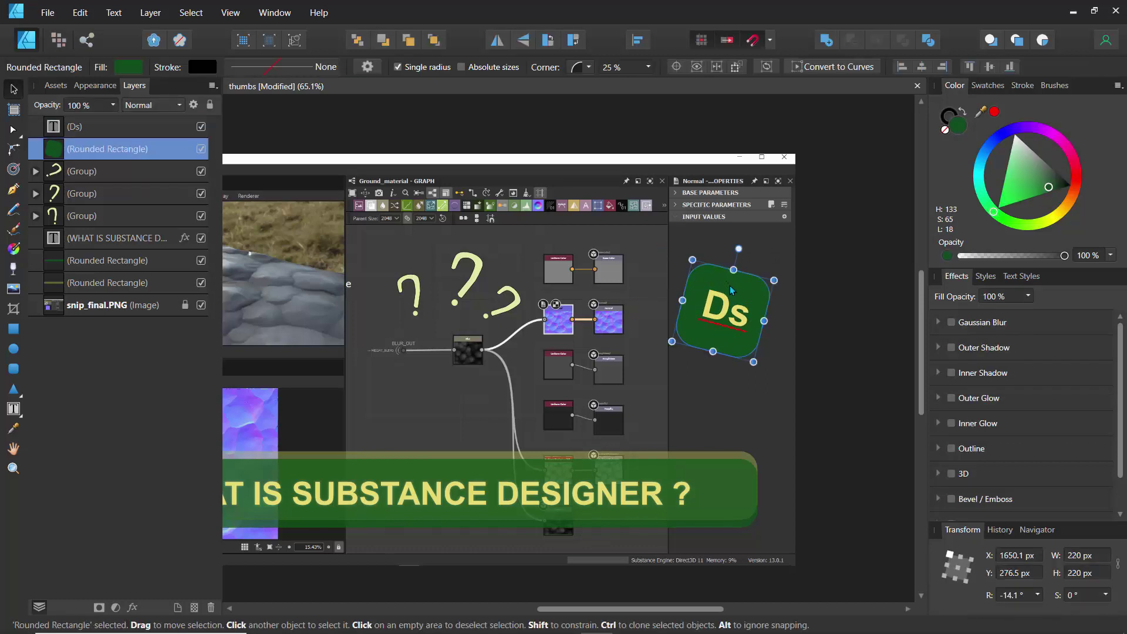
mouse_move(731, 290)
left_mouse_down()
mouse_move(634, 286)
mouse_move(742, 279)
mouse_move(740, 230)
mouse_move(736, 291)
left_mouse_up()
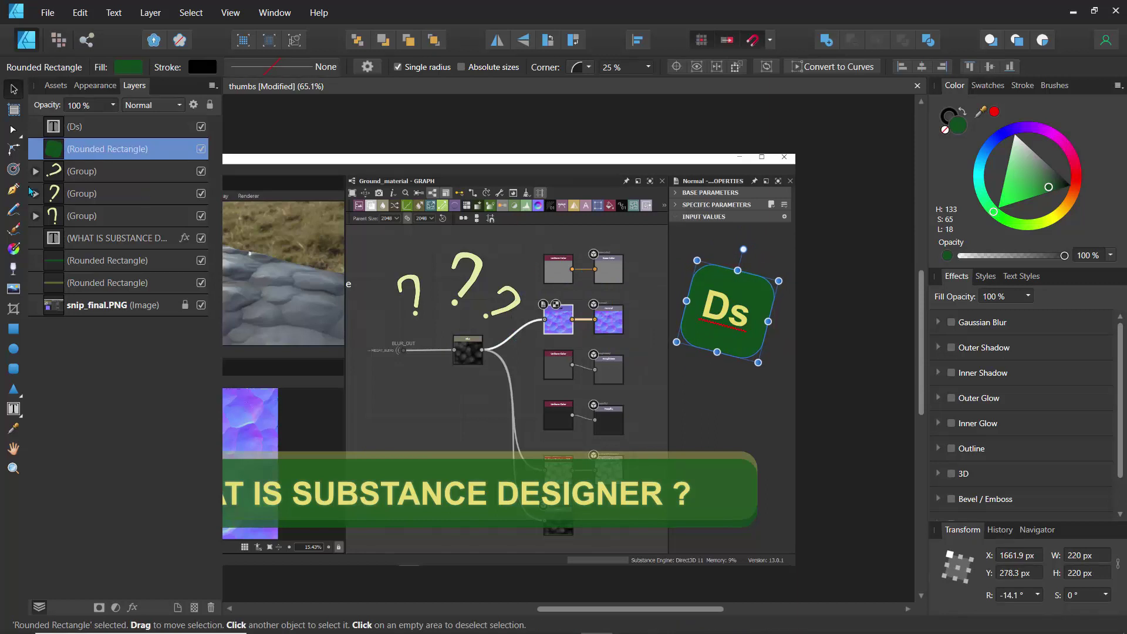
Step: Group the "Ds" text with its green square and move the badge beneath the three question marks at about X 865 px, Y 397 px
left_click(75, 128)
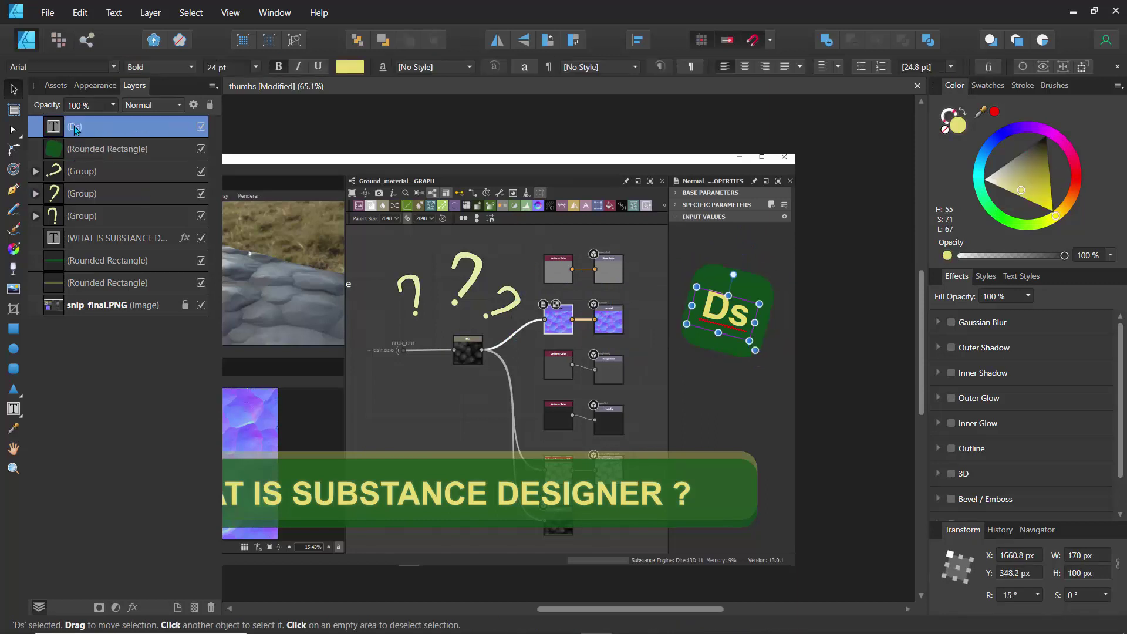
left_click(79, 151, "shift")
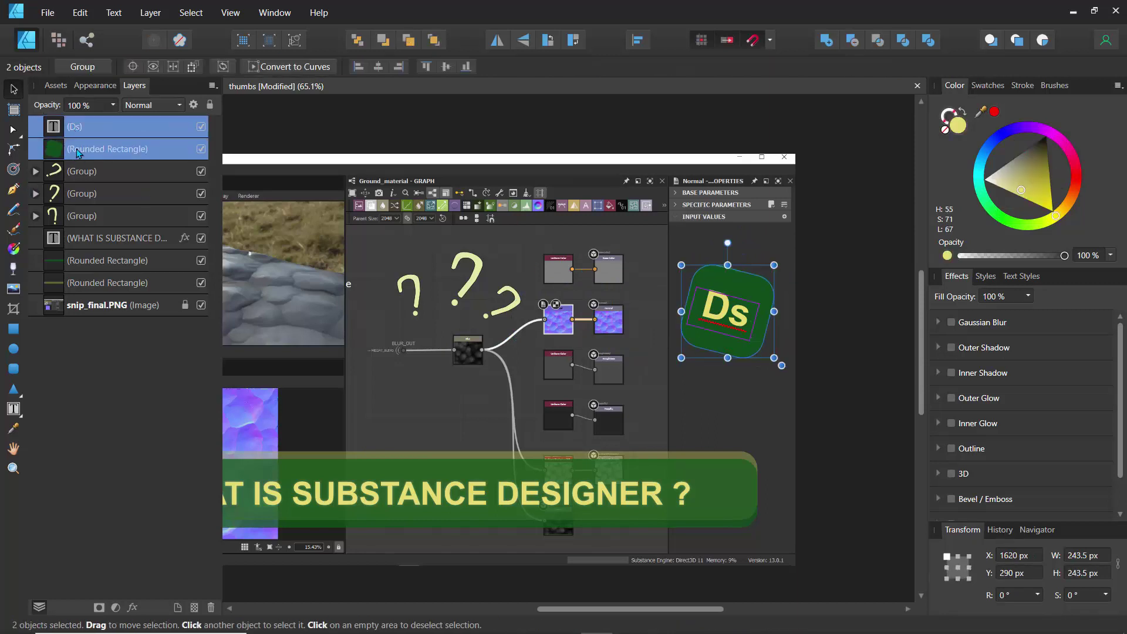
key("ctrl+g")
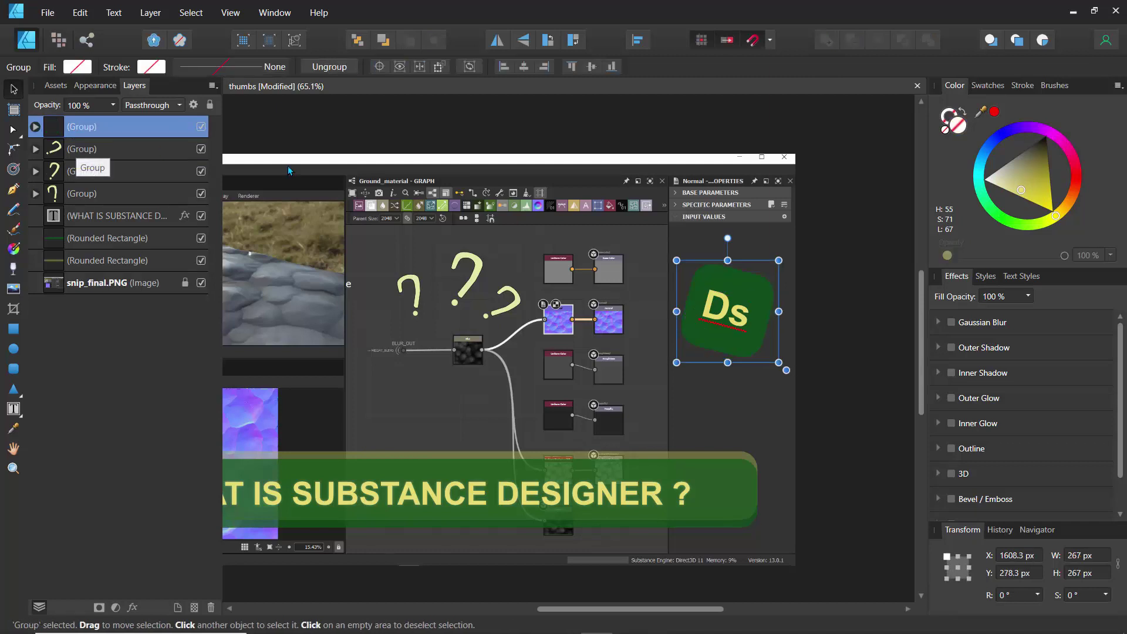
left_click_drag(701, 291, 445, 343)
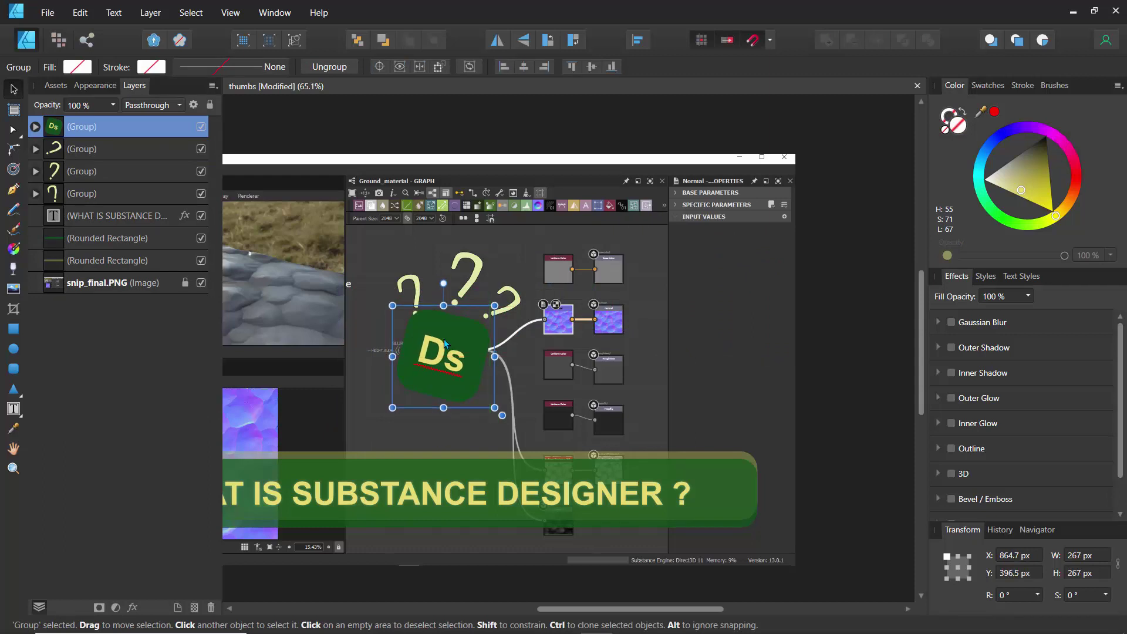
scroll(445, 344, "down", 3)
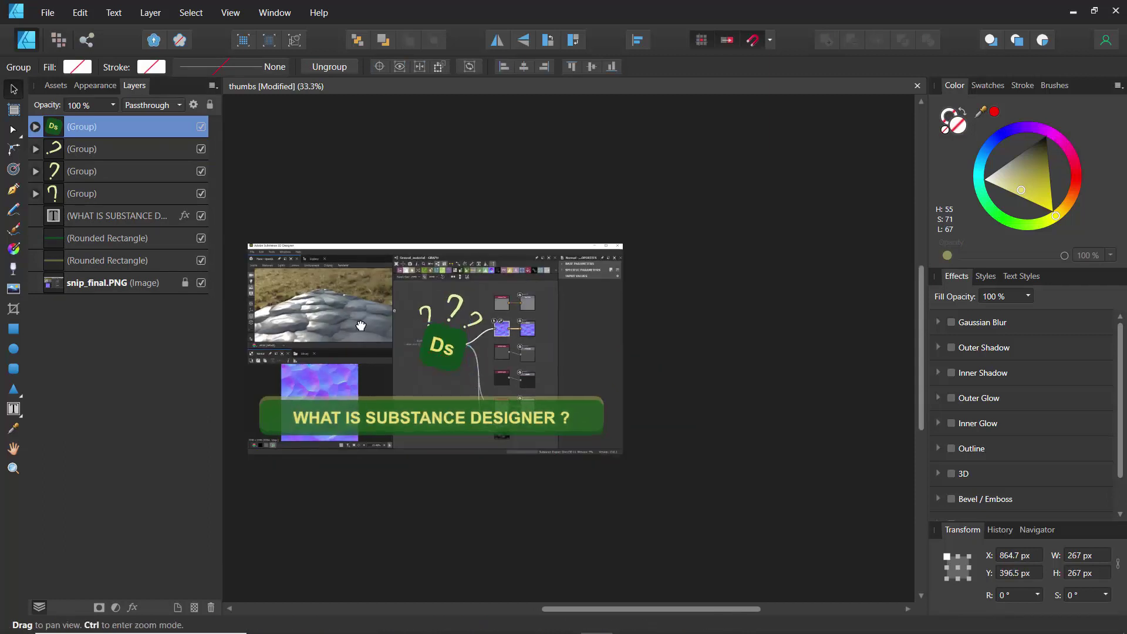
left_click_drag(440, 344, 488, 366)
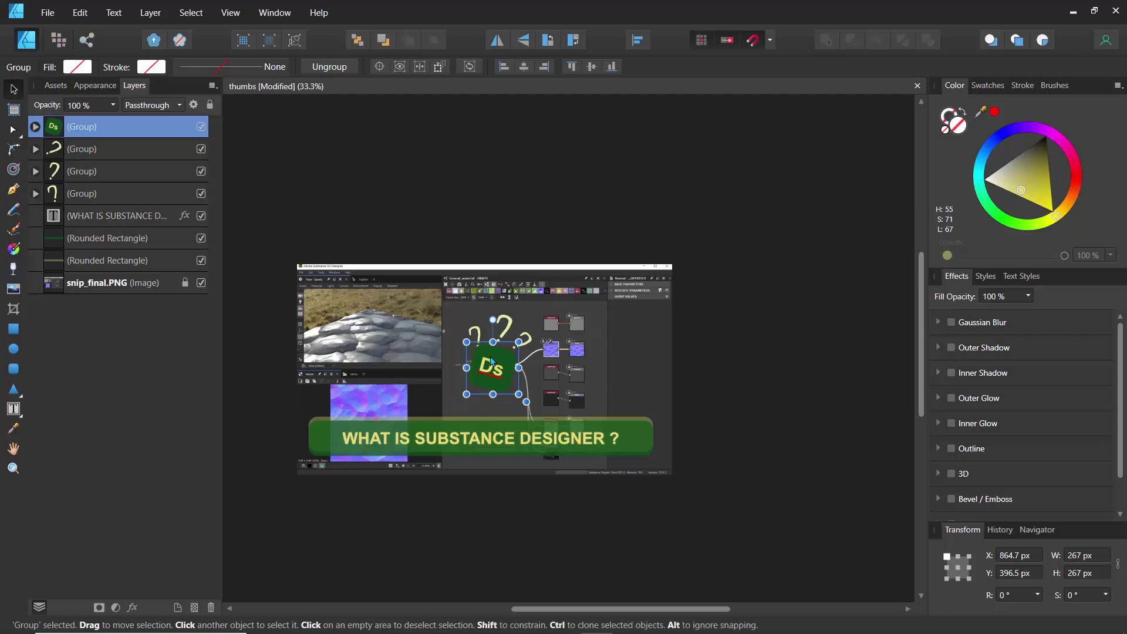
Step: Group the Ds badge with the three question marks and name the group "Shapes"
left_click(111, 150, "shift")
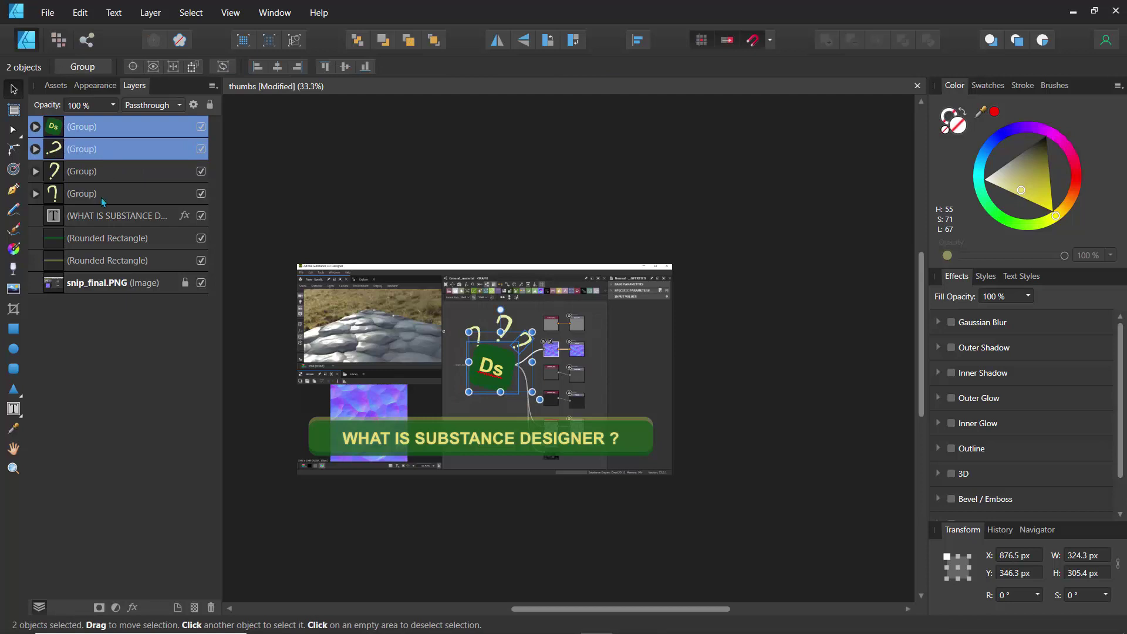
left_click(103, 125)
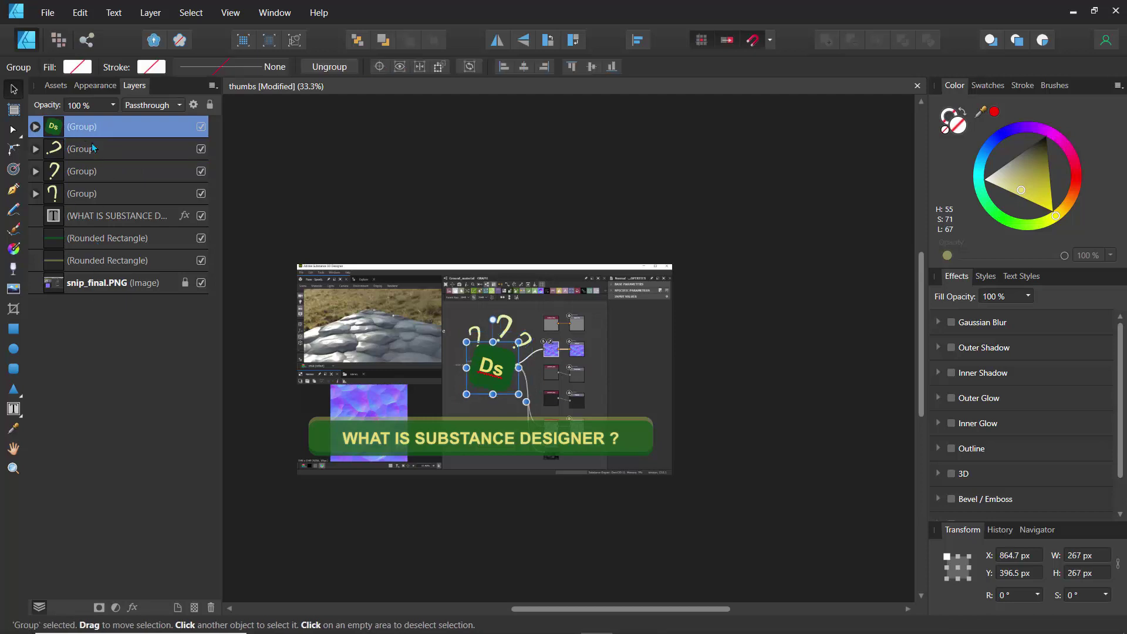
left_click(92, 147, "shift")
left_click(93, 171, "shift")
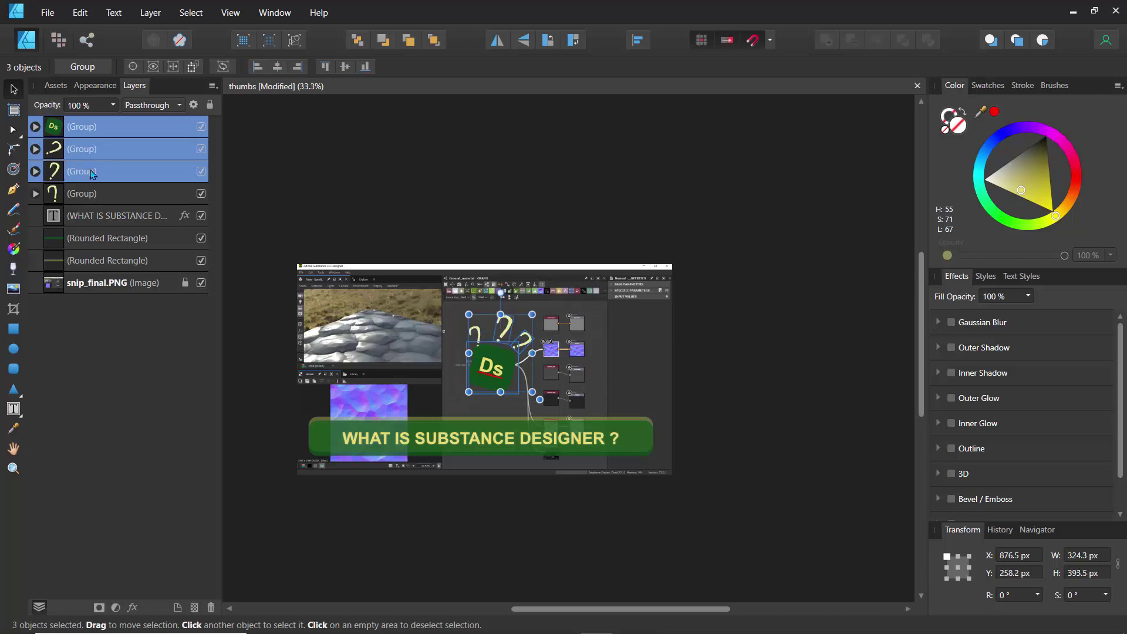
left_click(93, 194, "shift")
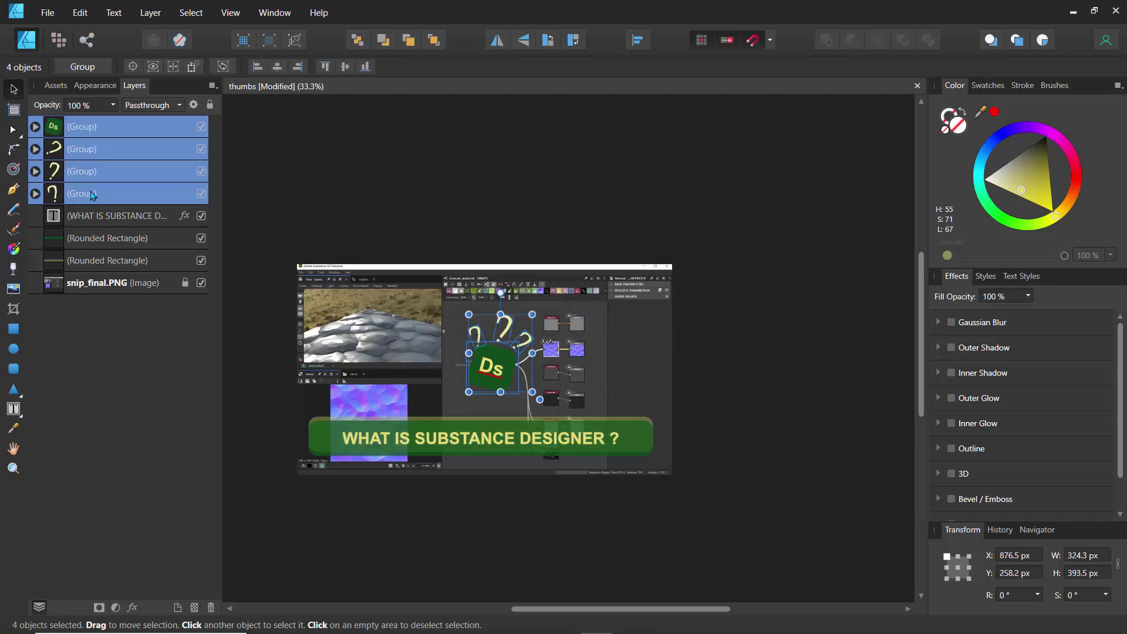
key("ctrl+g")
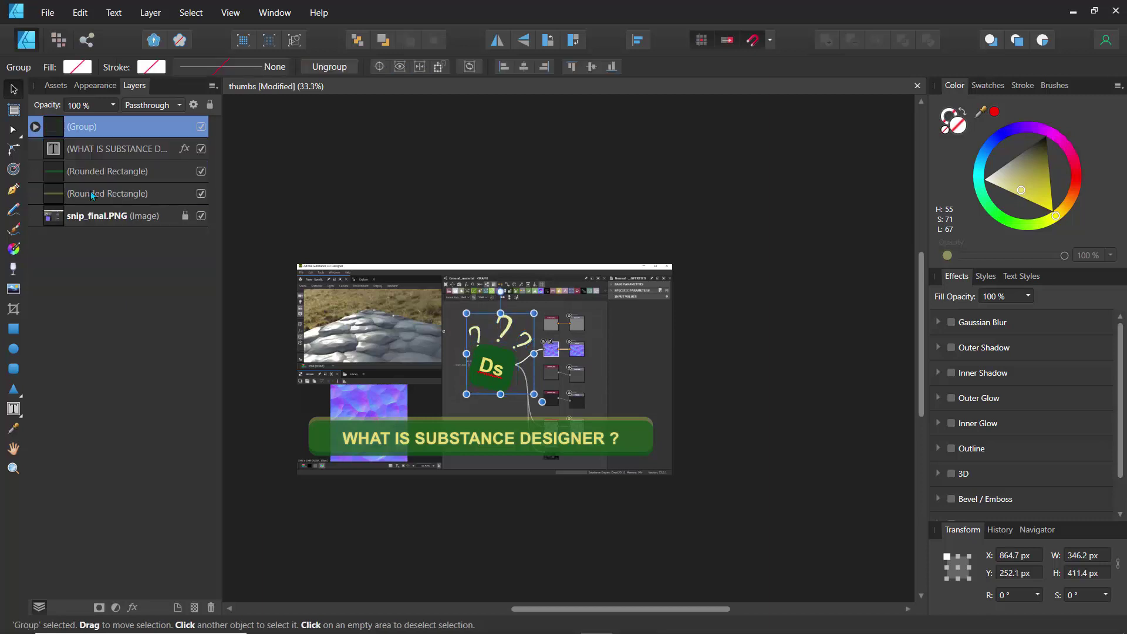
double_click(89, 128)
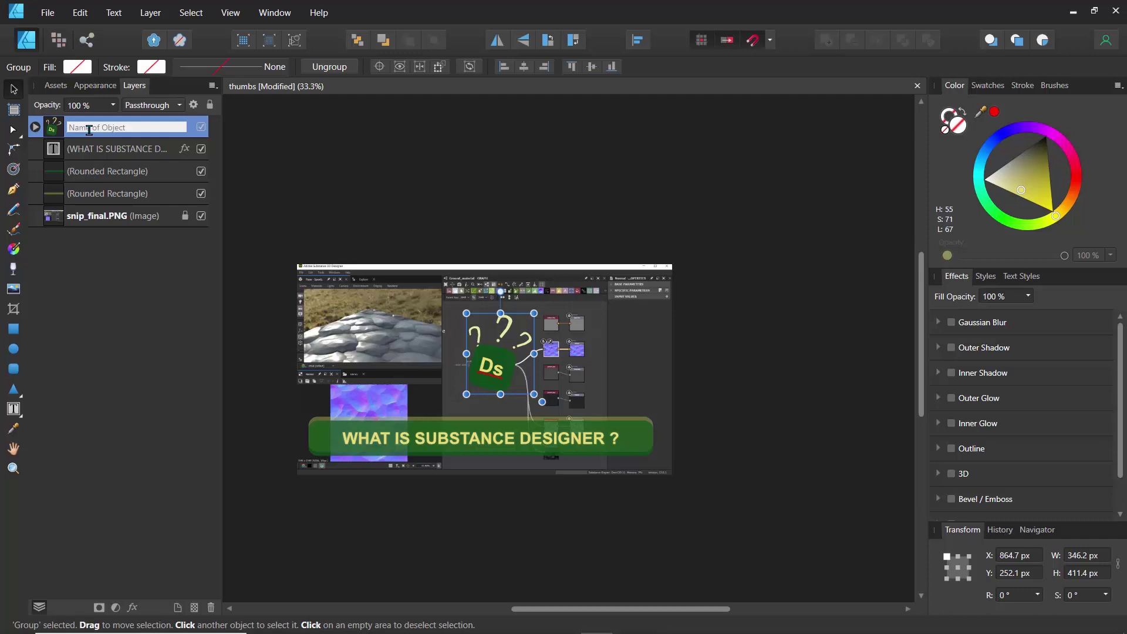
type("Shapes")
key("Return")
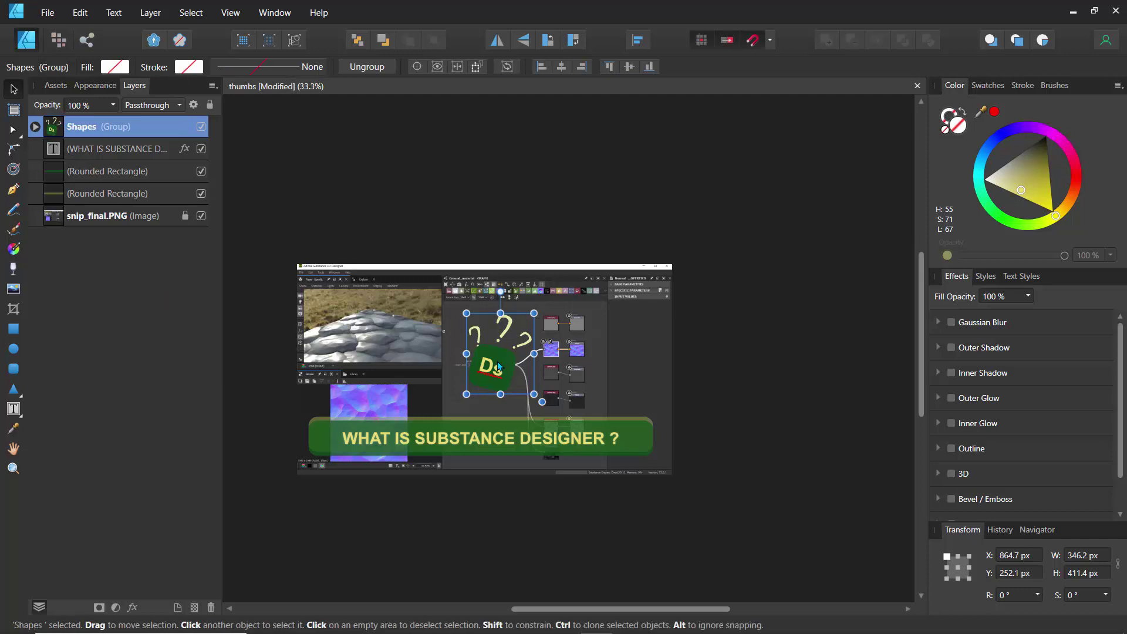
Step: Move the Shapes group over the screenshot's properties area, to about X 1528 px, Y 214 px
left_click_drag(499, 366, 630, 359)
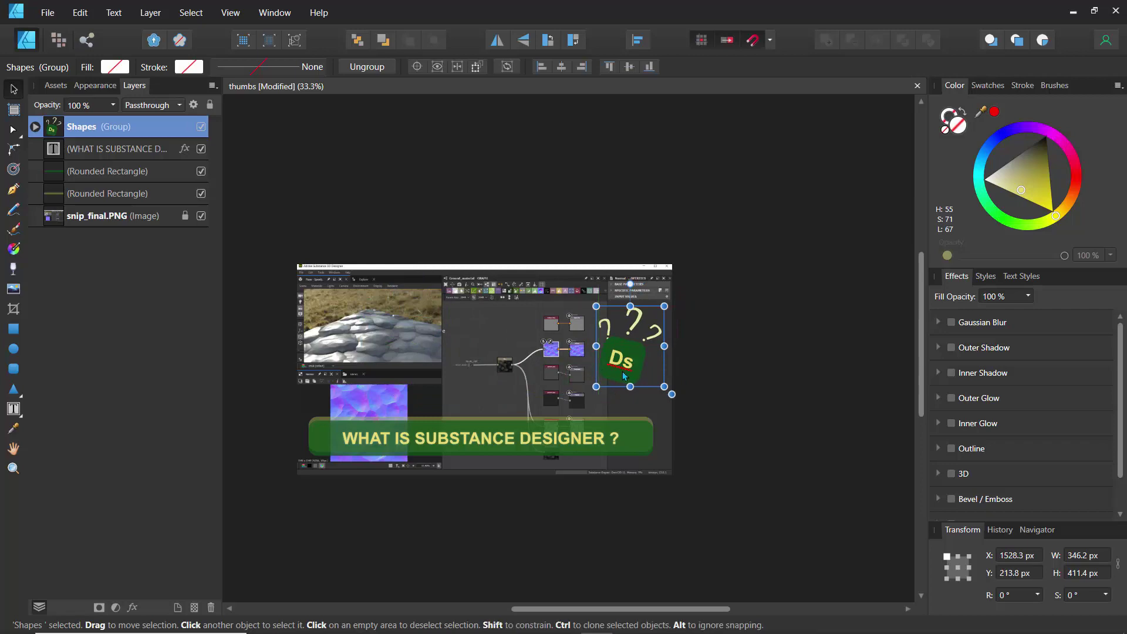
scroll(624, 376, "up", 5)
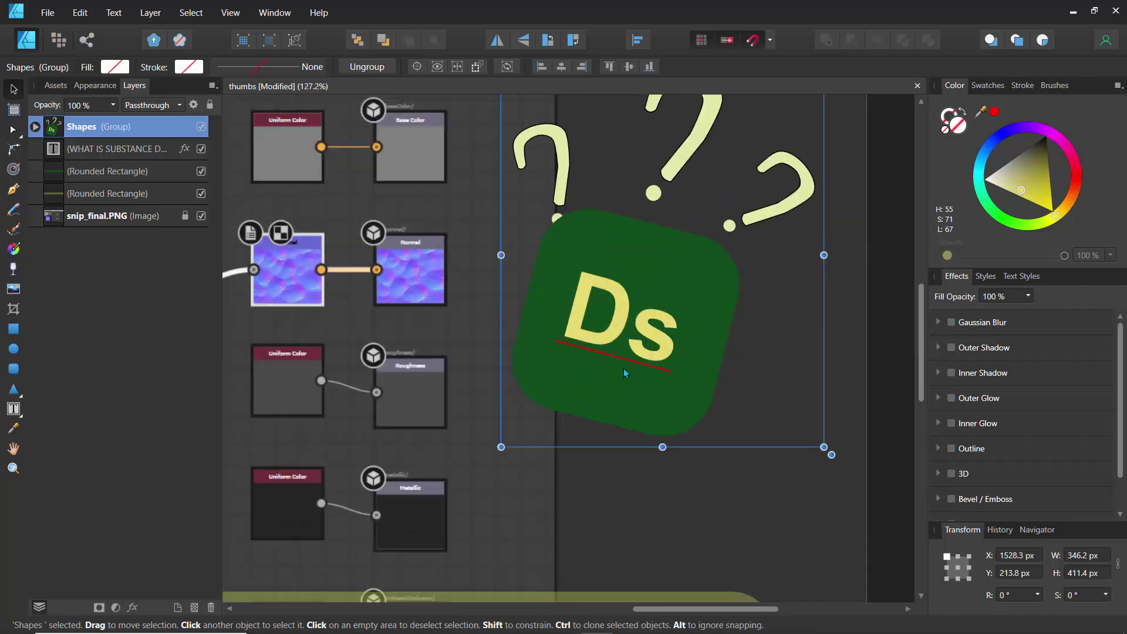
scroll(623, 368, "down", 2)
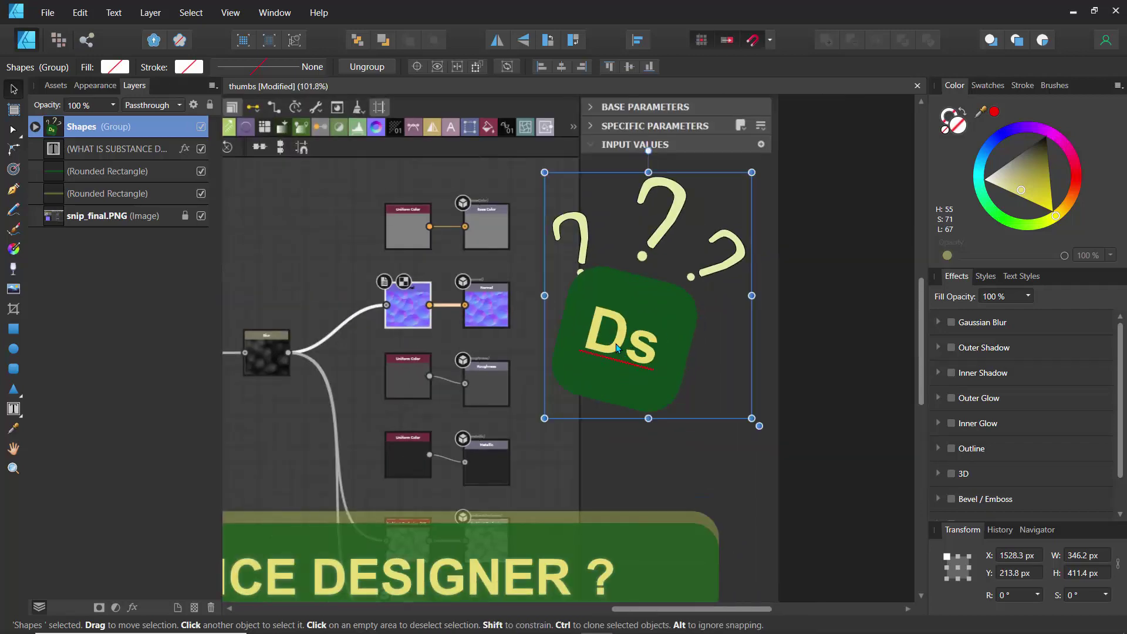
scroll(617, 347, "down", 4)
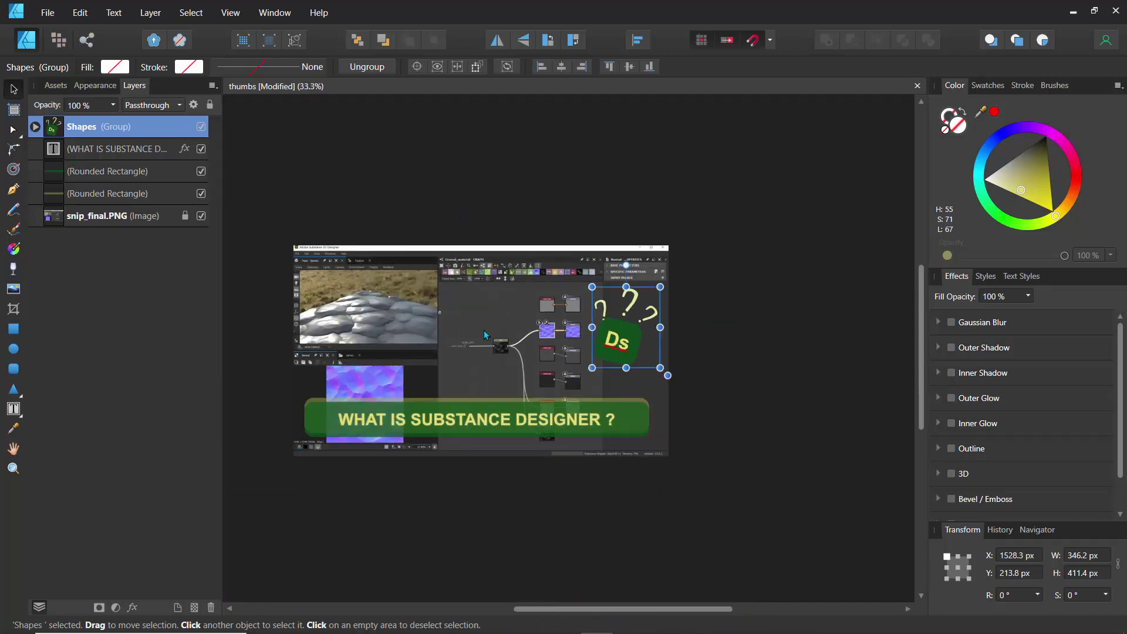
Step: Draw a 2160 × 460 px rounded rectangle at X -80 px, Y 940 px and fade it out upward with a vertical linear transparency
left_click(12, 368)
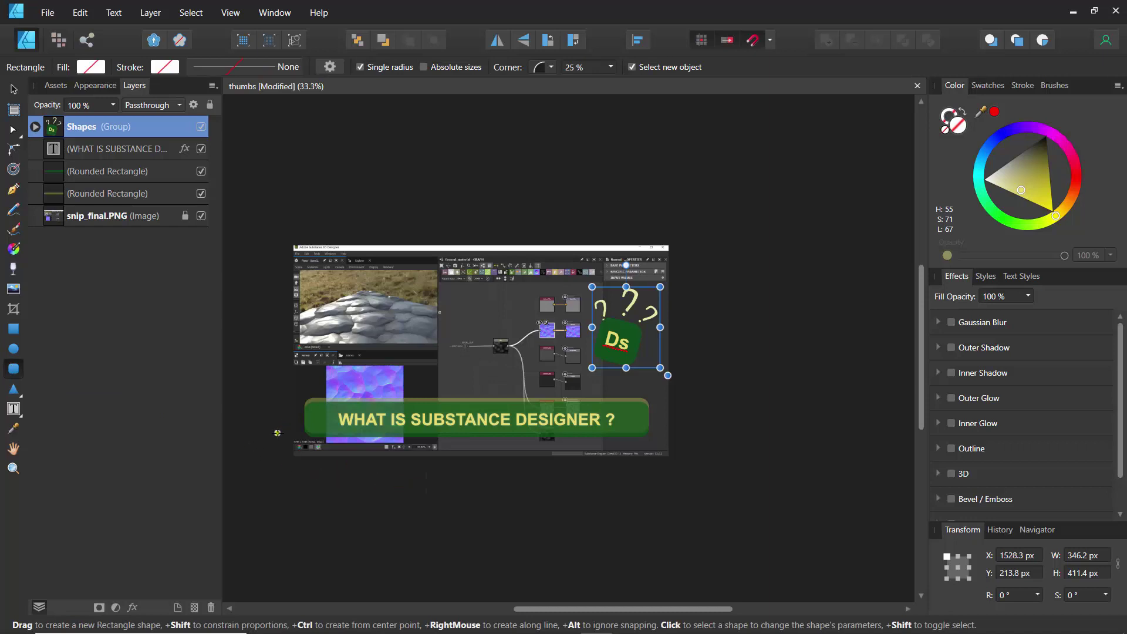
left_click_drag(277, 429, 700, 519)
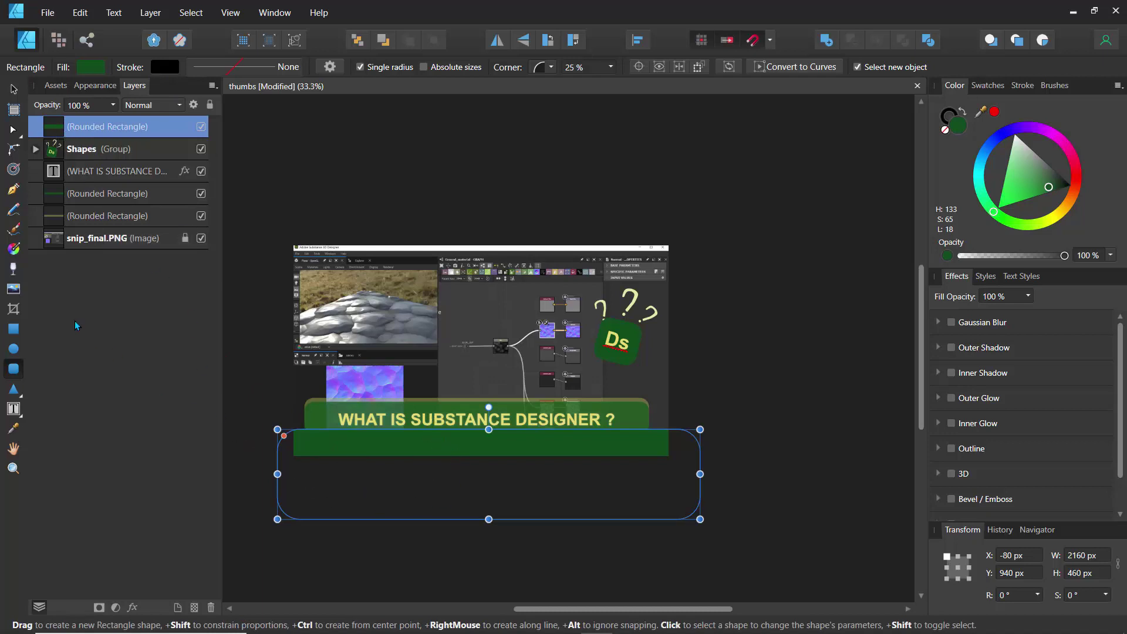
left_click(13, 269)
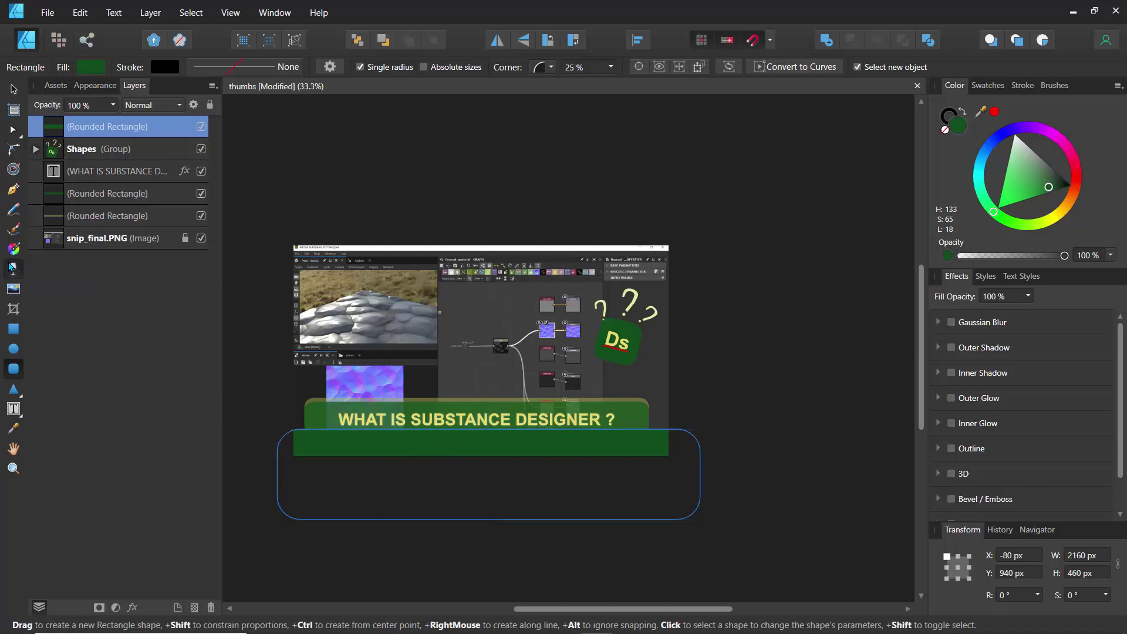
left_click_drag(489, 546, 489, 386)
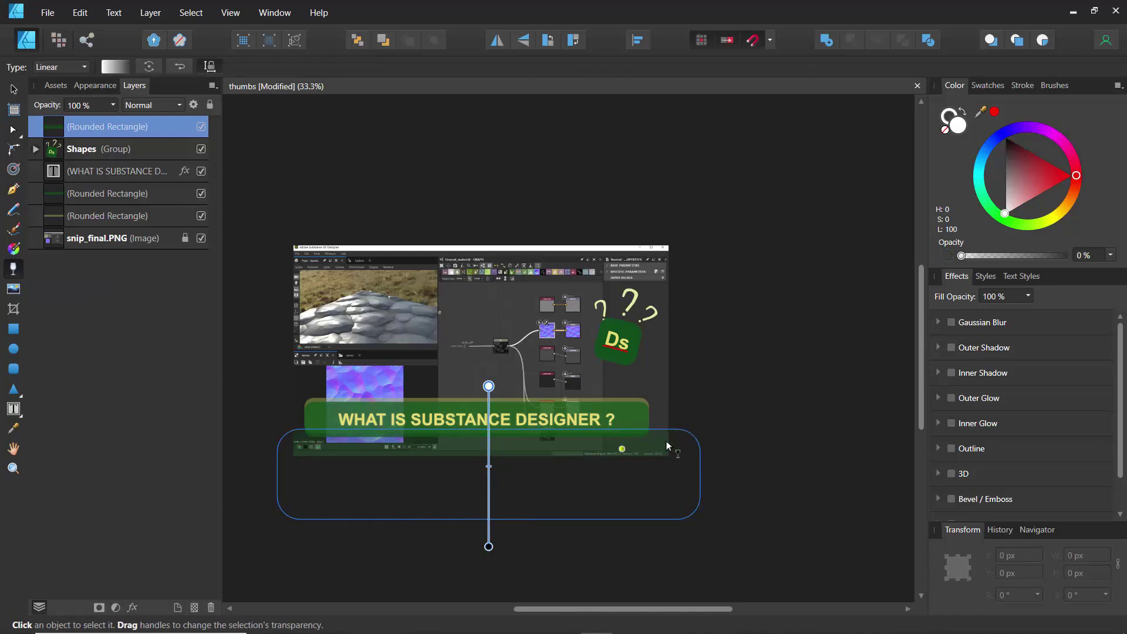
Step: Tint the upper, fully transparent stop of the new rectangle's transparency gradient yellow and deselect the rectangle
left_click(1054, 219)
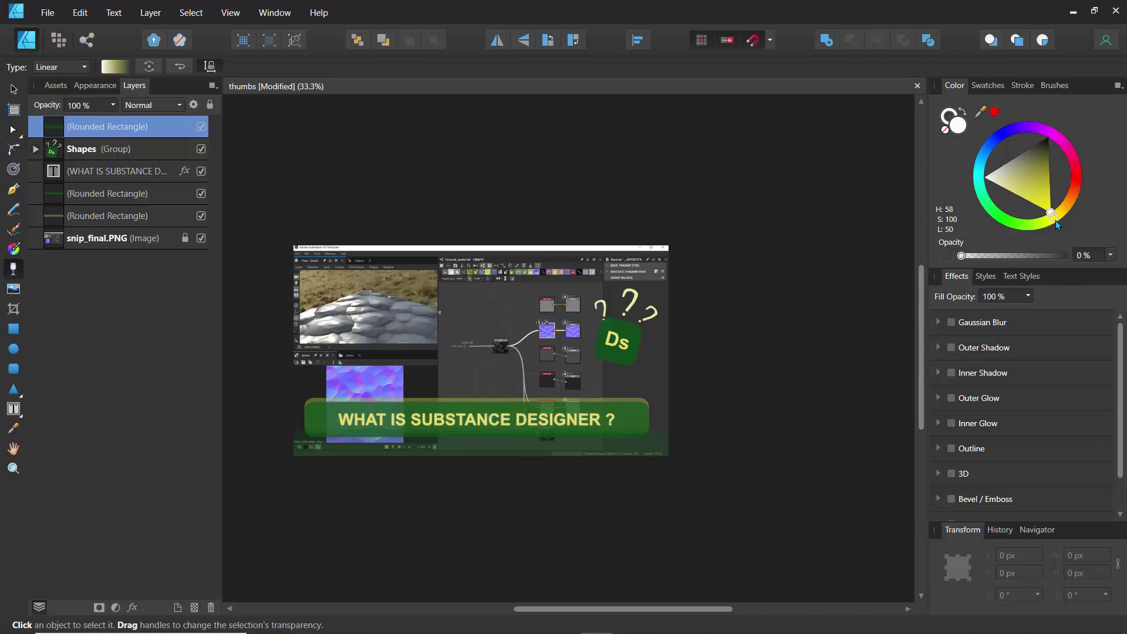
mouse_move(1027, 192)
left_mouse_down()
mouse_move(1011, 175)
mouse_move(1026, 201)
left_mouse_up()
left_click(572, 557)
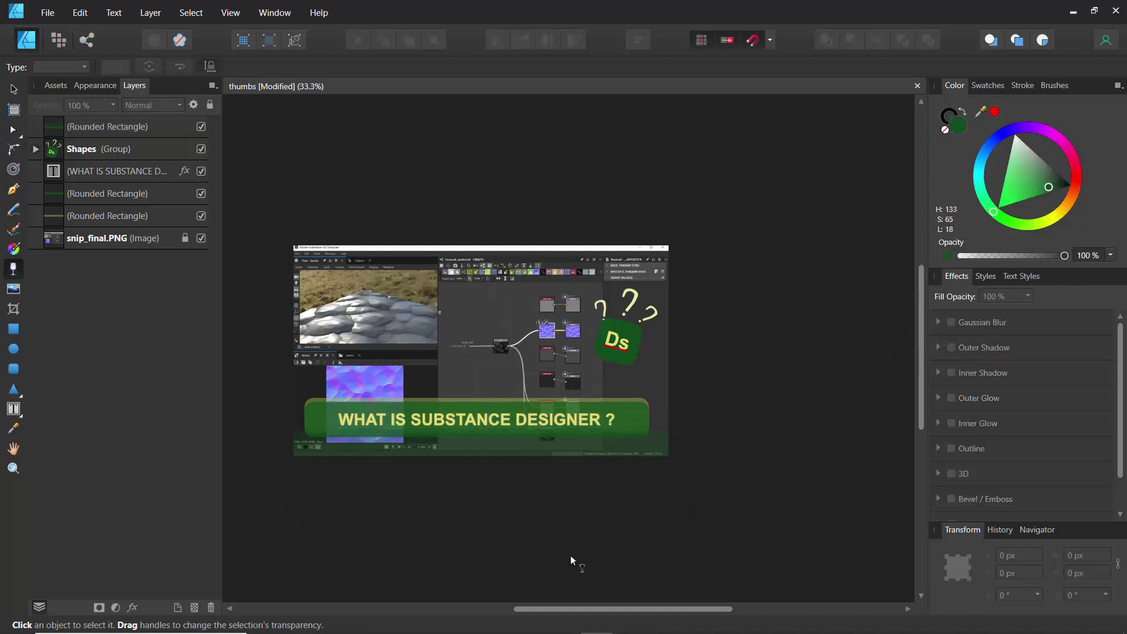
Step: Recolour the faded rounded rectangle at the thumbnail's lower edge to a dark amber brown with hue 41, saturation 65 and lightness 18
left_click(14, 90)
left_click(97, 128)
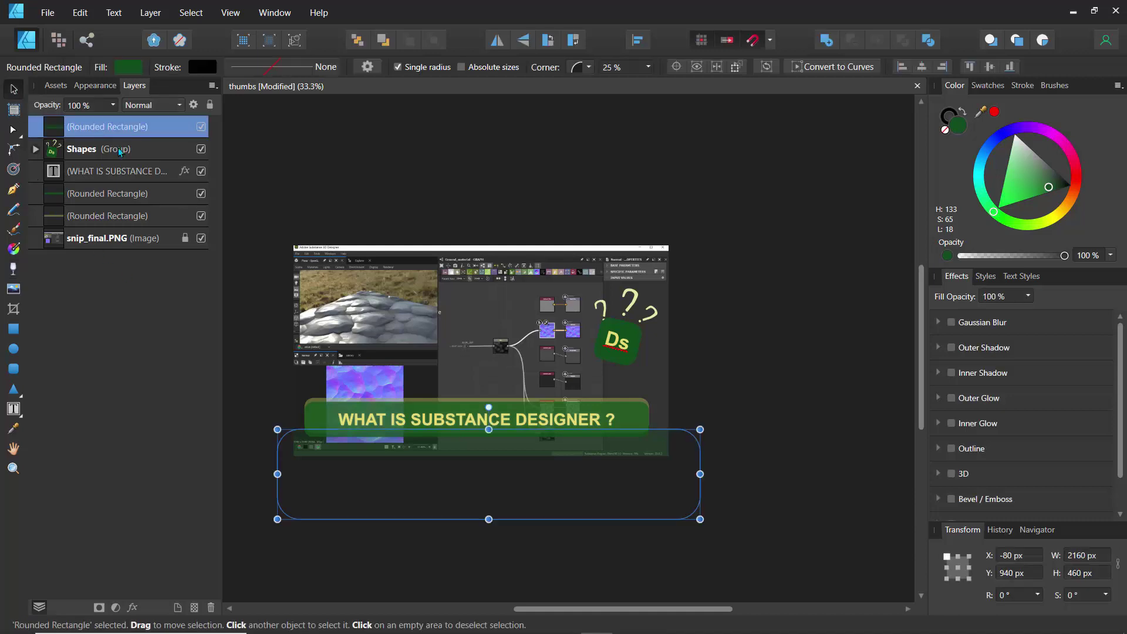
left_click(1053, 223)
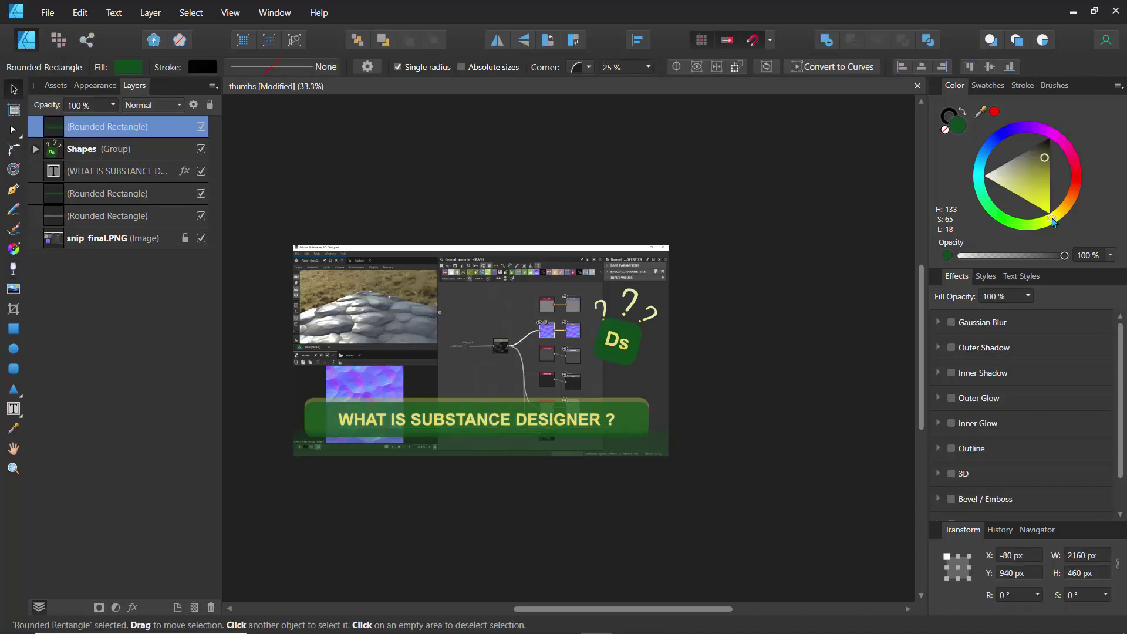
left_click(1066, 213)
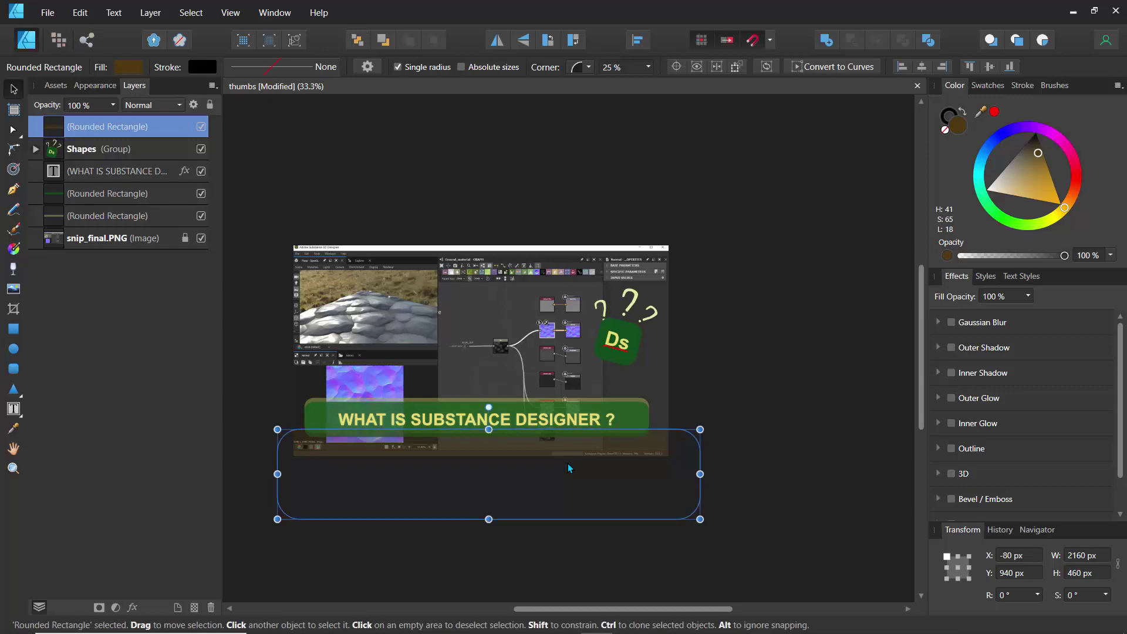
Step: Raise the brown faded rectangle slightly to Y 920 px and deselect it
scroll(570, 468, "up", 4)
scroll(546, 447, "down", 1)
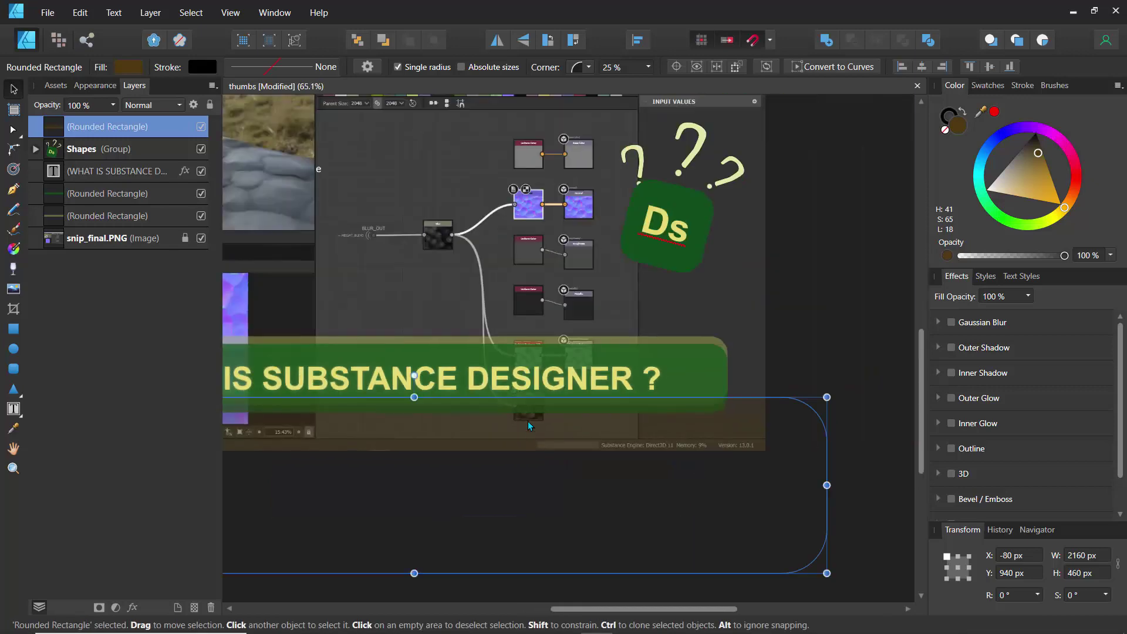
mouse_move(529, 425)
left_mouse_down()
mouse_move(529, 373)
mouse_move(531, 425)
left_mouse_up()
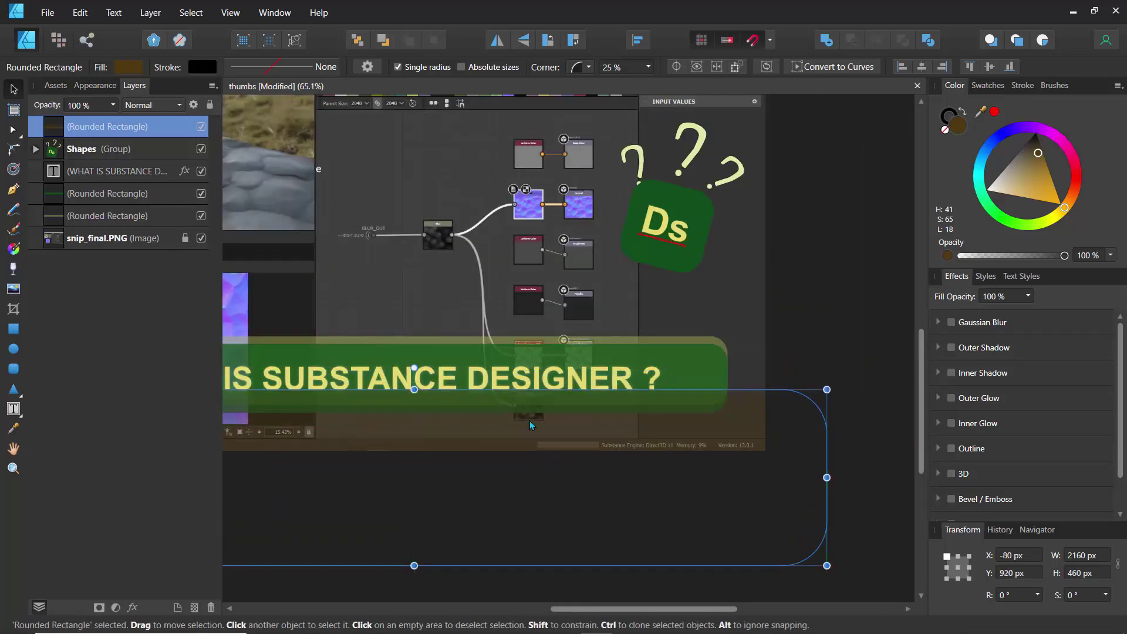
left_click(819, 330)
scroll(575, 377, "down", 2)
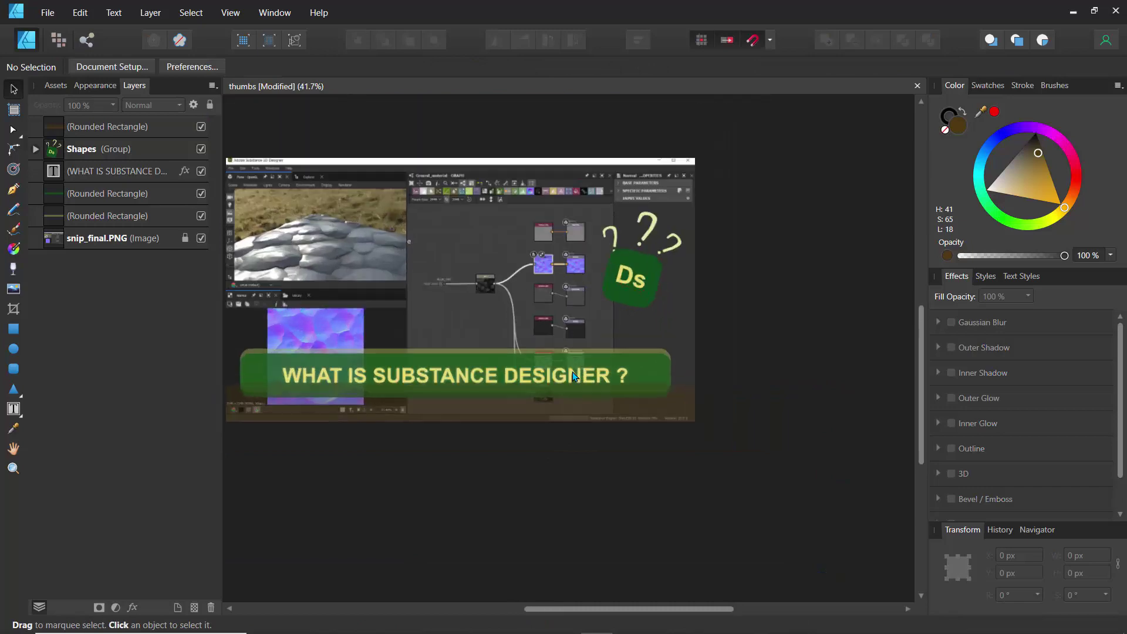
Step: Soften the brown faded rectangle with a Gaussian Blur layer effect of 21.7 px radius
scroll(574, 377, "up", 2)
left_click(94, 126)
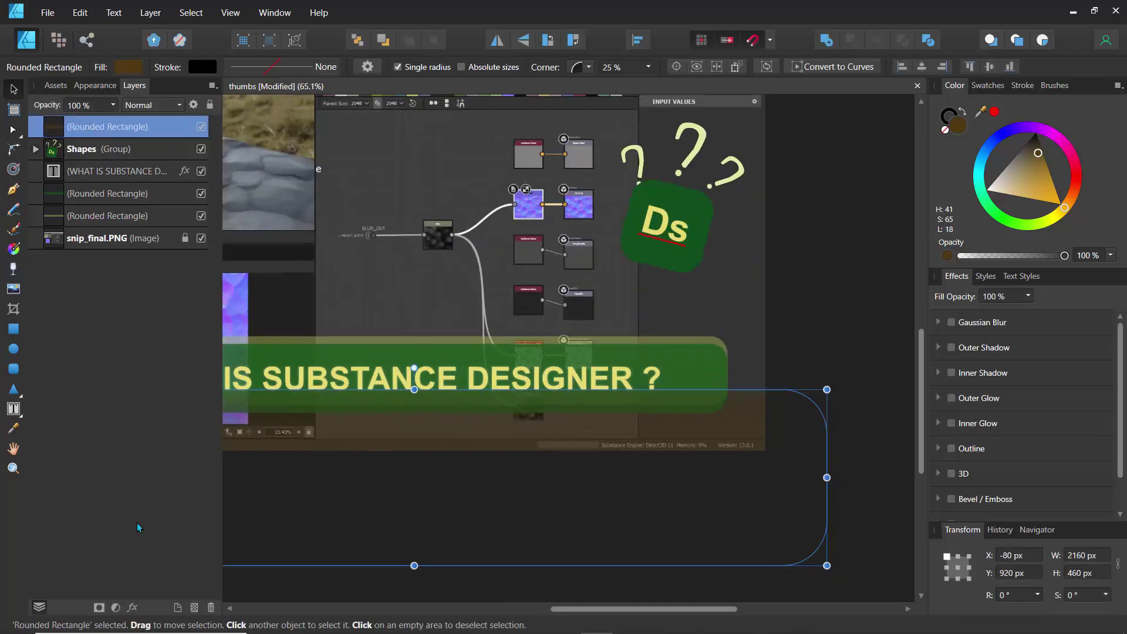
left_click(134, 608)
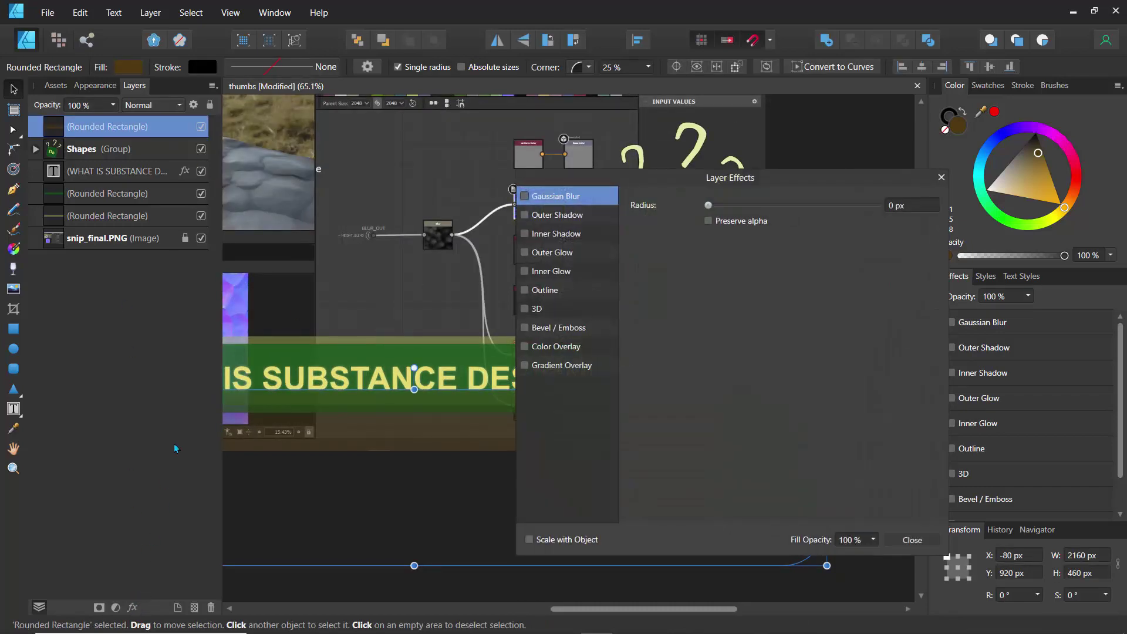
left_click(525, 197)
left_click_drag(708, 205, 805, 219)
left_click(912, 544)
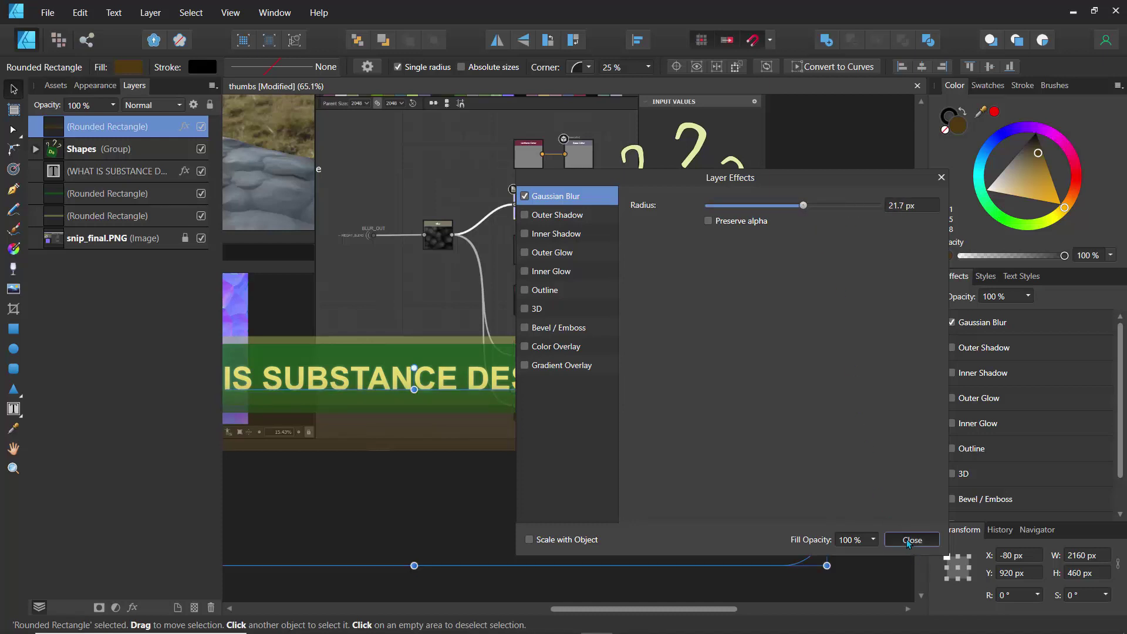
left_click(741, 385)
scroll(679, 406, "up", 5)
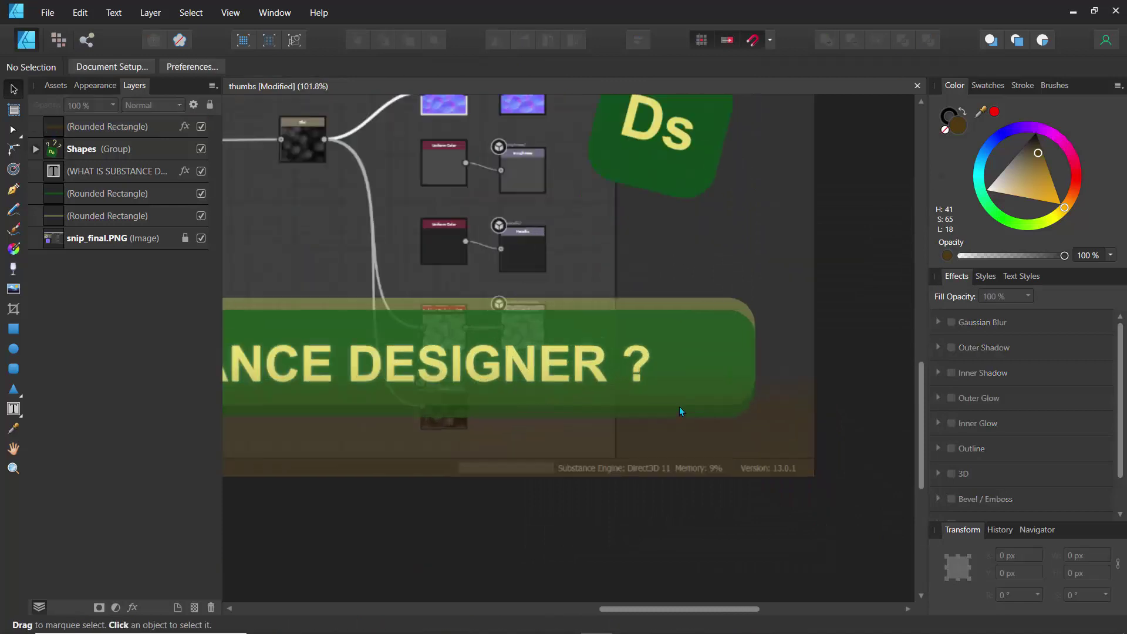
scroll(707, 387, "down", 6)
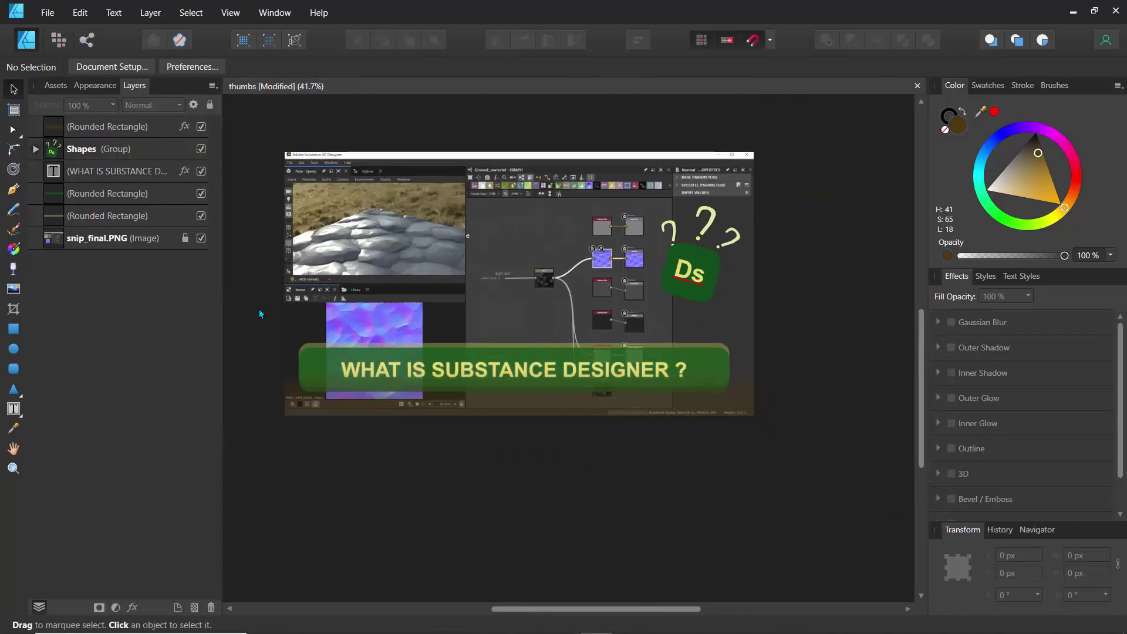
Step: Duplicate the blurred brown rectangle and place the copy over the thumbnail's upper edge at X -80 px, Y -290 px
left_click(427, 406)
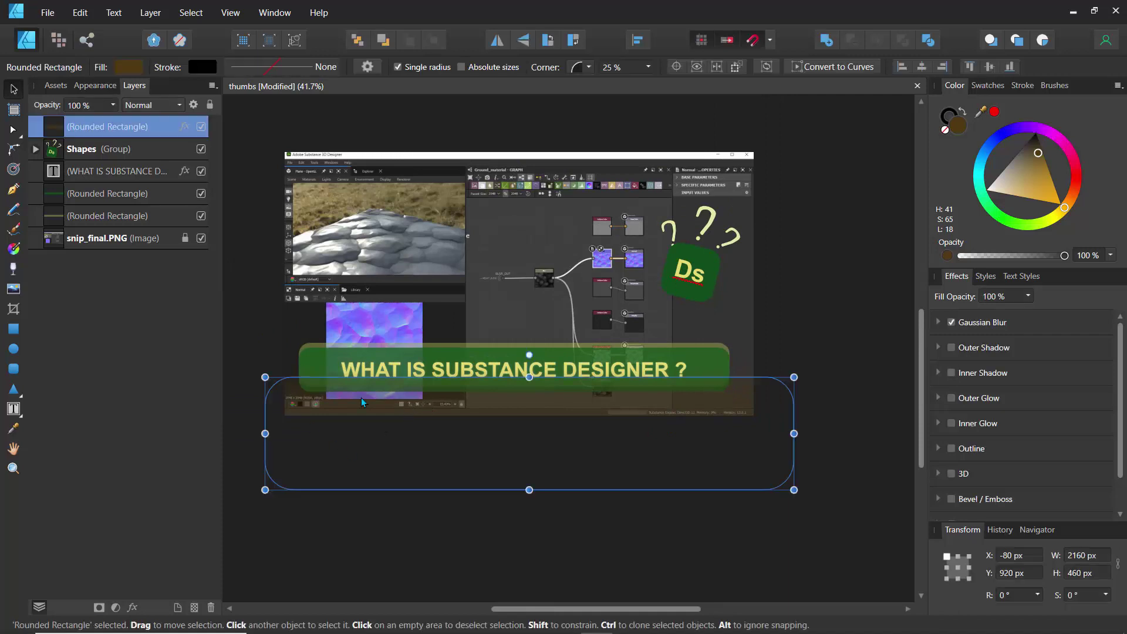
key("ctrl+j")
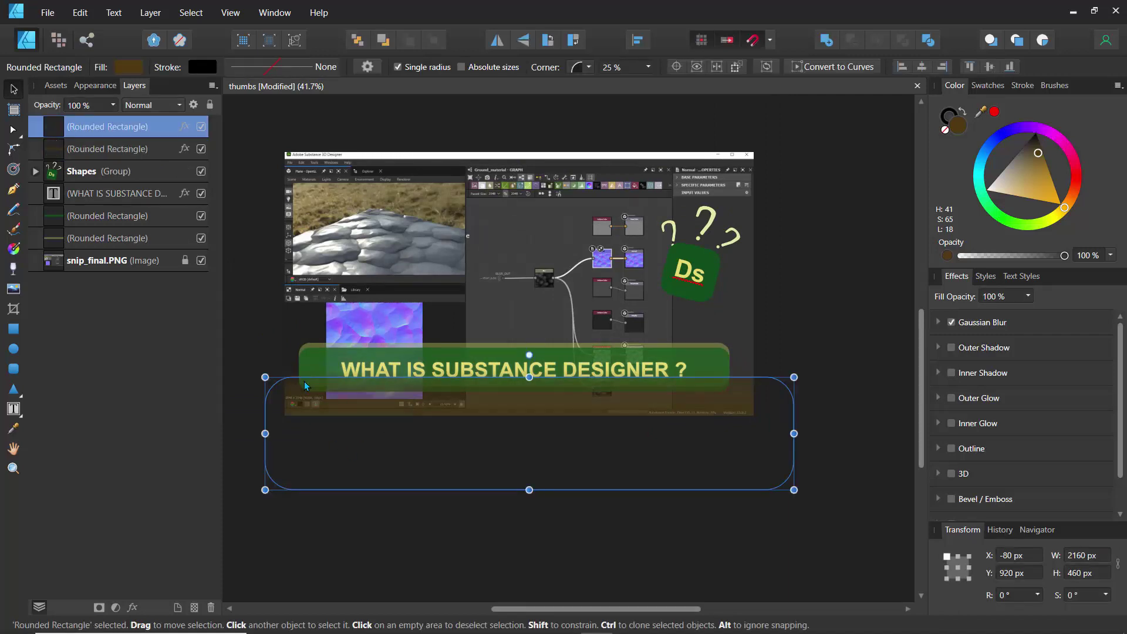
left_click_drag(407, 404, 374, 135)
scroll(374, 132, "up", 2)
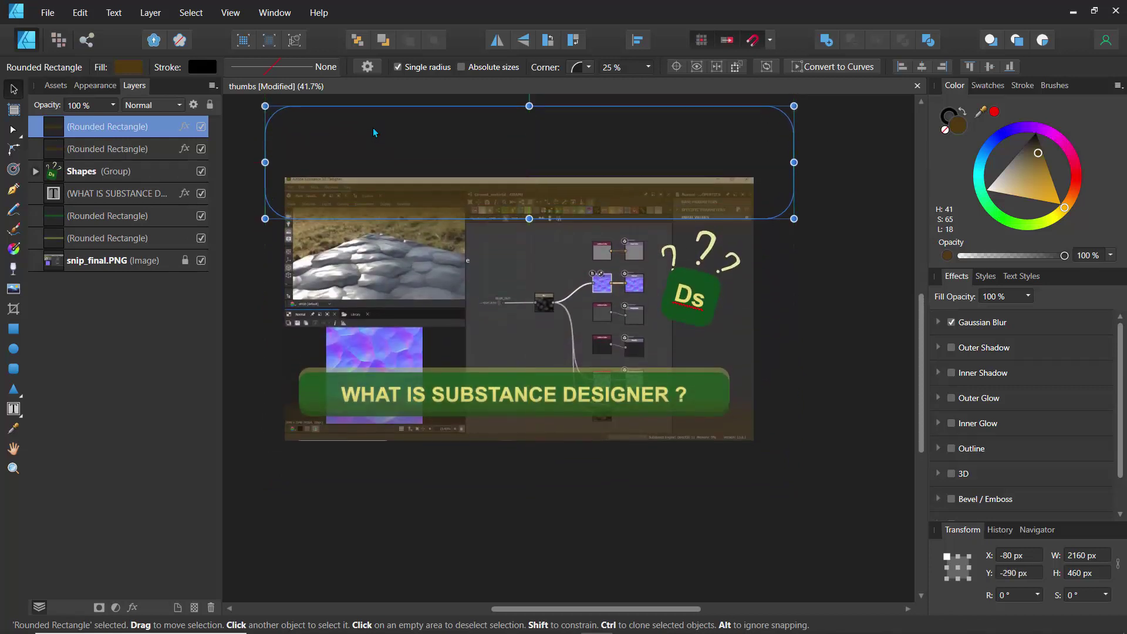
left_click(802, 281)
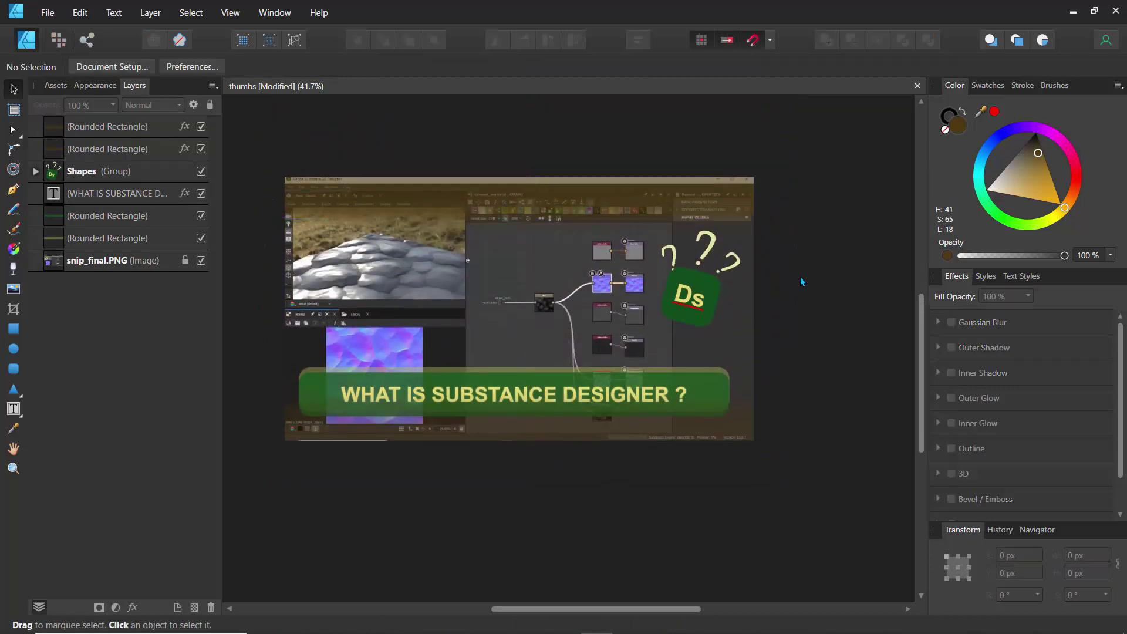
Step: Lower the opacity of the upper brown rectangle to 60 %
left_click(521, 184)
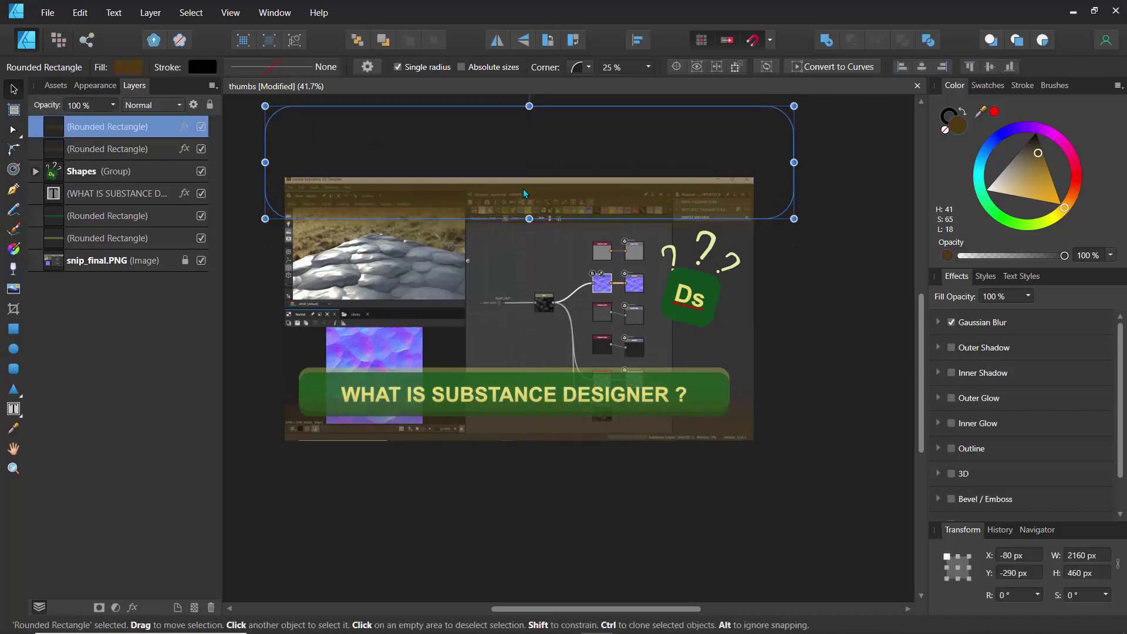
left_click(112, 105)
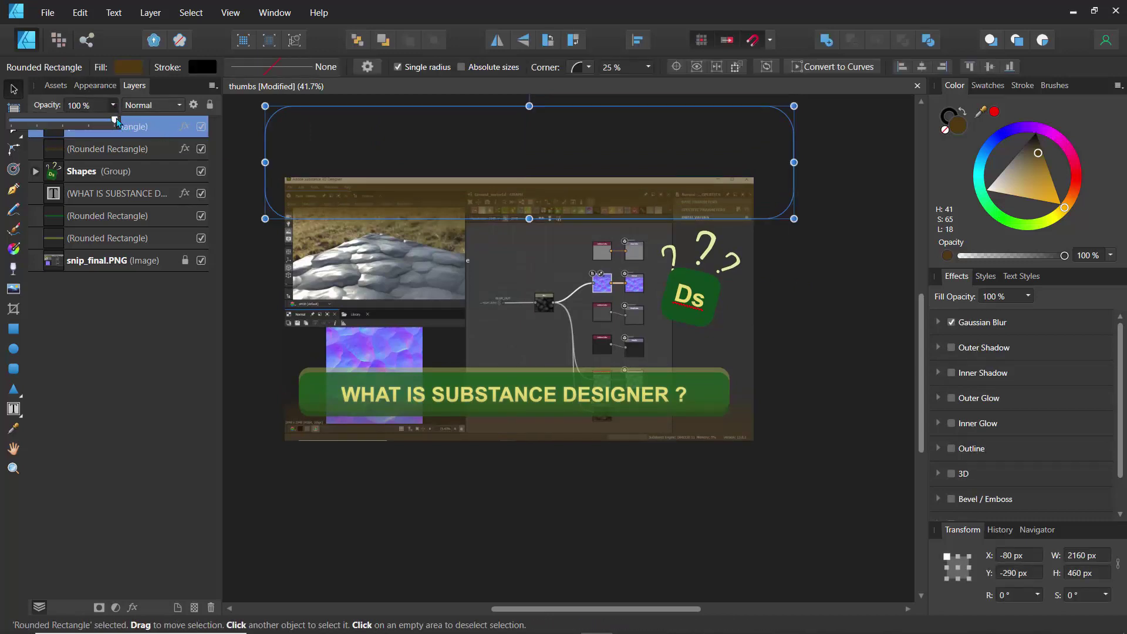
left_click_drag(114, 122, 75, 123)
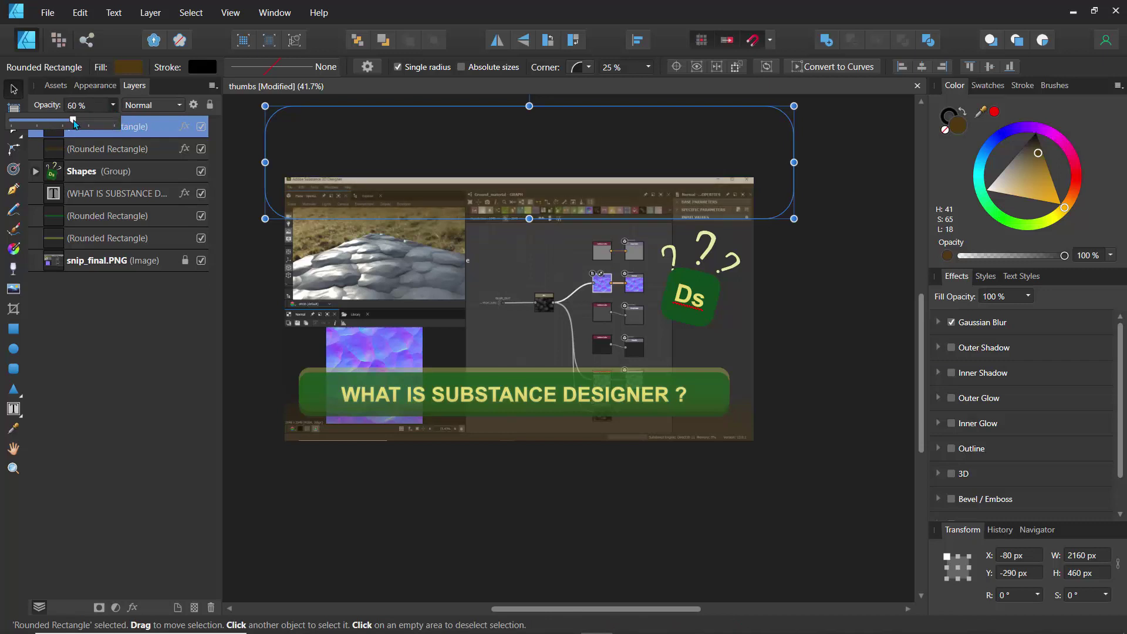
left_click(245, 290)
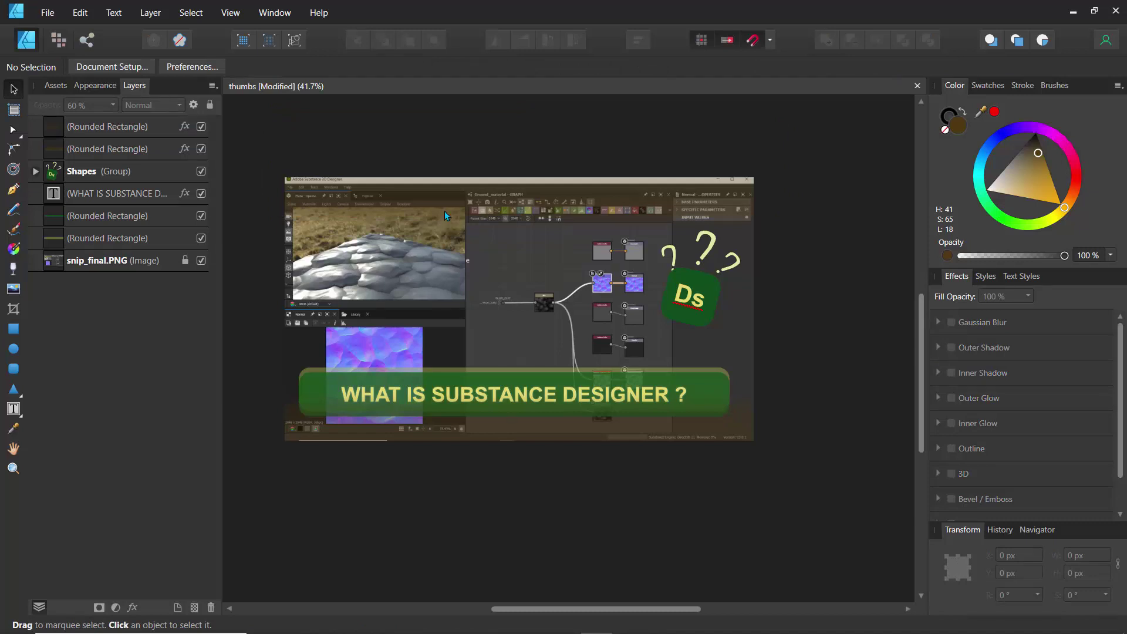
Step: Lower the opacity of the Shapes group with the Ds badge to 80 %
left_click(101, 171)
left_click(113, 105)
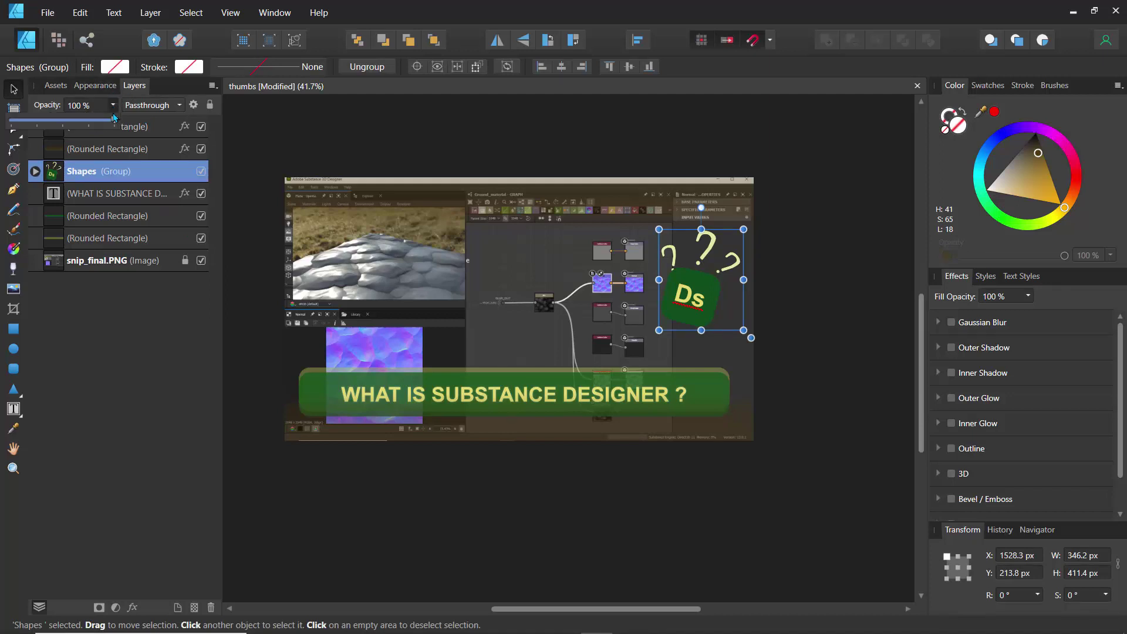
left_click_drag(114, 121, 98, 124)
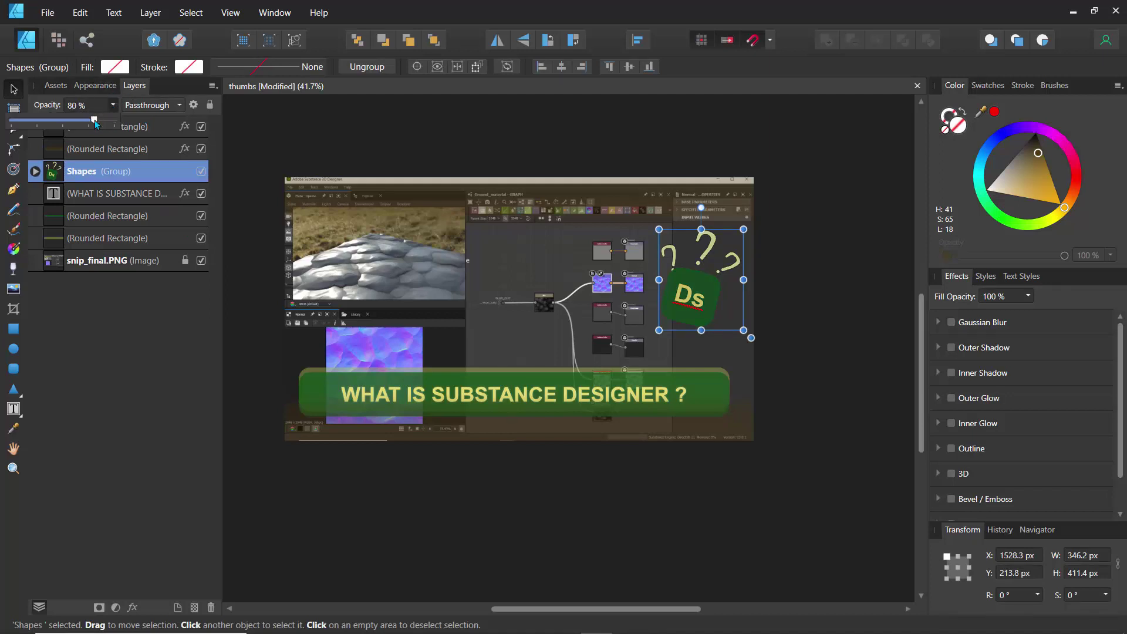
left_click(319, 499)
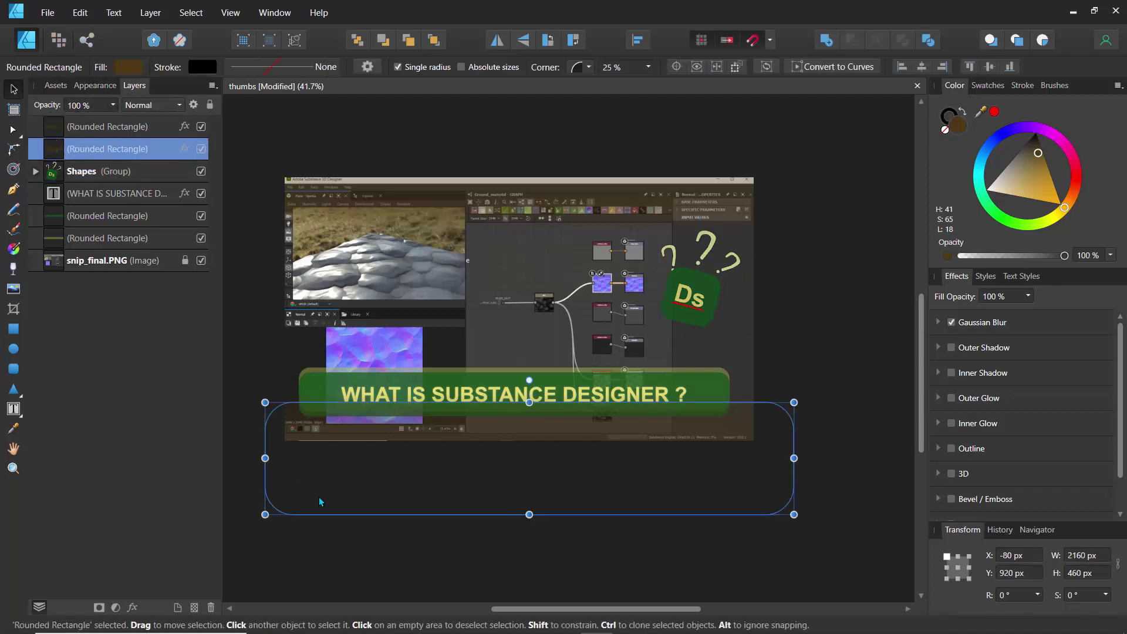
left_click(295, 391)
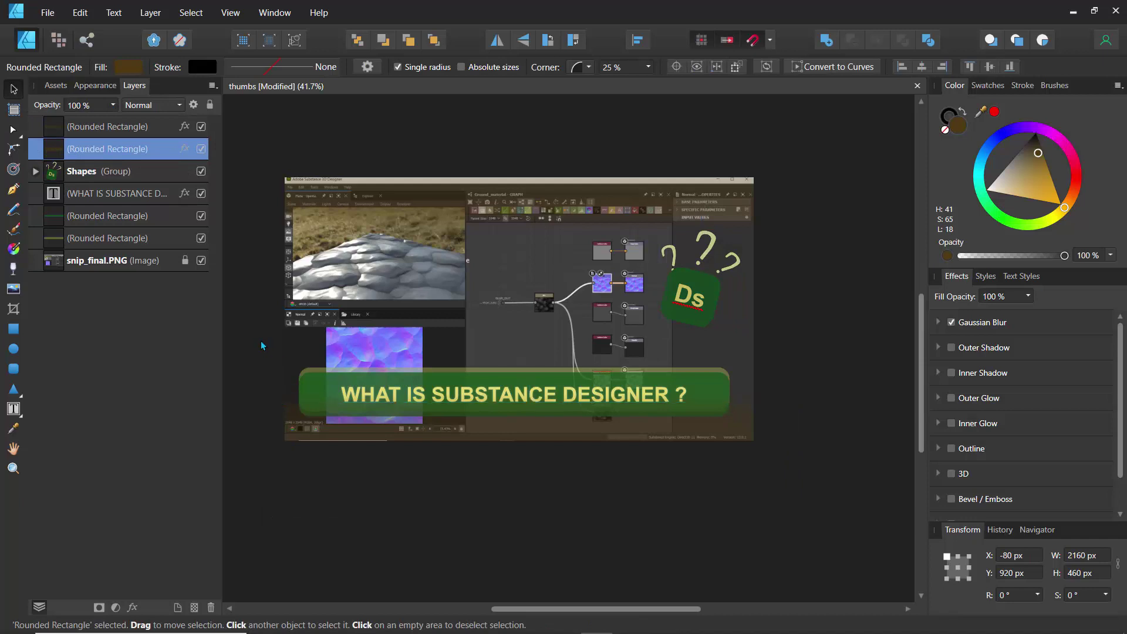
Step: Group all layers including the locked snip_final.PNG image, name the group "all" and save the document
left_click(81, 126)
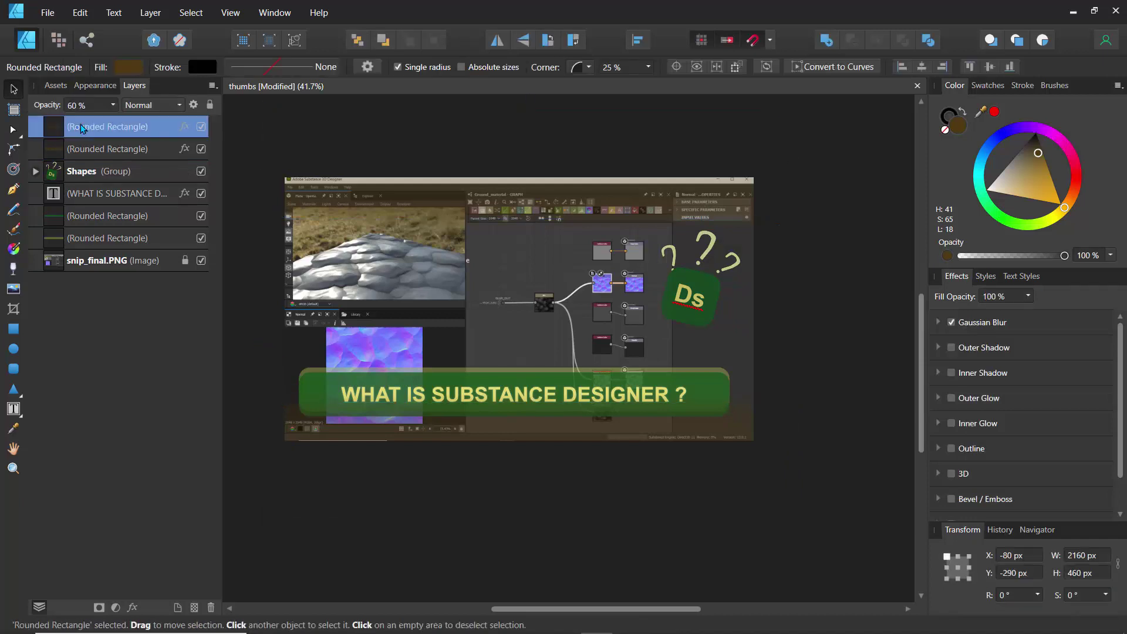
key("ctrl+a")
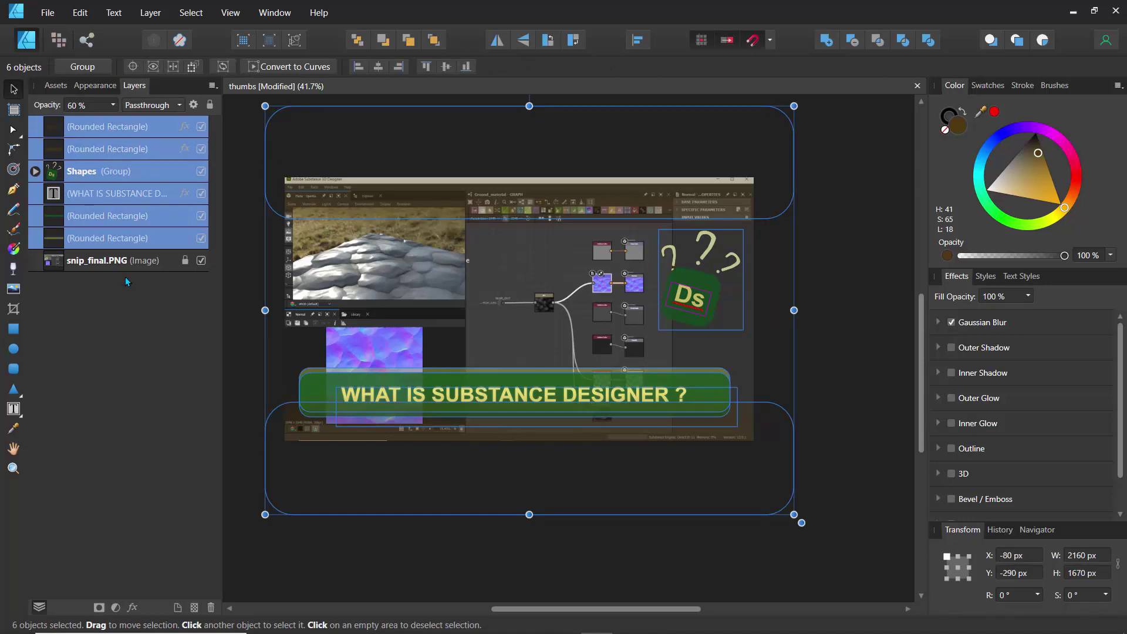
left_click(112, 260, "shift")
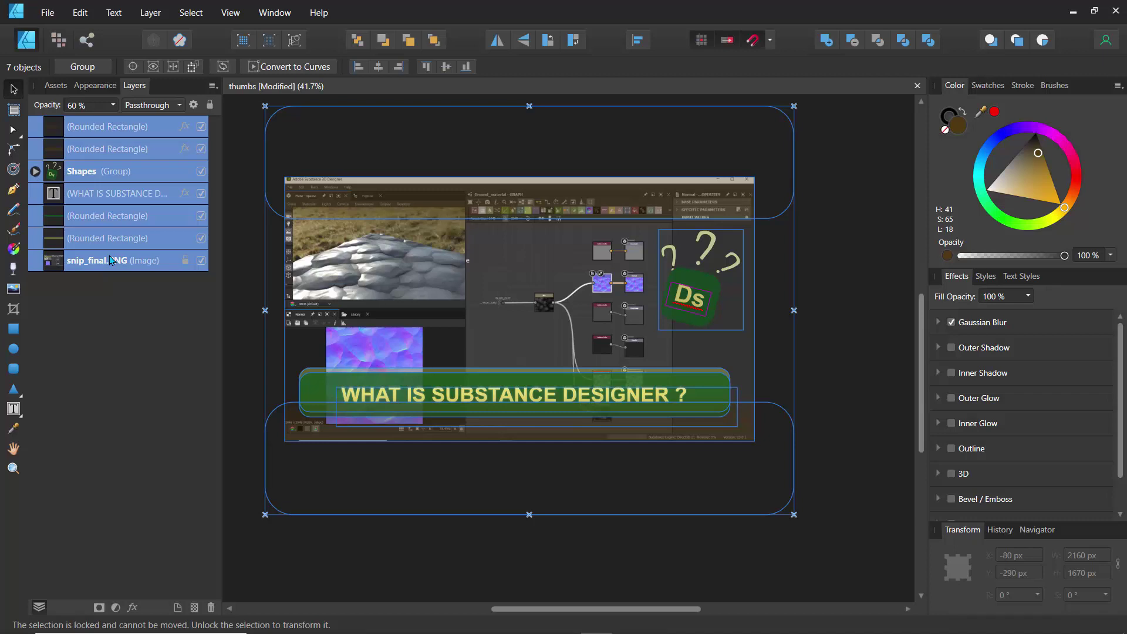
key("ctrl+g")
double_click(80, 127)
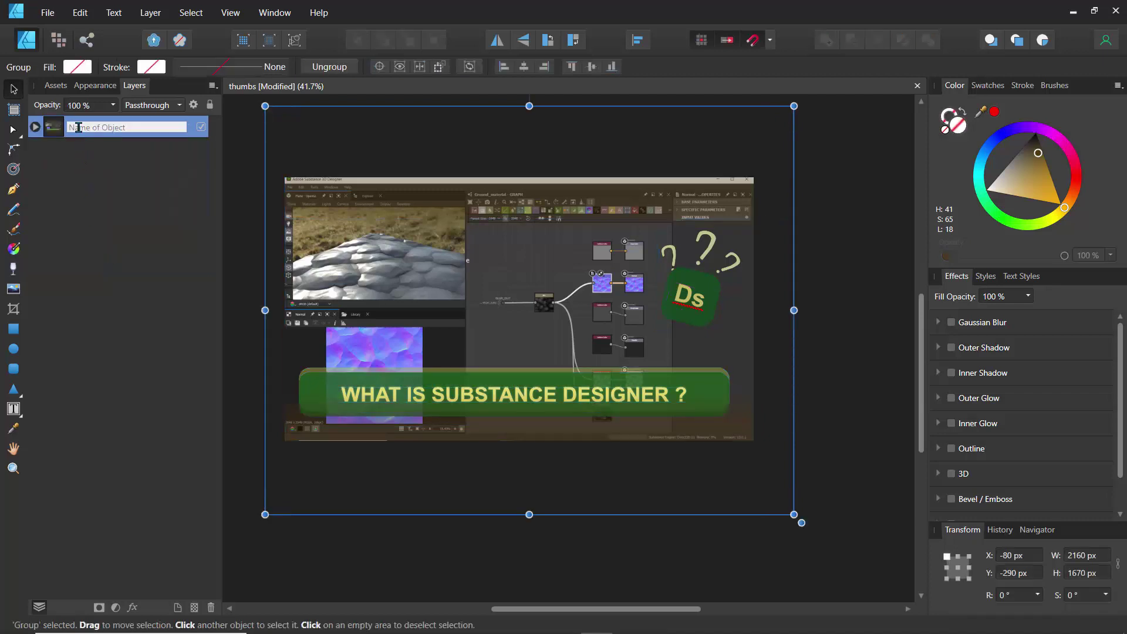
type("all")
key("Return")
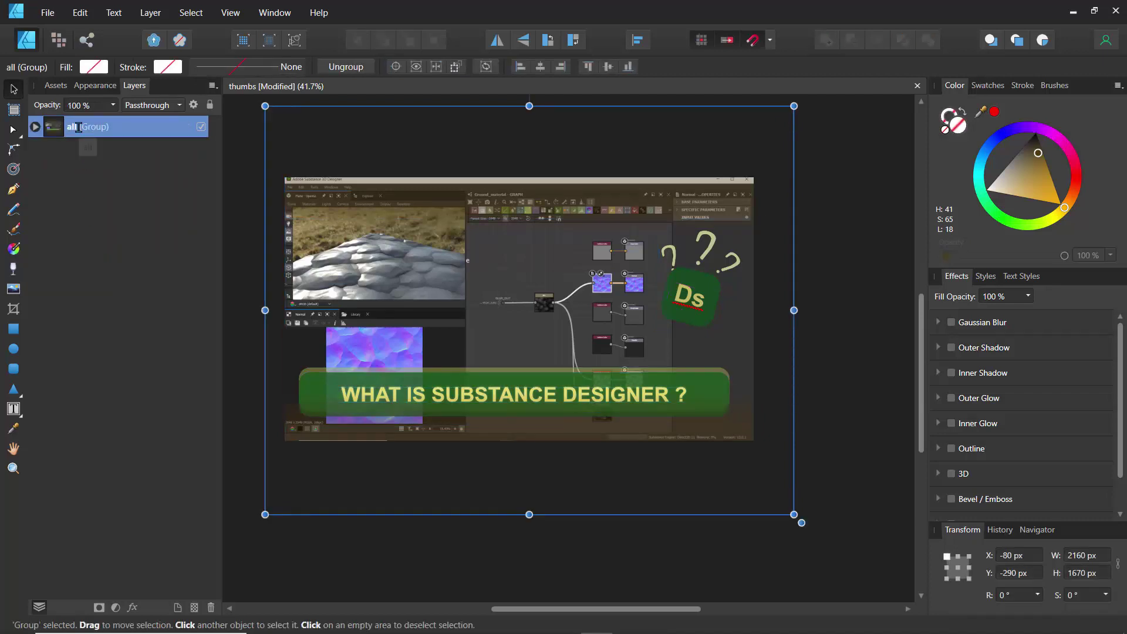
key("ctrl+s")
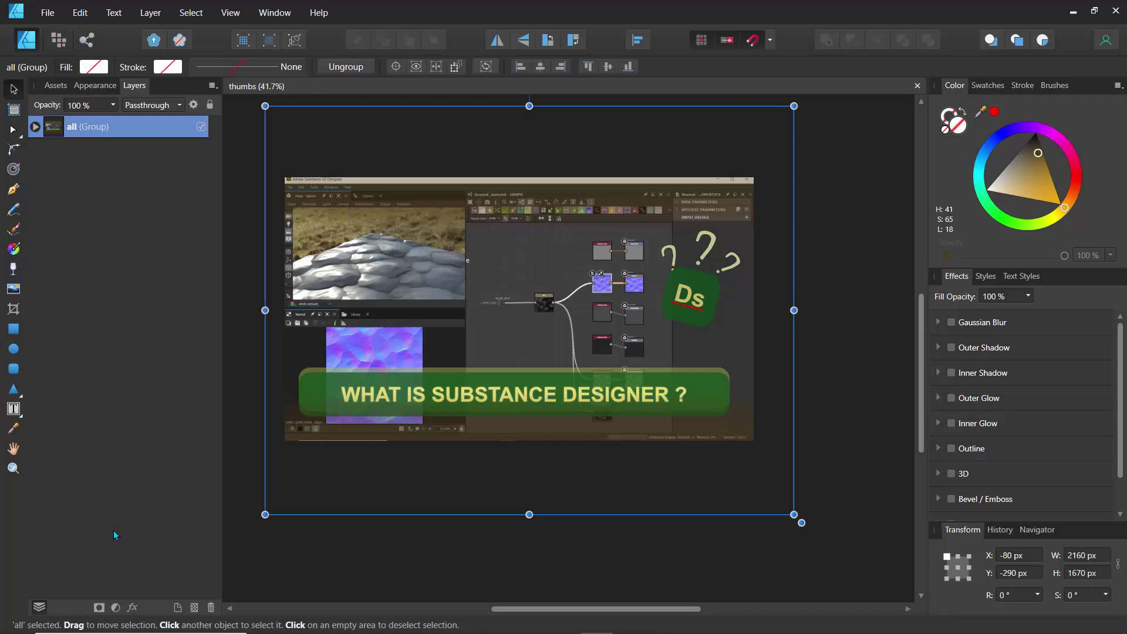
Step: Add an HSL adjustment with slightly raised saturation to the "all" group and set the adjustment's opacity to 80 %
left_click(116, 608)
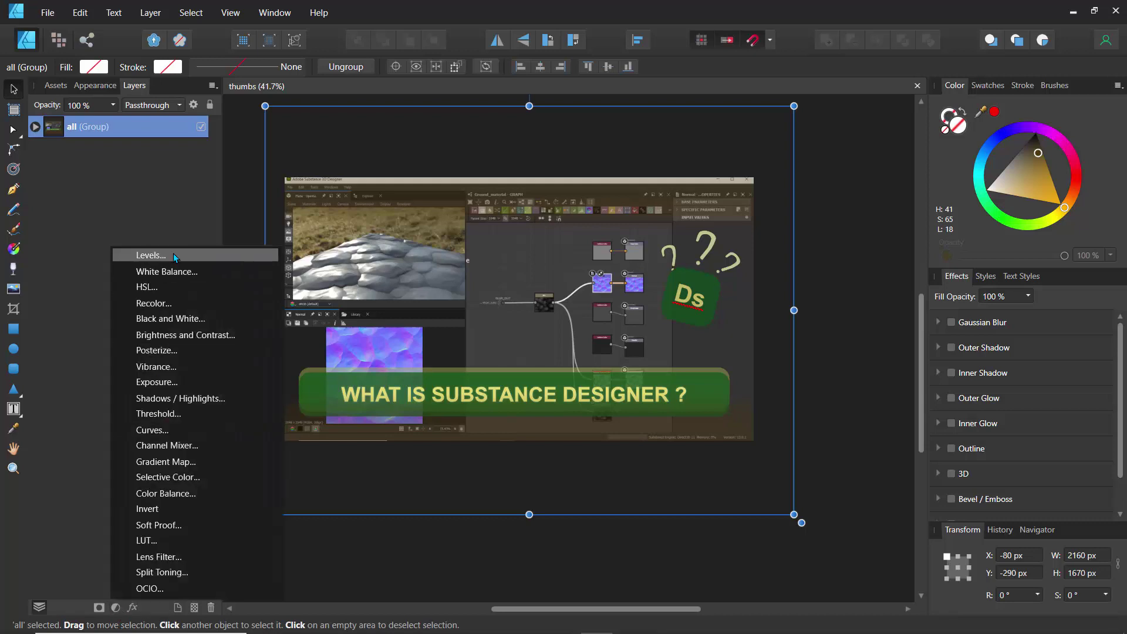
left_click(168, 286)
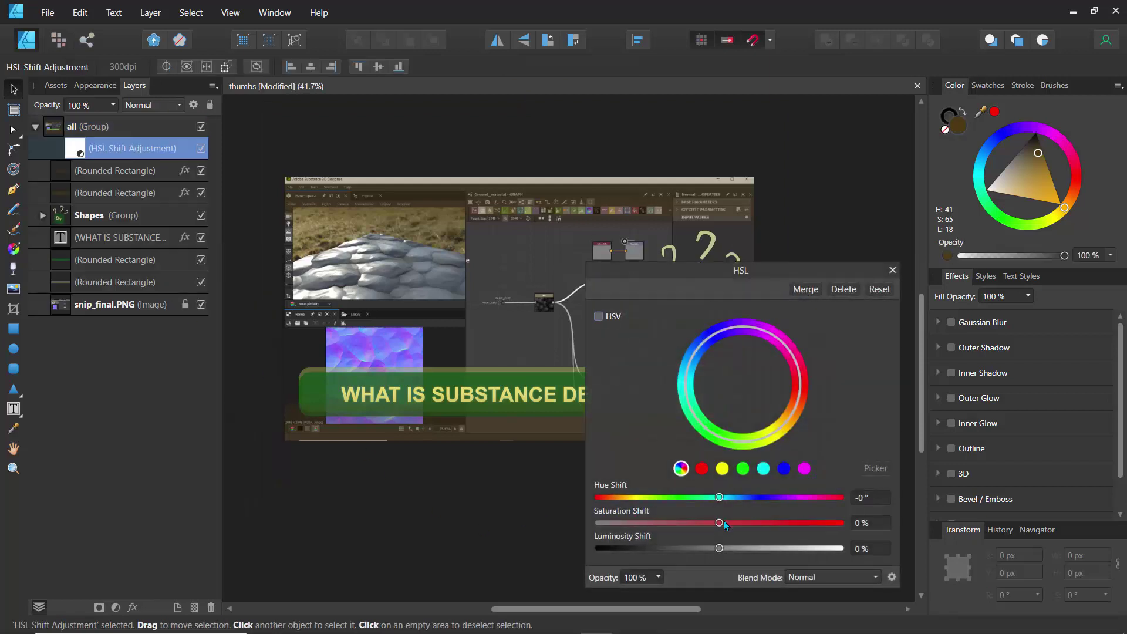
mouse_move(721, 523)
left_mouse_down()
mouse_move(819, 524)
mouse_move(636, 523)
mouse_move(727, 522)
left_mouse_up()
left_click(113, 105)
left_click_drag(115, 121, 95, 141)
left_click(893, 270)
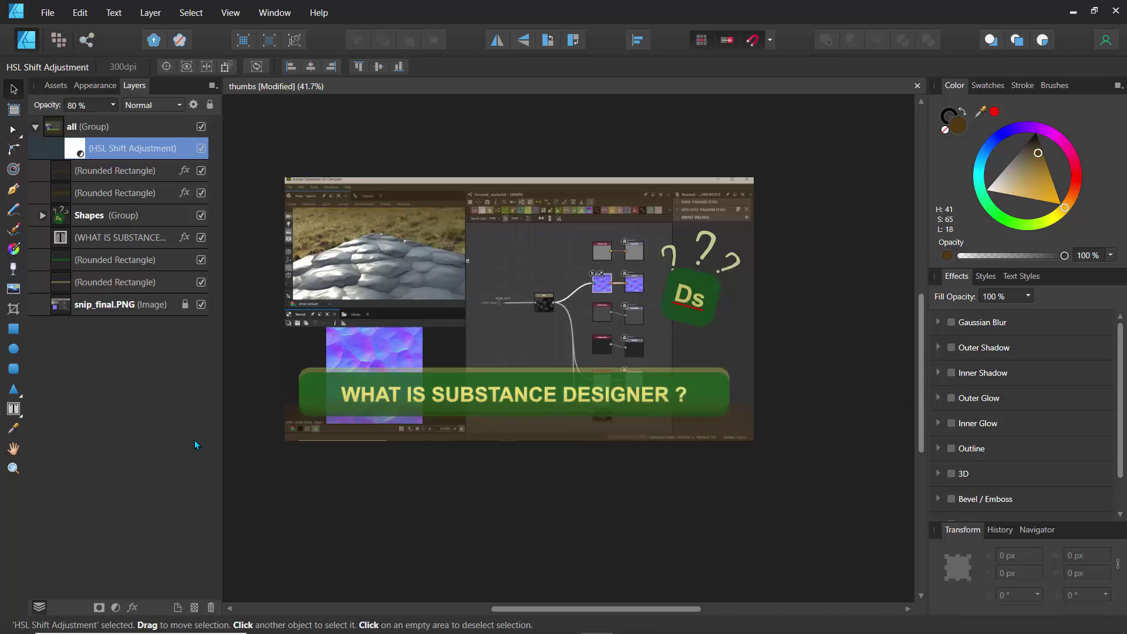
Step: Add a Levels adjustment above the "all" group and set its black level to 5 %
left_click(117, 605)
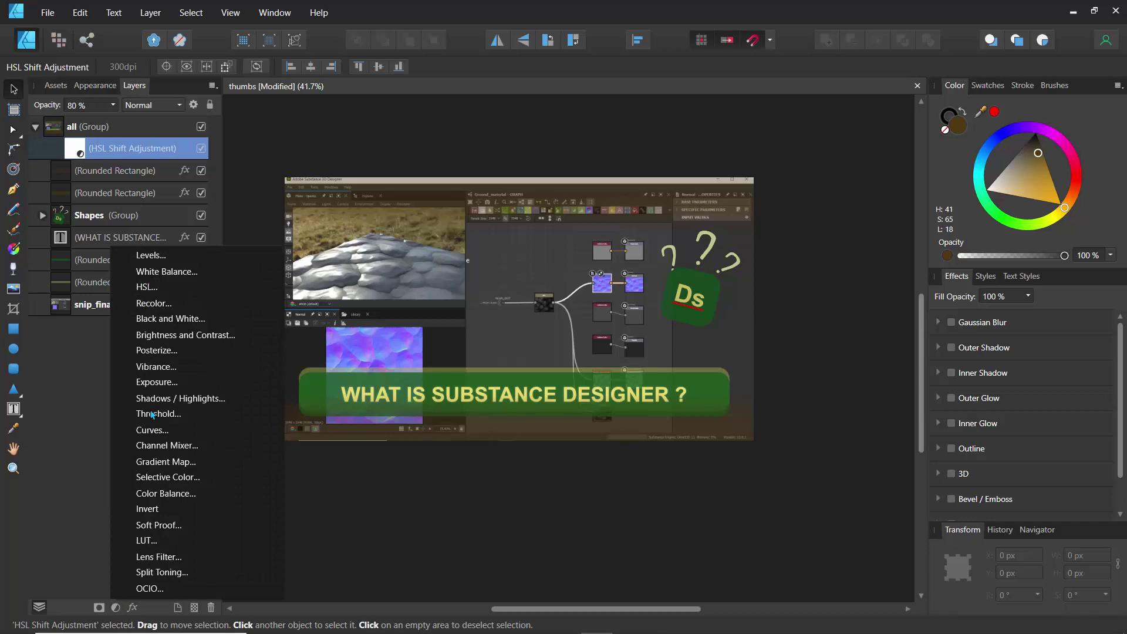
left_click(175, 257)
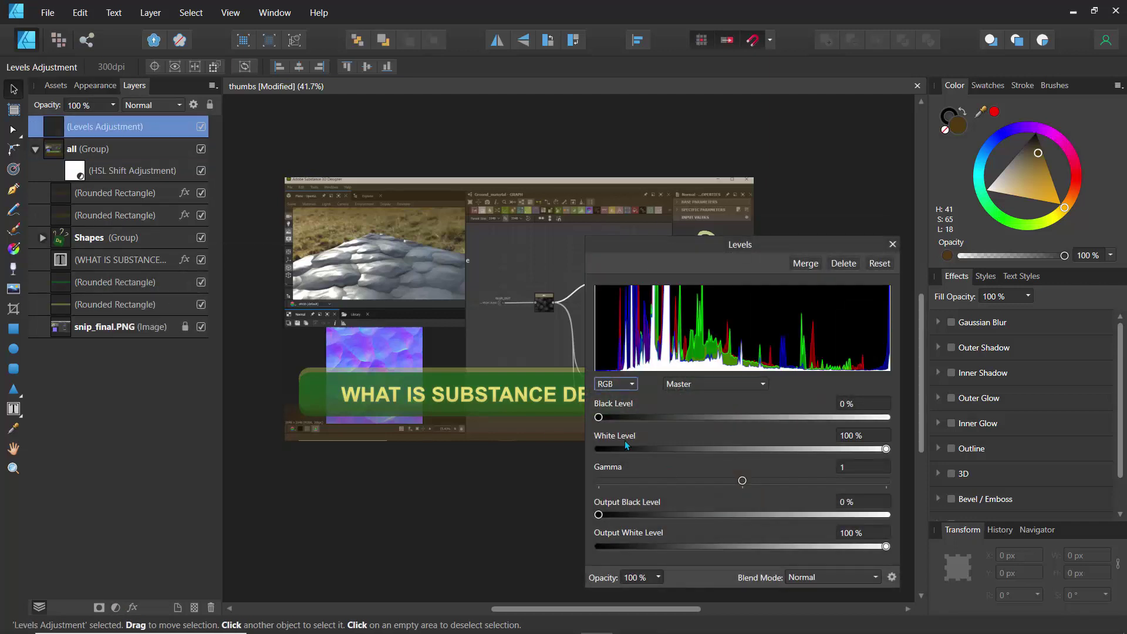
left_click_drag(600, 419, 613, 419)
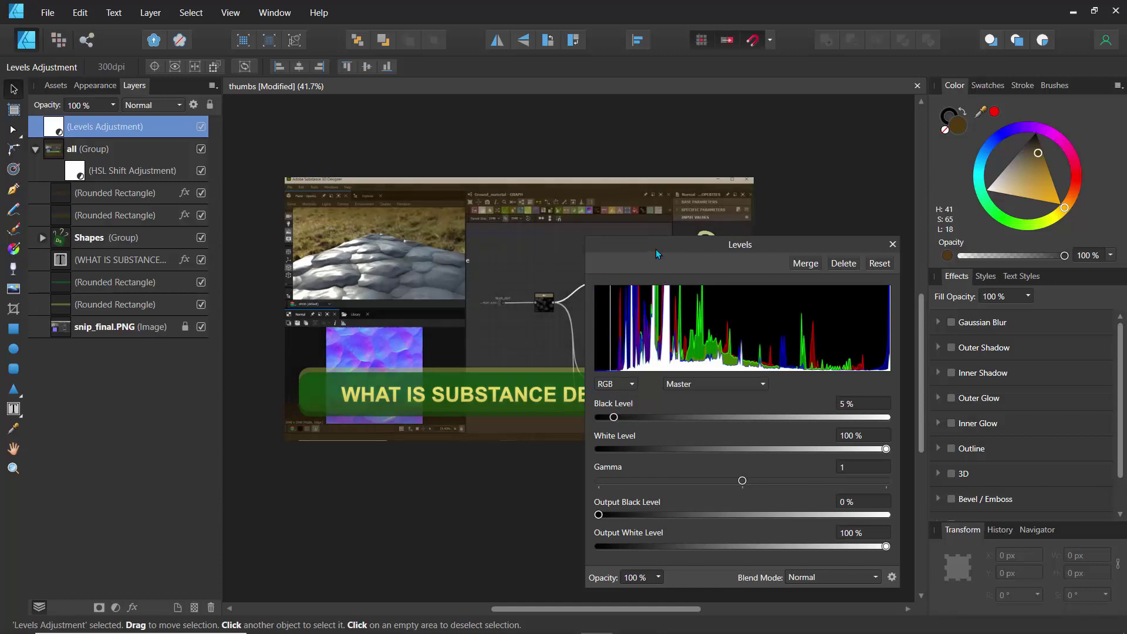
Step: Set the Levels adjustment's white level to 82 % and collapse the "all" group
left_click_drag(720, 248, 870, 220)
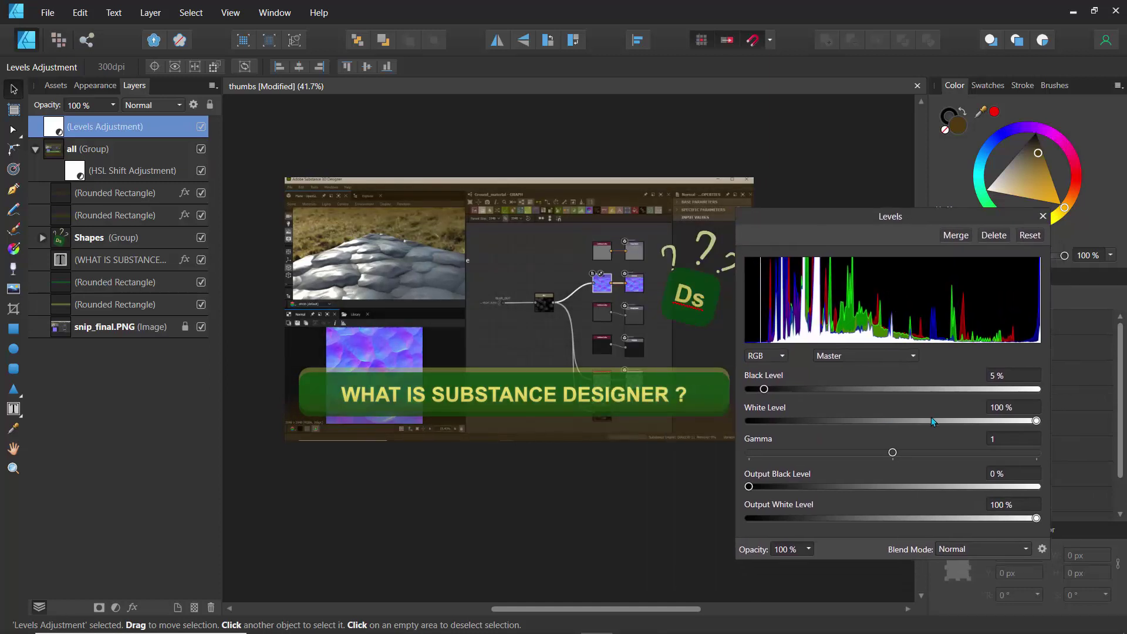
mouse_move(1036, 421)
left_mouse_down()
mouse_move(931, 421)
mouse_move(986, 429)
left_mouse_up()
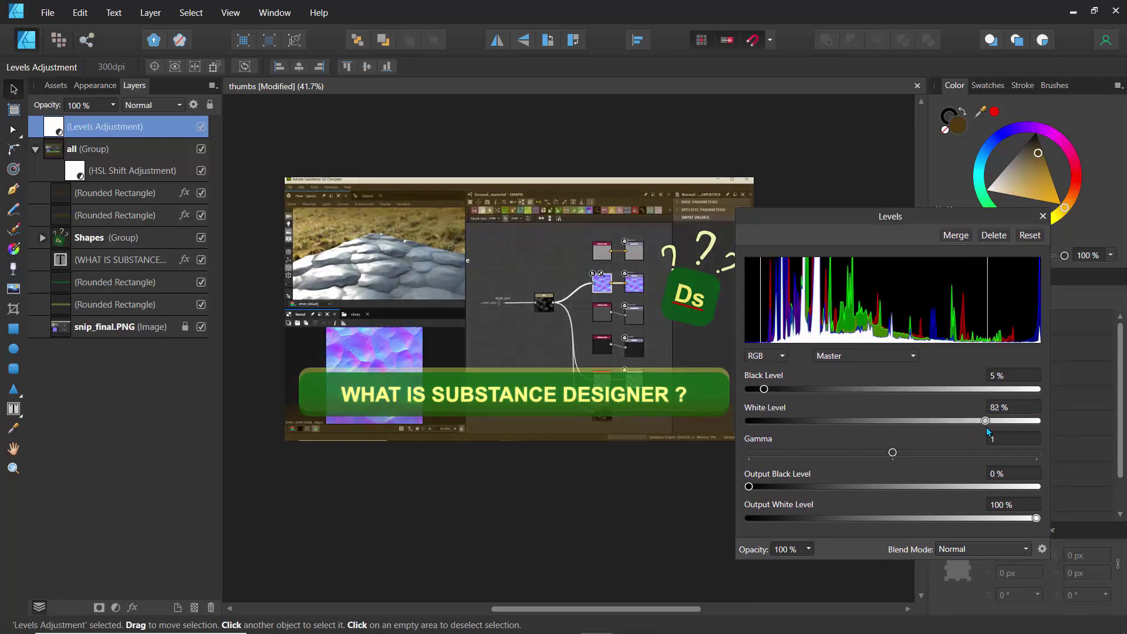
left_click(1044, 216)
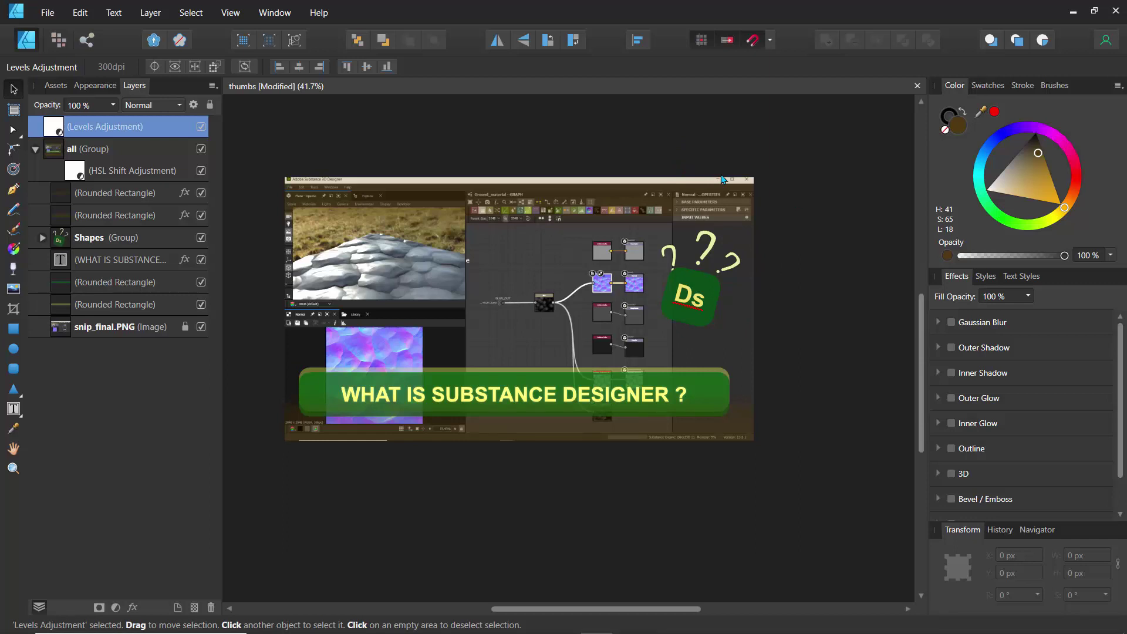
left_click(35, 150)
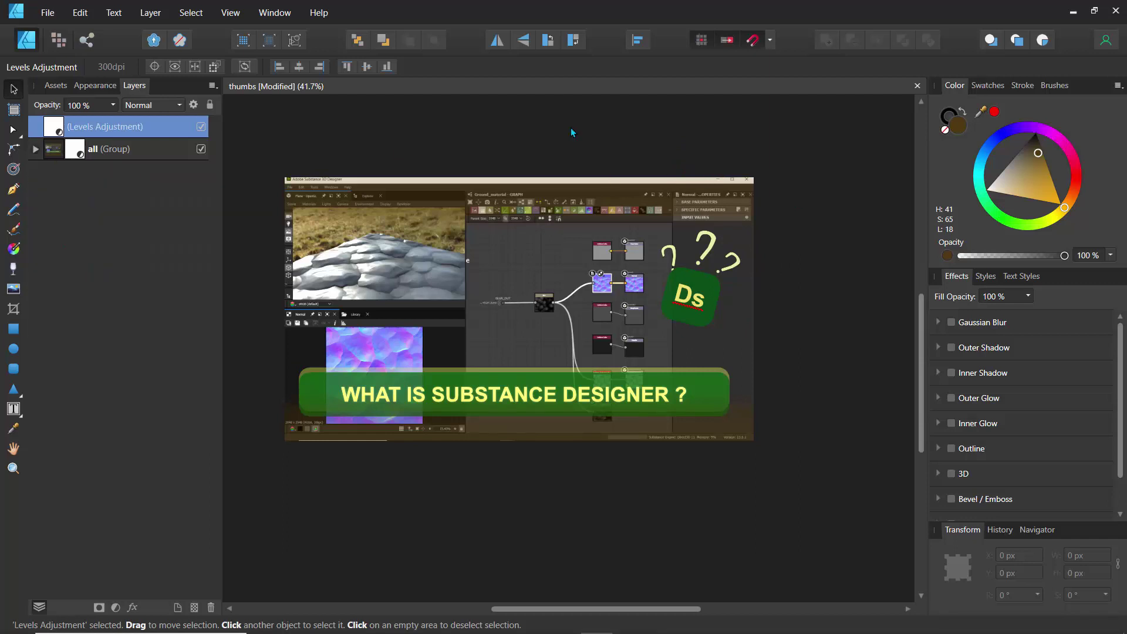
Step: Draw a triangle with the Pen tool across the thumbnail's upper-right corner, fill it dark green (H 112, S 65, L 18) and duplicate it
key("p")
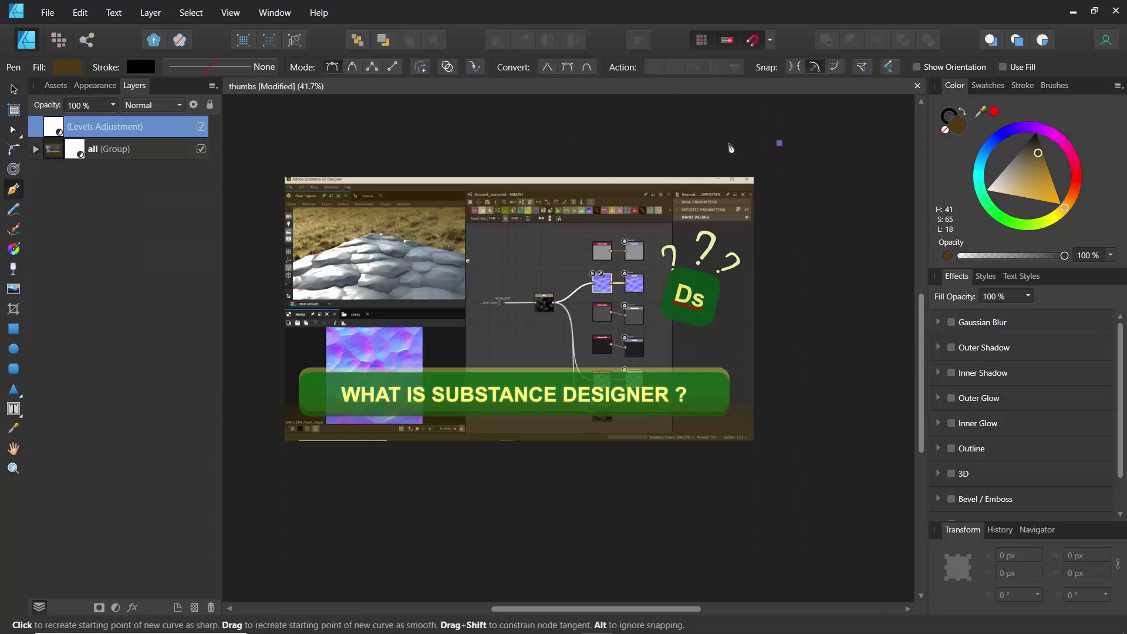
left_click(681, 147)
left_click(793, 274)
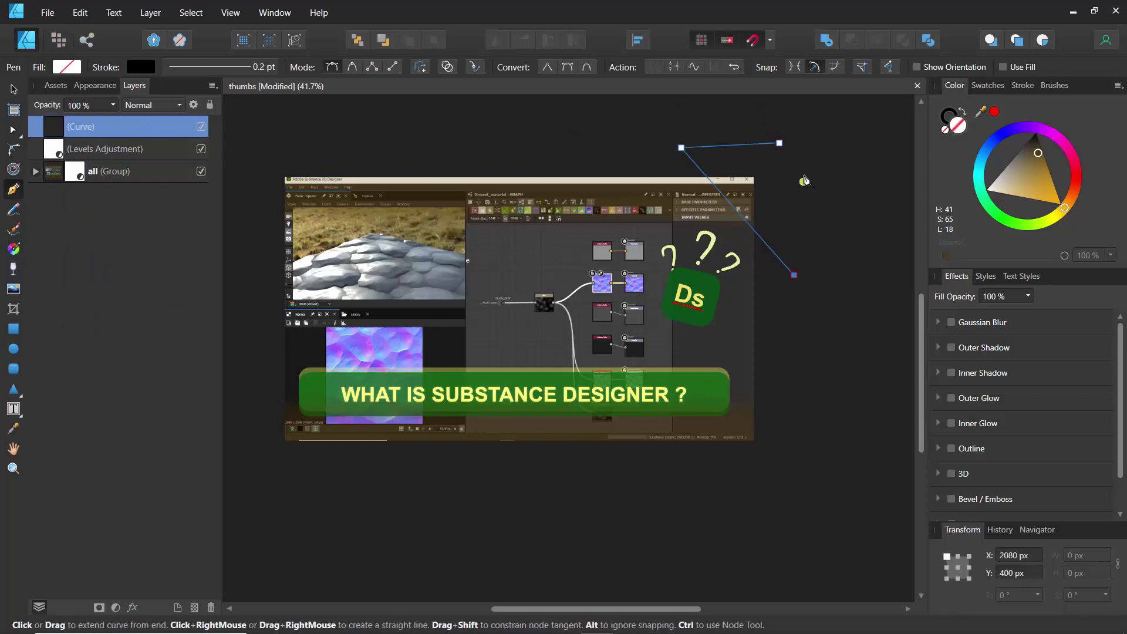
left_click(779, 143)
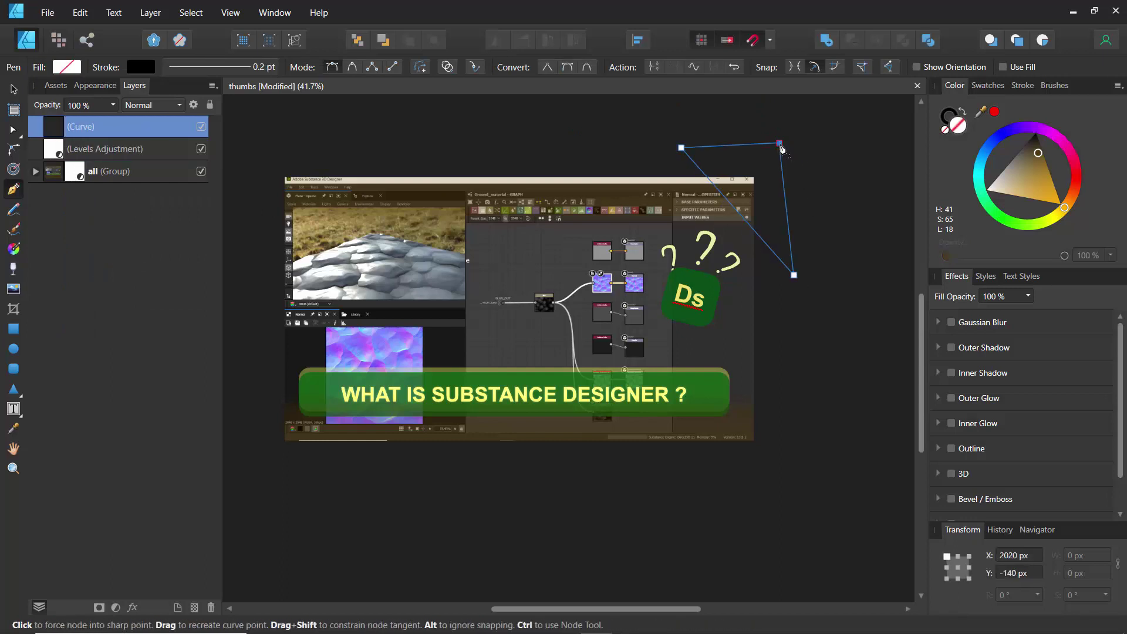
left_click(1012, 218)
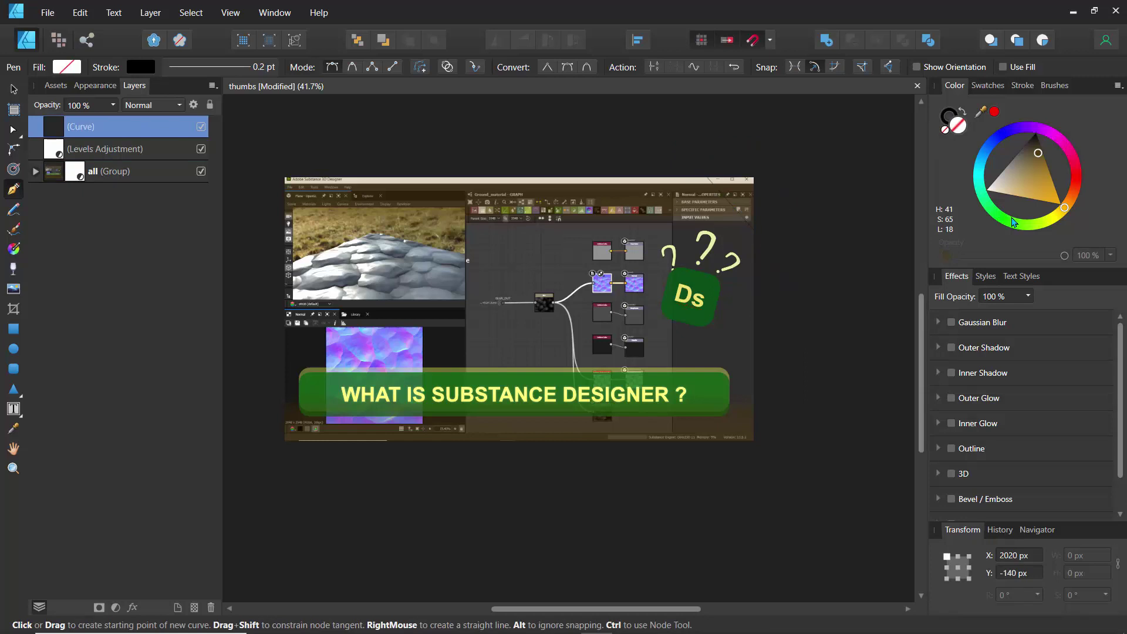
left_click(1011, 221)
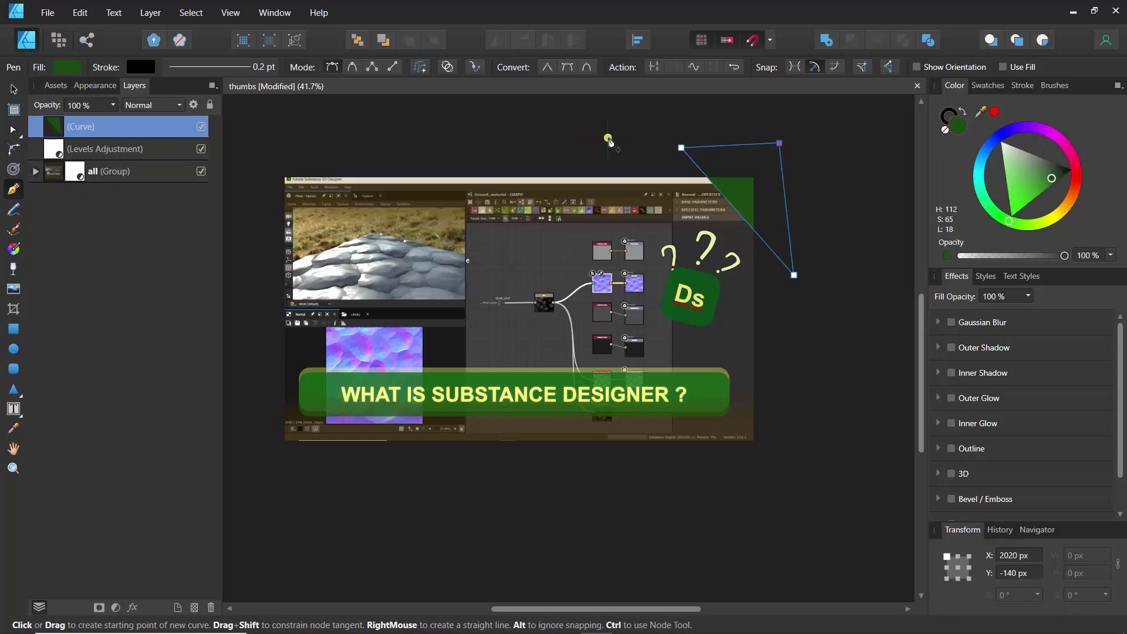
key("ctrl+j")
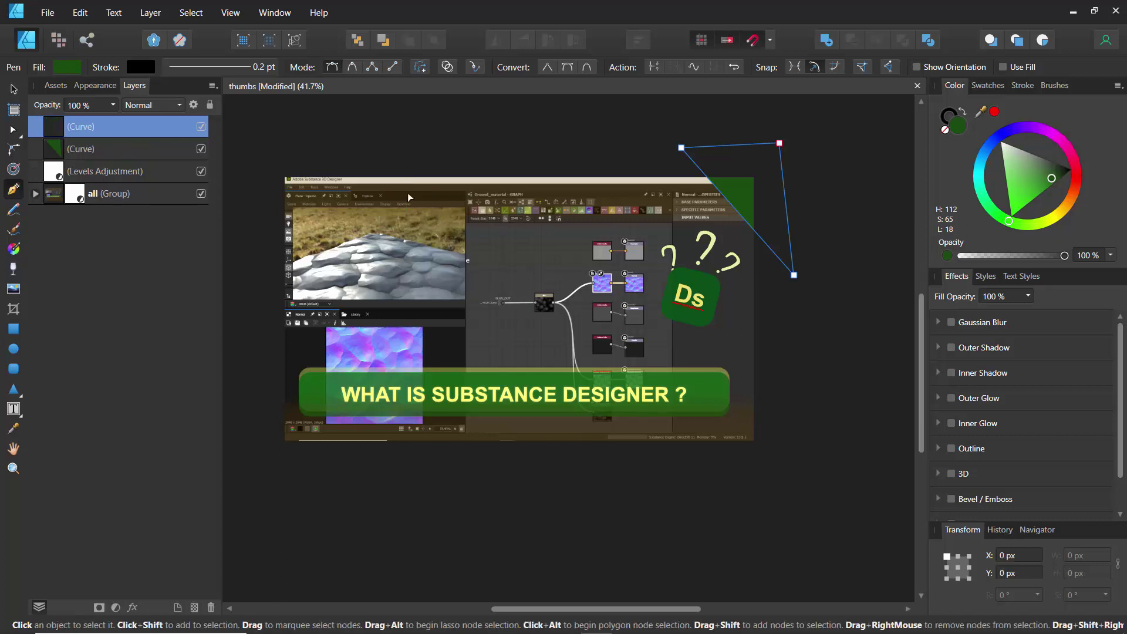
left_click(59, 151)
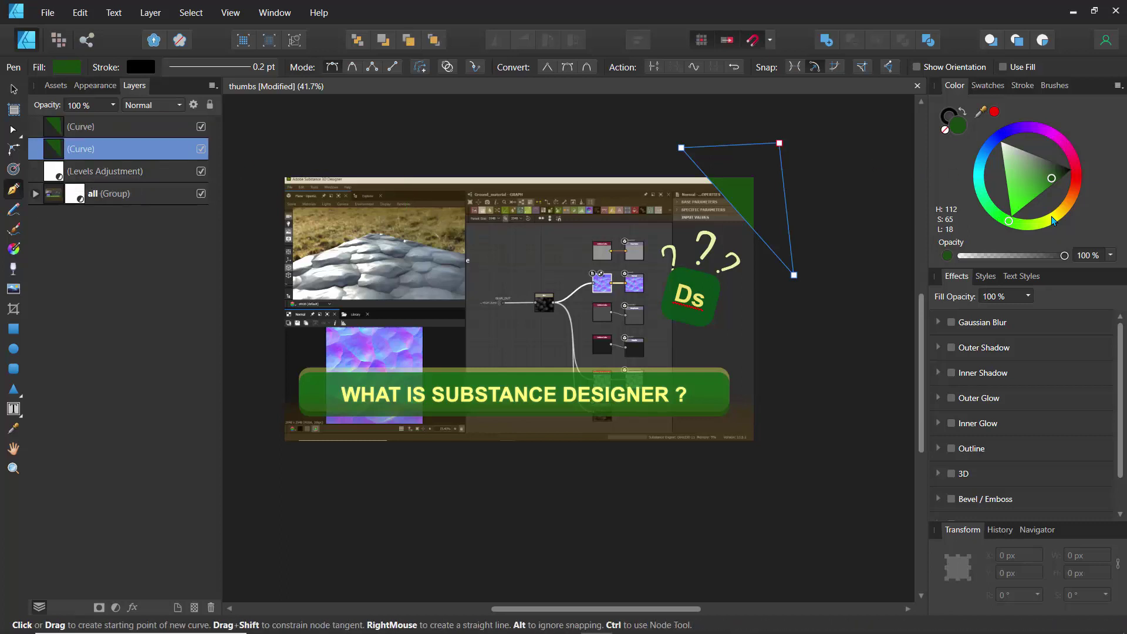
left_click(1052, 219)
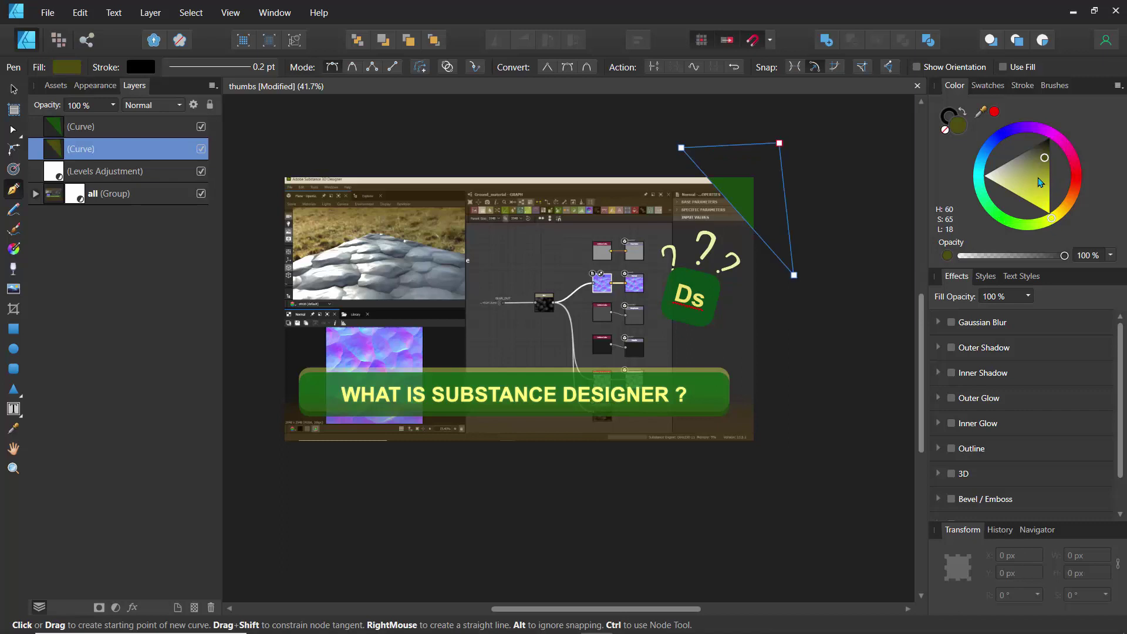
left_click(1049, 187)
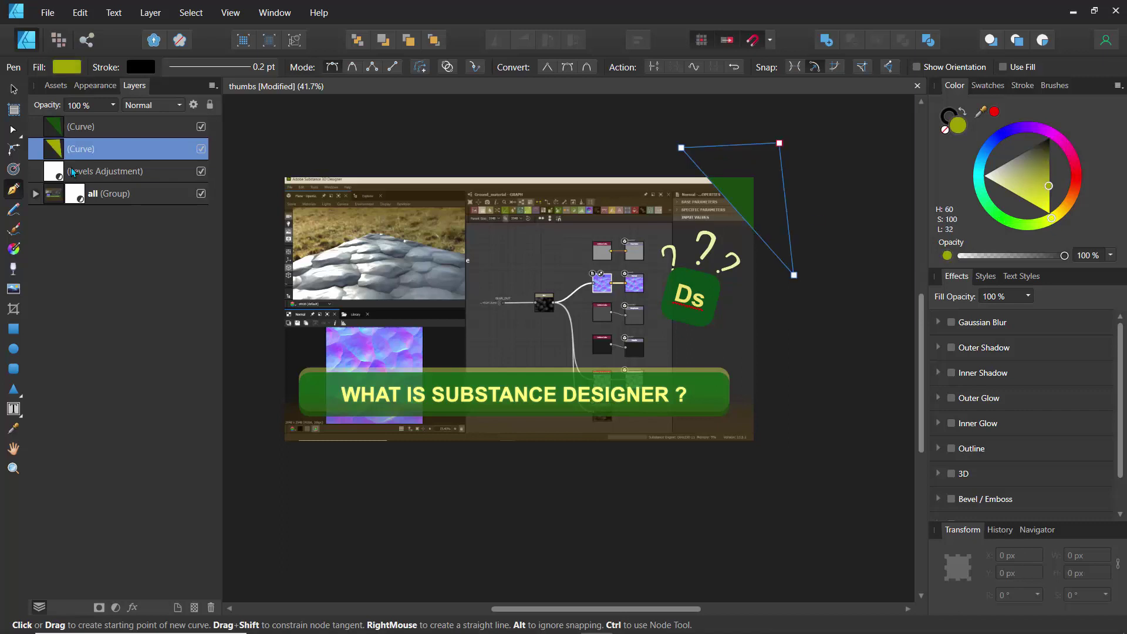
mouse_move(56, 144)
left_mouse_down()
mouse_move(83, 139)
mouse_move(65, 133)
left_mouse_up()
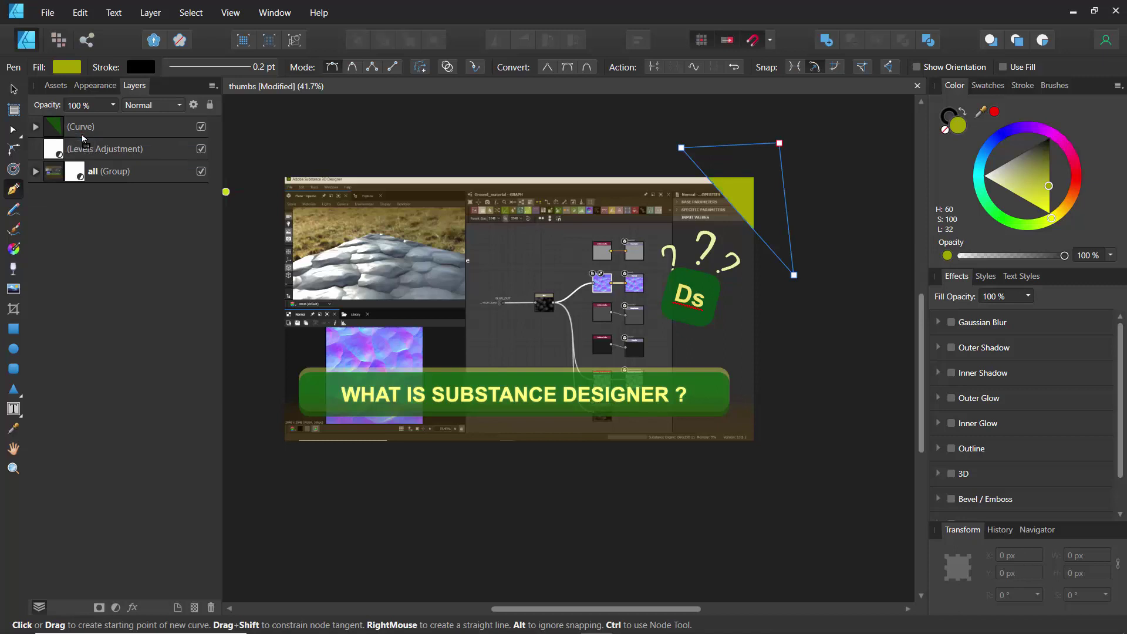
left_click(35, 127)
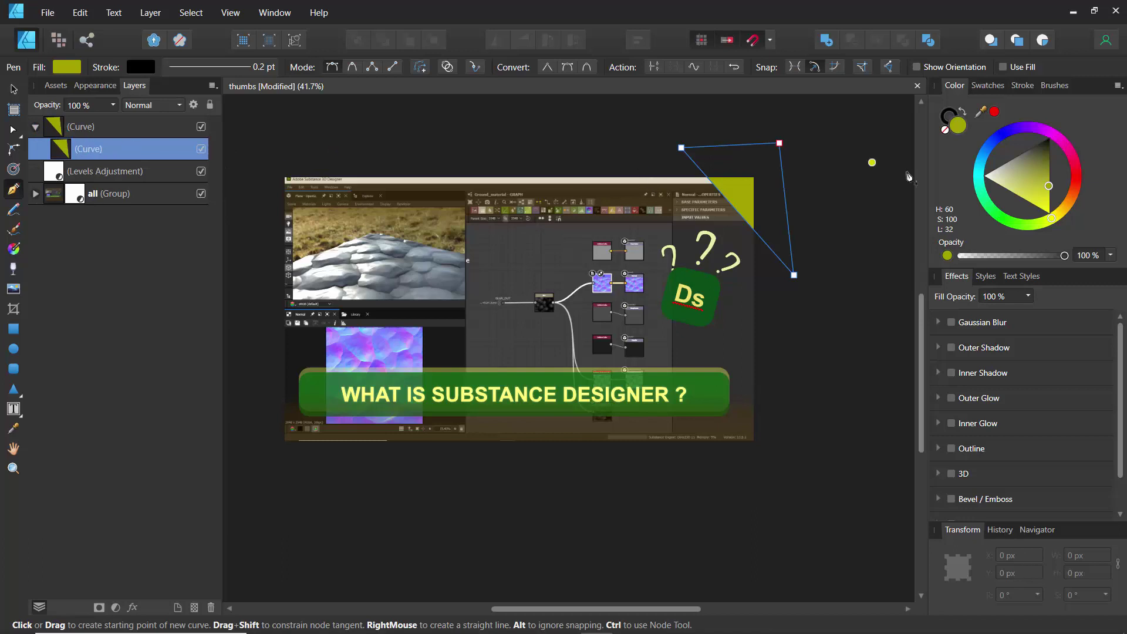
left_click(1020, 228)
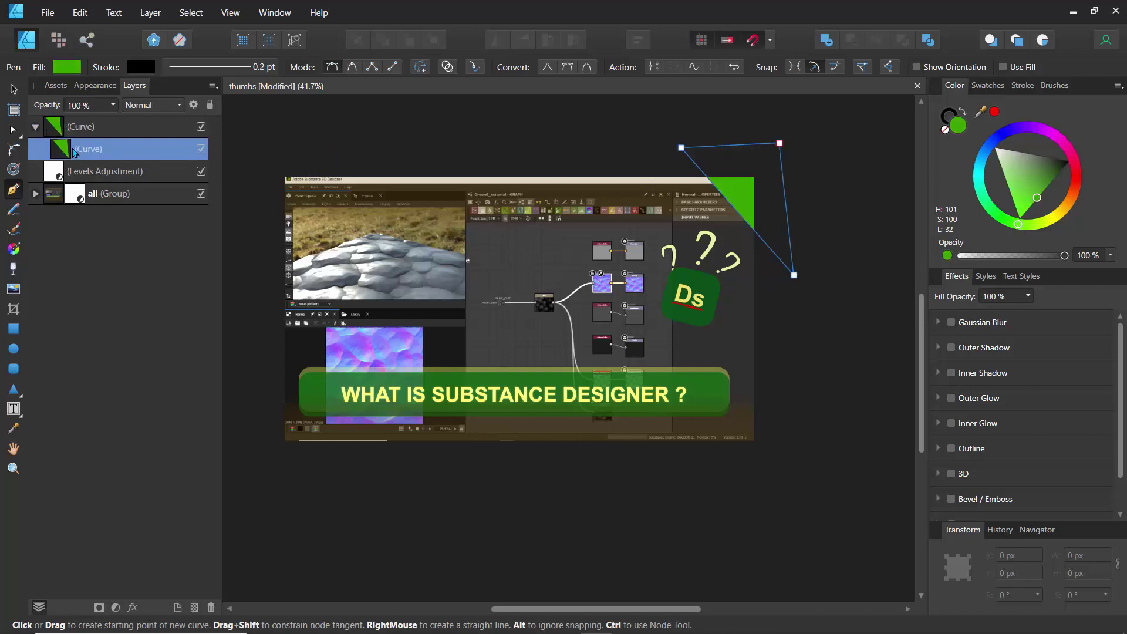
key("ctrl+z")
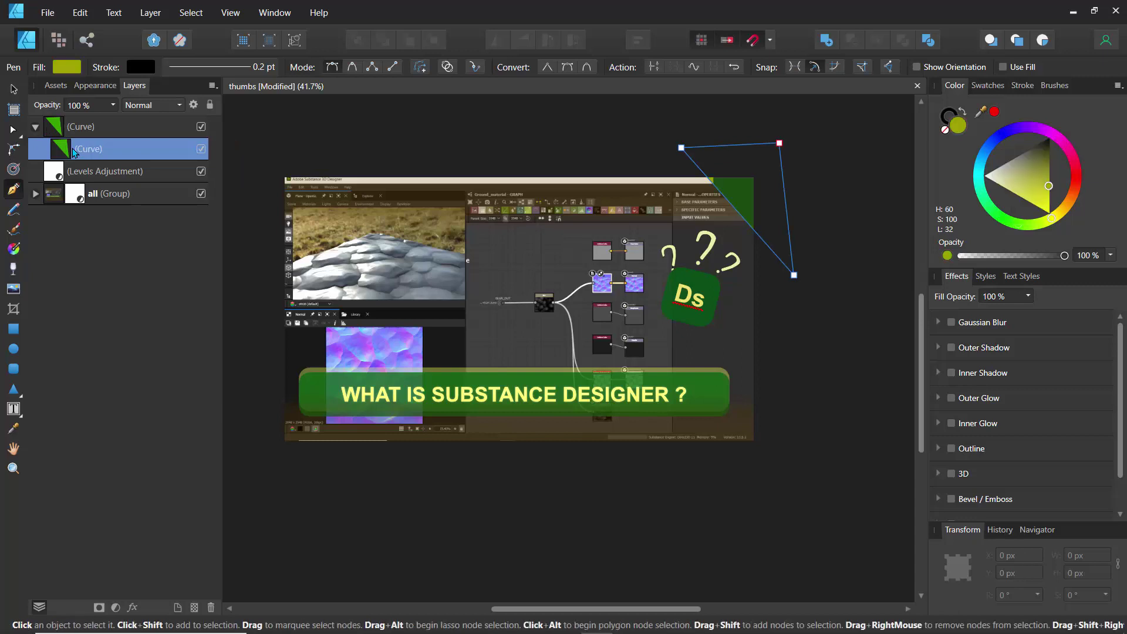
key("ctrl+shift+z")
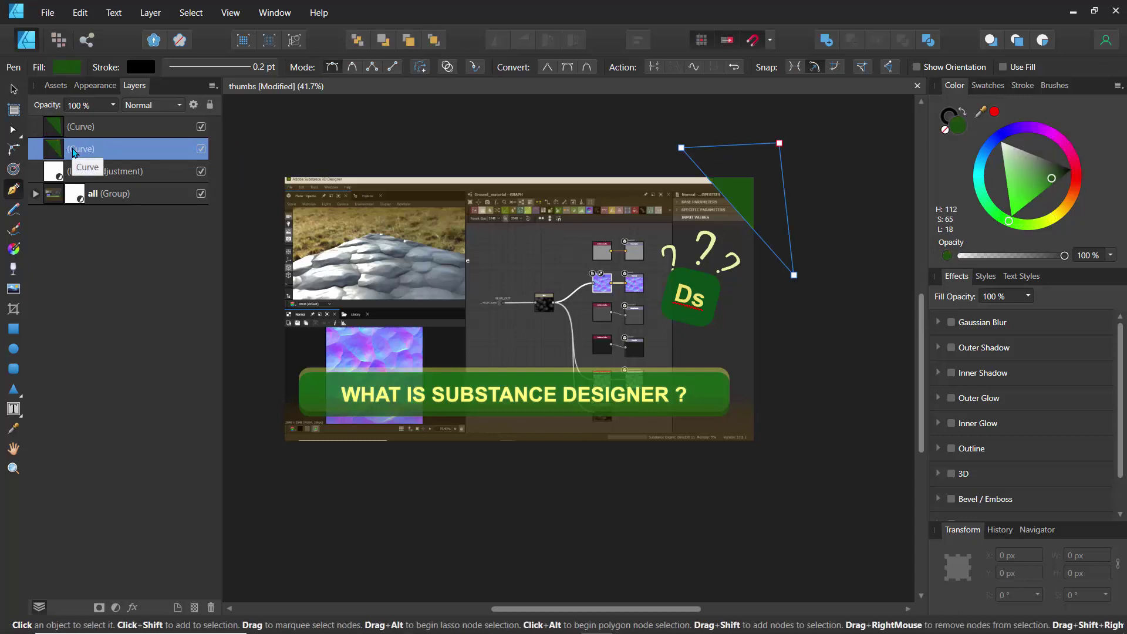
key("ctrl+shift+z")
key("ctrl+shift+z")
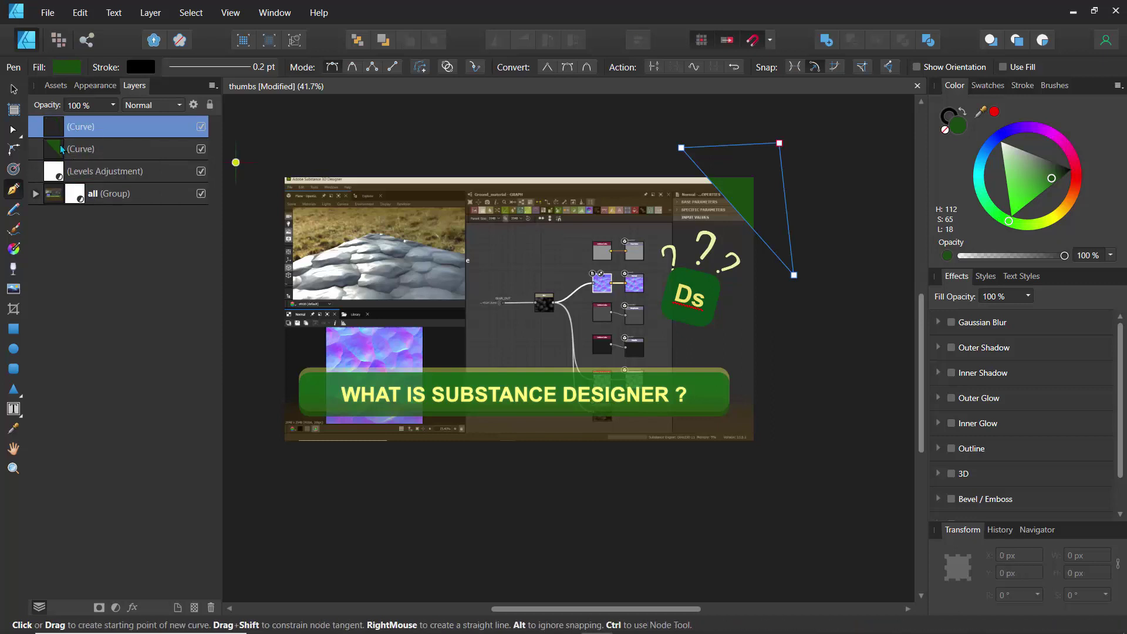
key("ctrl+z")
key("ctrl+z")
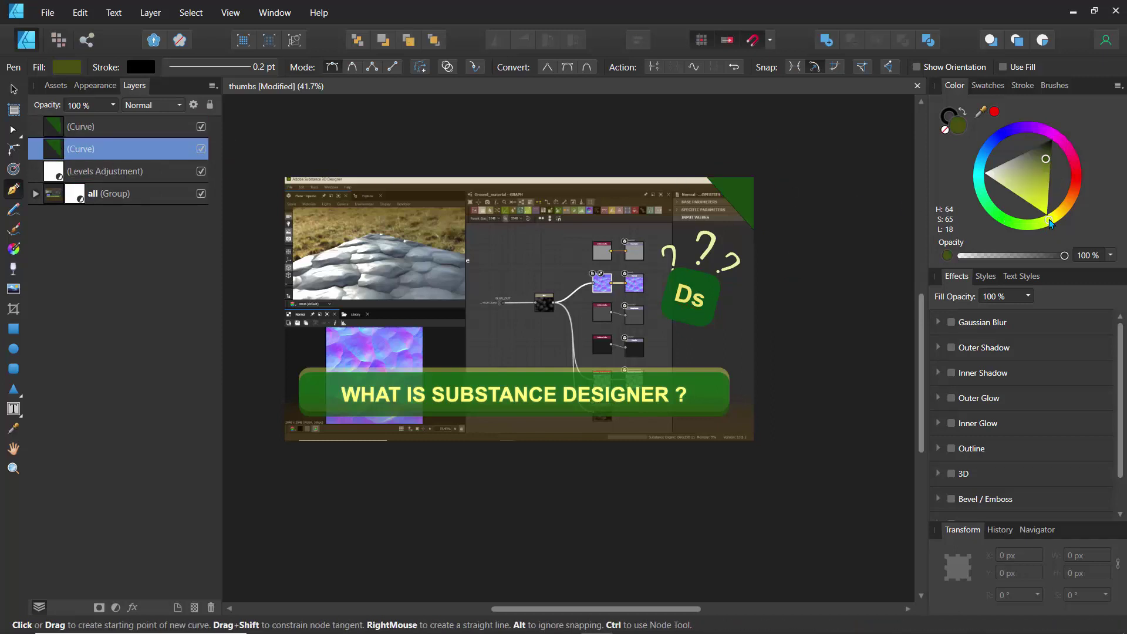
Step: Recolour the lower triangle yellow-green (H 64, S 55, L 50) and nest it inside the dark green triangle
left_click_drag(1022, 183, 1033, 188)
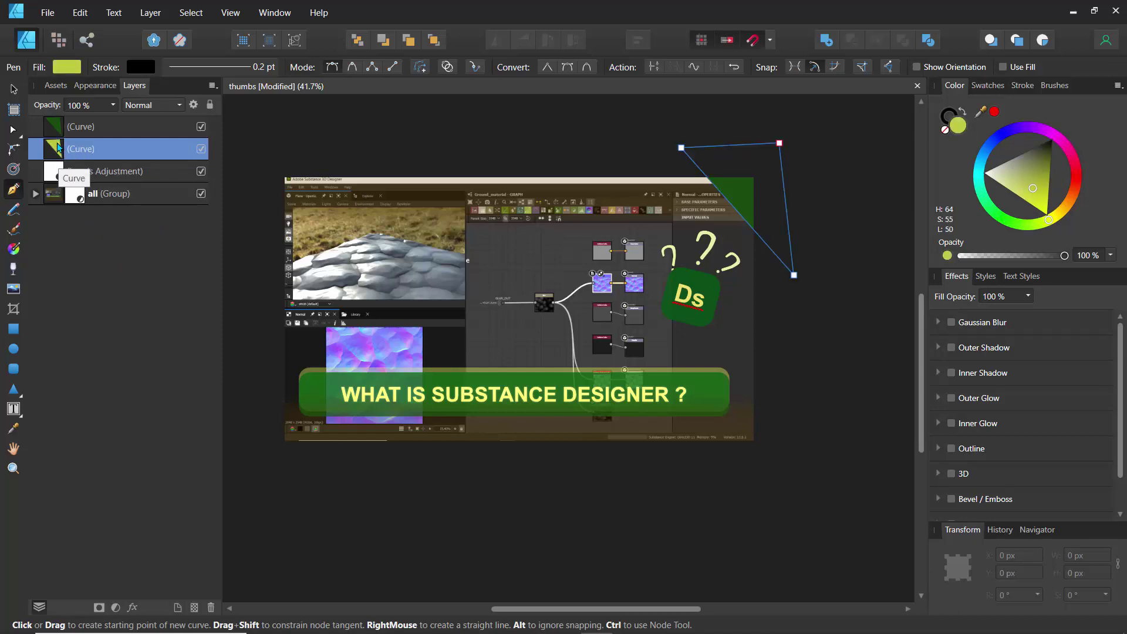
left_click_drag(57, 142, 85, 137)
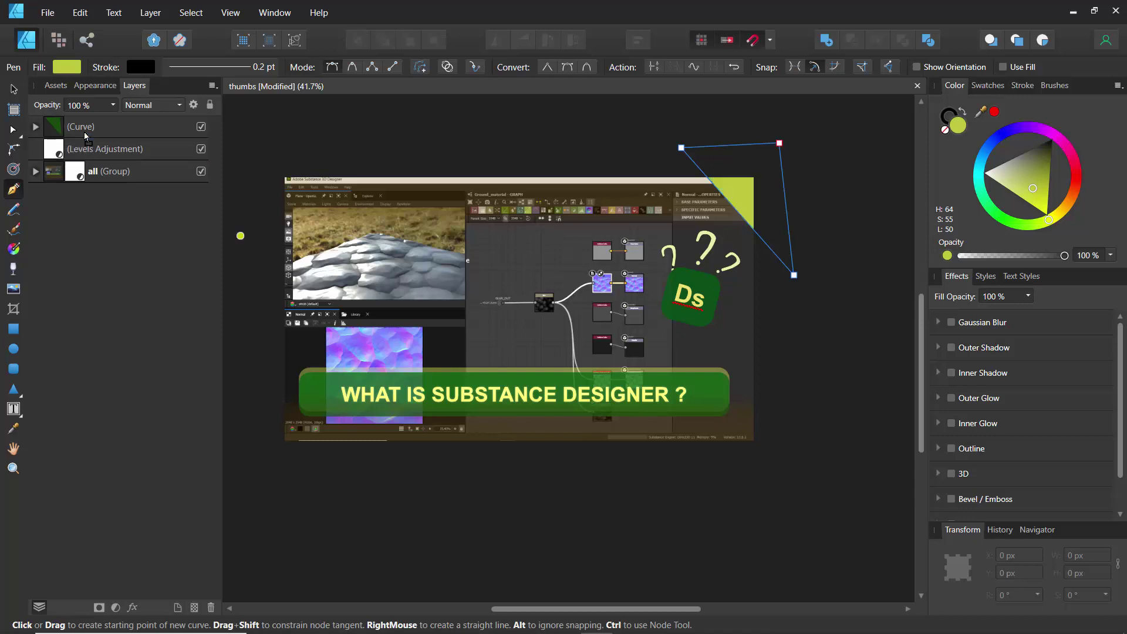
left_click(34, 127)
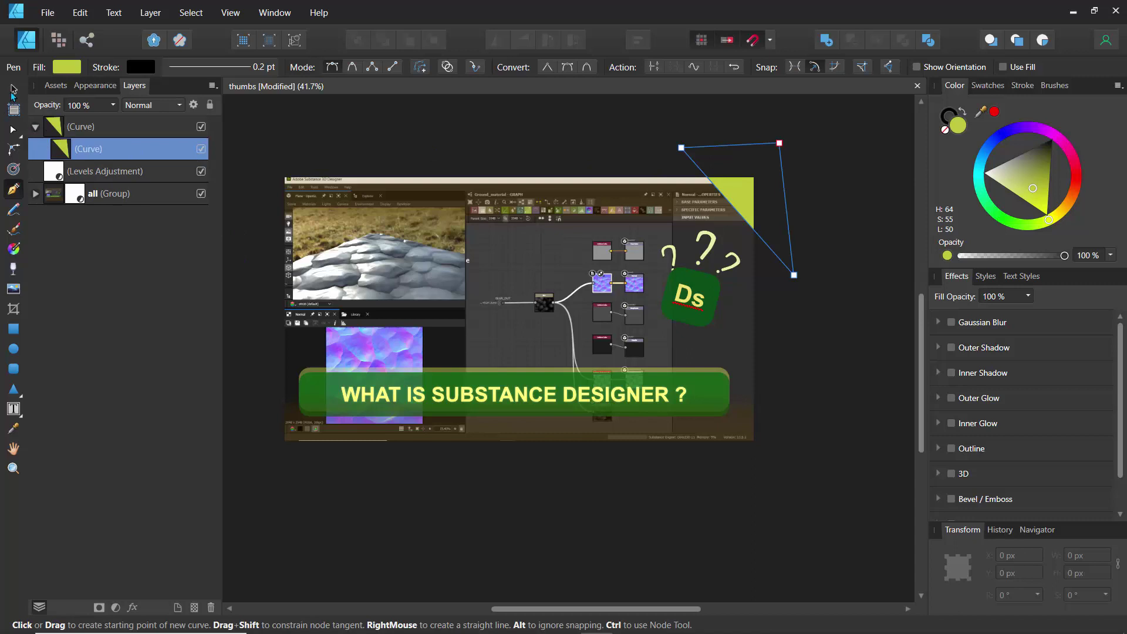
Step: Move the nested yellow-green triangle to X 1660 px, Y -160 px and fade it with a linear transparency gradient
key("v")
left_click_drag(733, 187, 738, 185)
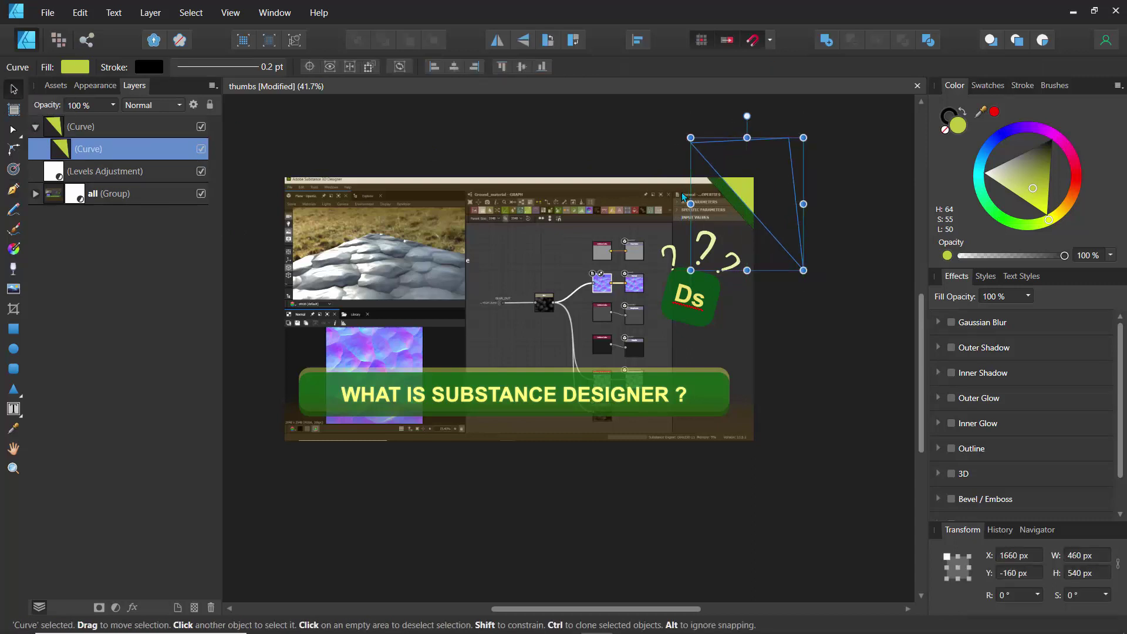
left_click(13, 268)
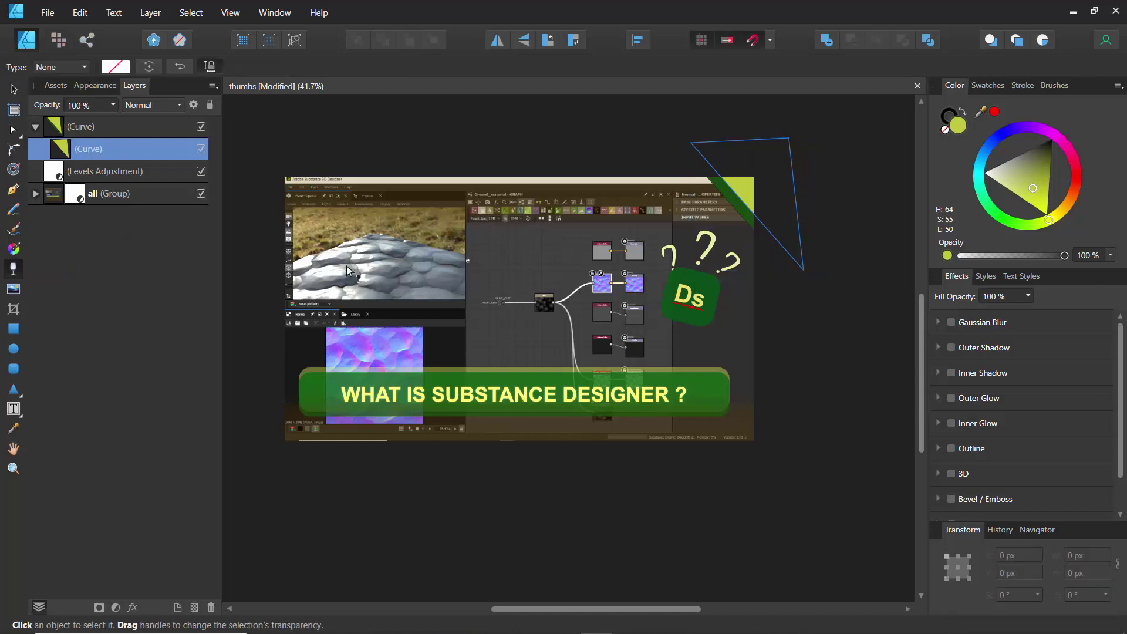
left_click_drag(763, 172, 652, 159)
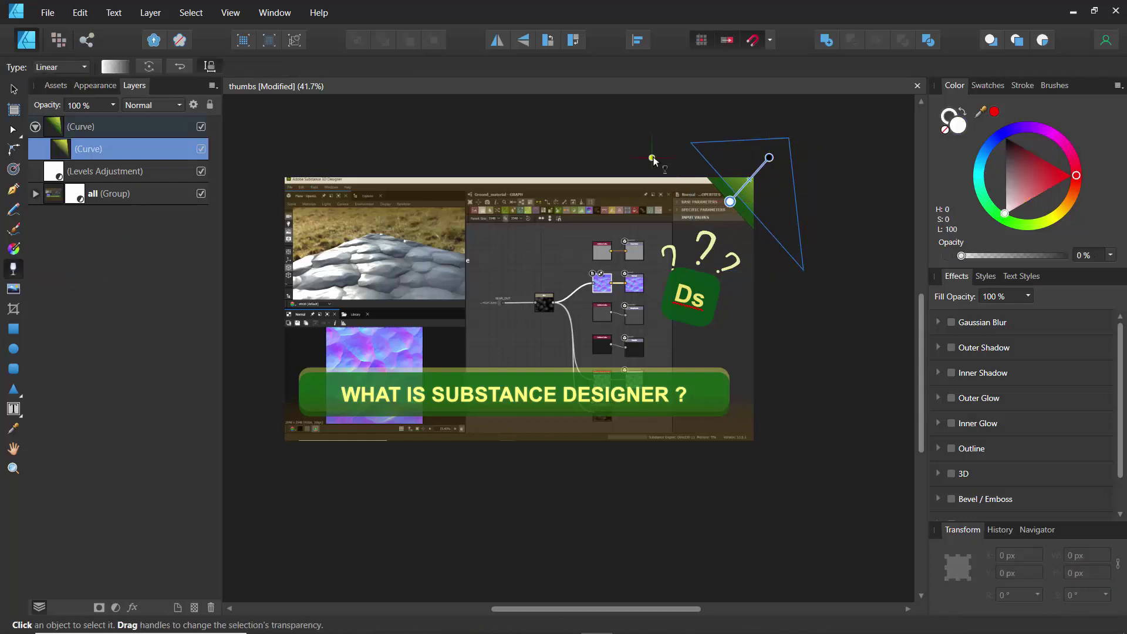
left_click(652, 159)
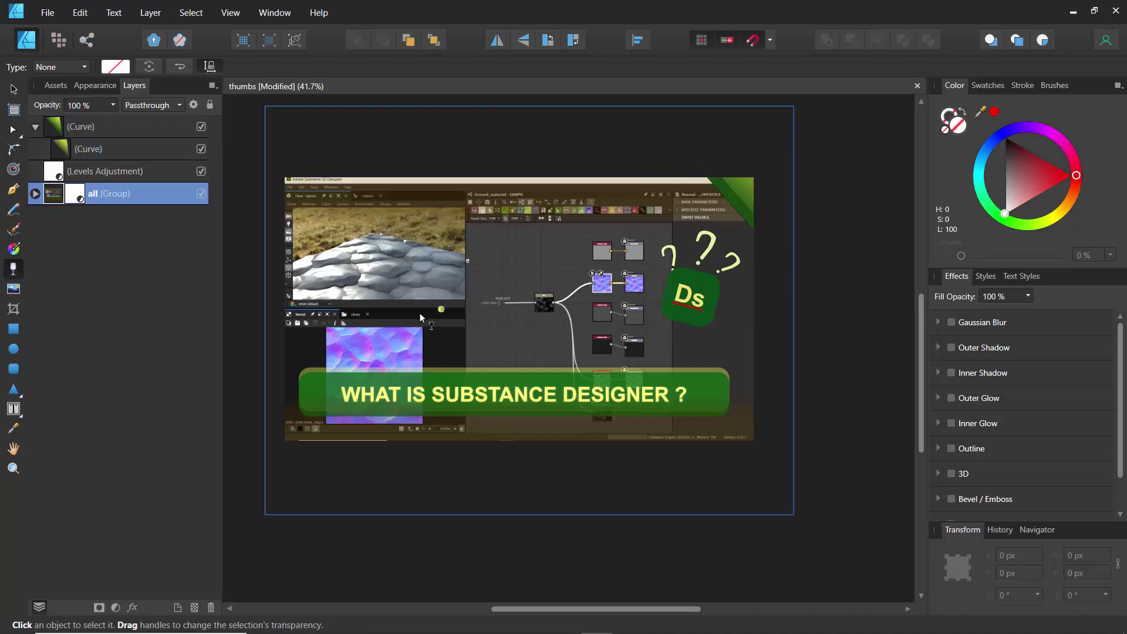
Step: Collapse the corner triangle's layer and move the Levels adjustment above it in the layer order
left_click(38, 125)
left_click(108, 135)
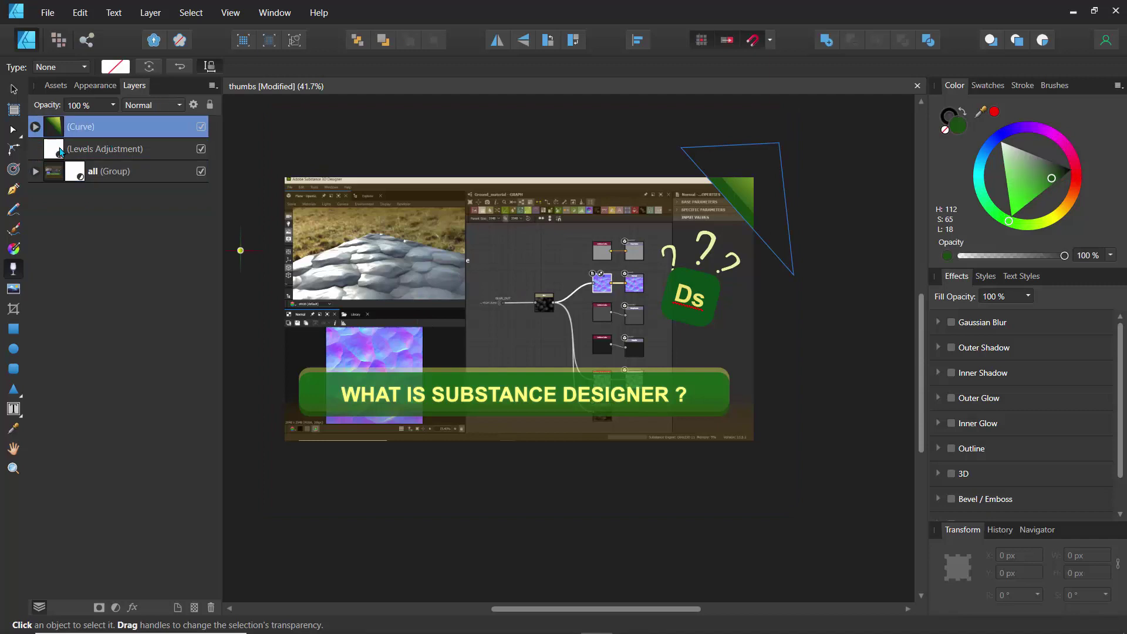
left_click_drag(61, 152, 46, 121)
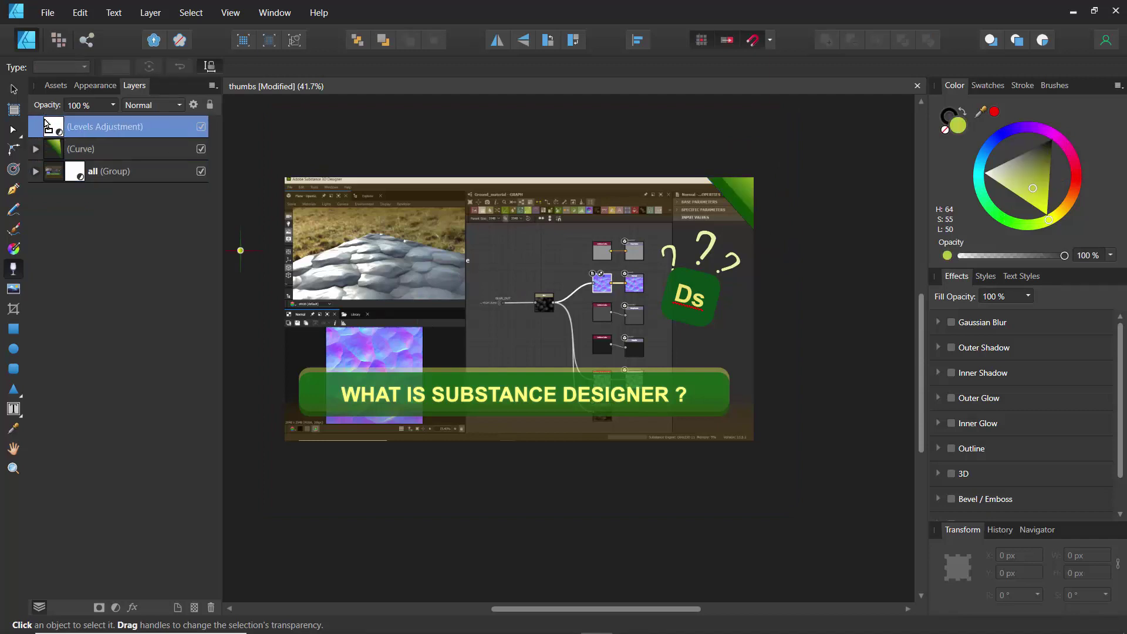
left_click(99, 151)
left_click_drag(314, 148, 338, 359)
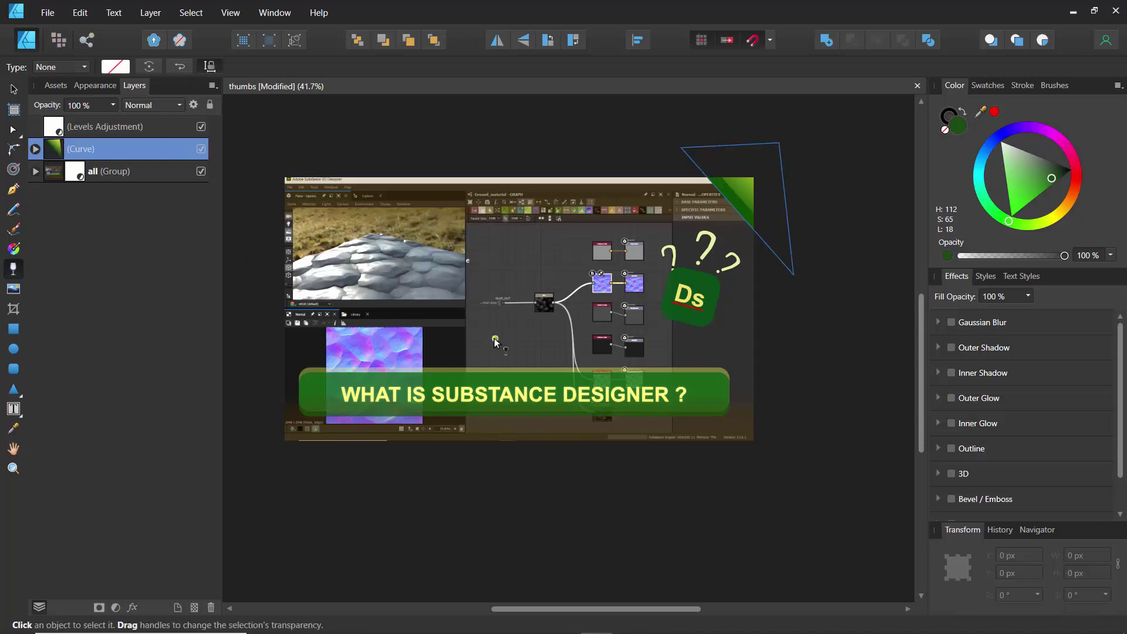
scroll(494, 337, "up", 5)
scroll(494, 338, "down", 4)
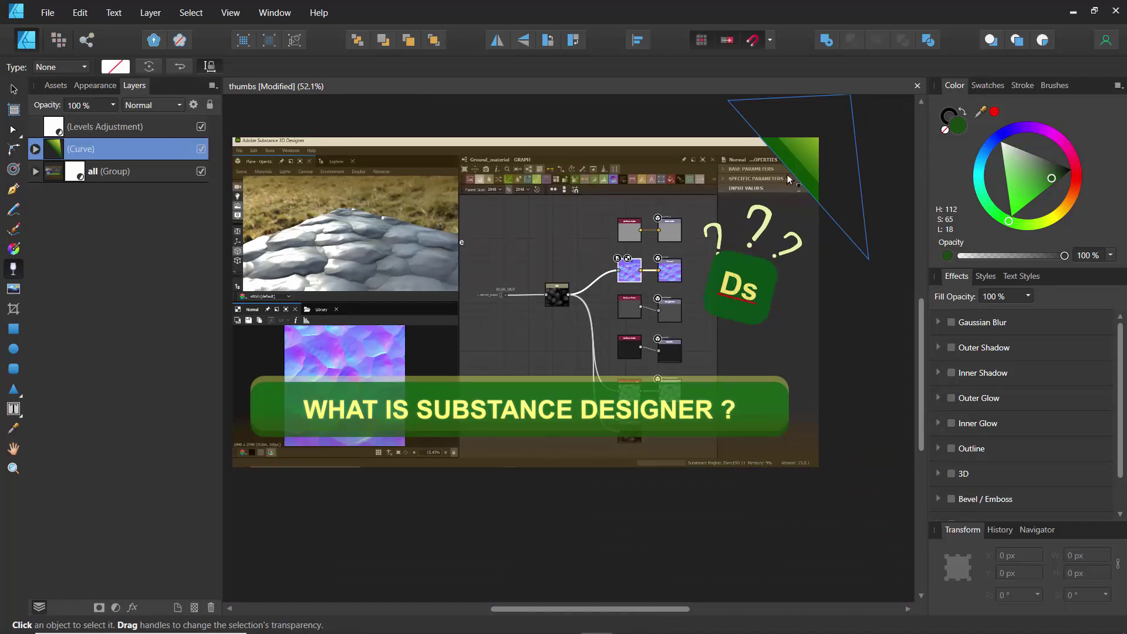
Step: Group the Levels adjustment, the corner triangle and the "all" group, and name the new group "Final"
left_click(77, 126)
key("ctrl+a")
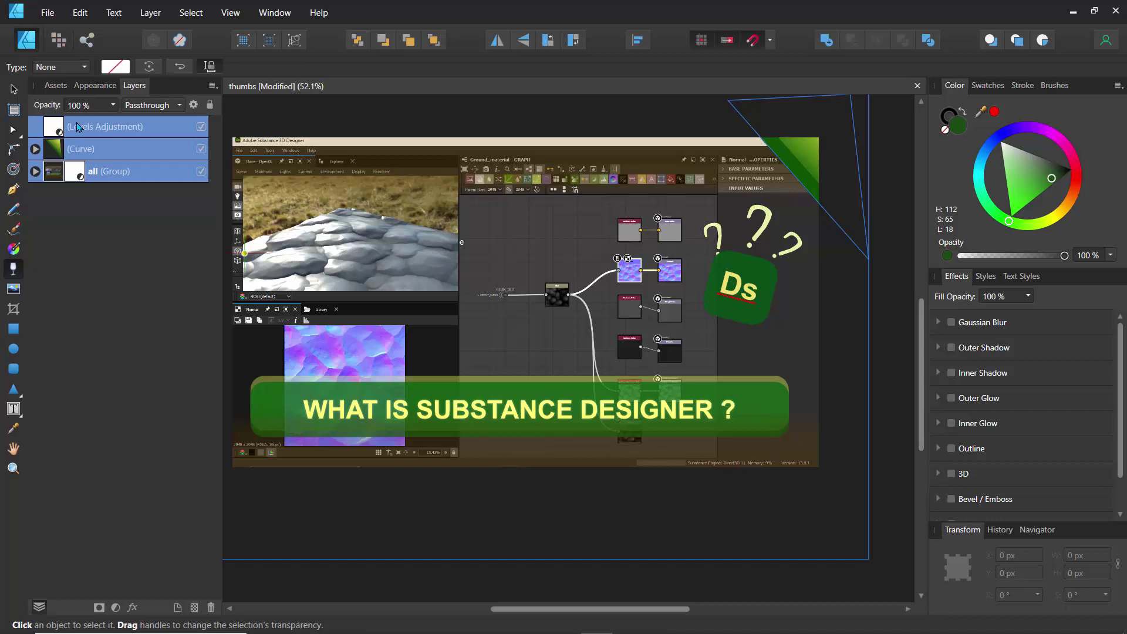
key("ctrl+g")
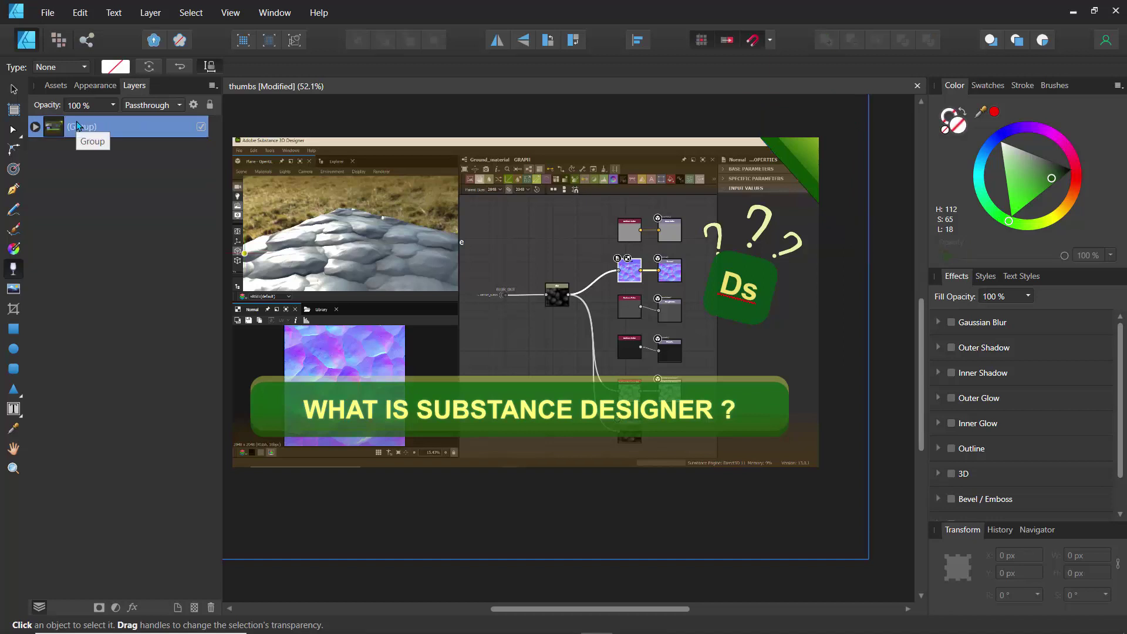
double_click(80, 126)
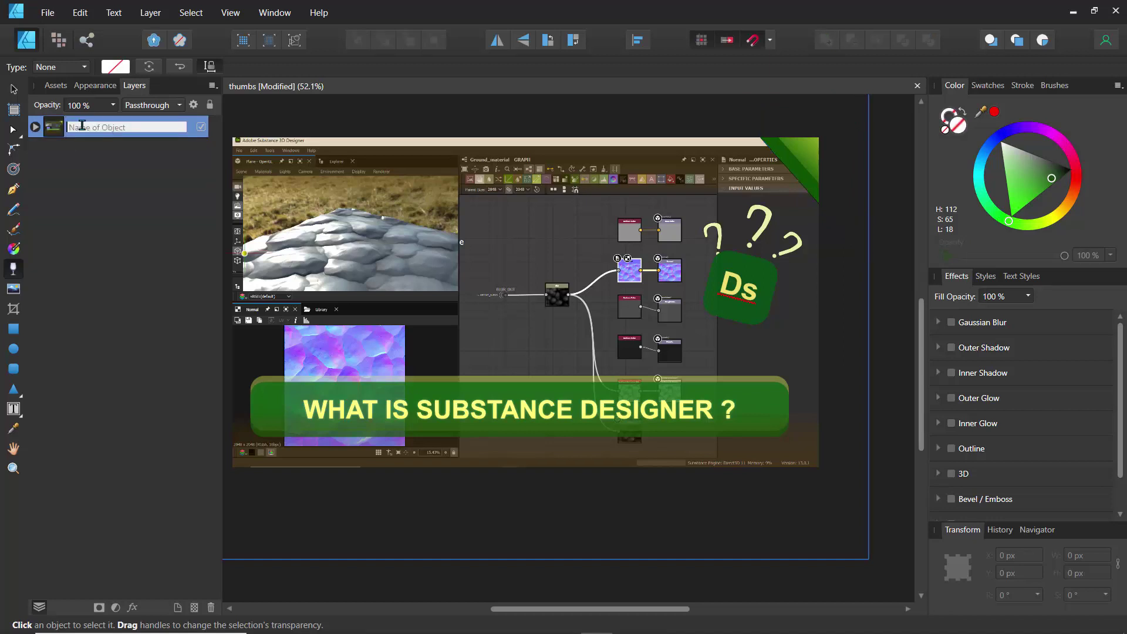
type("Final")
key("Return")
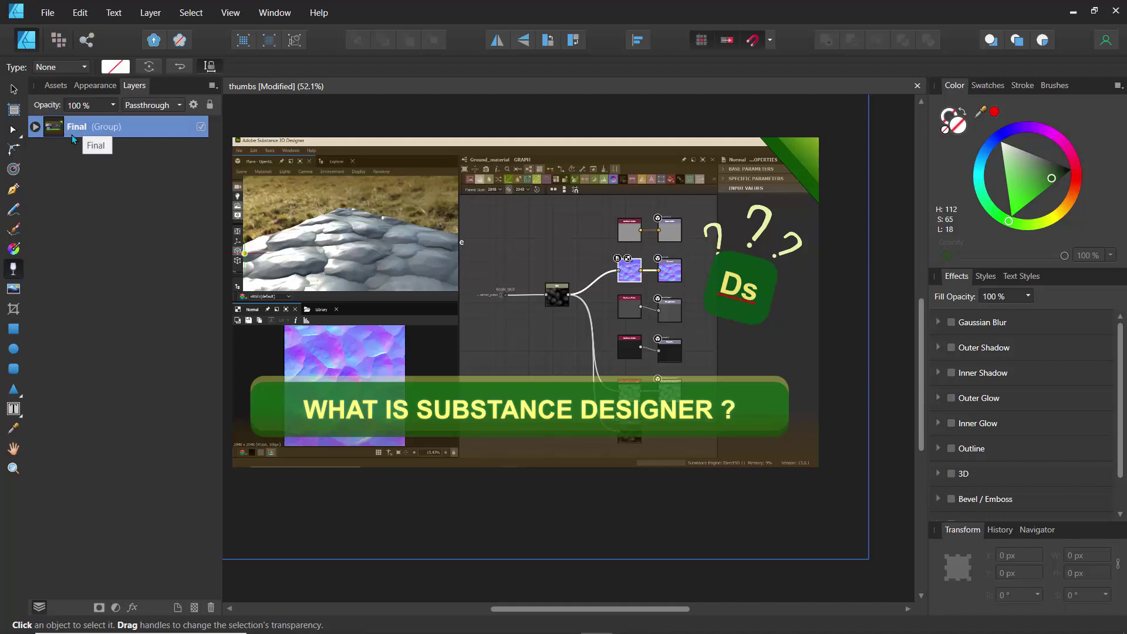
Step: Try an HSL adjustment on the Final group, shifting the blues' hue by 86.9° and their saturation by 45%
left_click(117, 604)
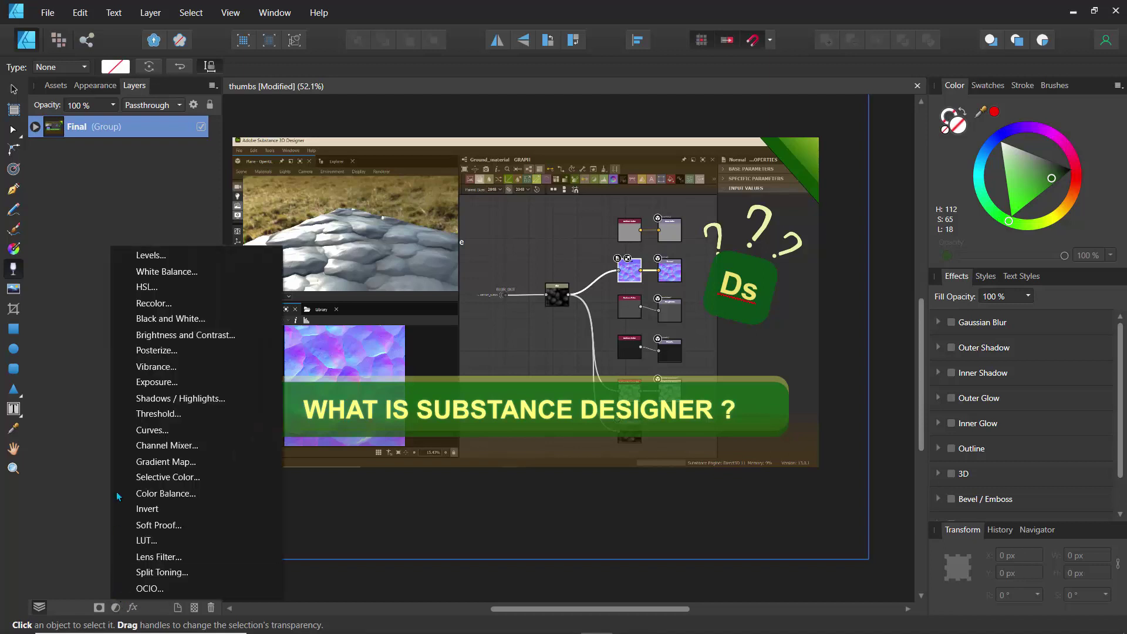
left_click(143, 288)
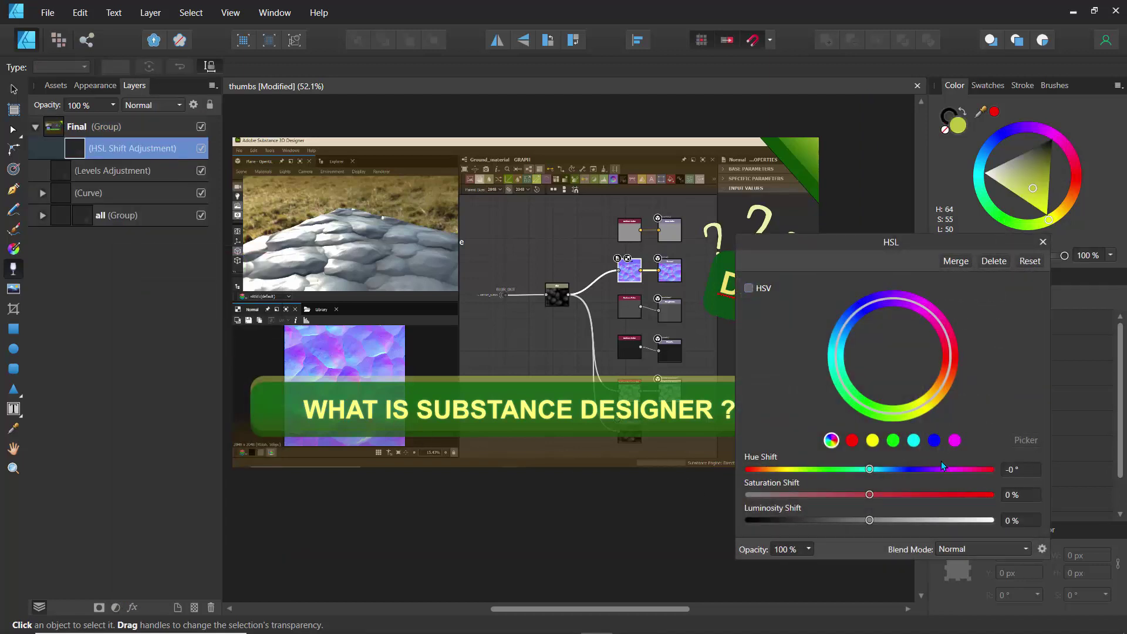
left_click(933, 441)
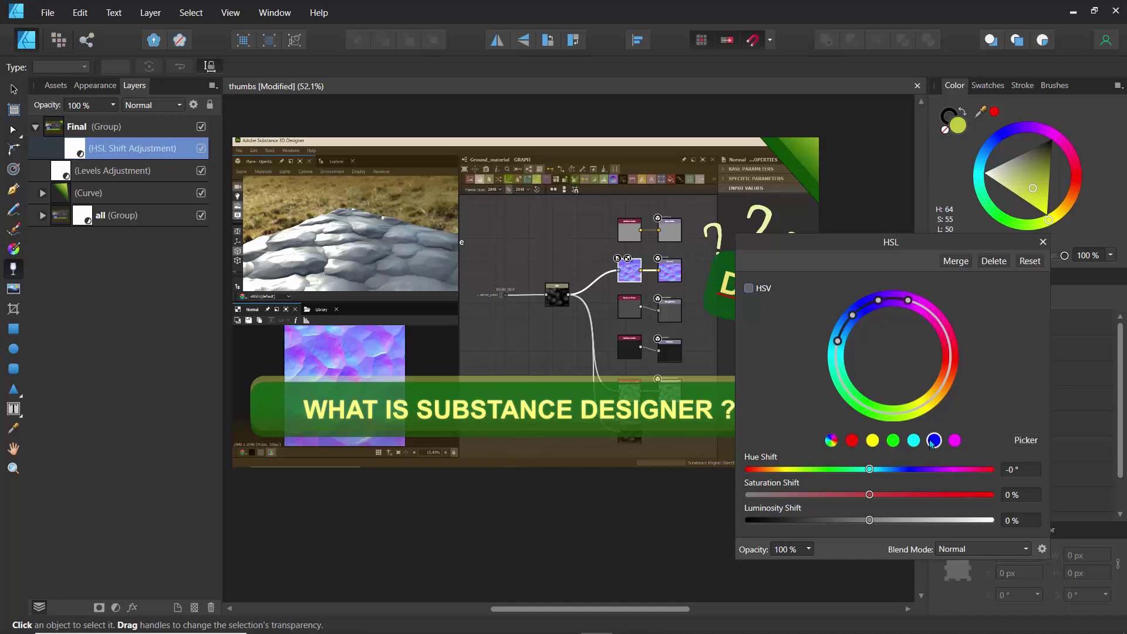
left_click_drag(869, 469, 927, 469)
left_click_drag(870, 499, 923, 495)
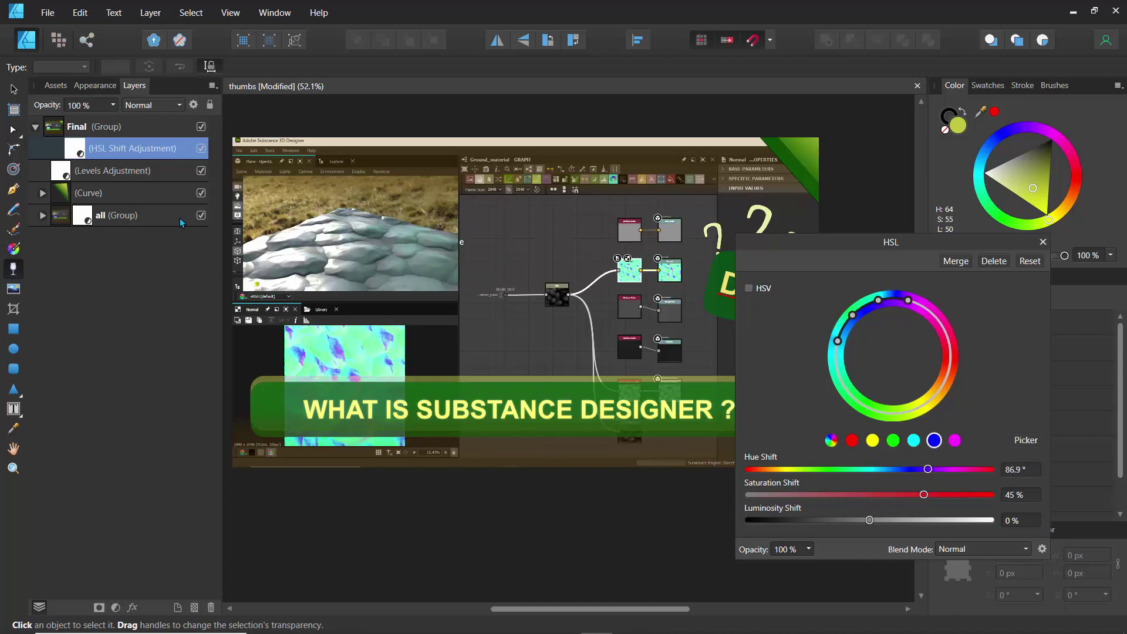
Step: Hide and delete the HSL adjustment, and collapse the Final group
left_click(202, 148)
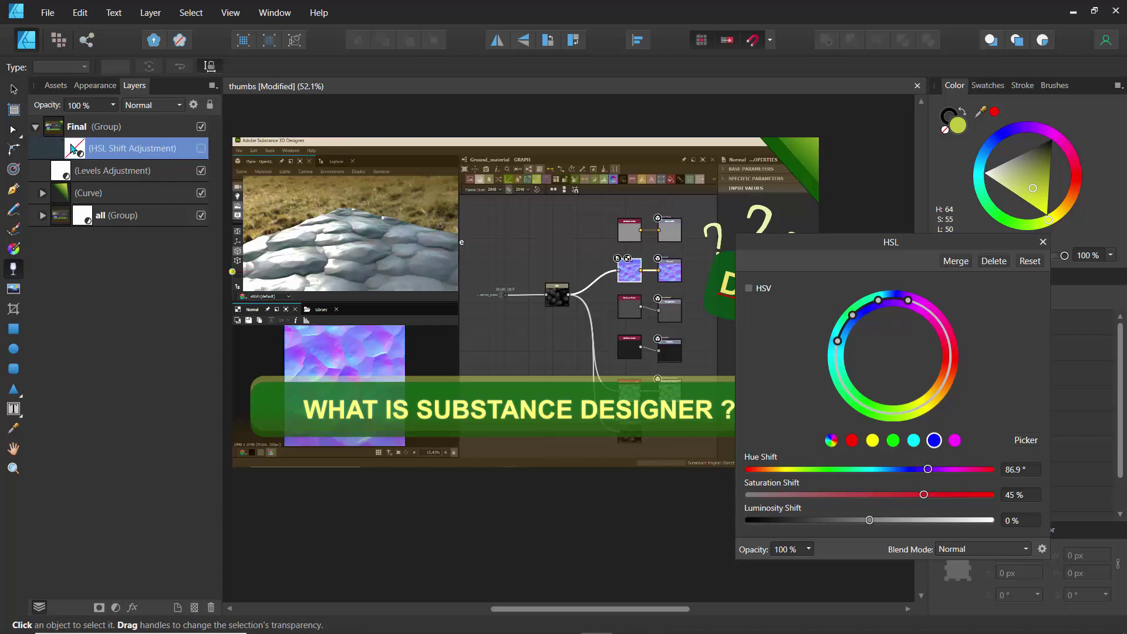
key("Delete")
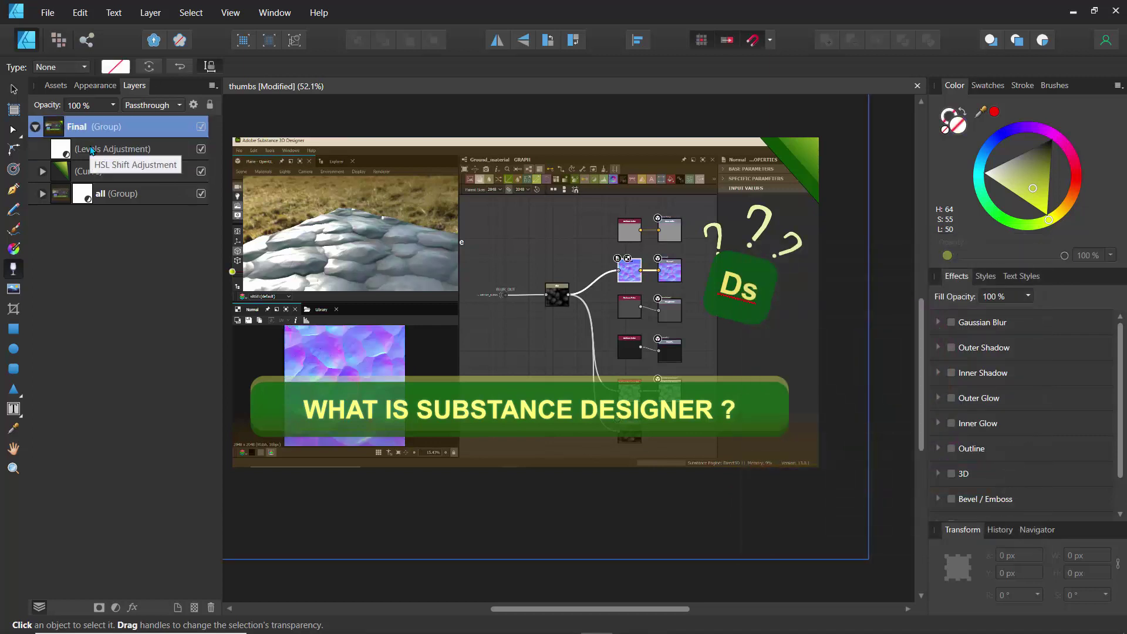
left_click(35, 127)
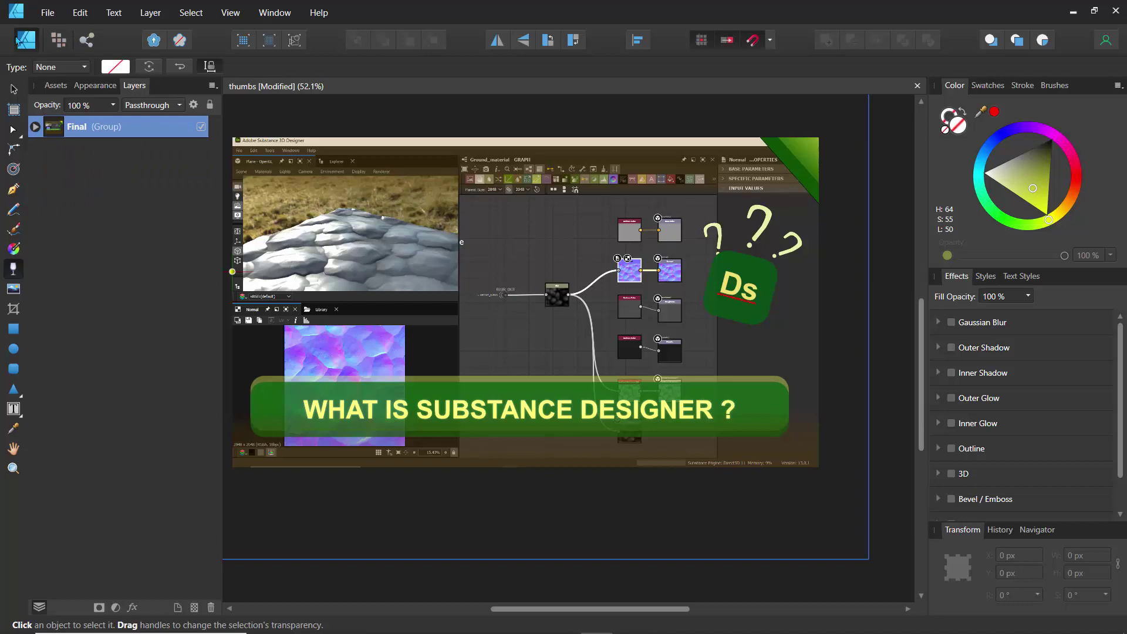
Step: Export the whole document as a 1920 × 1080 px PNG named "Final_Thumbs" in the What is Substance Designer folder
left_click(48, 12)
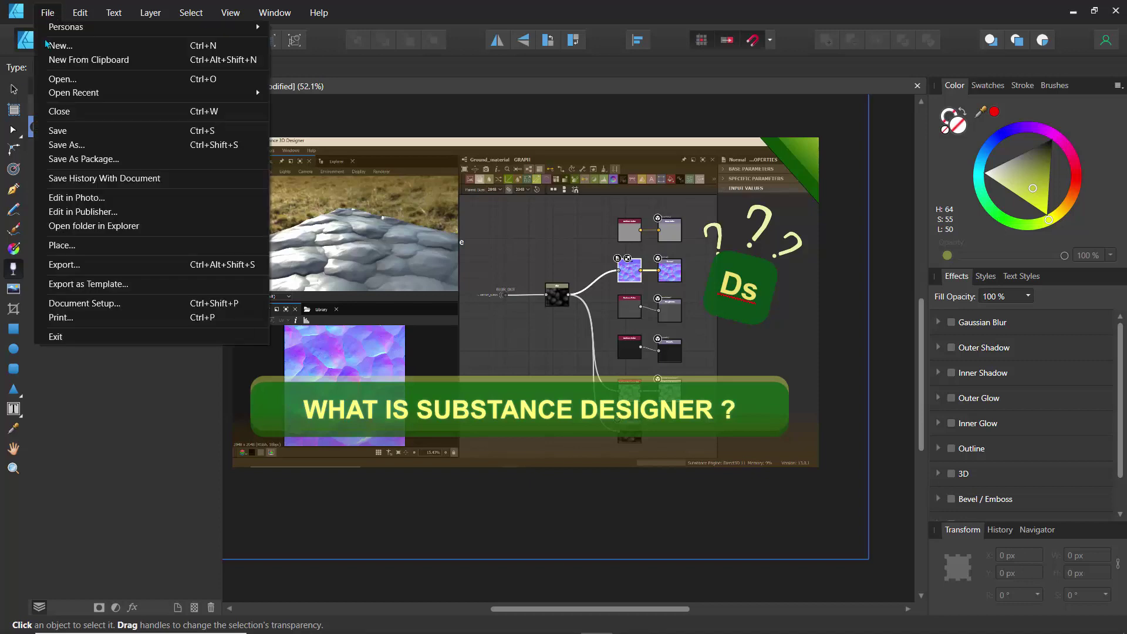
left_click(83, 264)
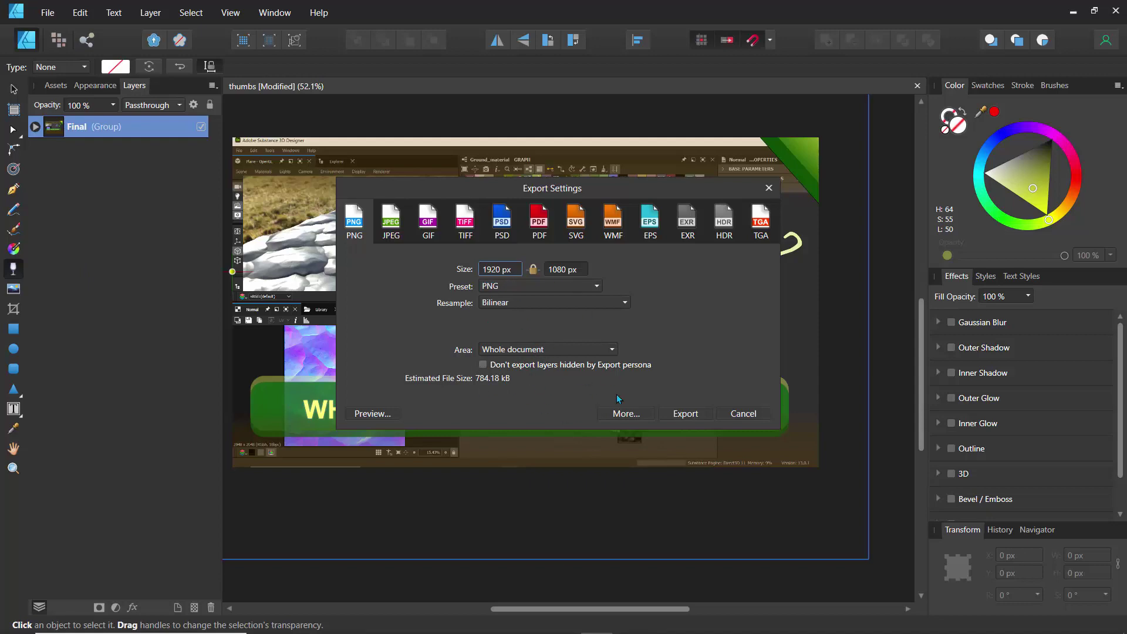
left_click(675, 412)
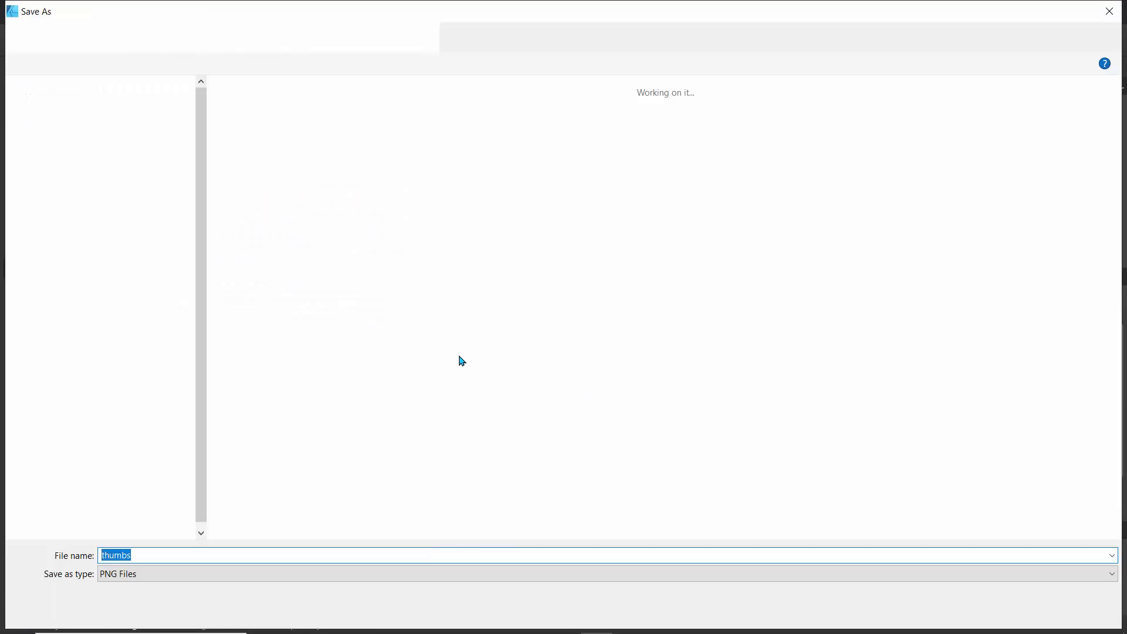
type("F")
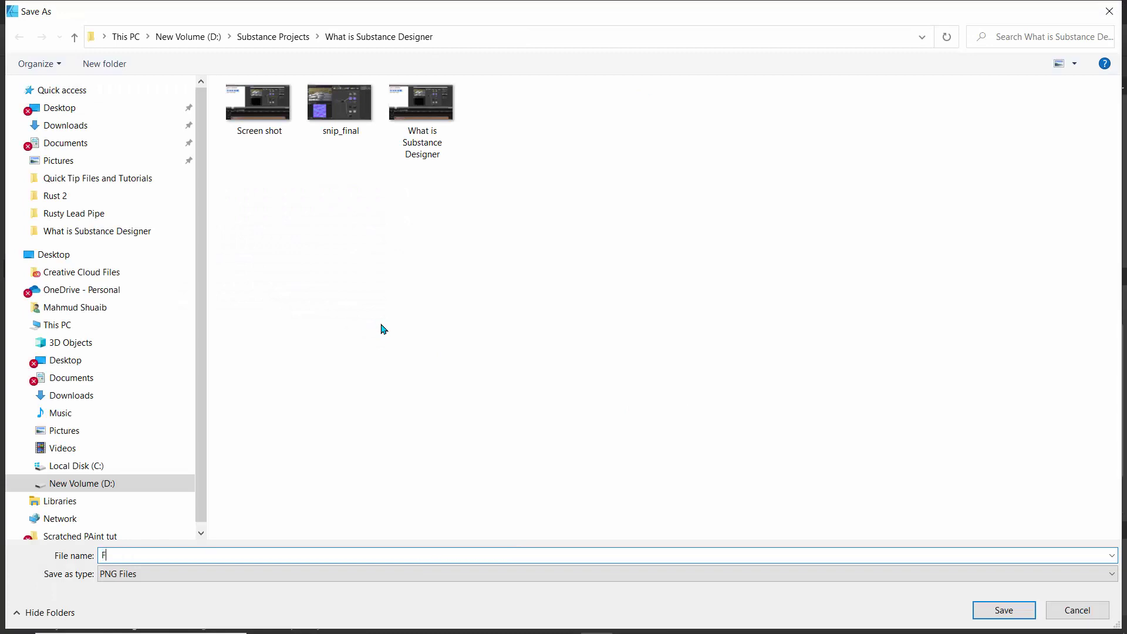
type("inal_Thumbs")
key("Return")
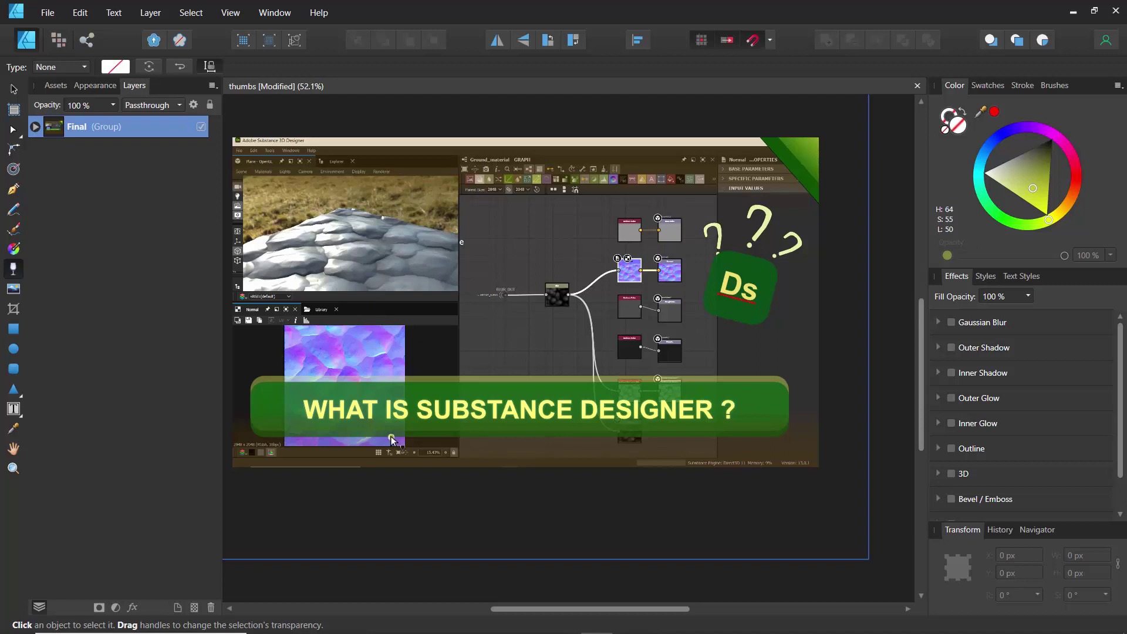
mouse_move(488, 606)
key("b")
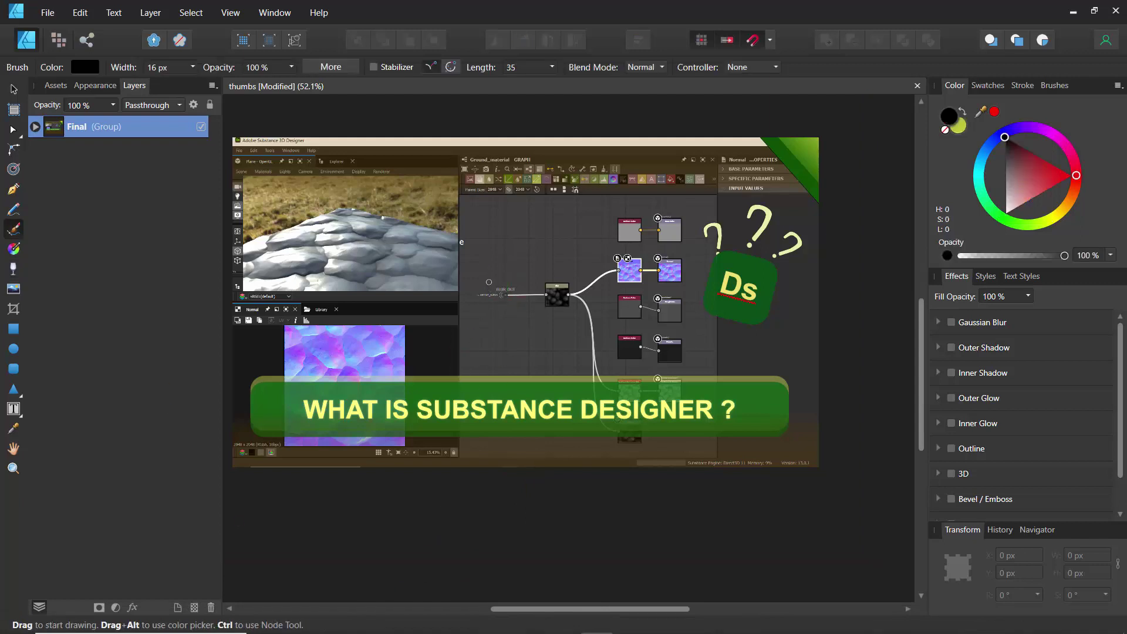